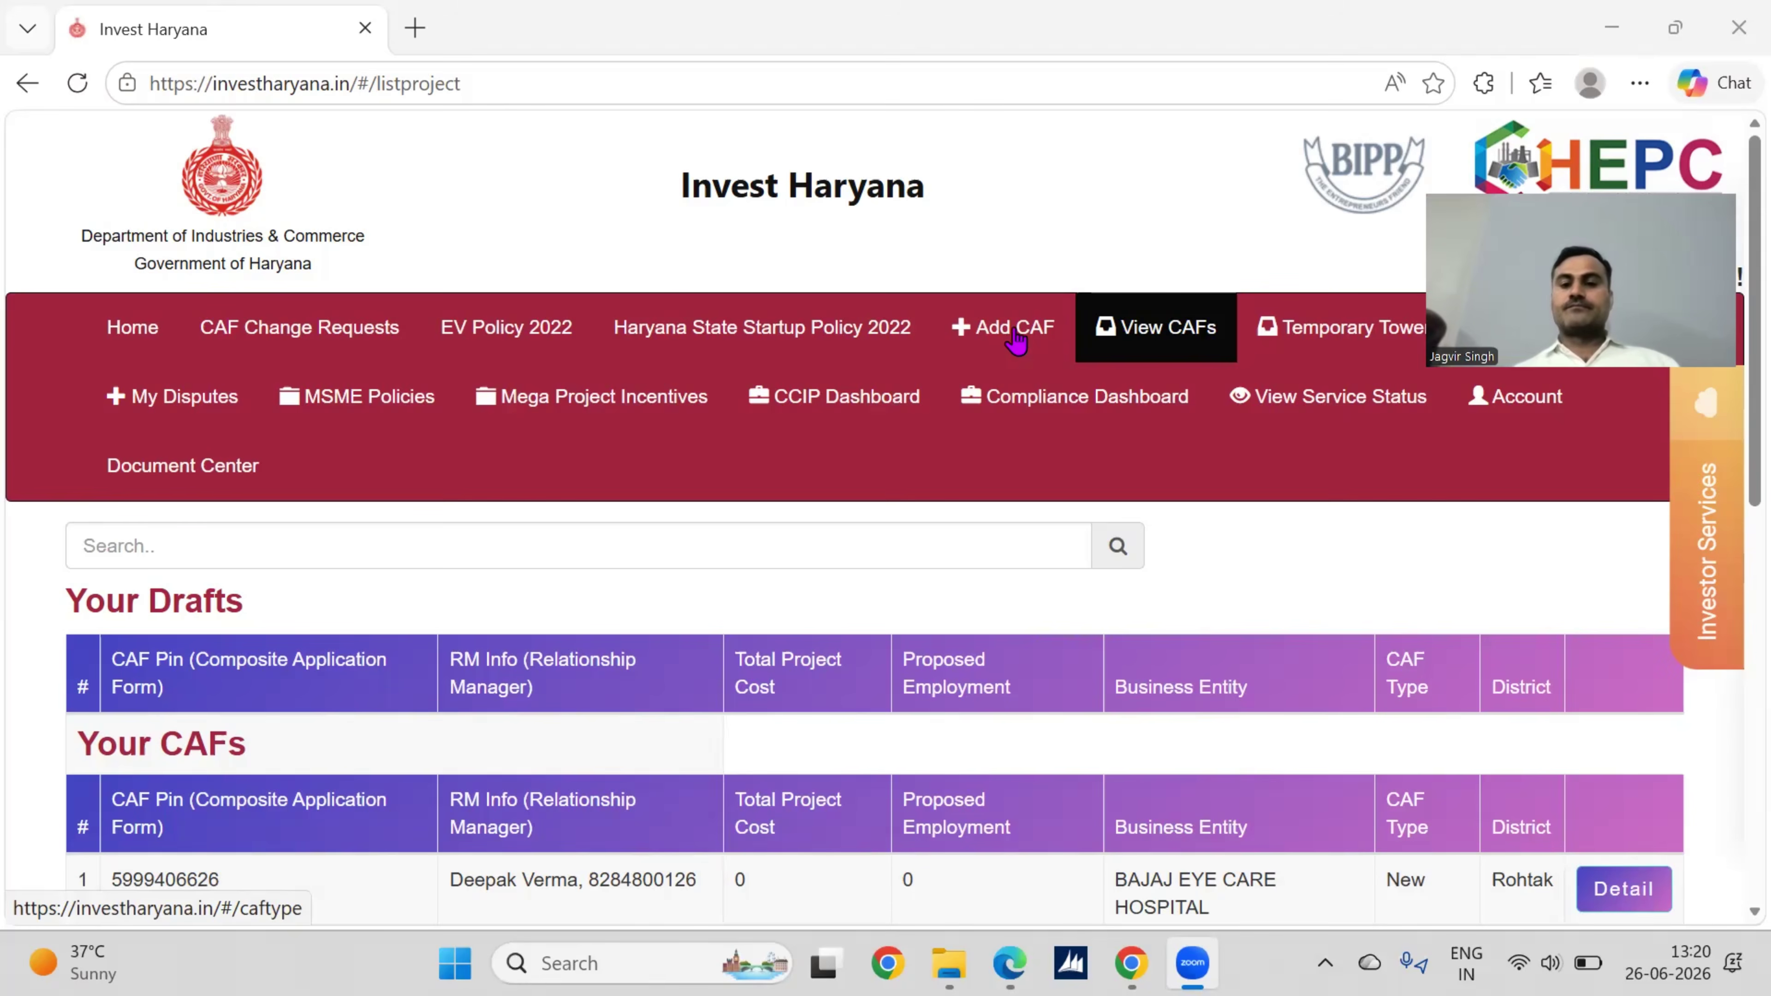
Step: Start a new common application form with Shop Registration as the project type
{"action": "left_click", "coordinate": [1015, 335]}
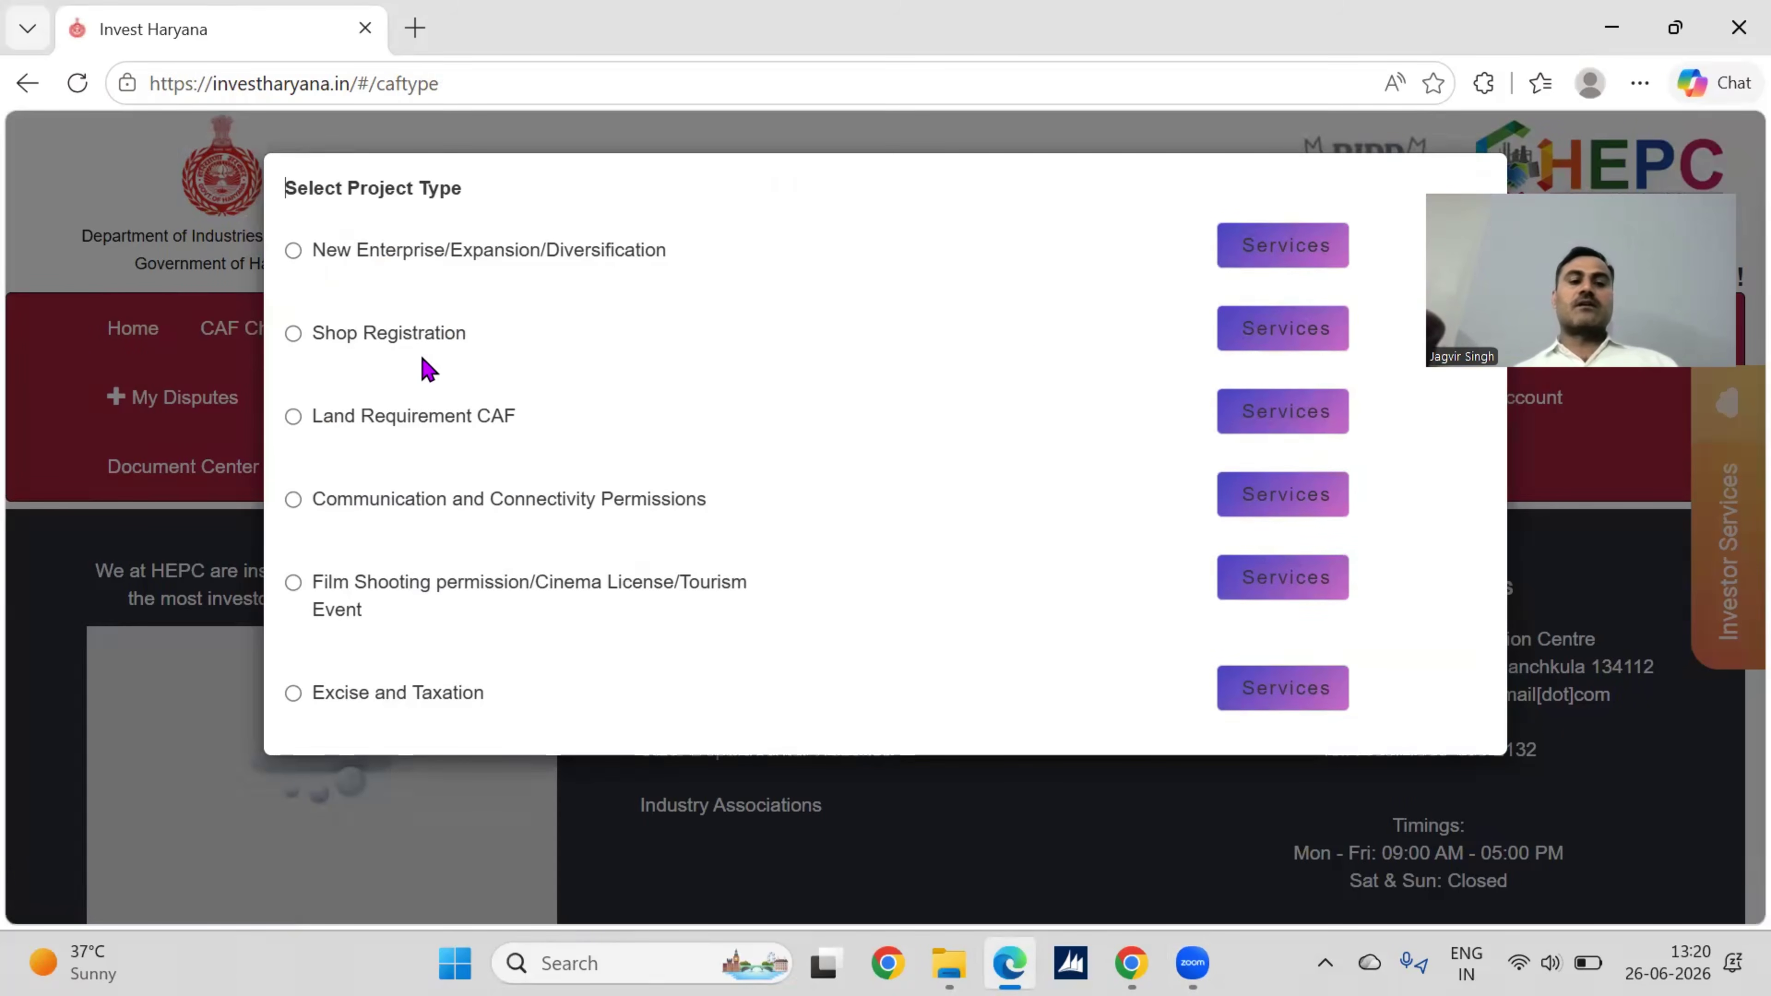
{"action": "left_click", "coordinate": [294, 333]}
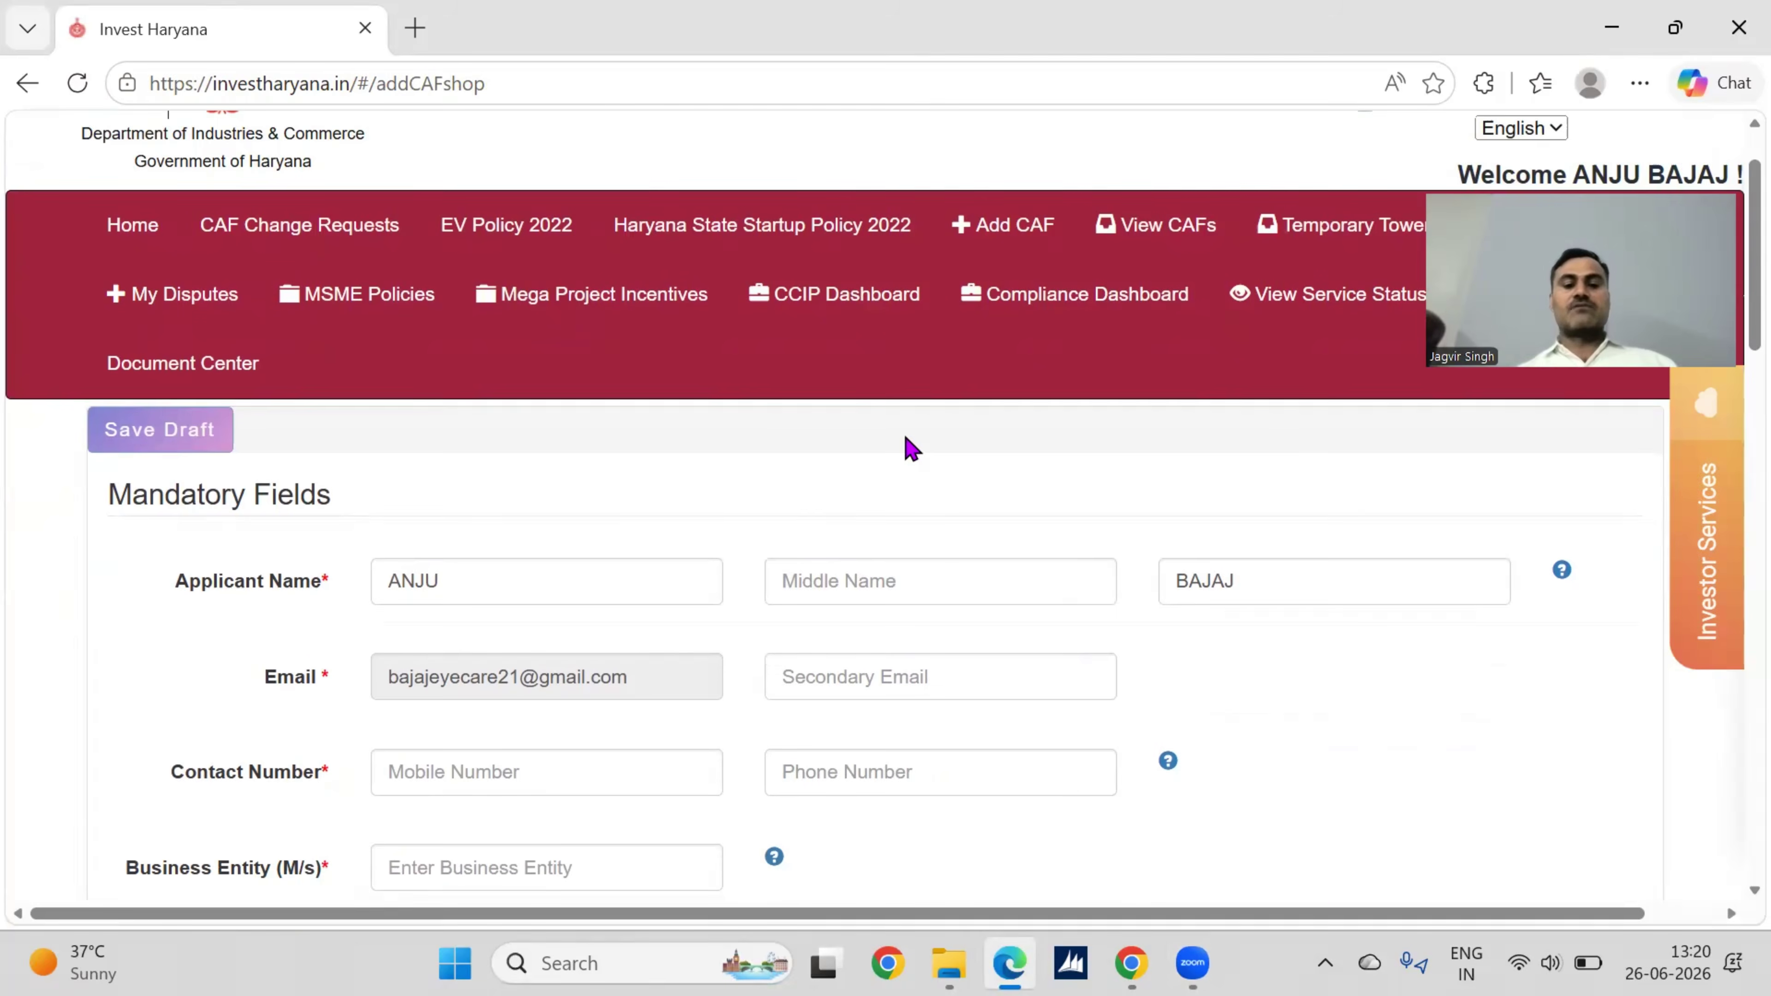
{"action": "scroll", "coordinate": [910, 448], "scroll_direction": "down", "scroll_amount": 1}
{"action": "scroll", "coordinate": [955, 512], "scroll_direction": "down", "scroll_amount": 2}
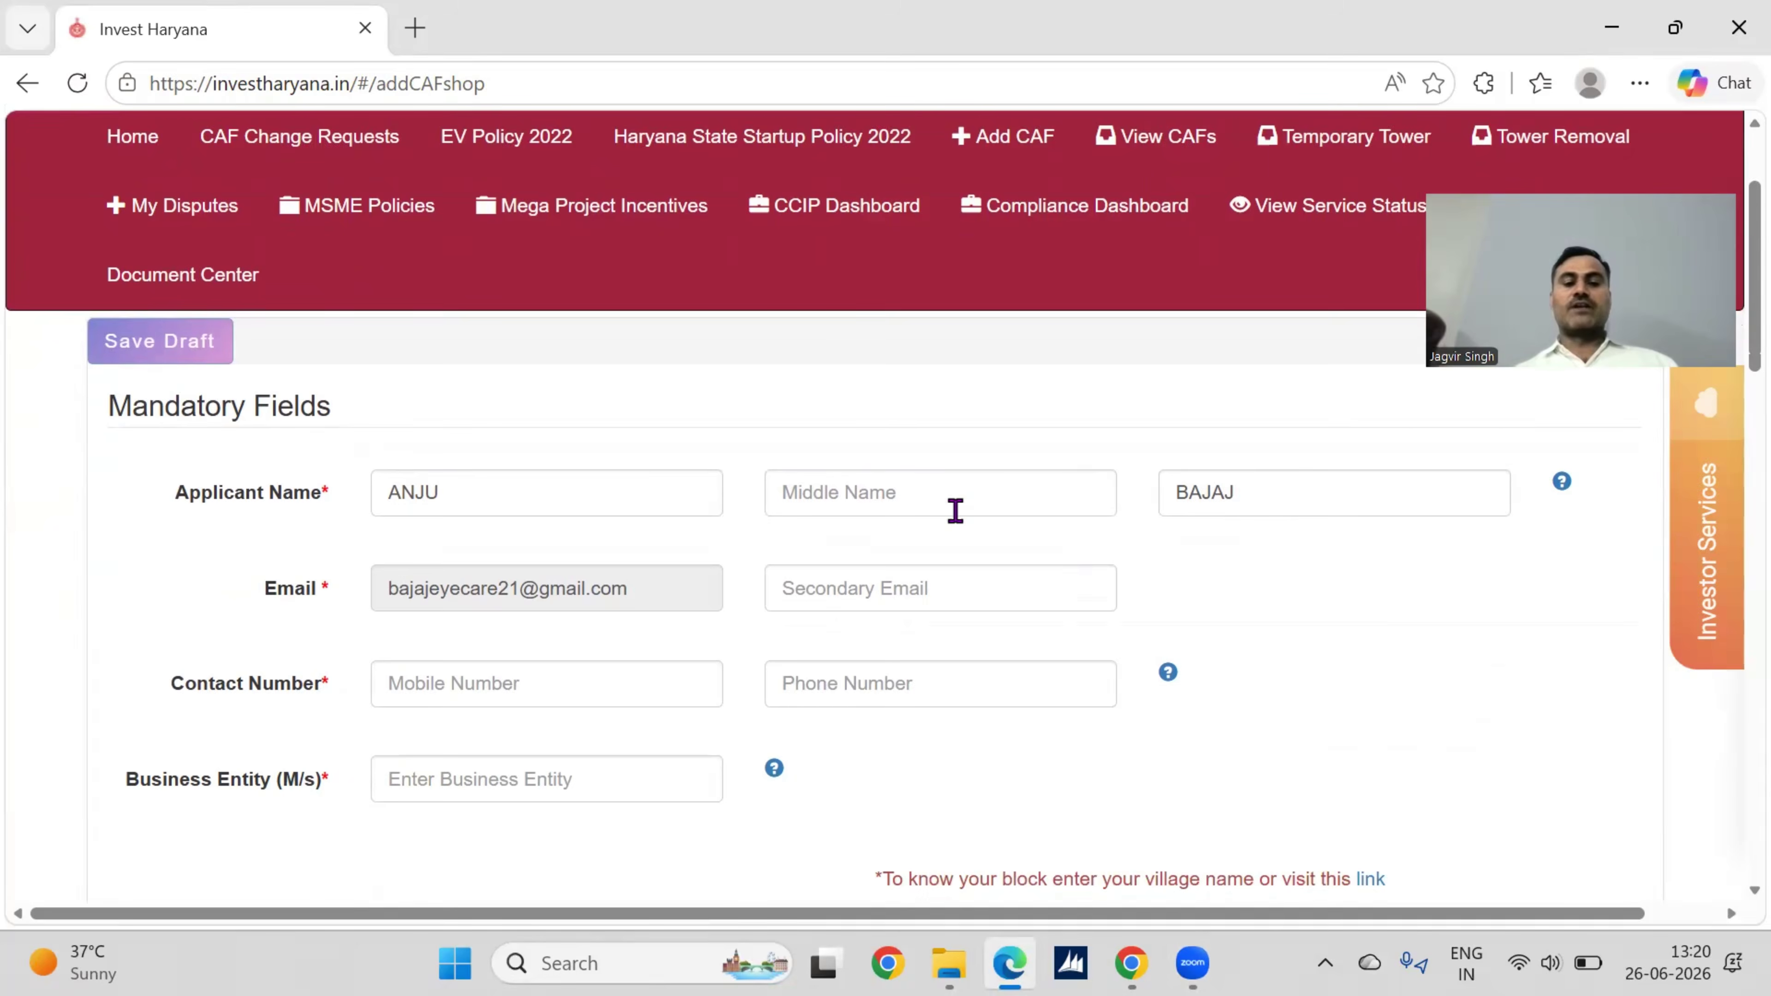
{"action": "scroll", "coordinate": [955, 512], "scroll_direction": "down", "scroll_amount": 1}
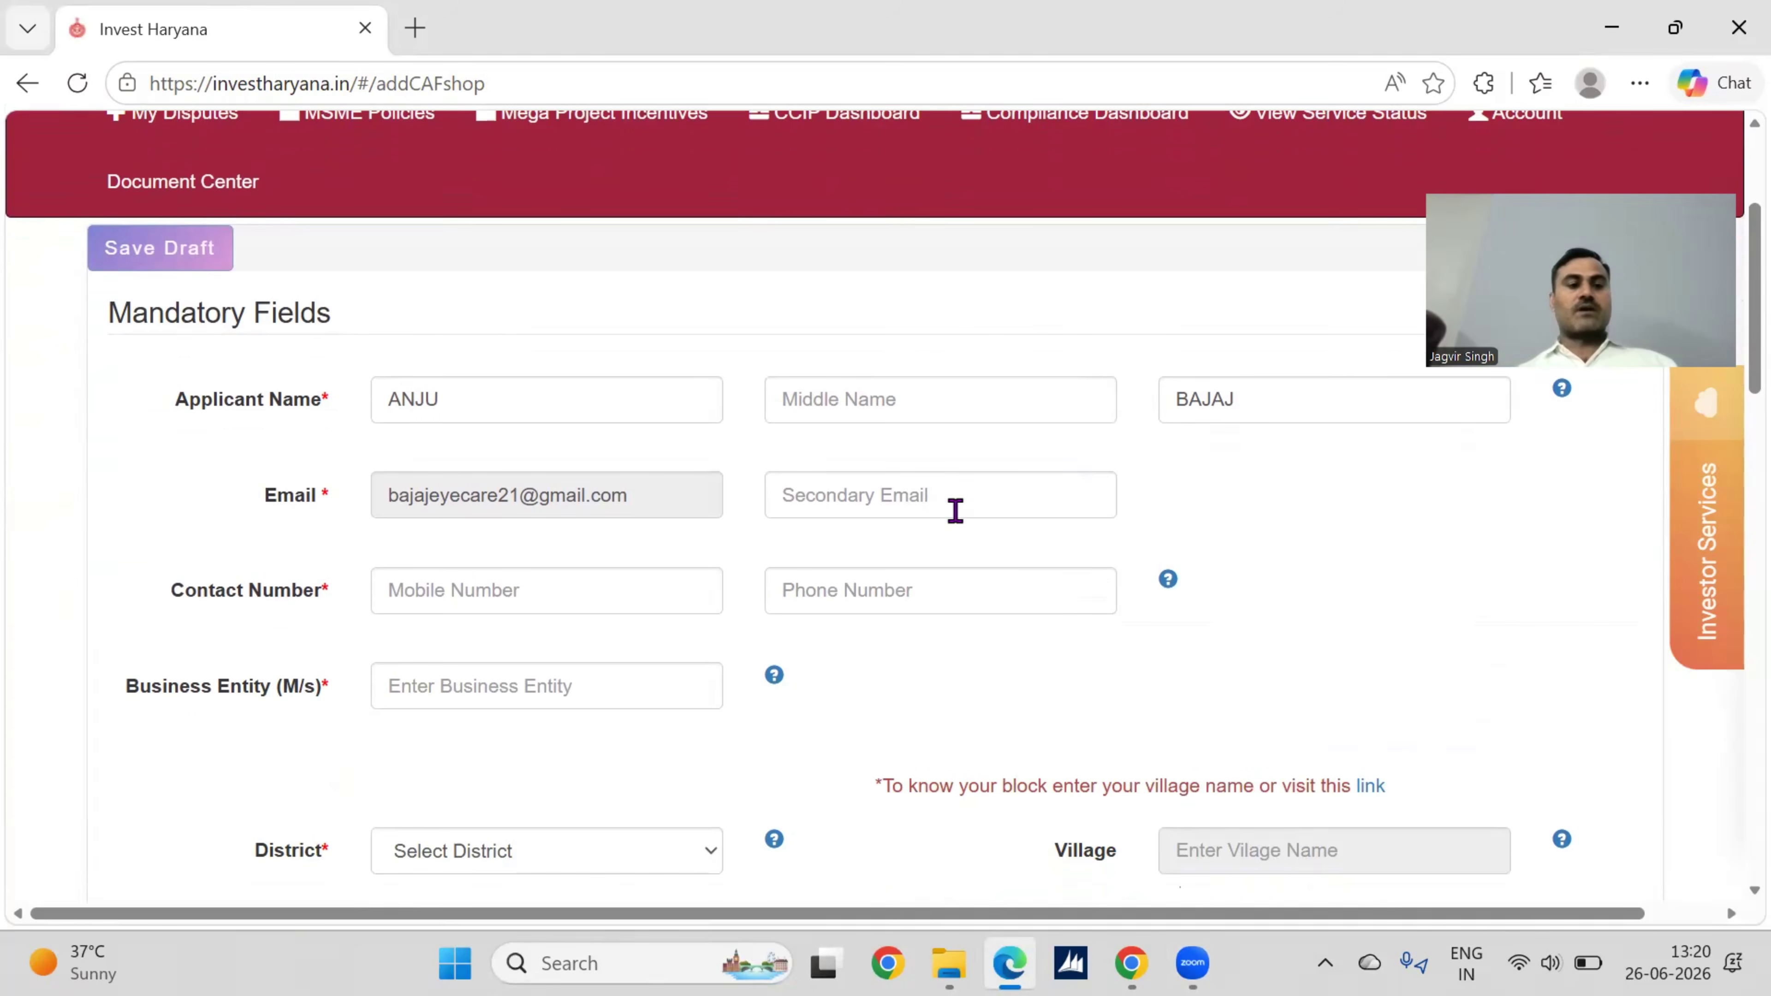
{"action": "scroll", "coordinate": [955, 512], "scroll_direction": "down", "scroll_amount": 1}
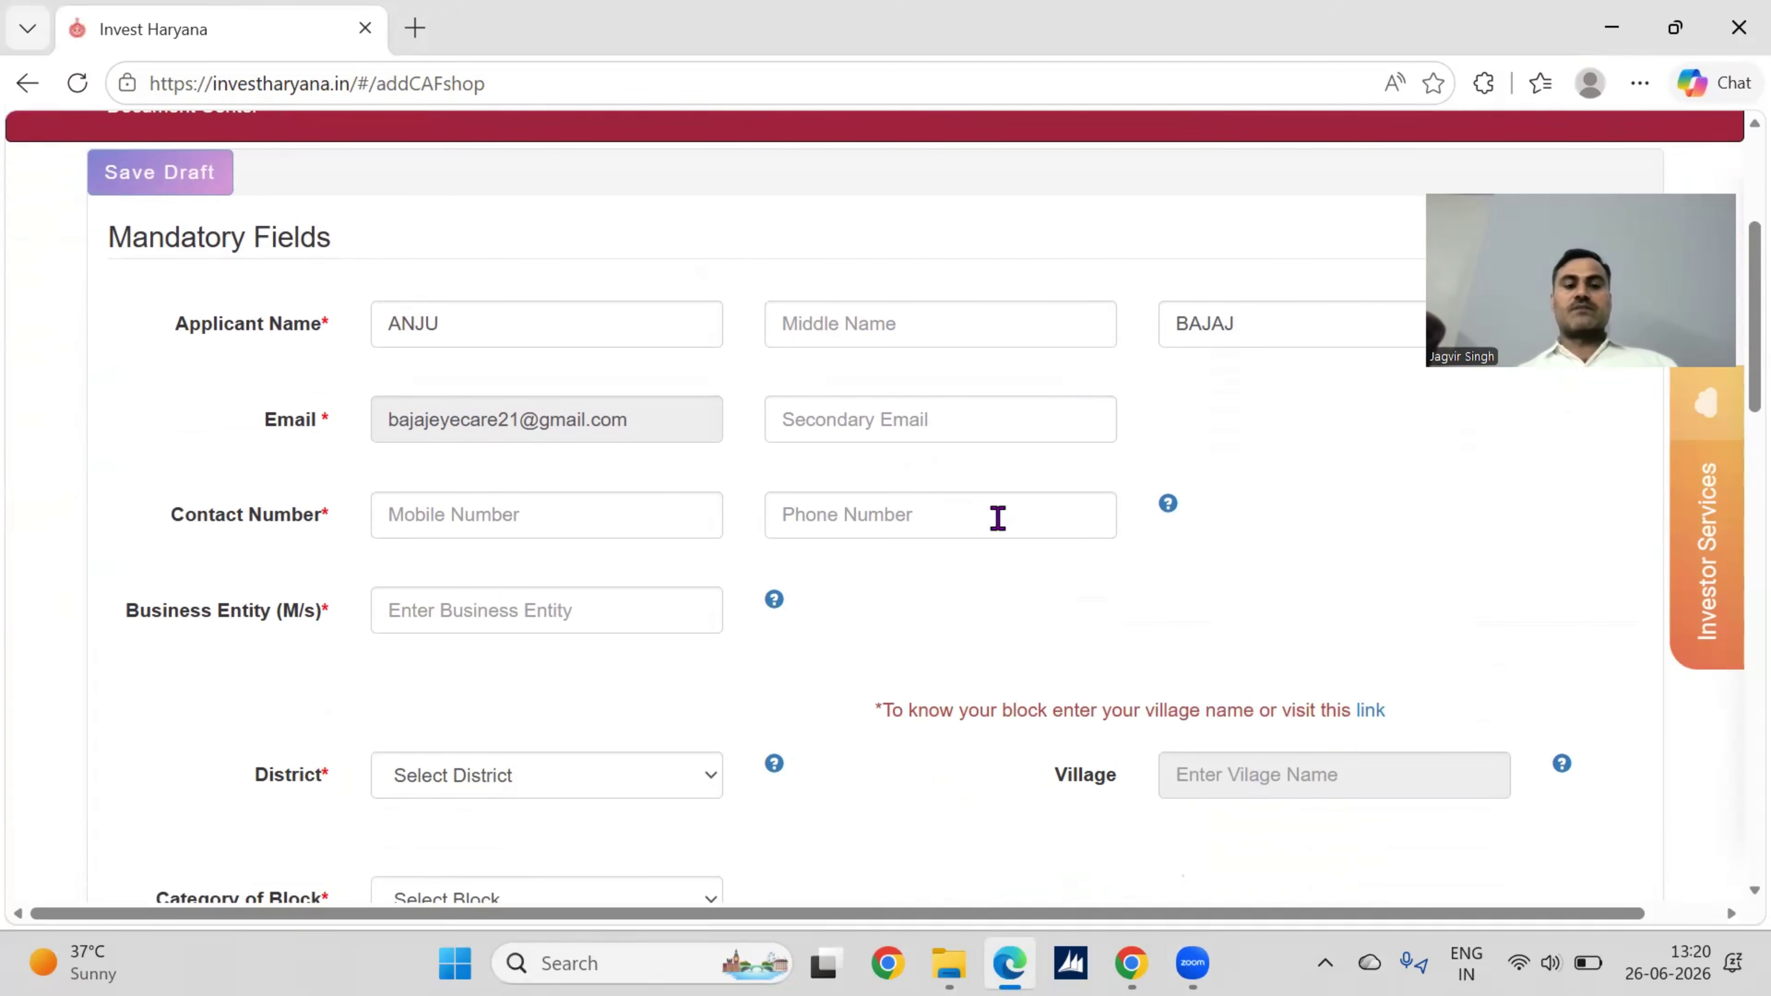
Step: Replace the applicant's first name and surname with the new applicant's name
{"action": "left_click", "coordinate": [519, 324]}
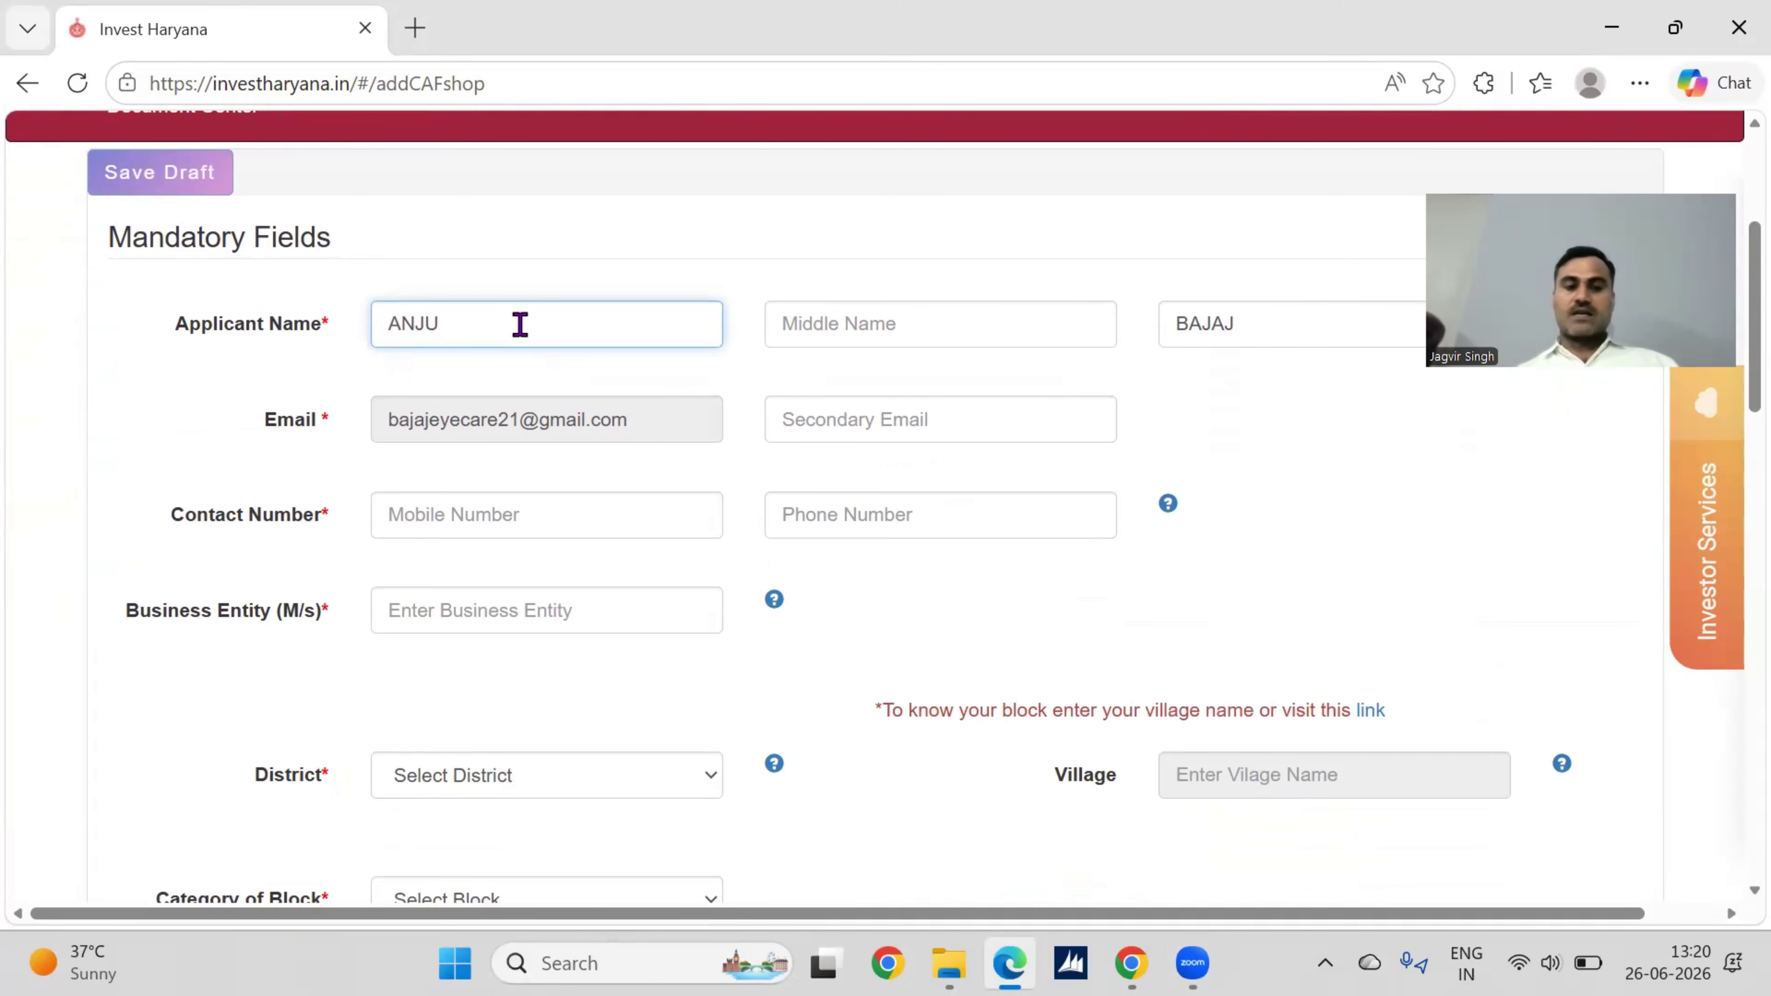
{"action": "key", "text": "BackSpace"}
{"action": "key", "text": "BackSpace"}
{"action": "key", "text": "BackSpace"}
{"action": "key", "text": "BackSpace"}
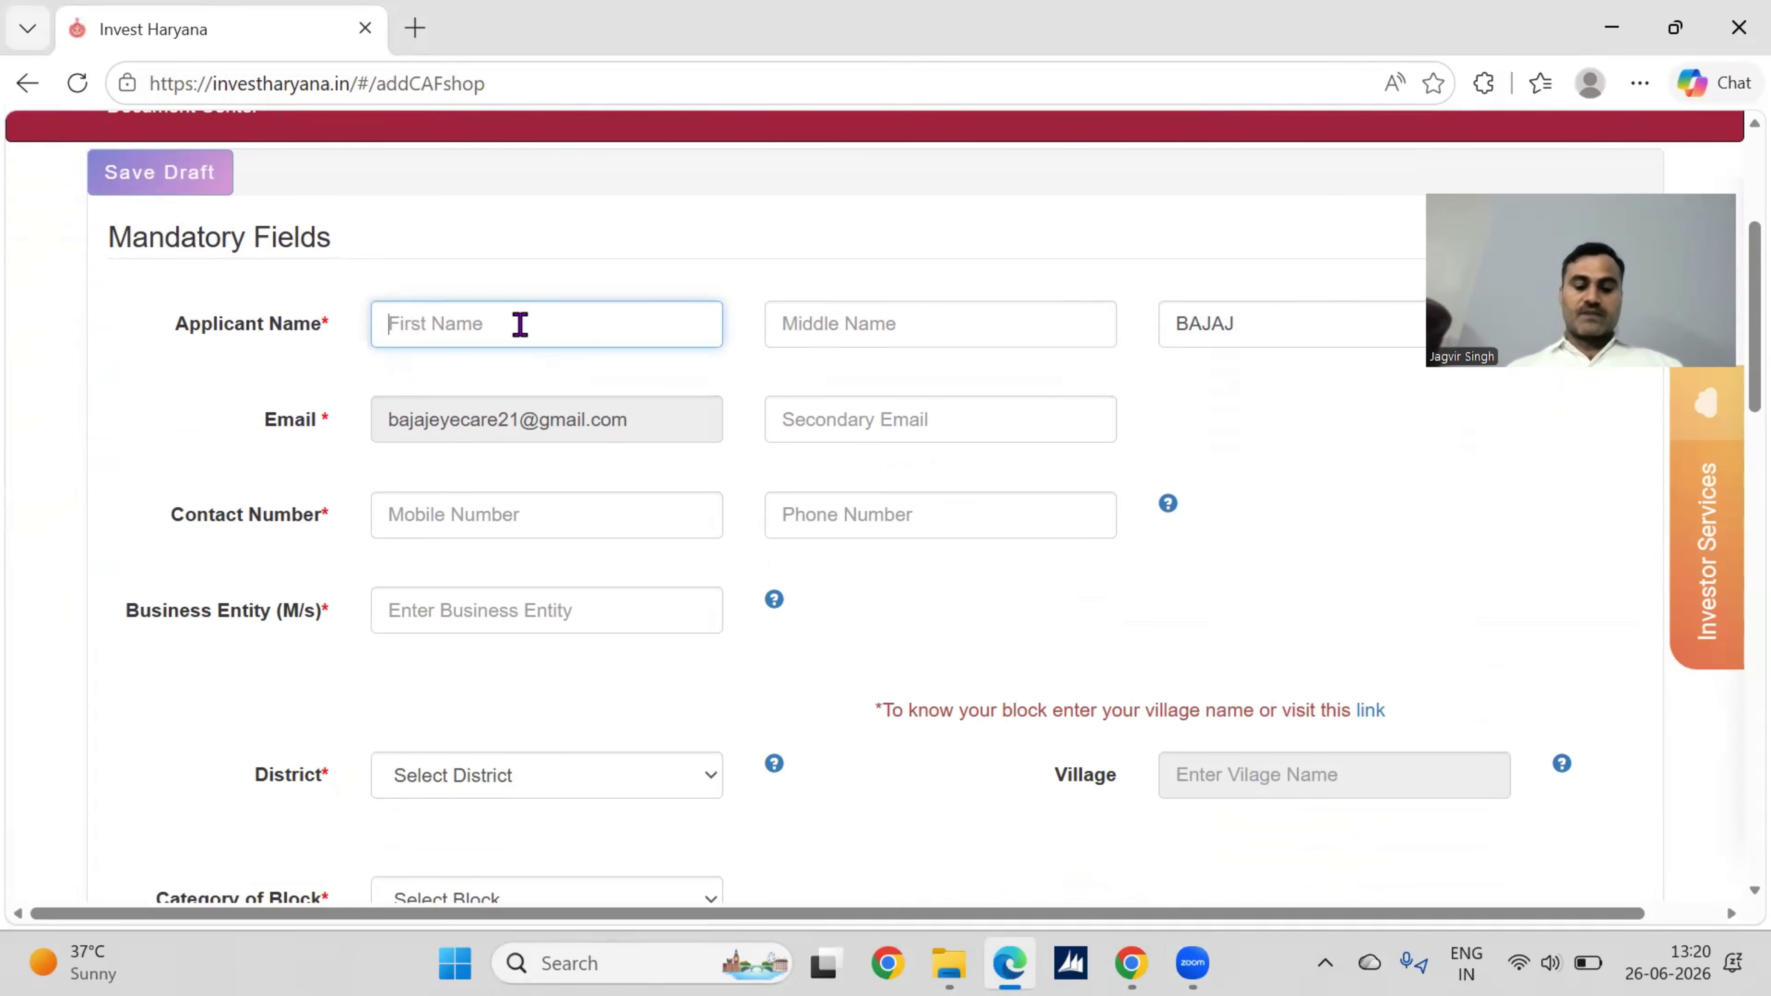
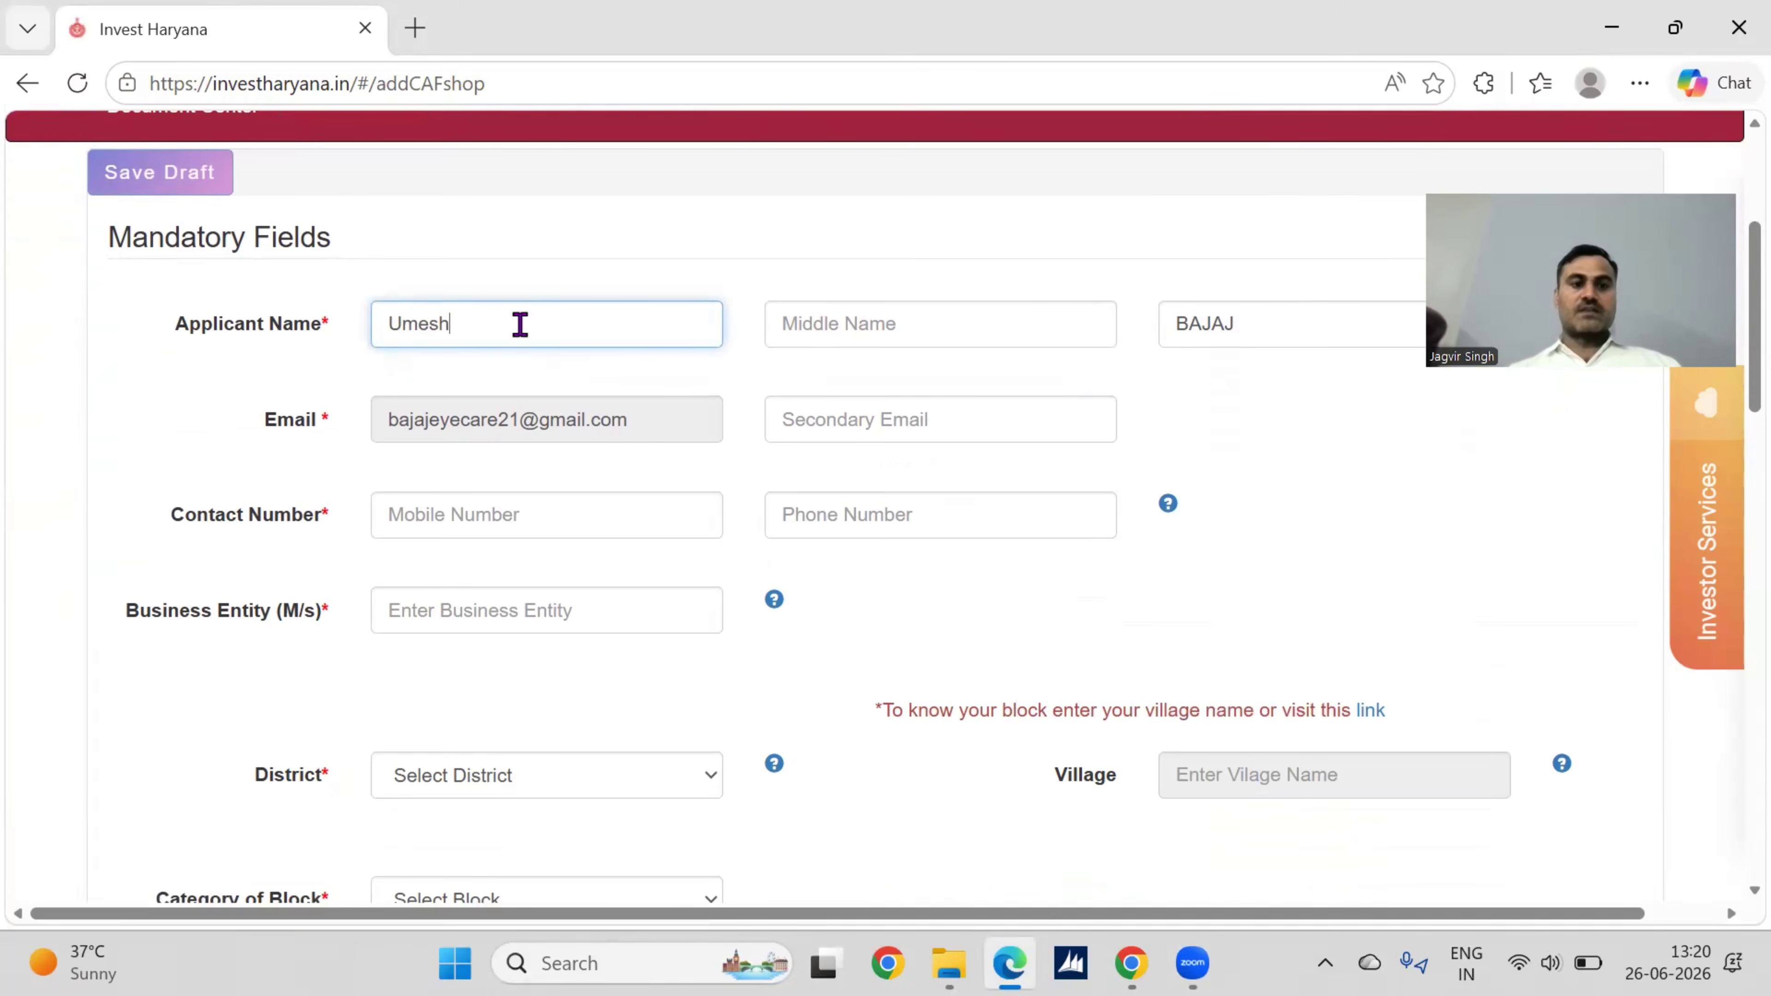
{"action": "key", "text": "Tab"}
{"action": "key", "text": "Tab"}
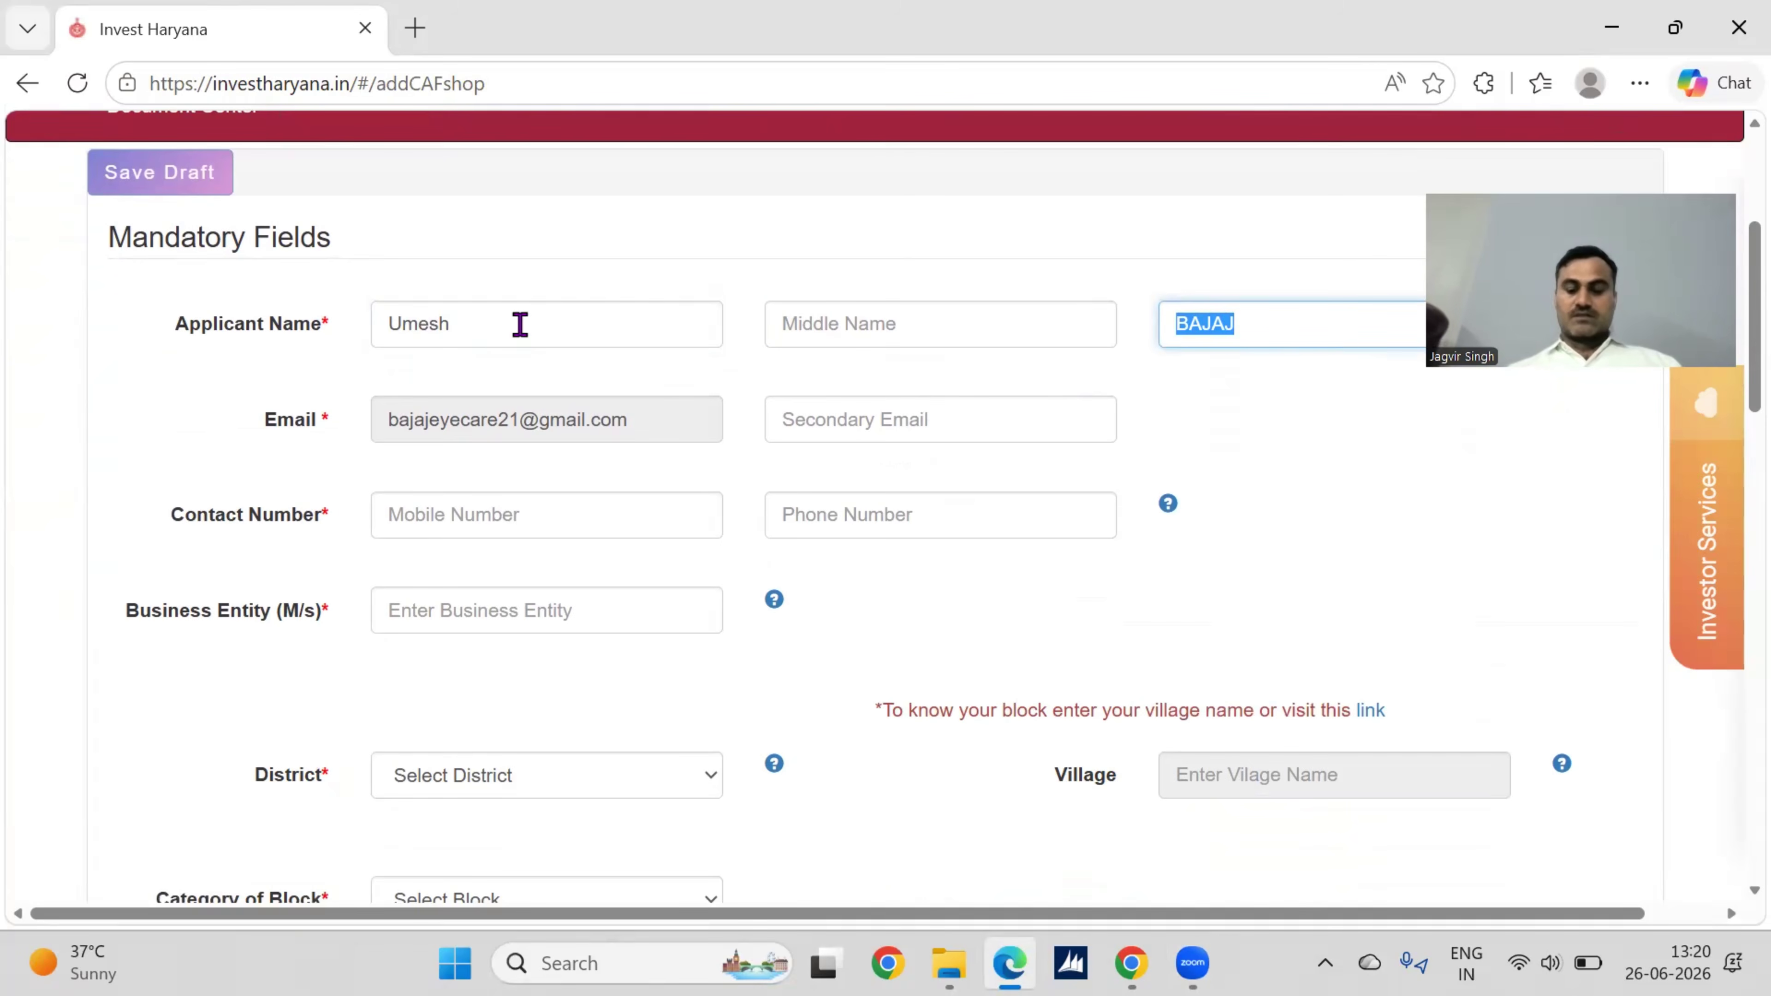
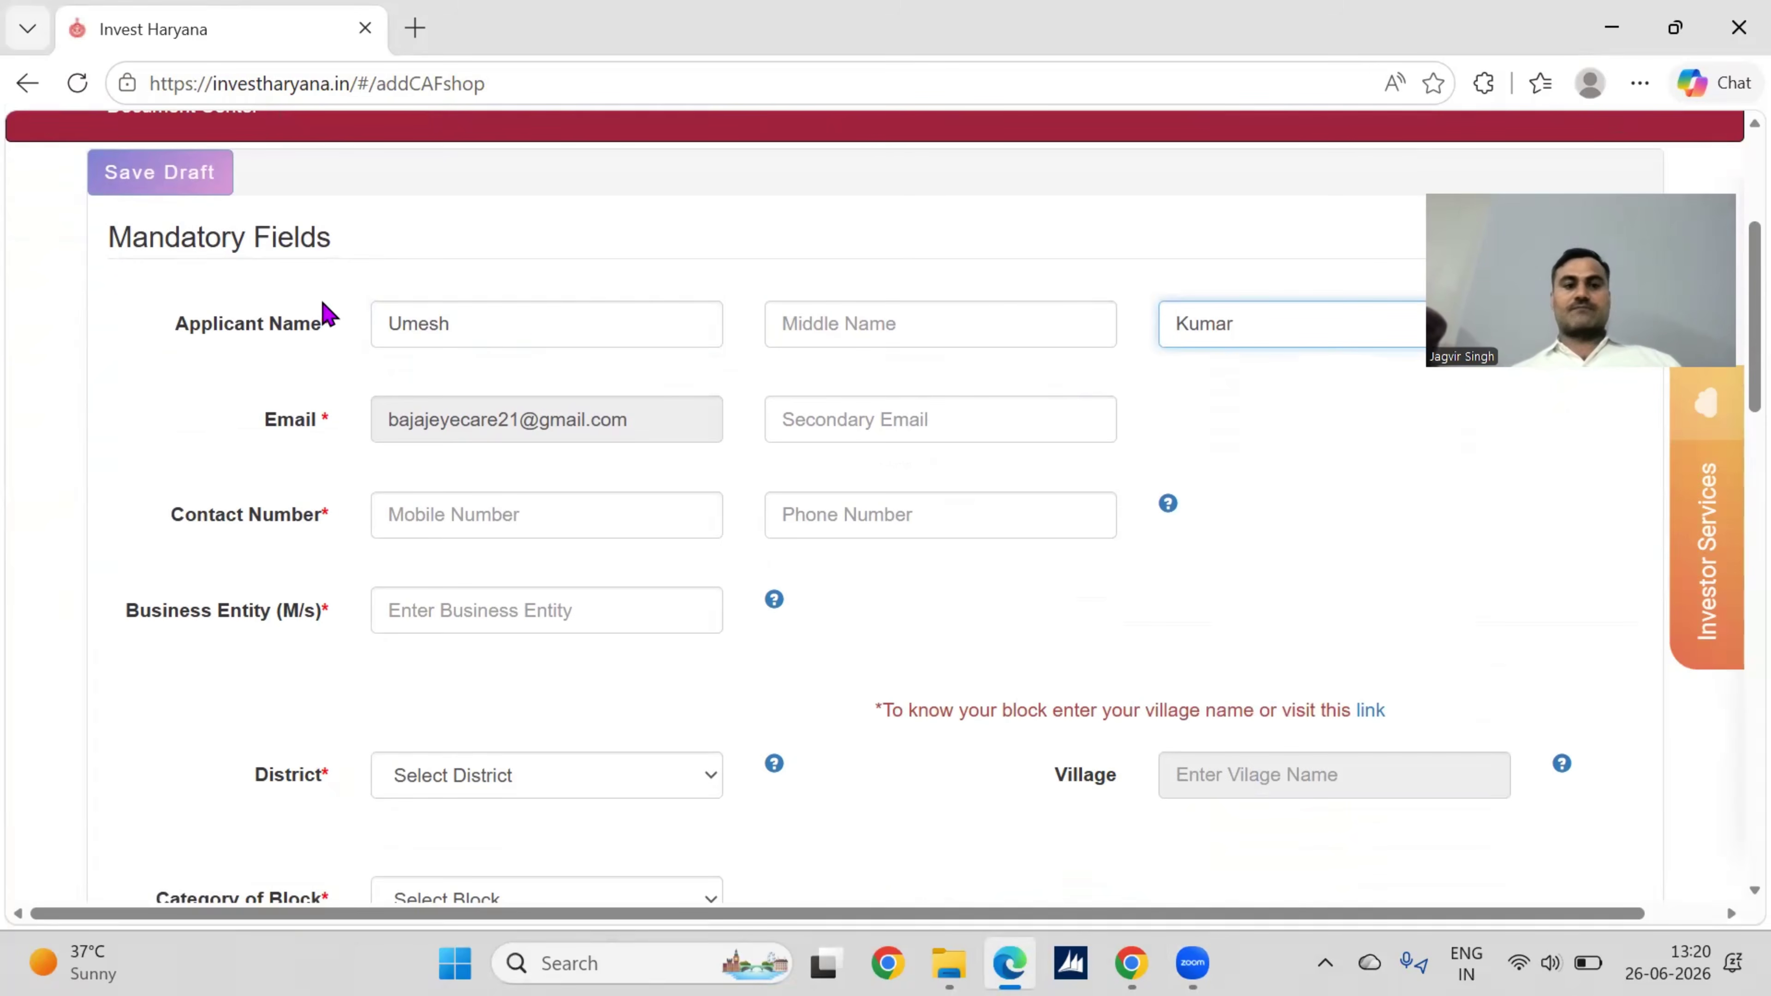
Step: Pass the mobile number and business entity fields and set District to Rohtak
{"action": "scroll", "coordinate": [1143, 473], "scroll_direction": "down", "scroll_amount": 2}
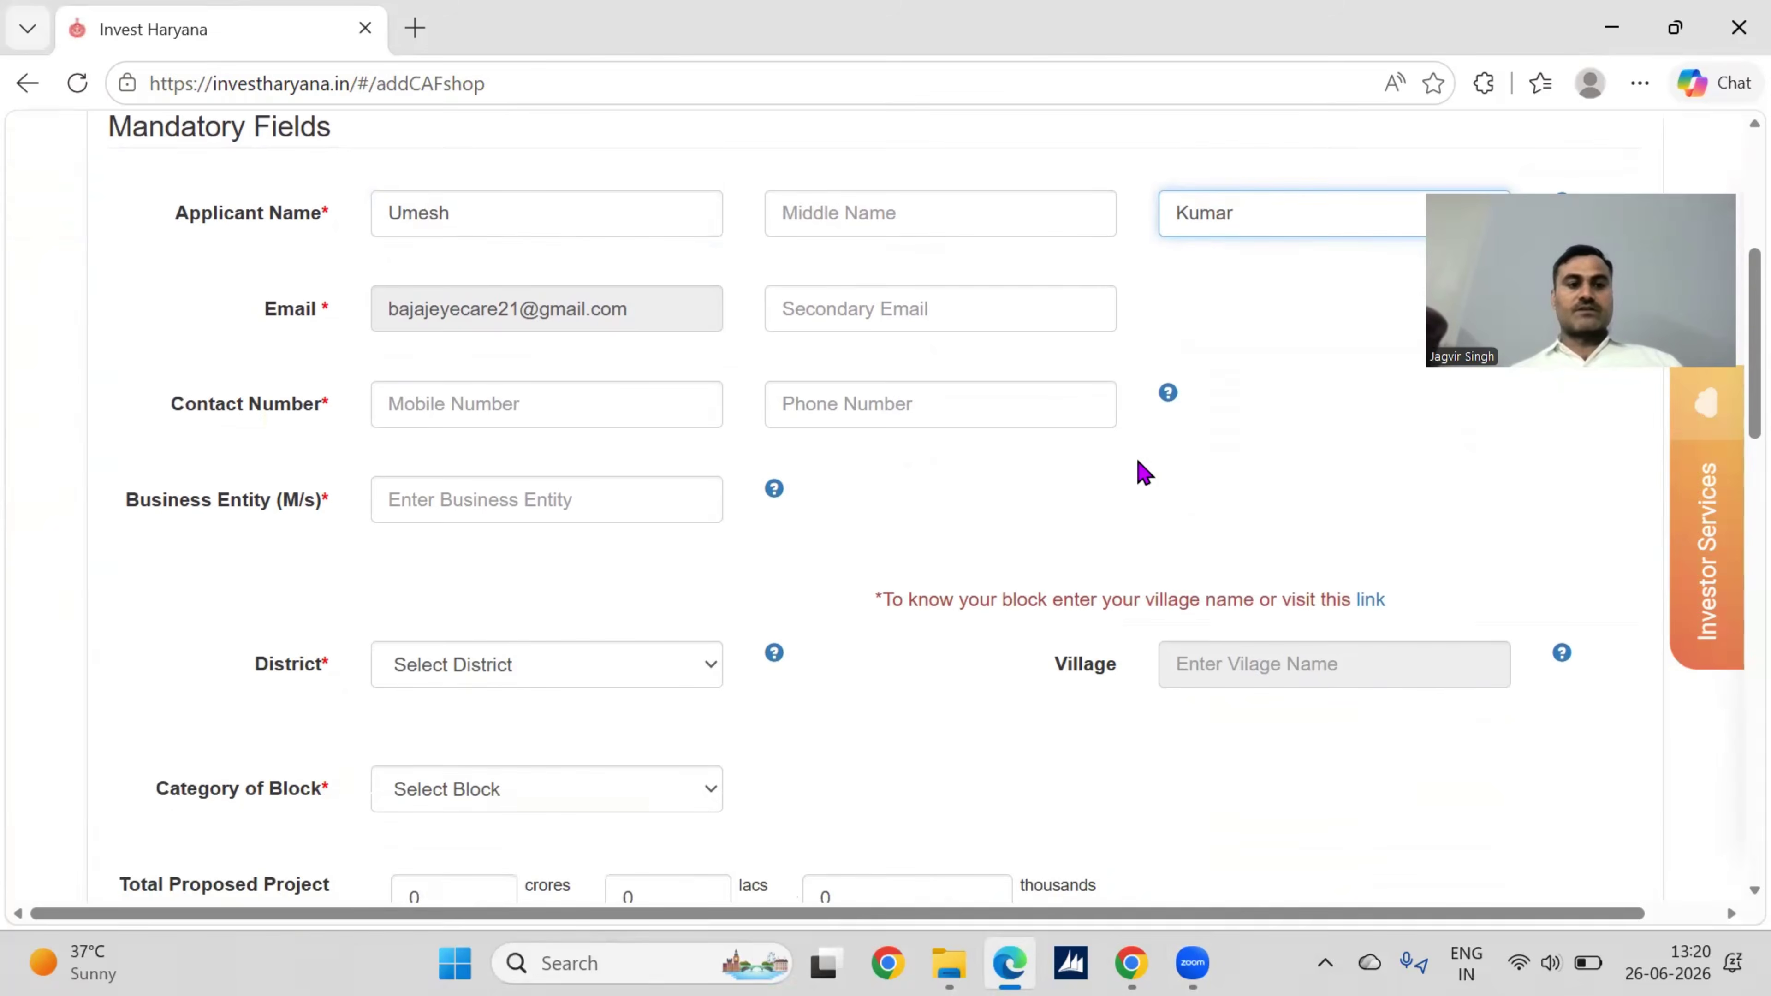
{"action": "left_click", "coordinate": [566, 408]}
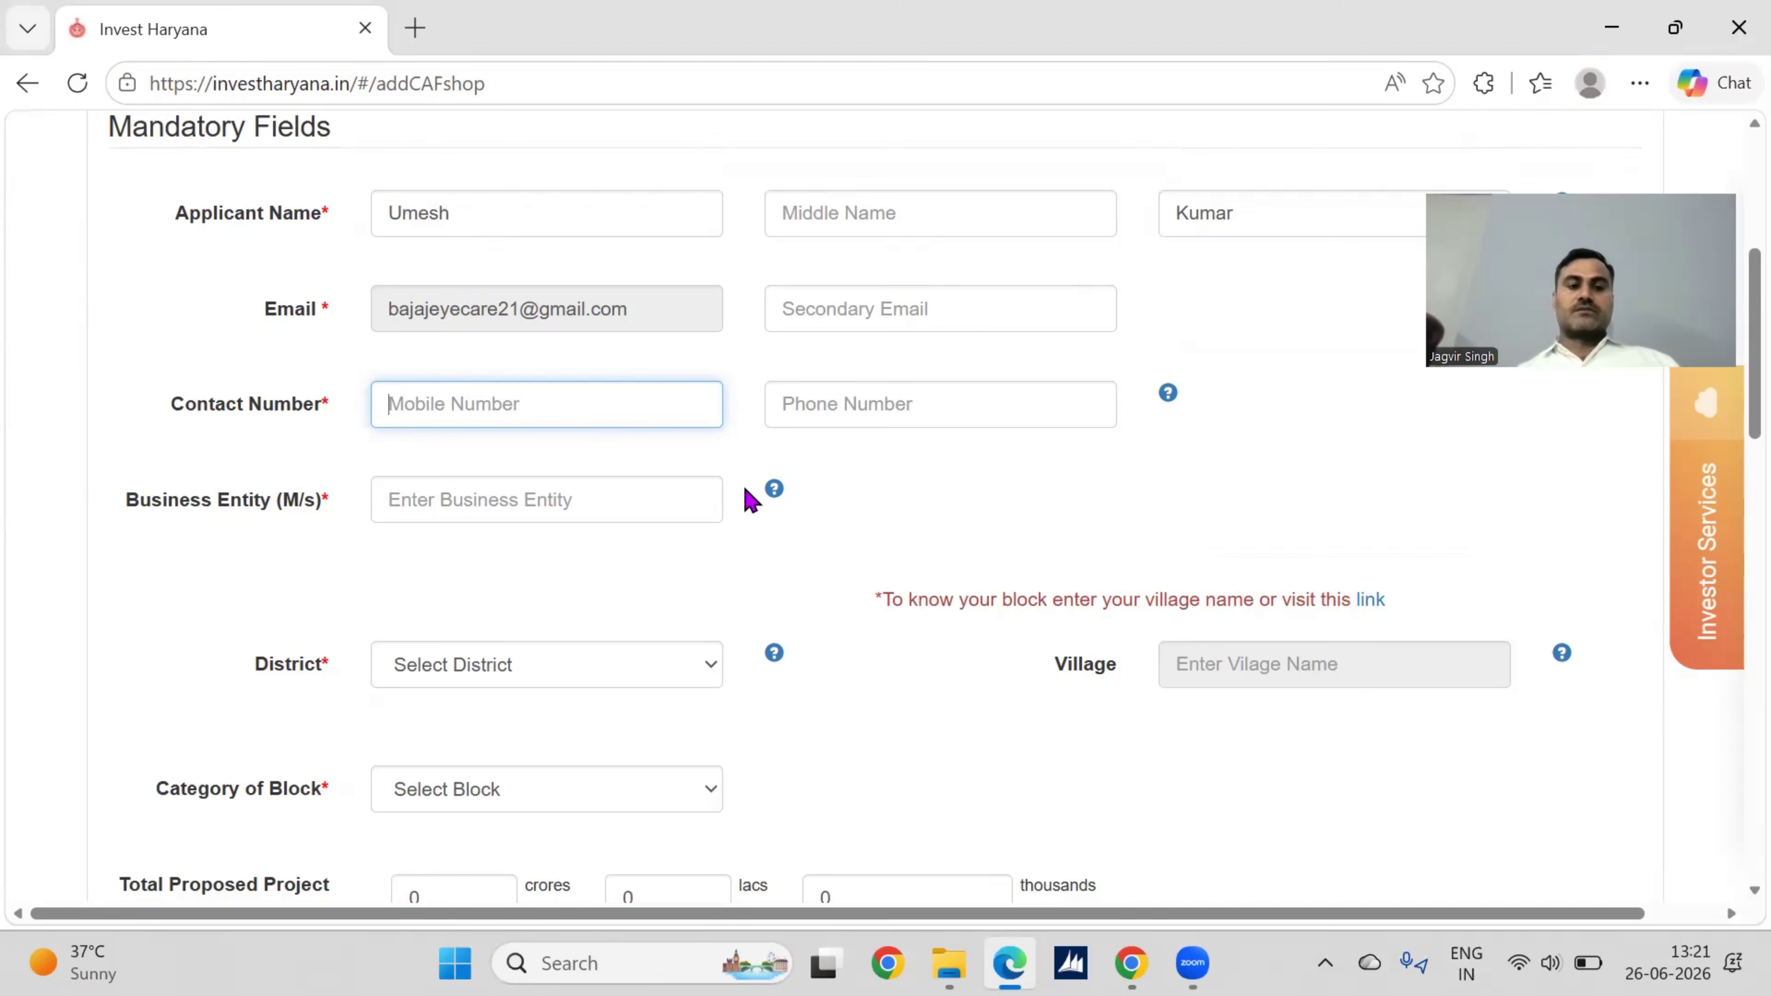
{"action": "left_click", "coordinate": [512, 506]}
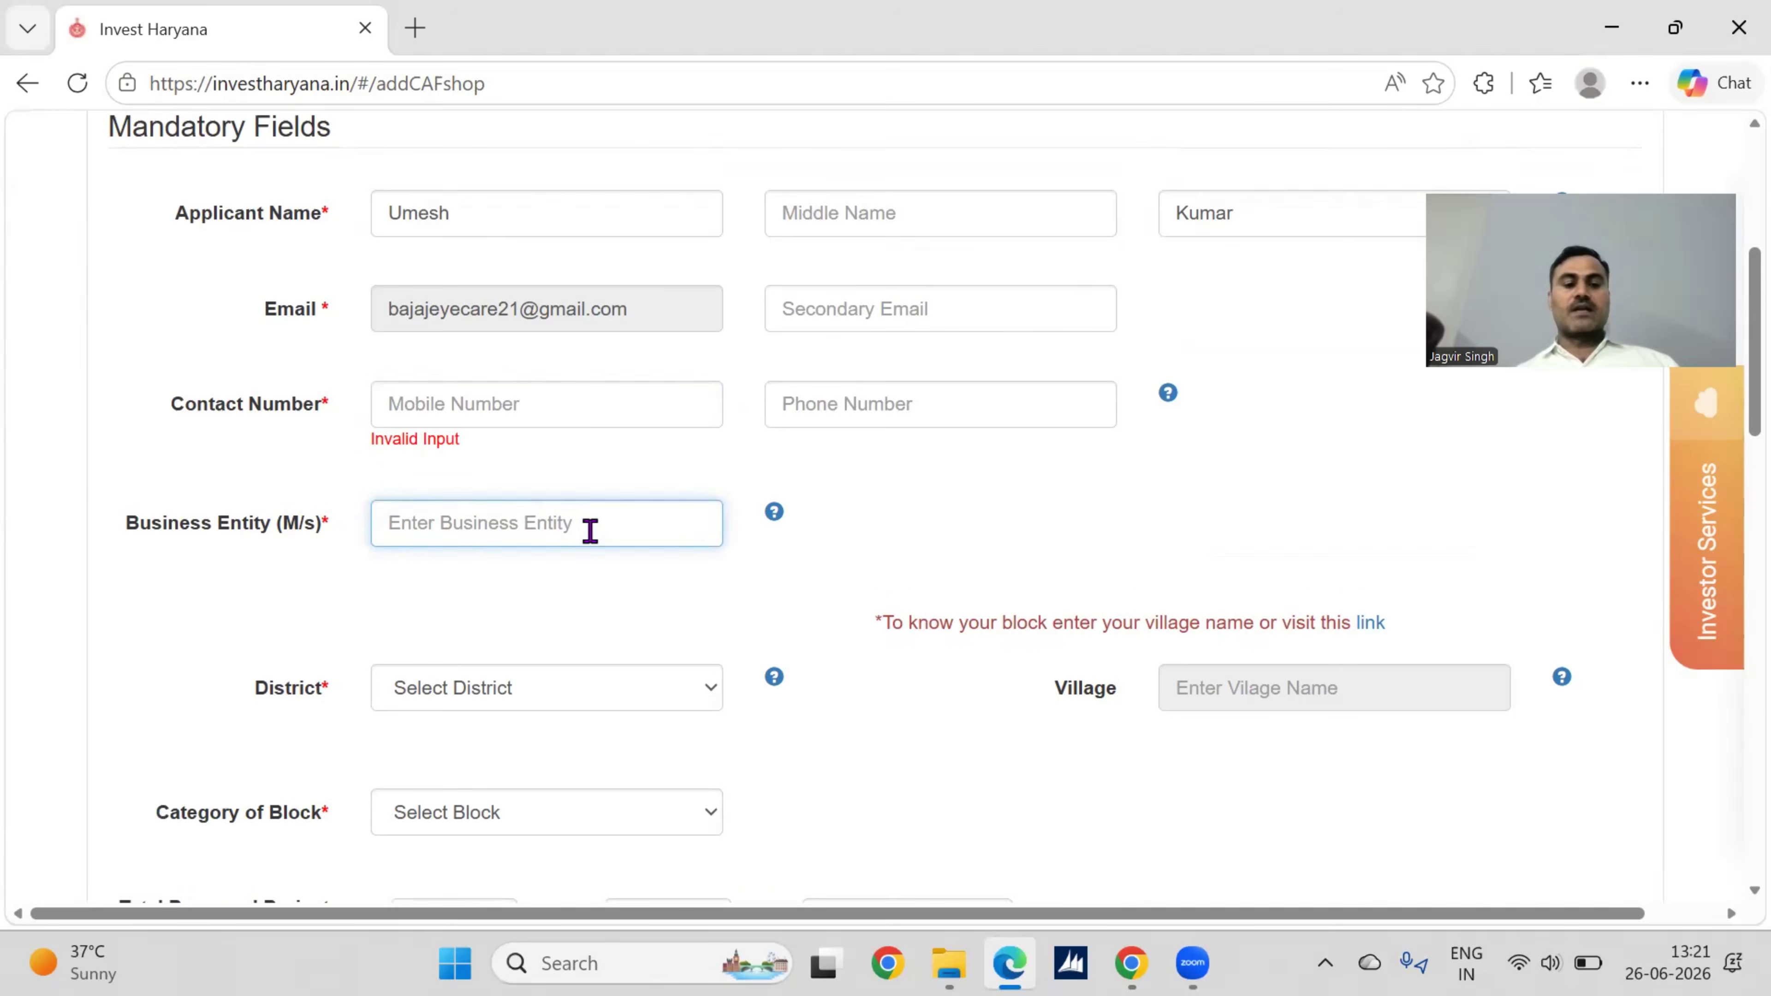
{"action": "scroll", "coordinate": [589, 530], "scroll_direction": "down", "scroll_amount": 2}
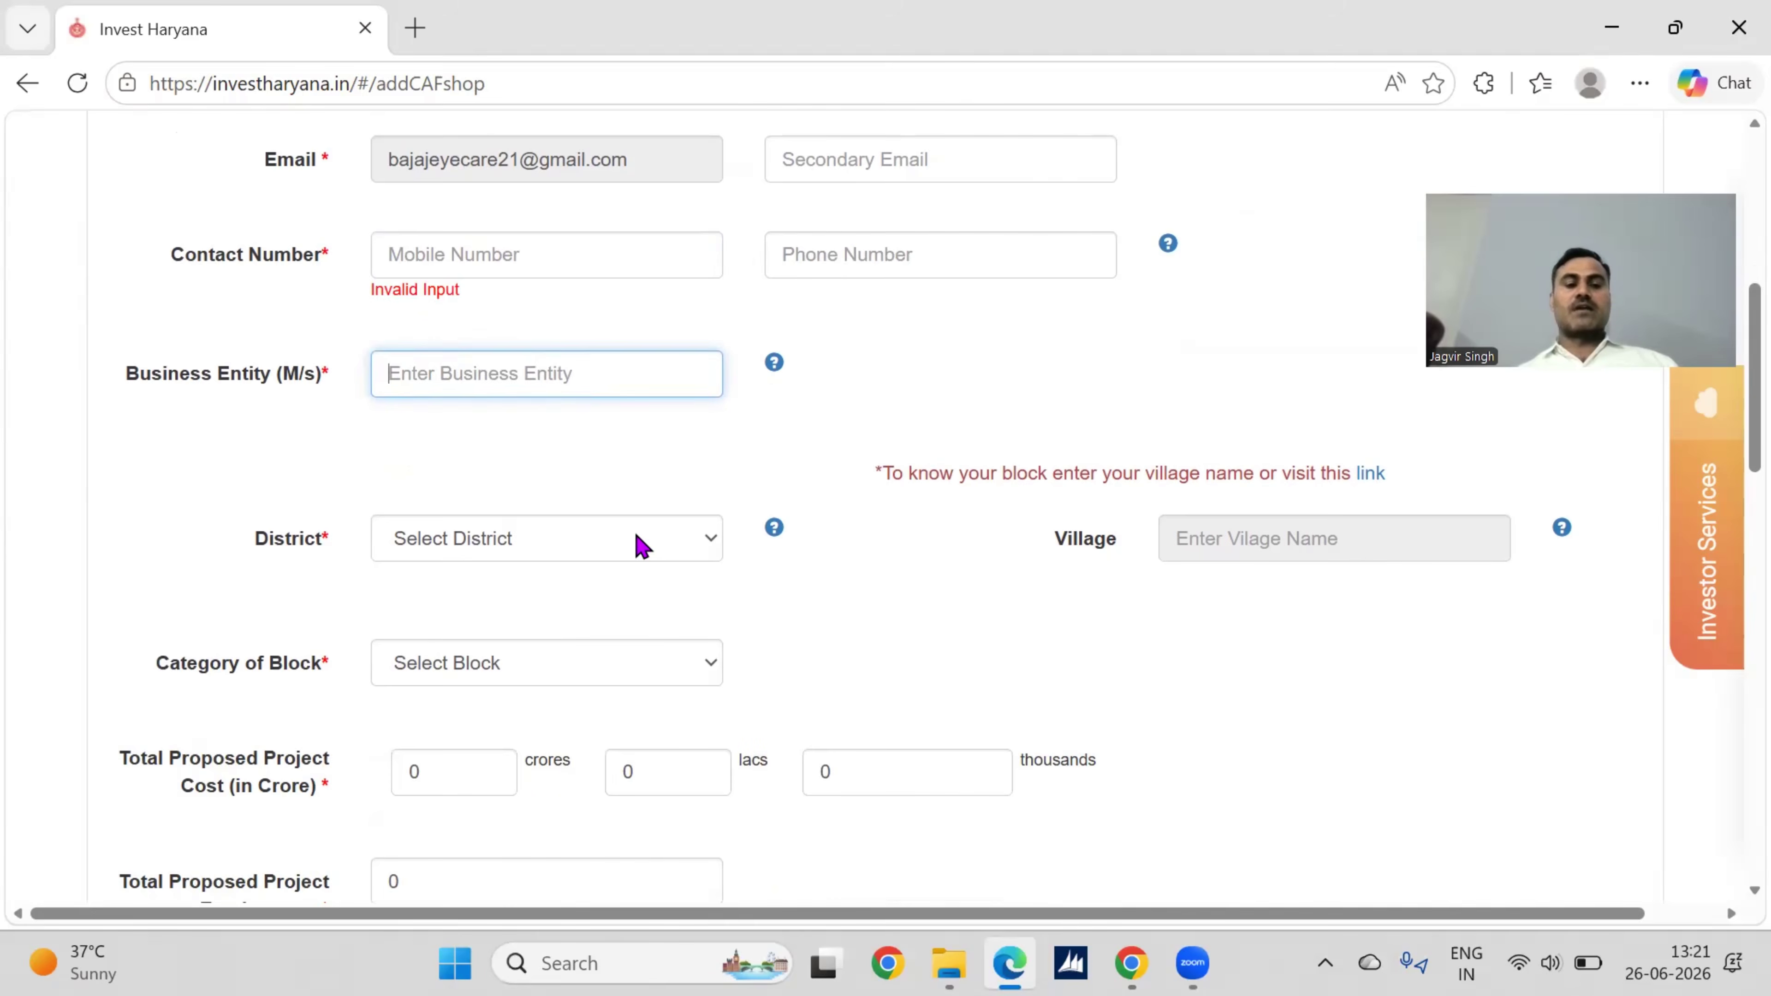
{"action": "left_click", "coordinate": [641, 544]}
{"action": "key", "text": "r"}
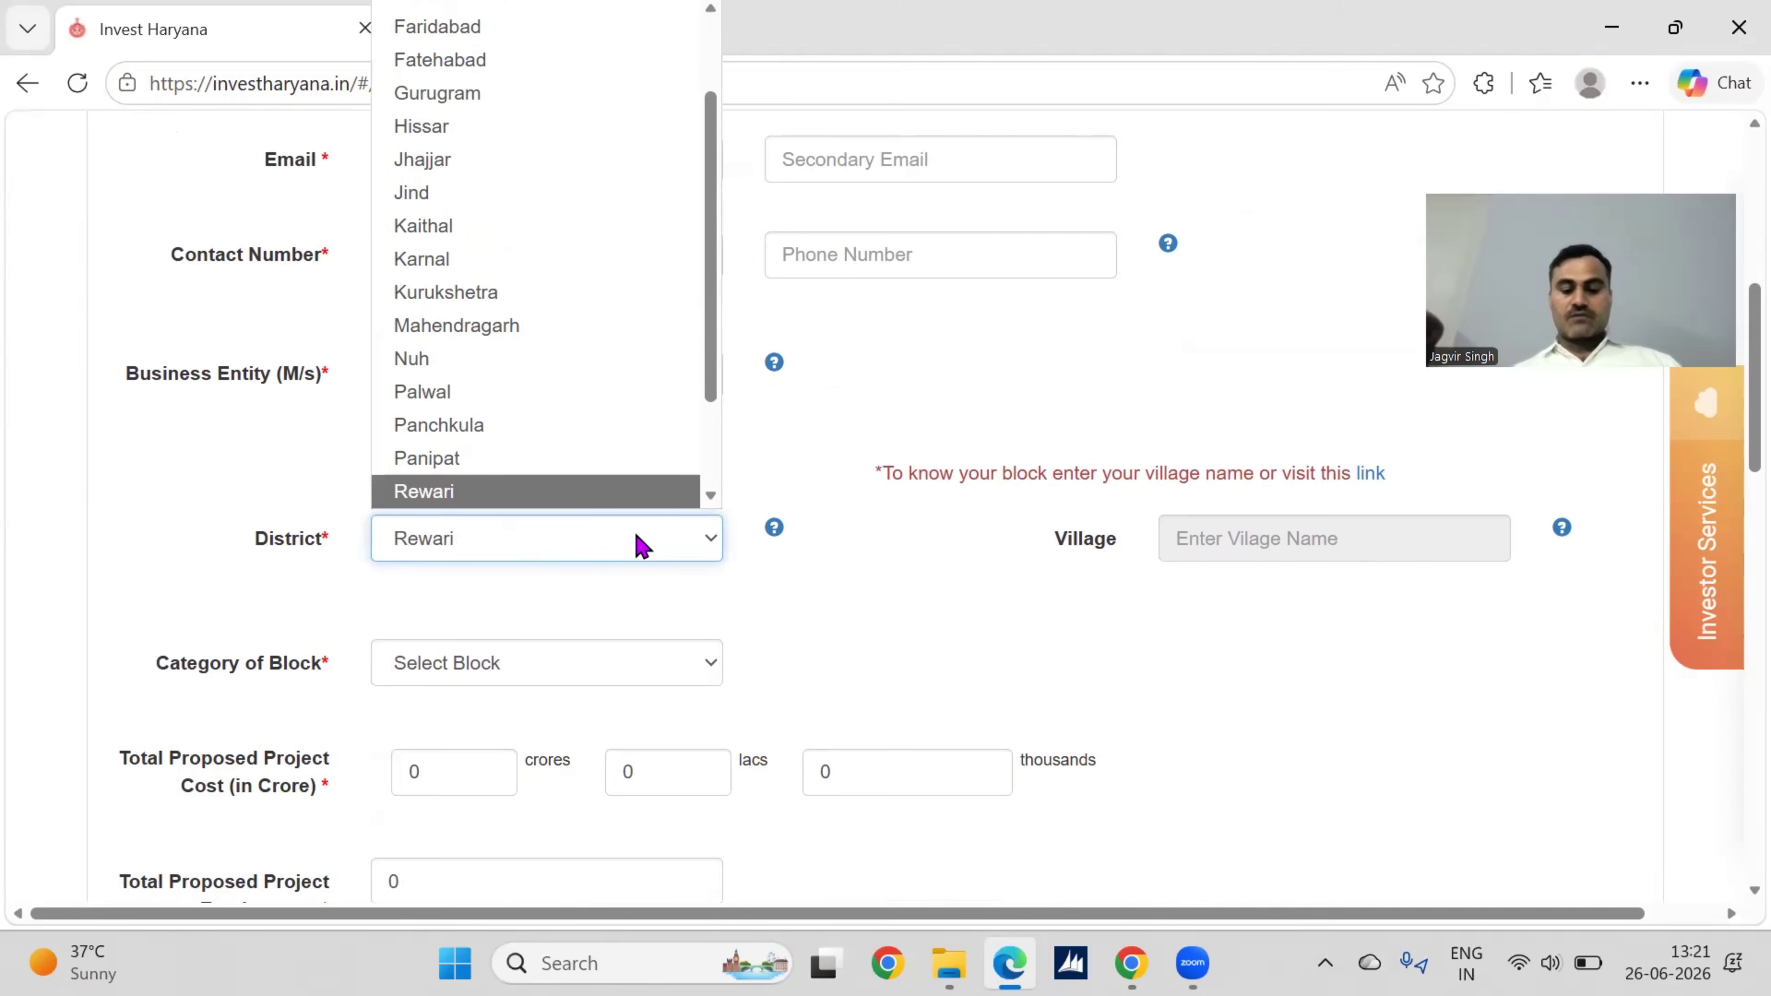
{"action": "key", "text": "o"}
{"action": "key", "text": "Return"}
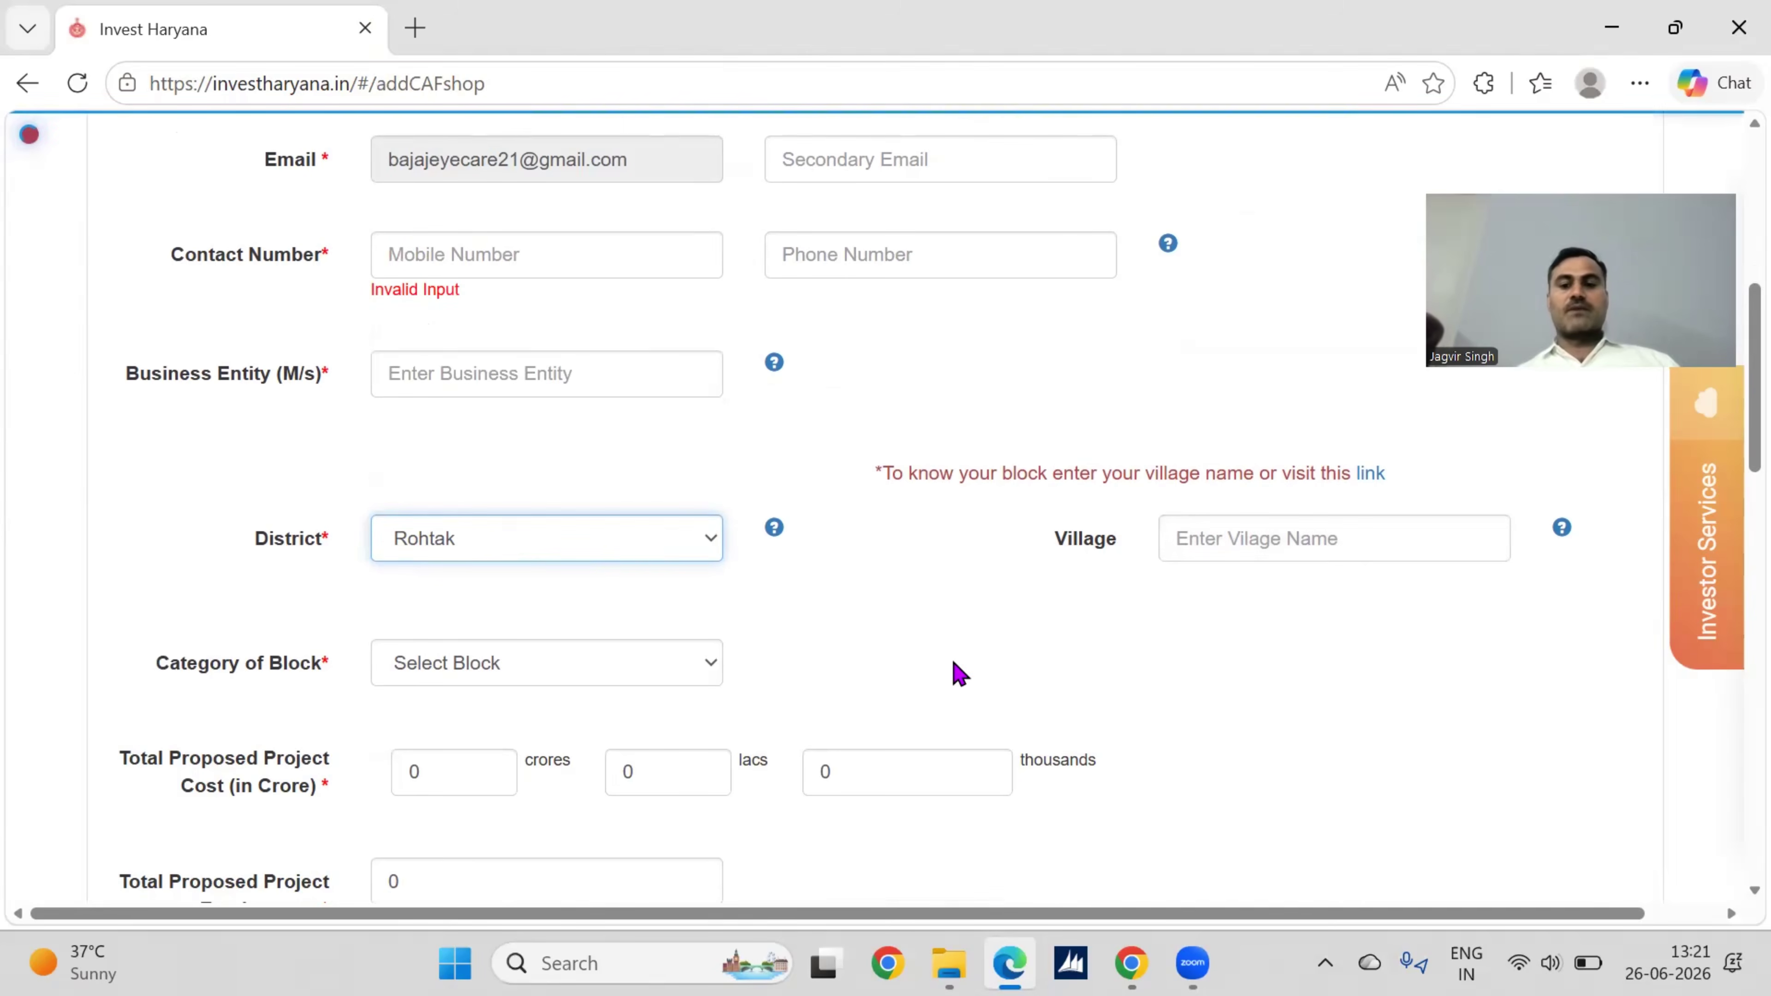
{"action": "scroll", "coordinate": [959, 673], "scroll_direction": "down", "scroll_amount": 1}
{"action": "left_click", "coordinate": [664, 558]}
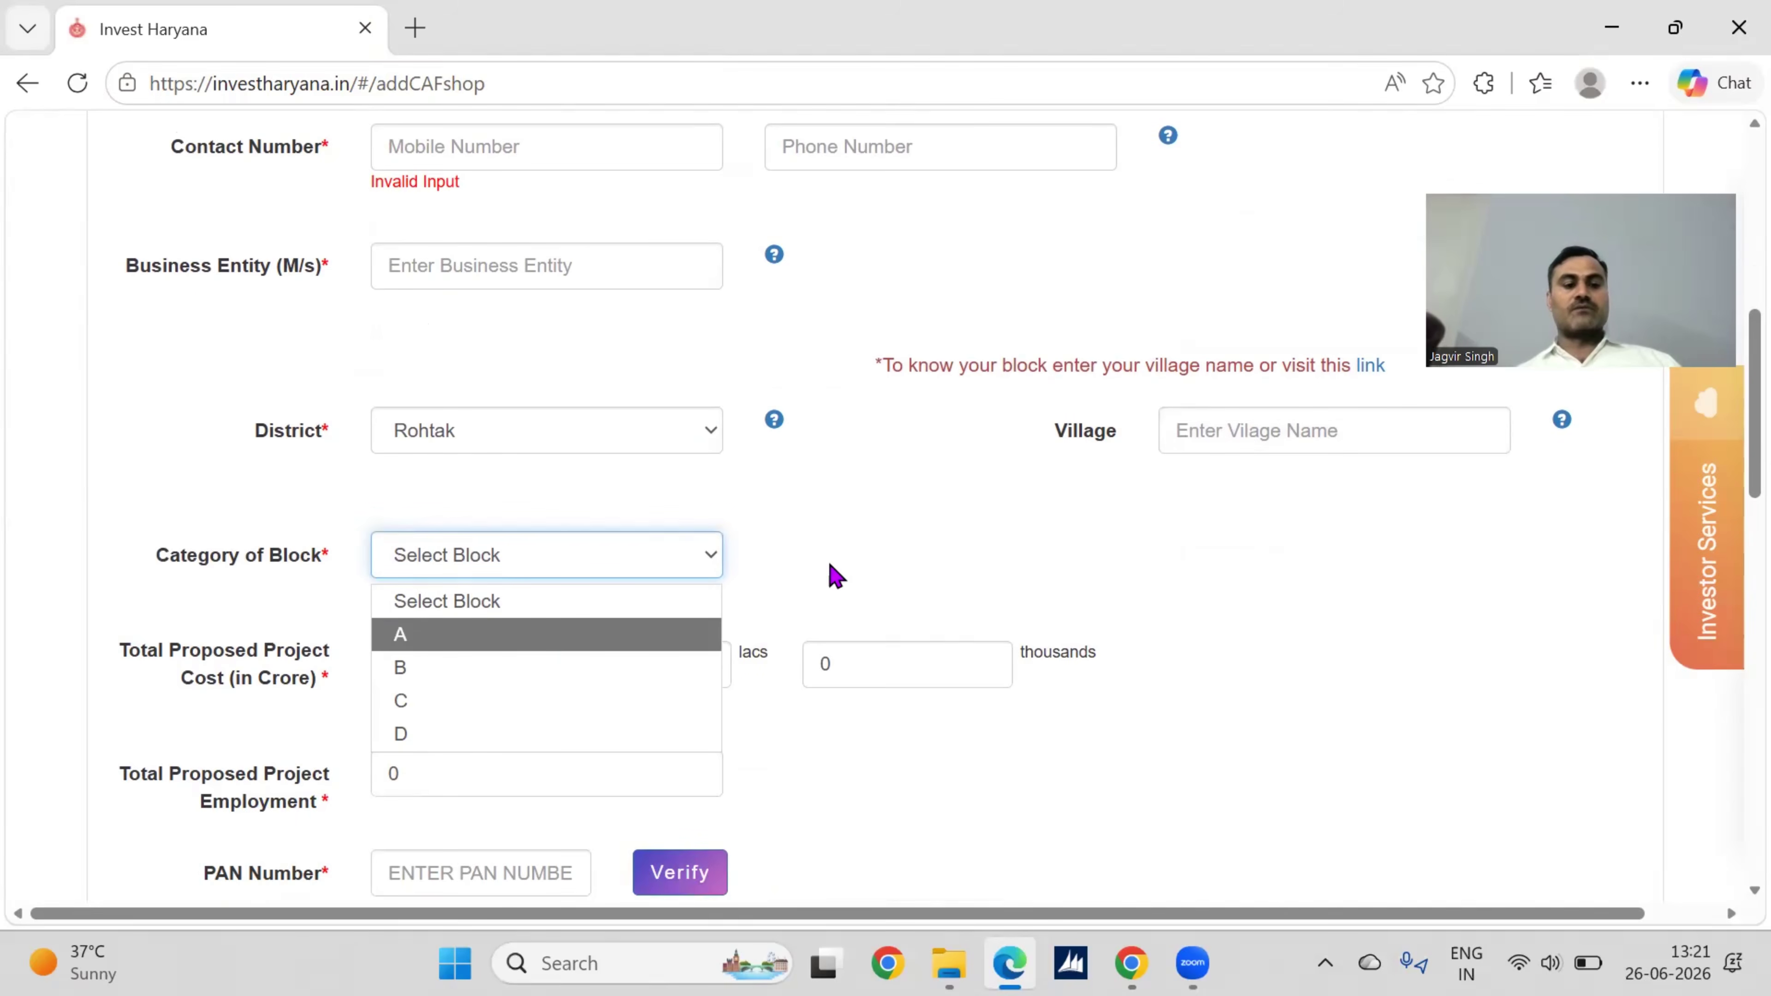
Step: Set Category of Block to A and project cost to 0 crores, 76 lacs, 20 thousands
{"action": "key", "text": "Return"}
{"action": "scroll", "coordinate": [833, 574], "scroll_direction": "down", "scroll_amount": 1}
{"action": "left_click", "coordinate": [454, 537]}
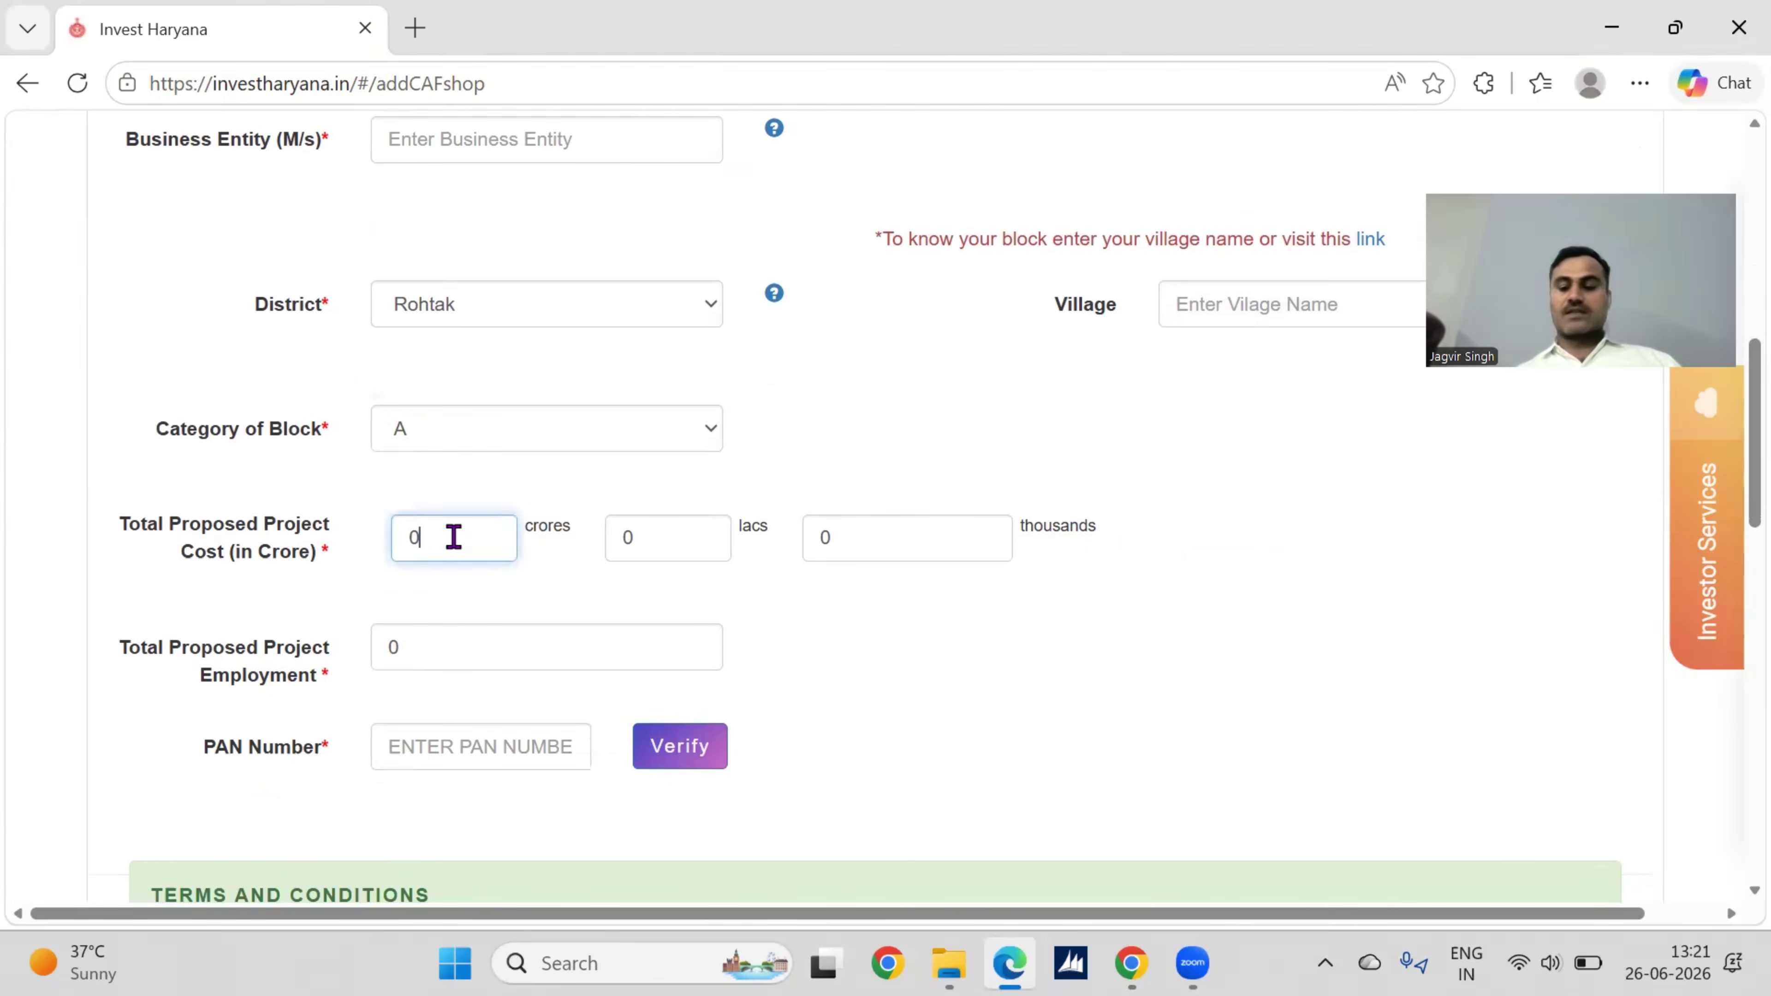
{"action": "key", "text": "ctrl+a"}
{"action": "type", "text": "76"}
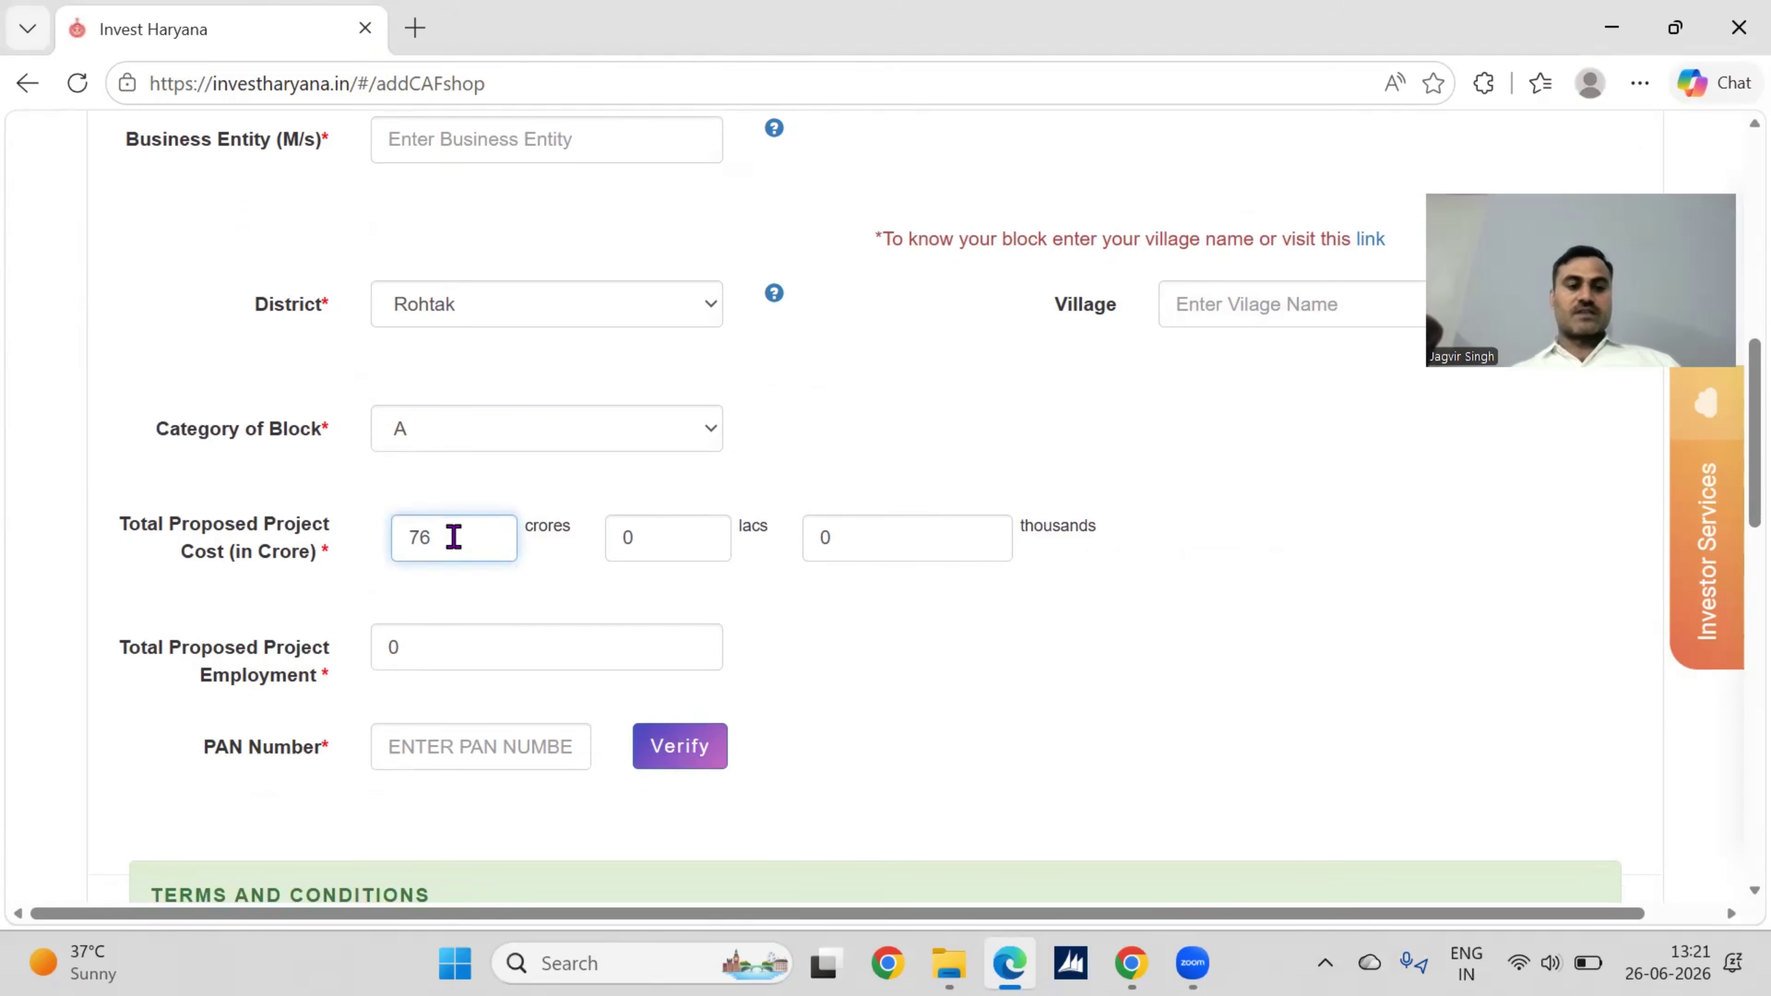
{"action": "key", "text": "BackSpace"}
{"action": "key", "text": "BackSpace"}
{"action": "type", "text": "0"}
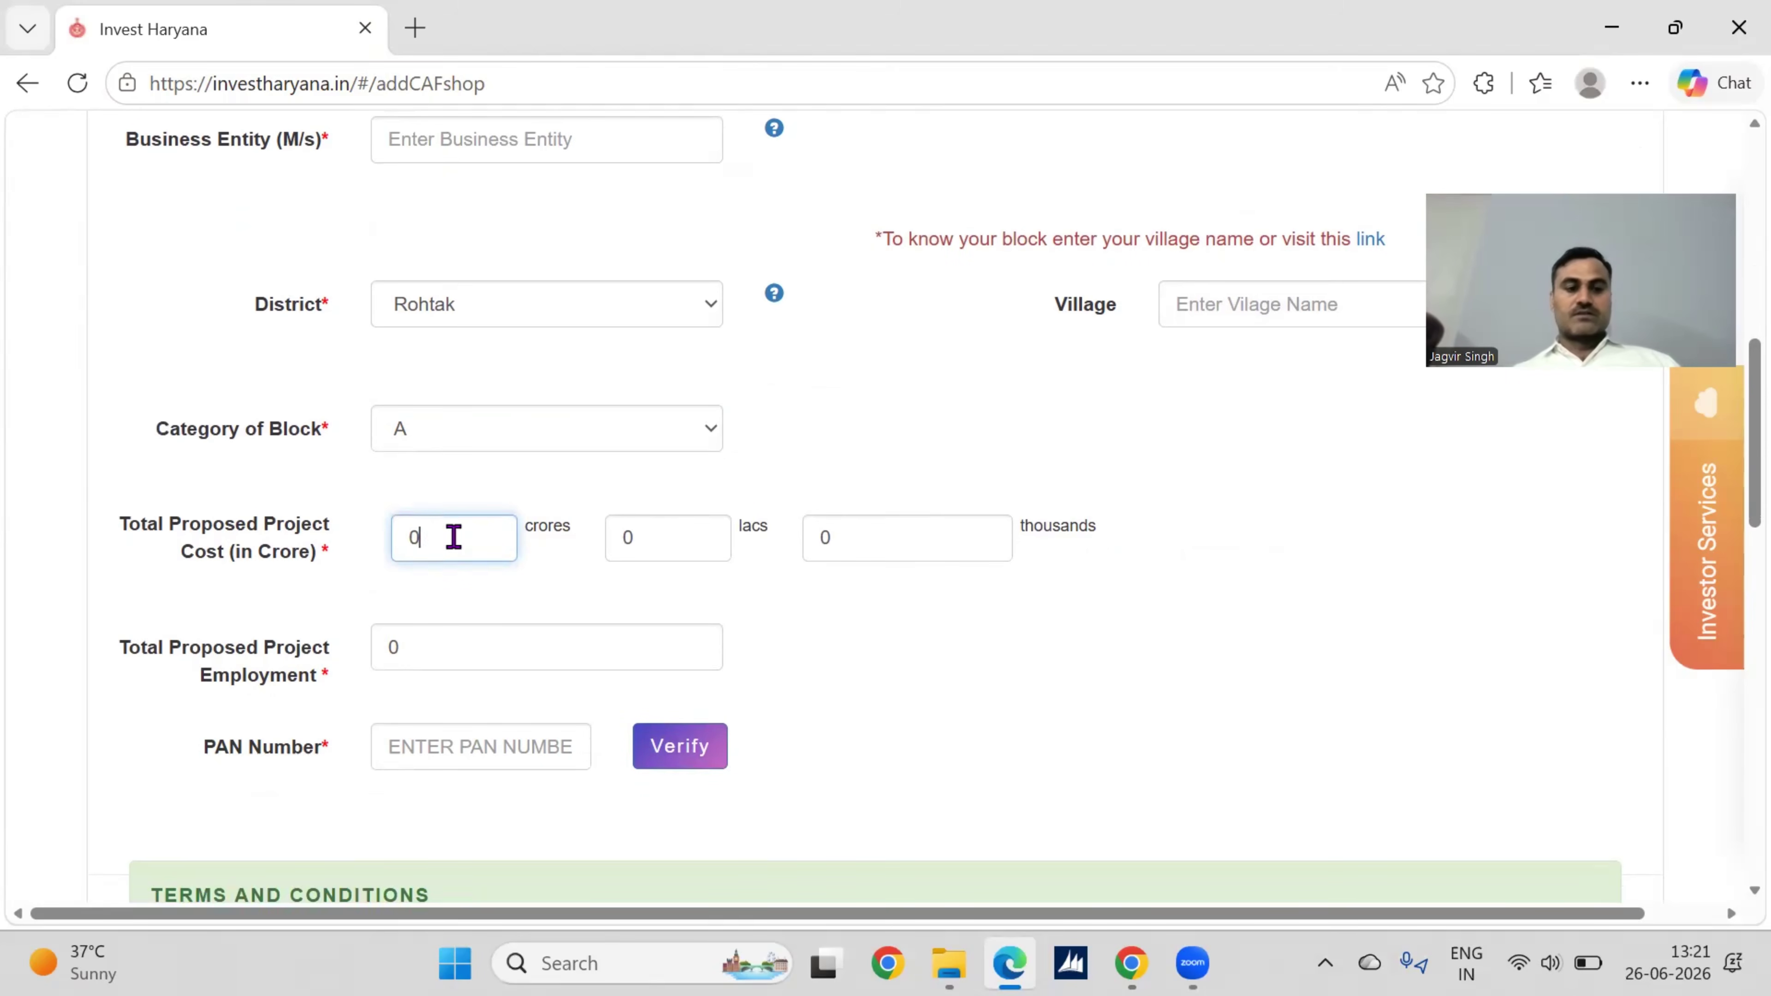
{"action": "key", "text": "Tab"}
{"action": "type", "text": "76"}
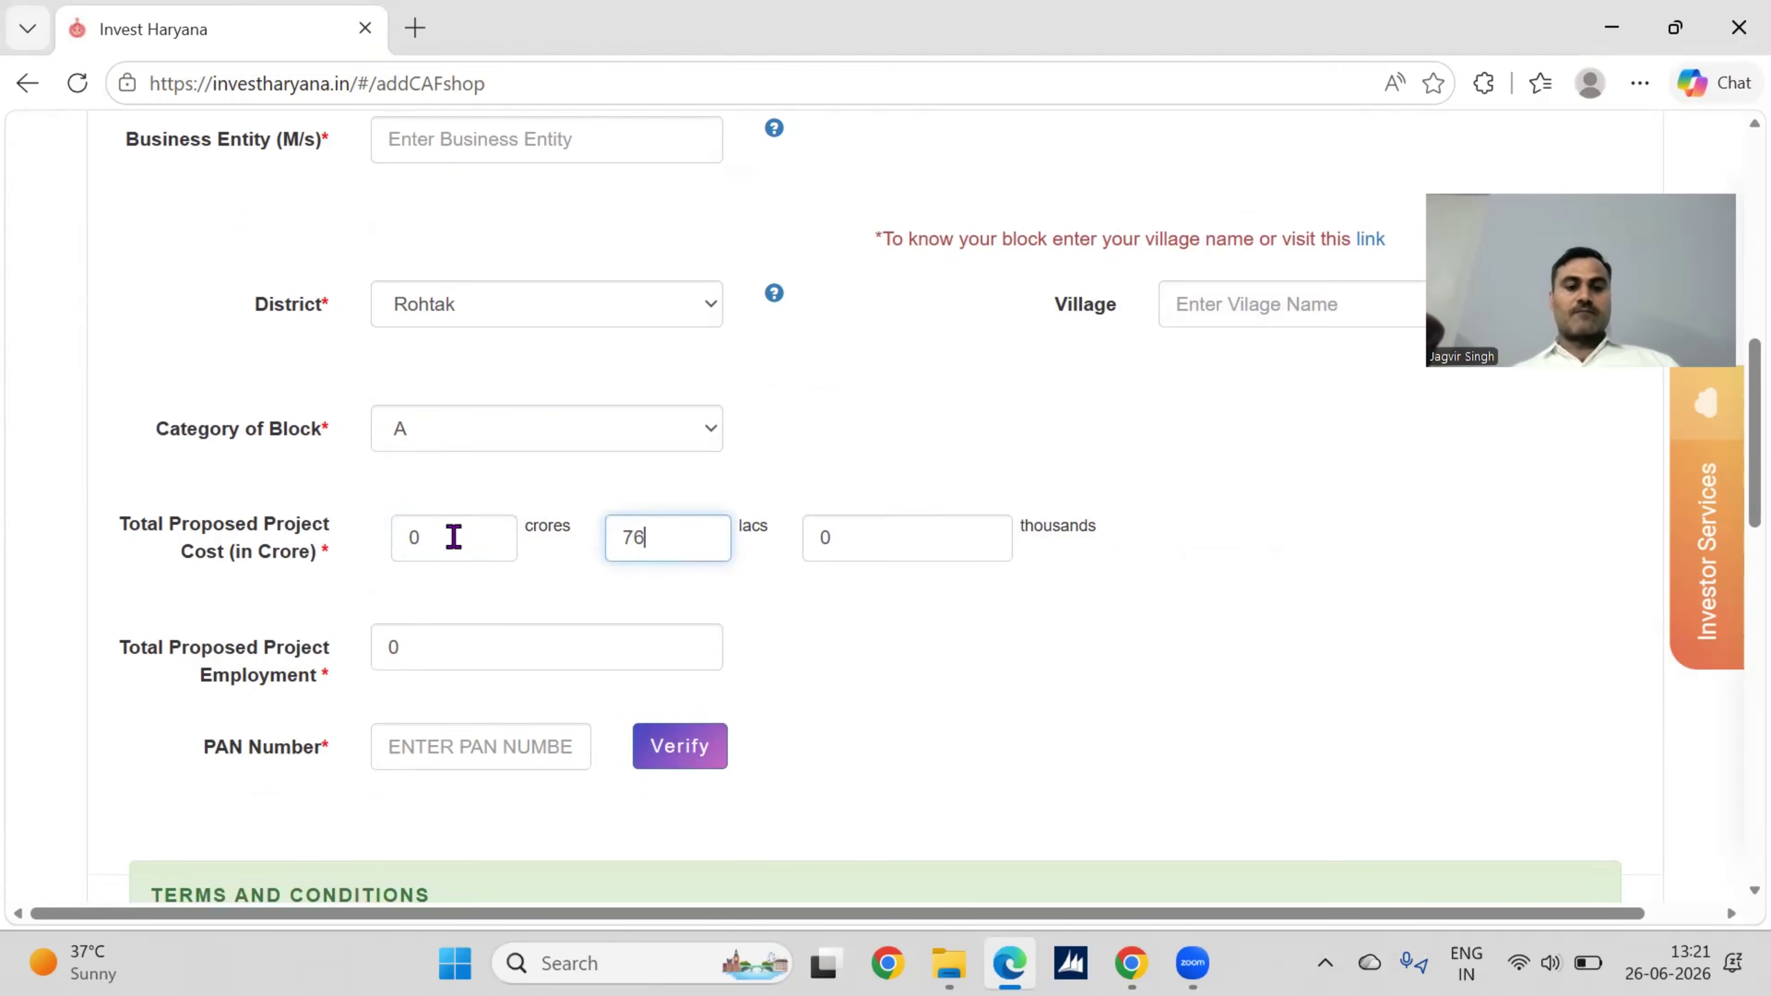
{"action": "key", "text": "Tab"}
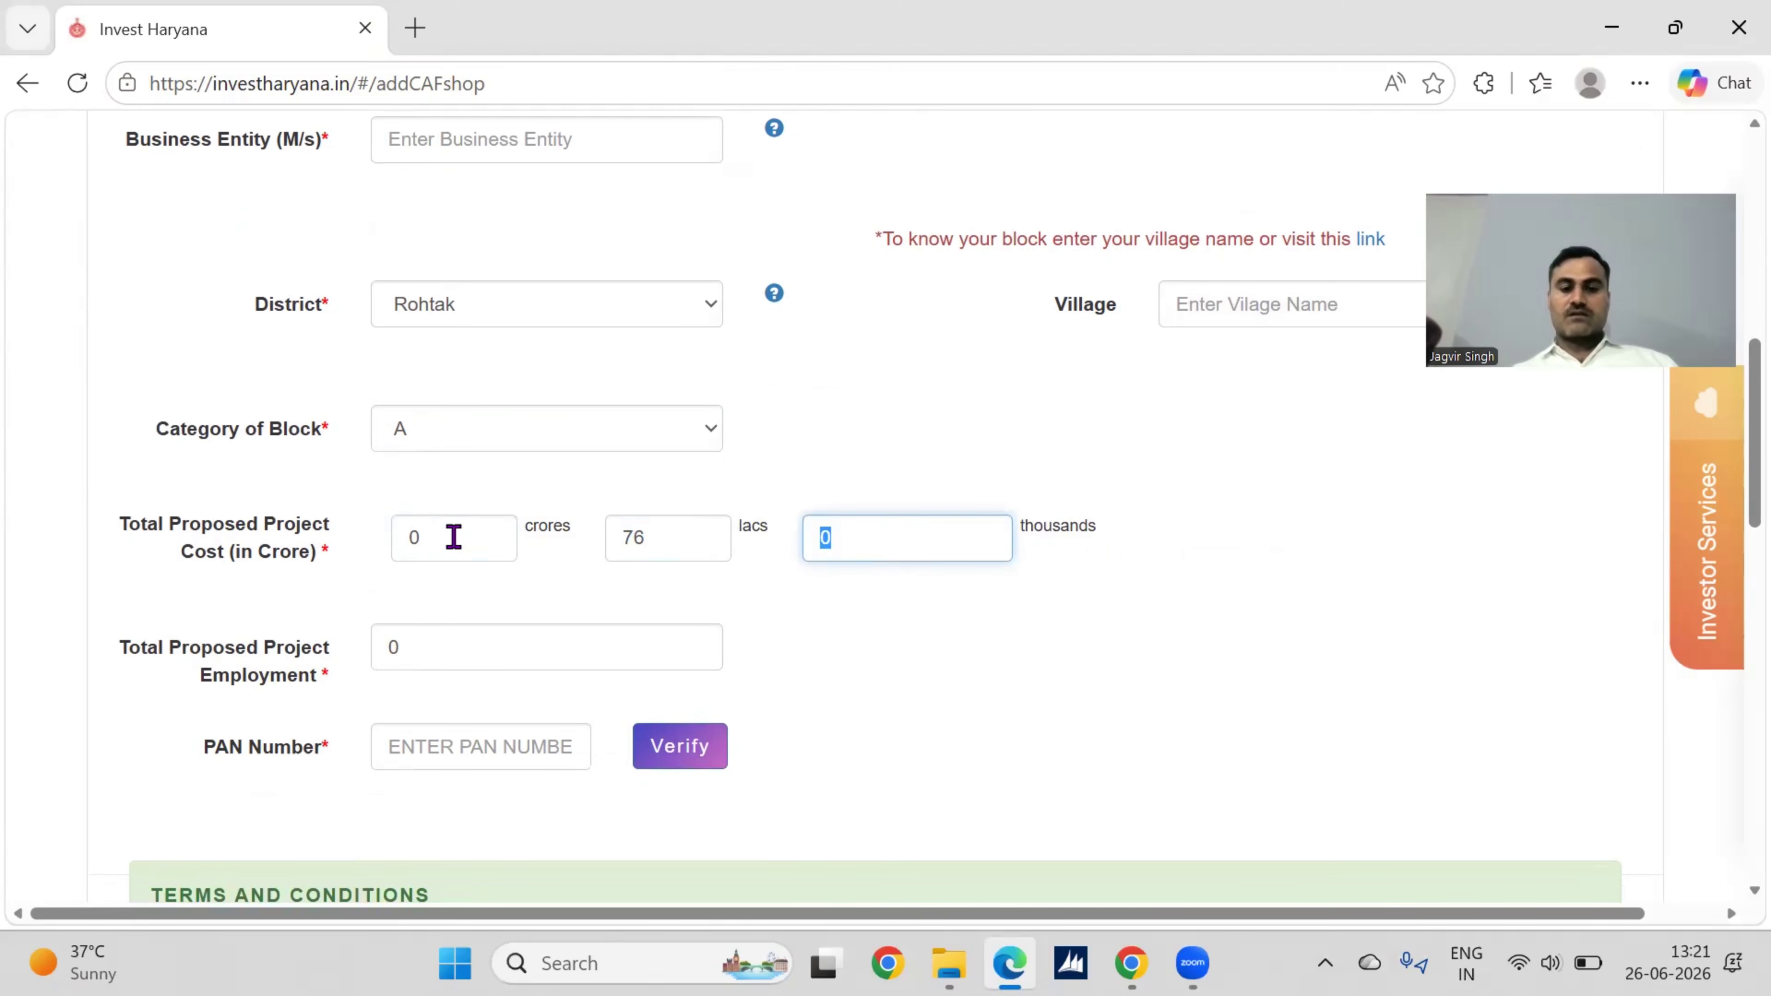
{"action": "type", "text": "20"}
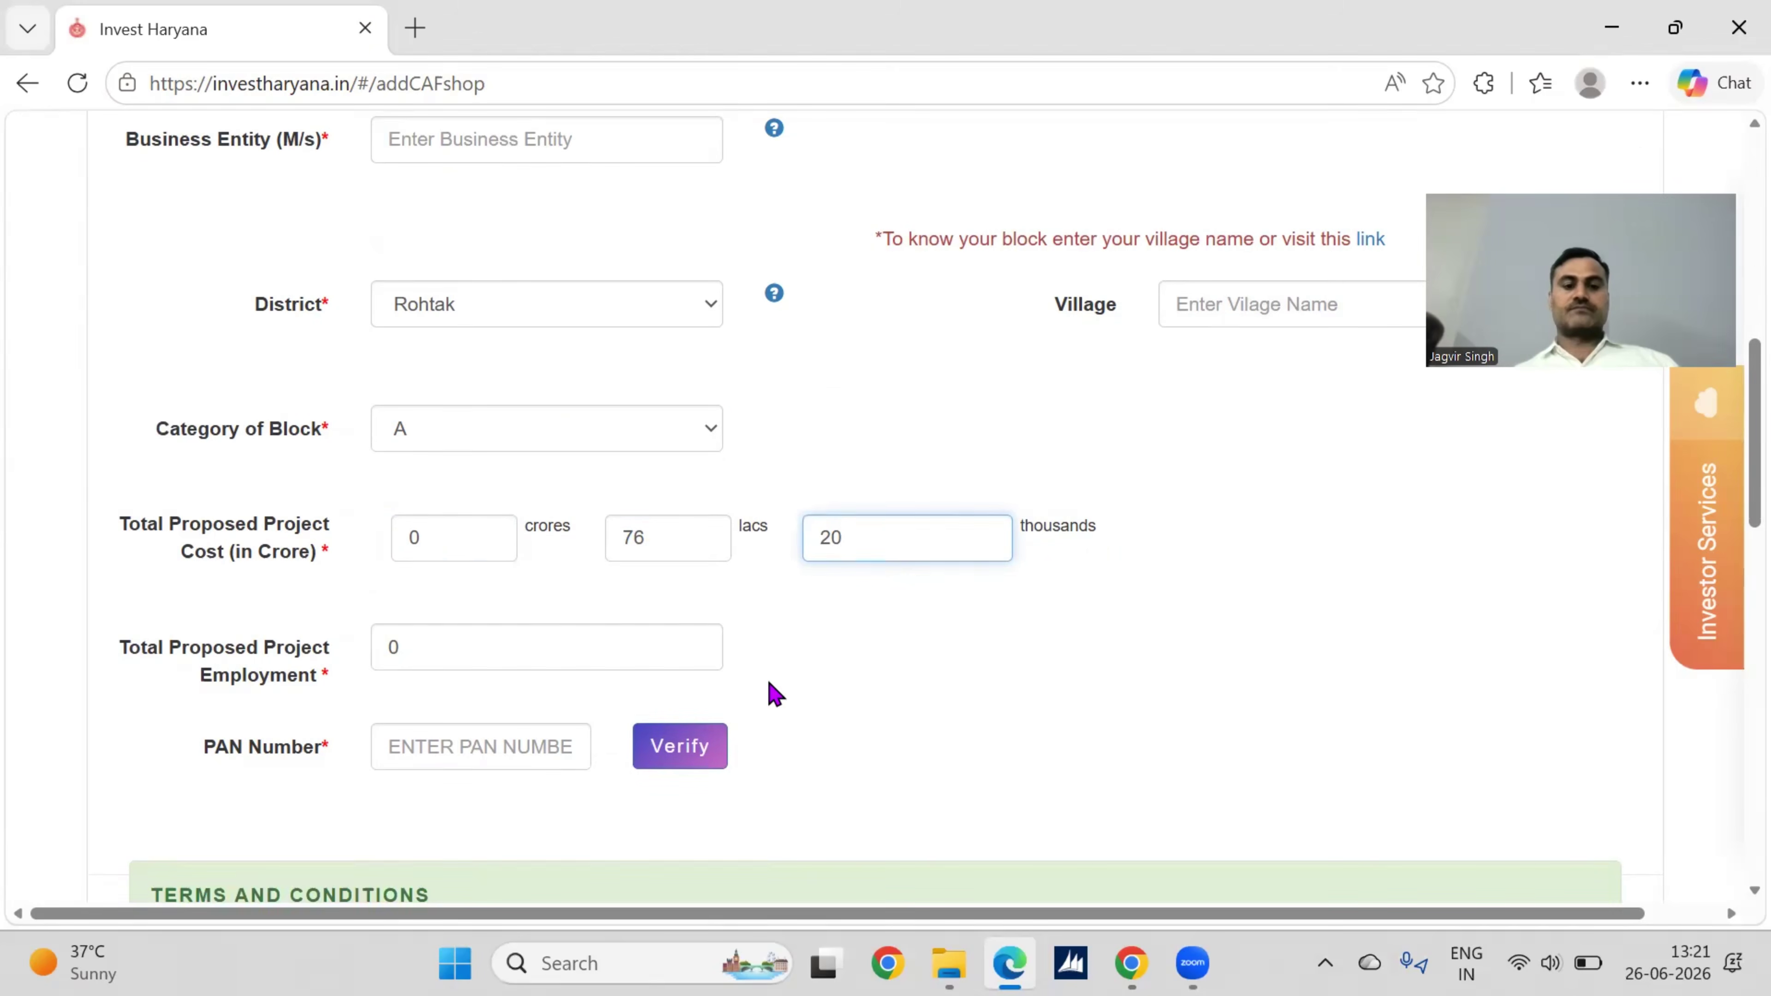
{"action": "left_click", "coordinate": [820, 677]}
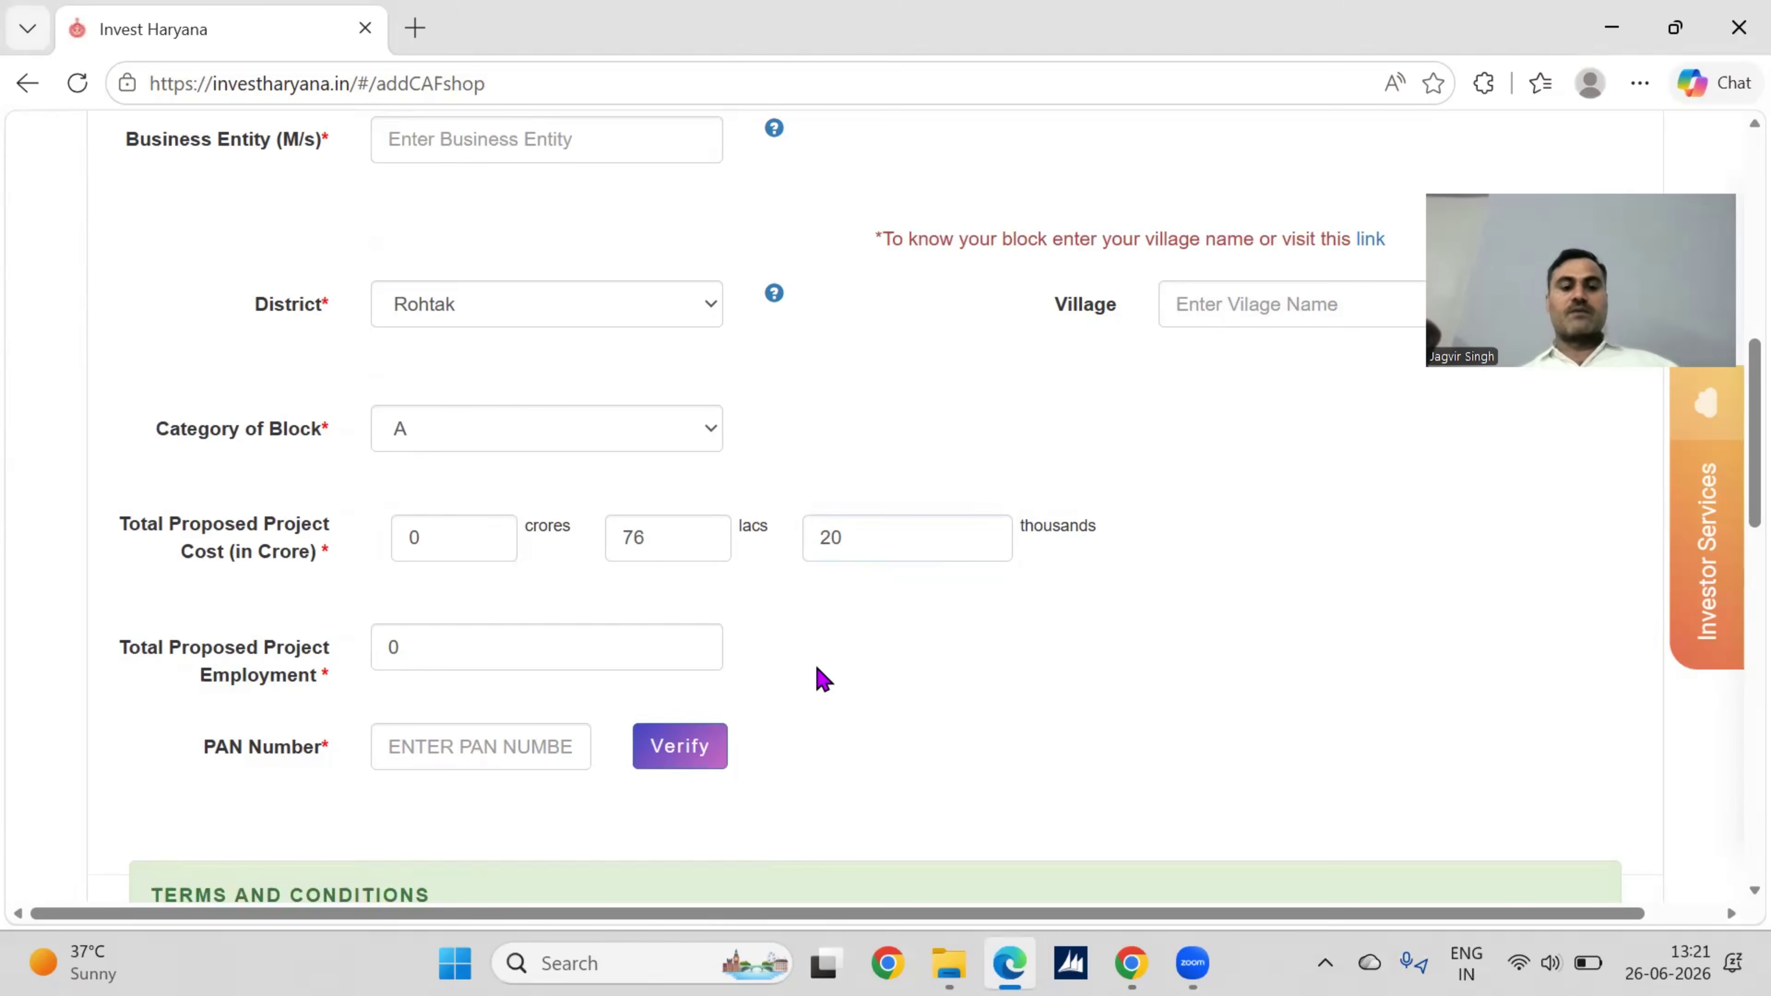
Step: Enter 6 as the Total Proposed Project Employment
{"action": "scroll", "coordinate": [846, 636], "scroll_direction": "down", "scroll_amount": 1}
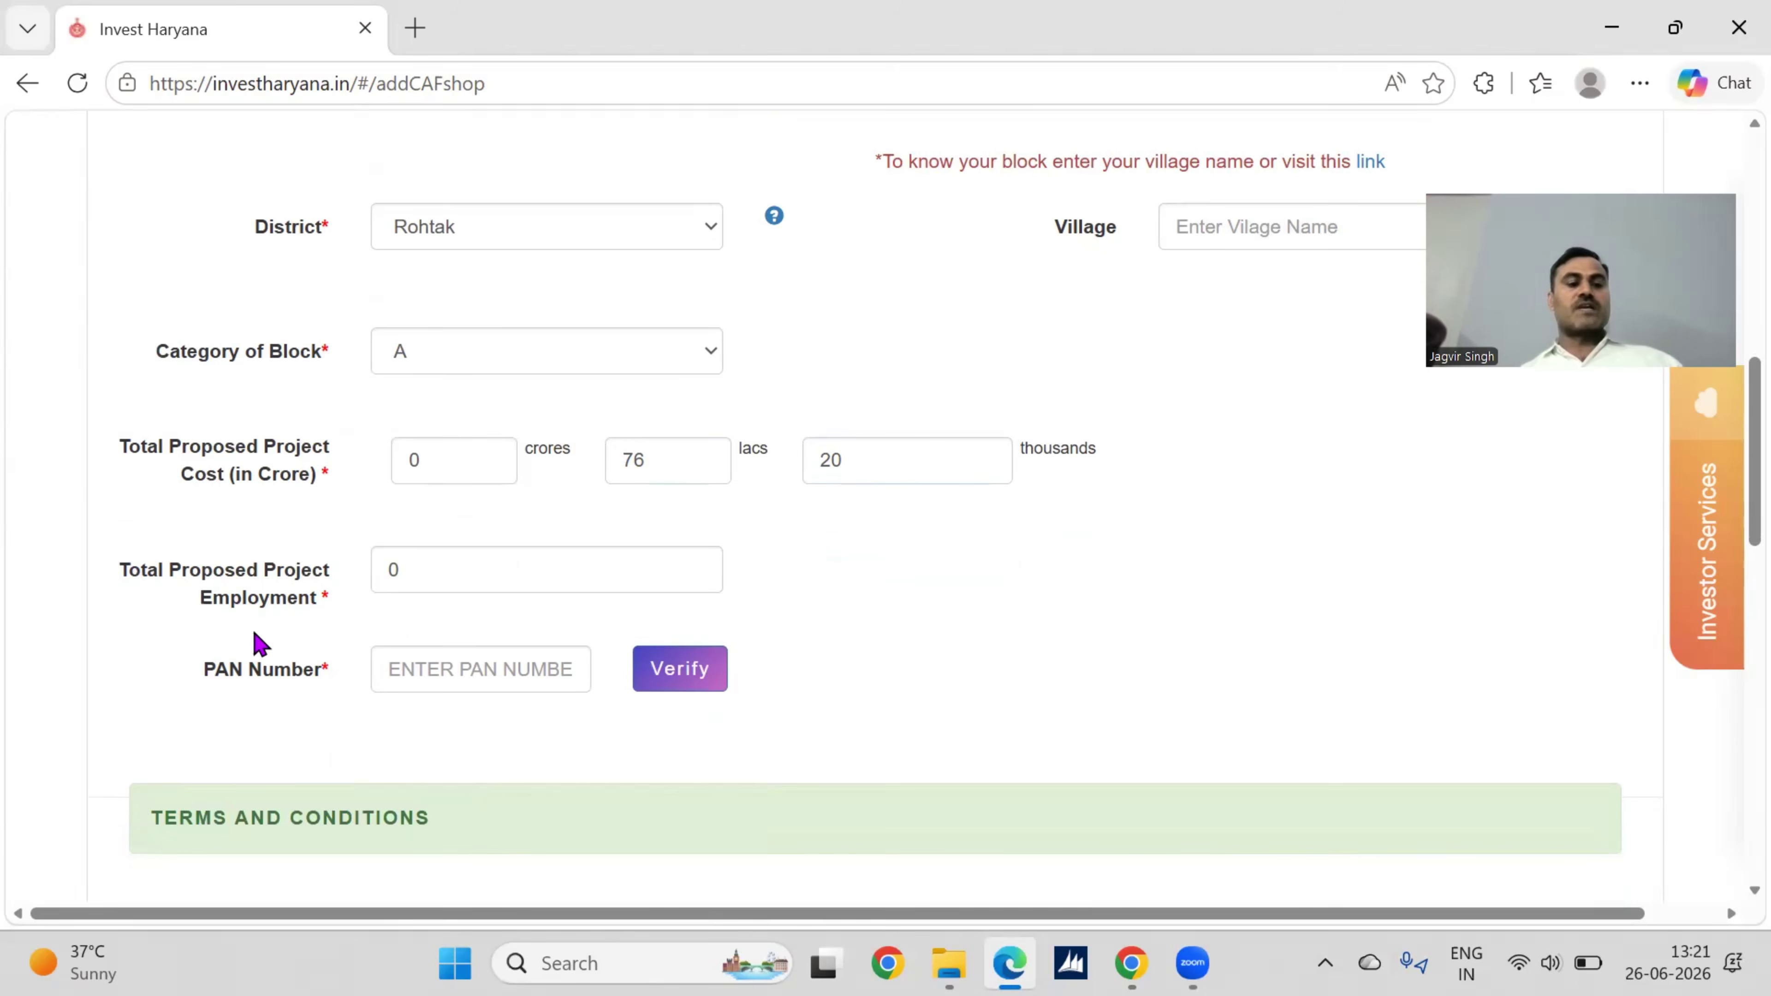
{"action": "left_click", "coordinate": [426, 569]}
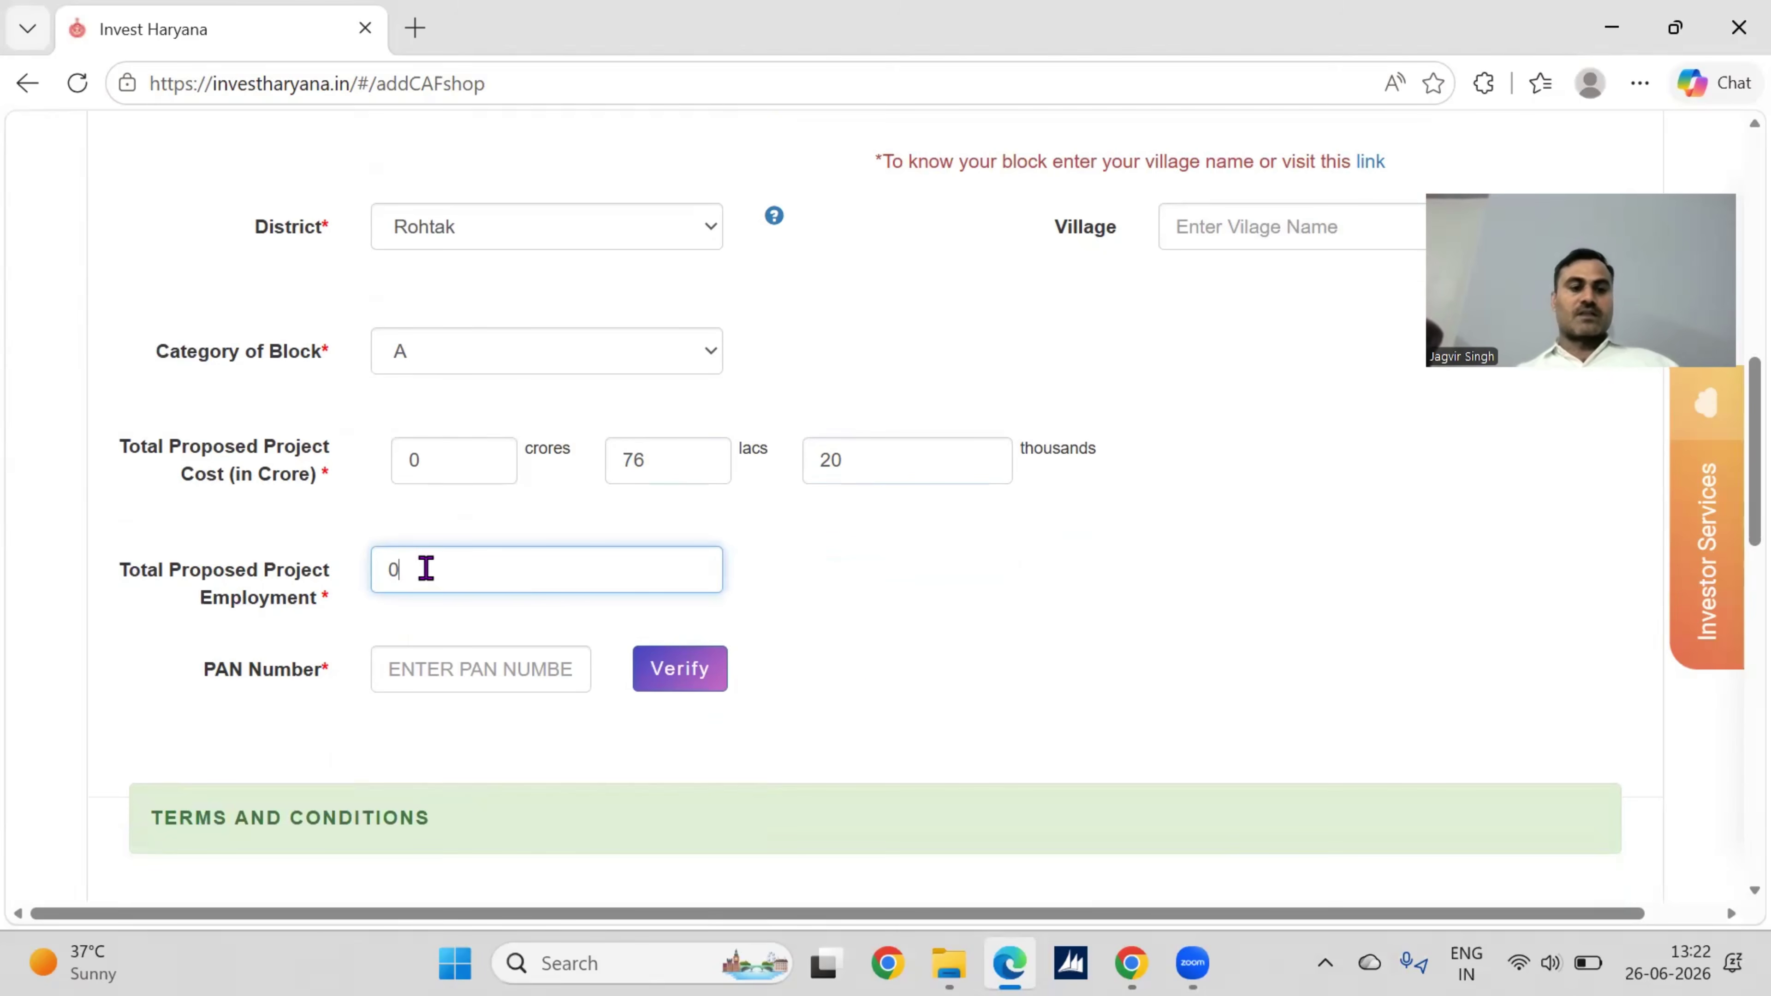
{"action": "type", "text": "6"}
{"action": "scroll", "coordinate": [856, 664], "scroll_direction": "down", "scroll_amount": 2}
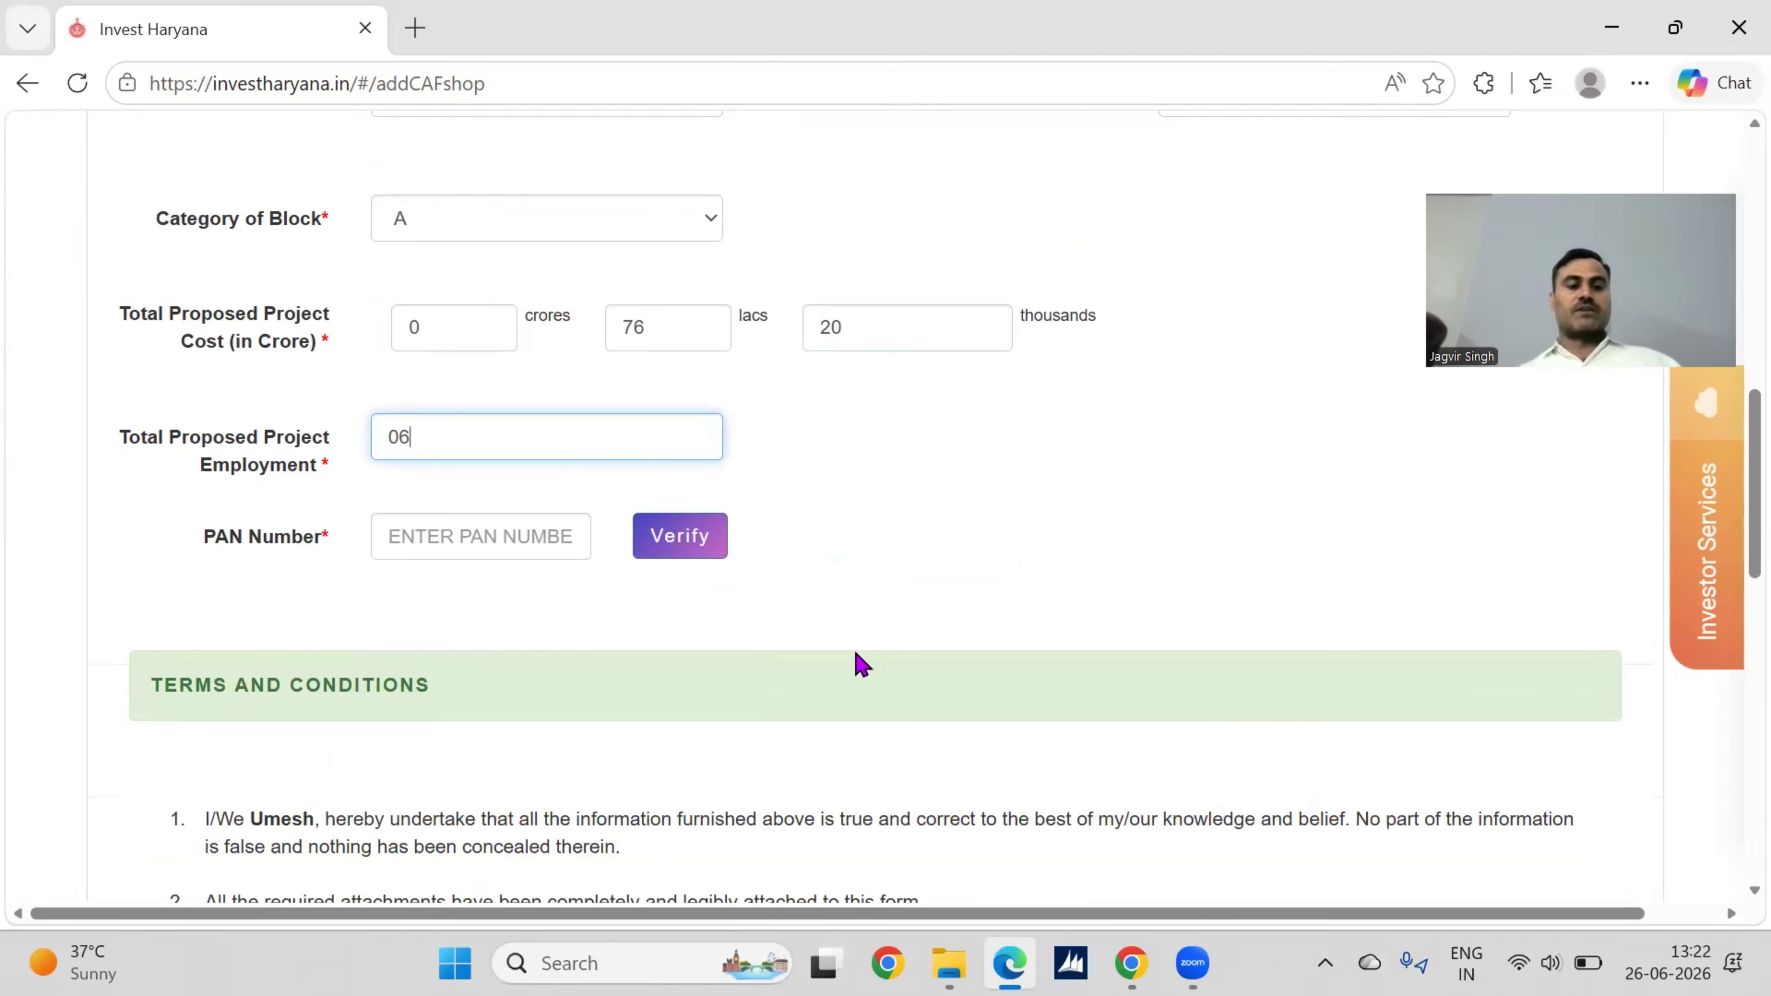
{"action": "left_click", "coordinate": [524, 538]}
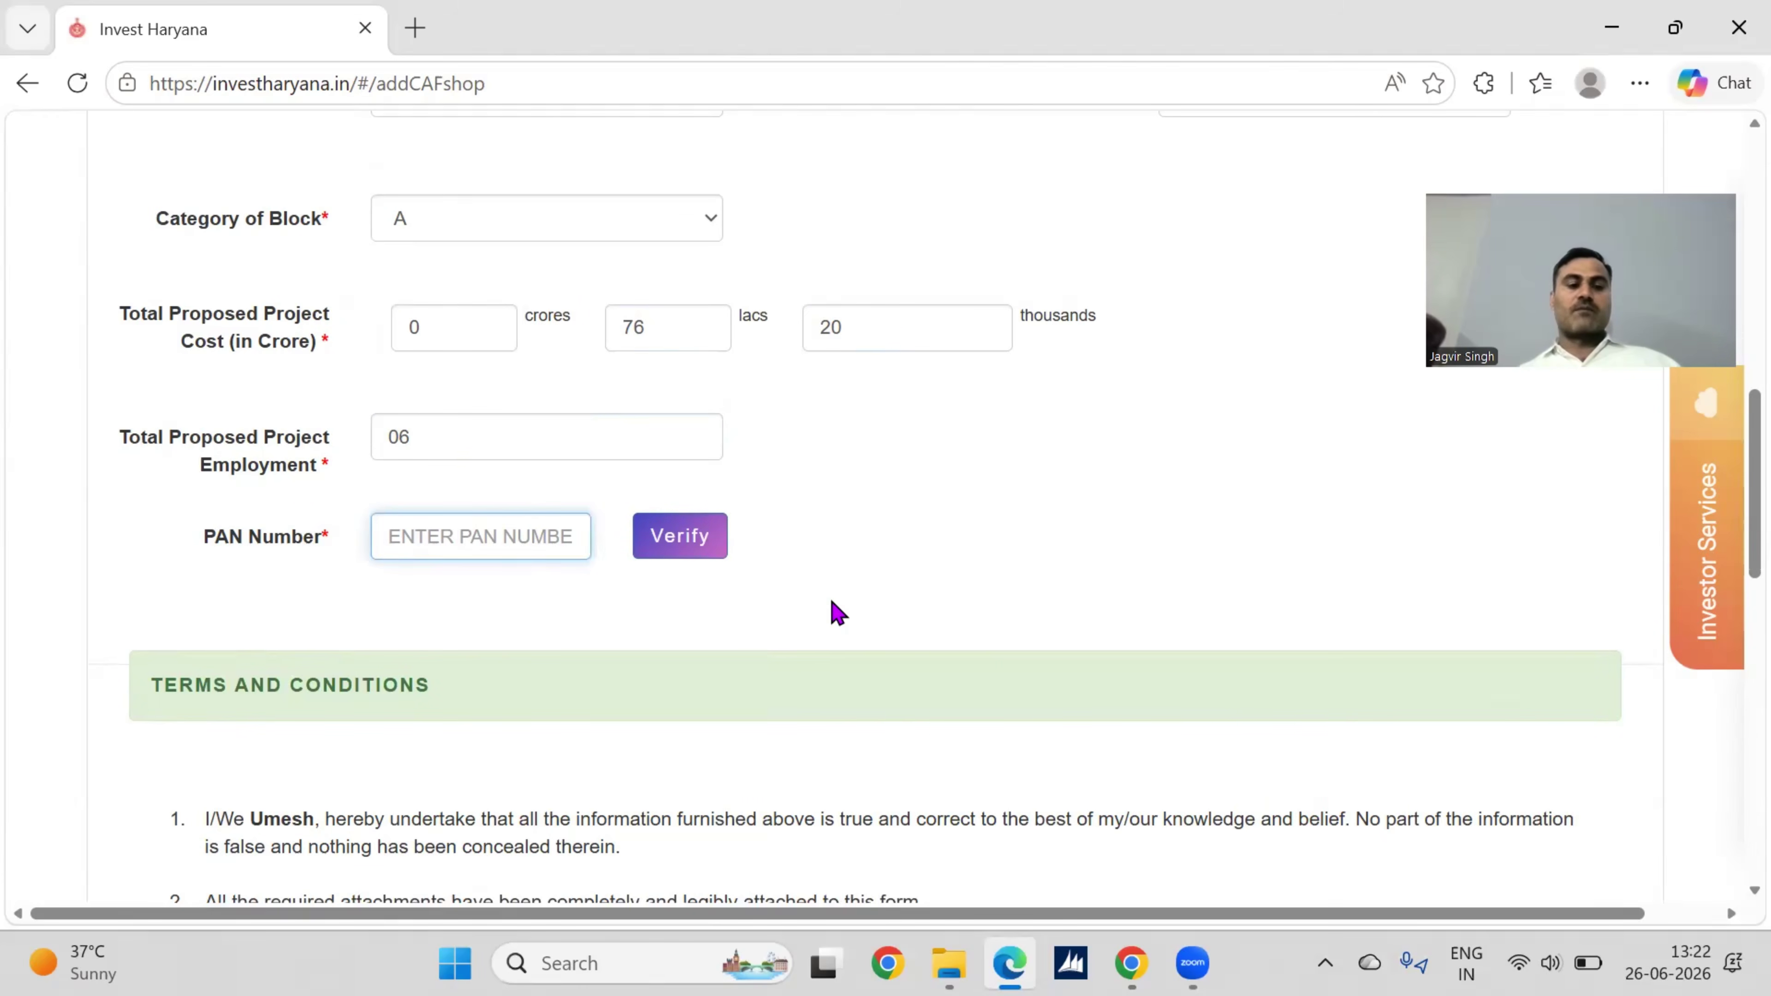
{"action": "scroll", "coordinate": [836, 613], "scroll_direction": "down", "scroll_amount": 1}
{"action": "scroll", "coordinate": [832, 601], "scroll_direction": "down", "scroll_amount": 3}
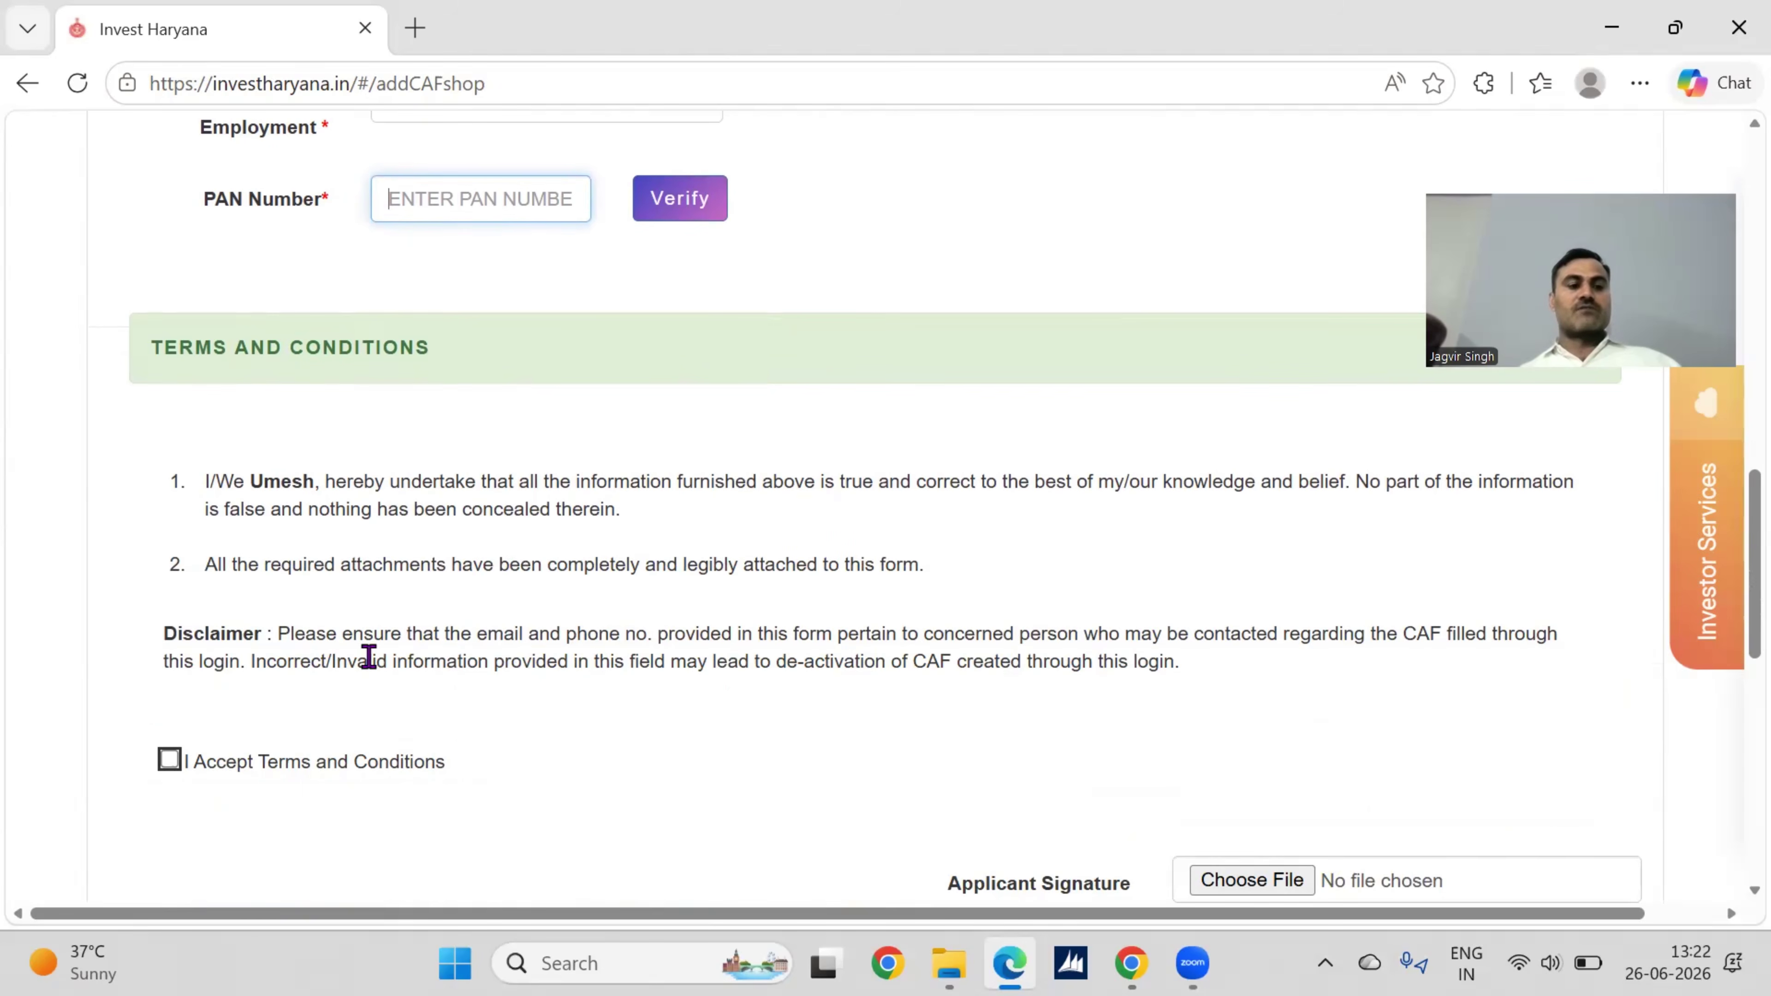
{"action": "scroll", "coordinate": [950, 598], "scroll_direction": "down", "scroll_amount": 2}
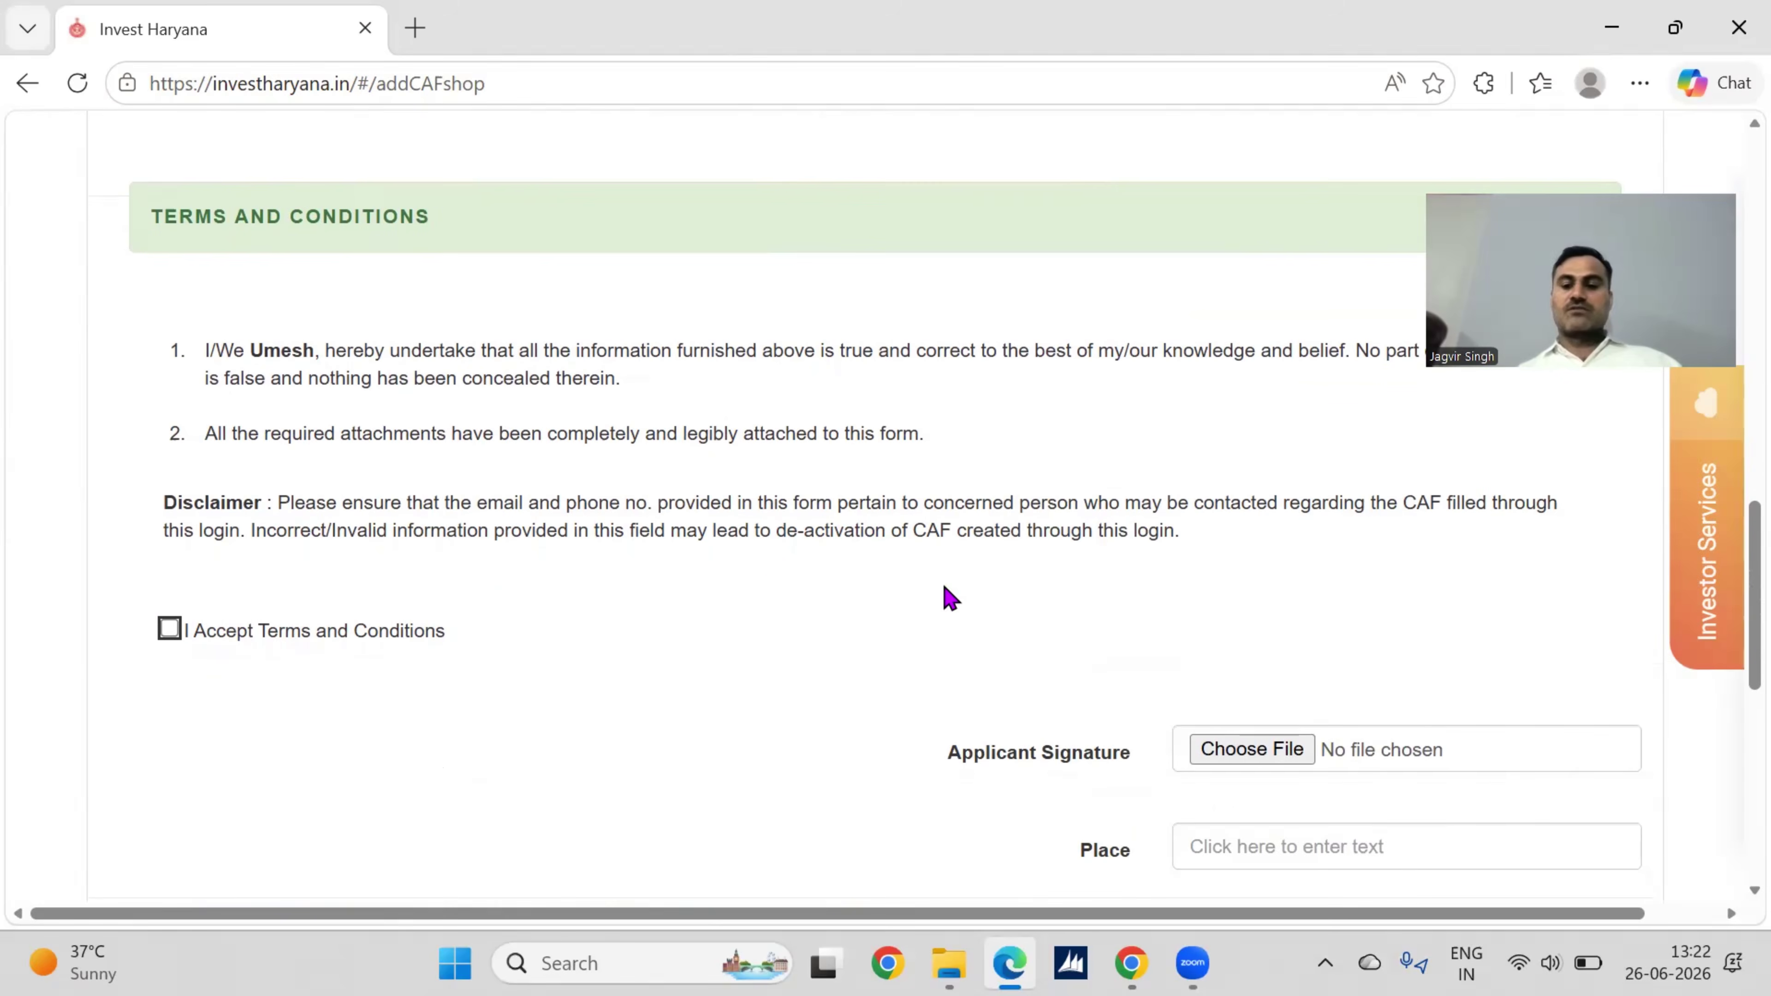
{"action": "scroll", "coordinate": [951, 598], "scroll_direction": "down", "scroll_amount": 3}
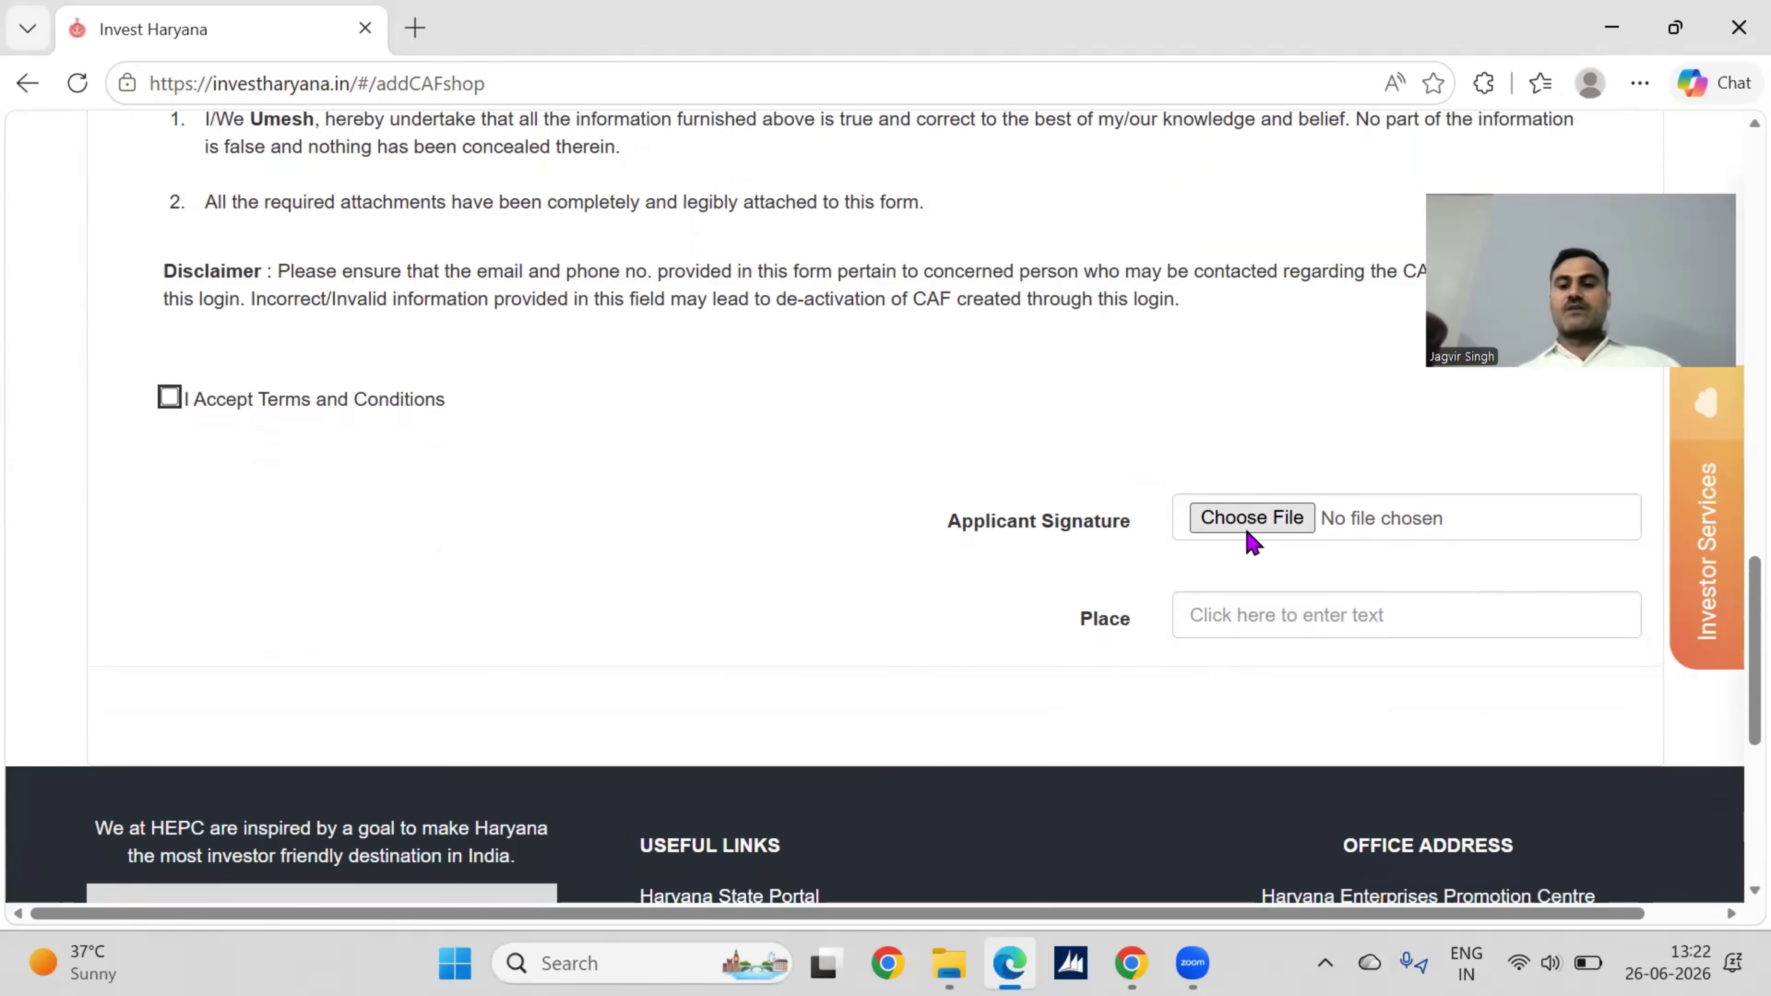
{"action": "scroll", "coordinate": [1039, 548], "scroll_direction": "down", "scroll_amount": 1}
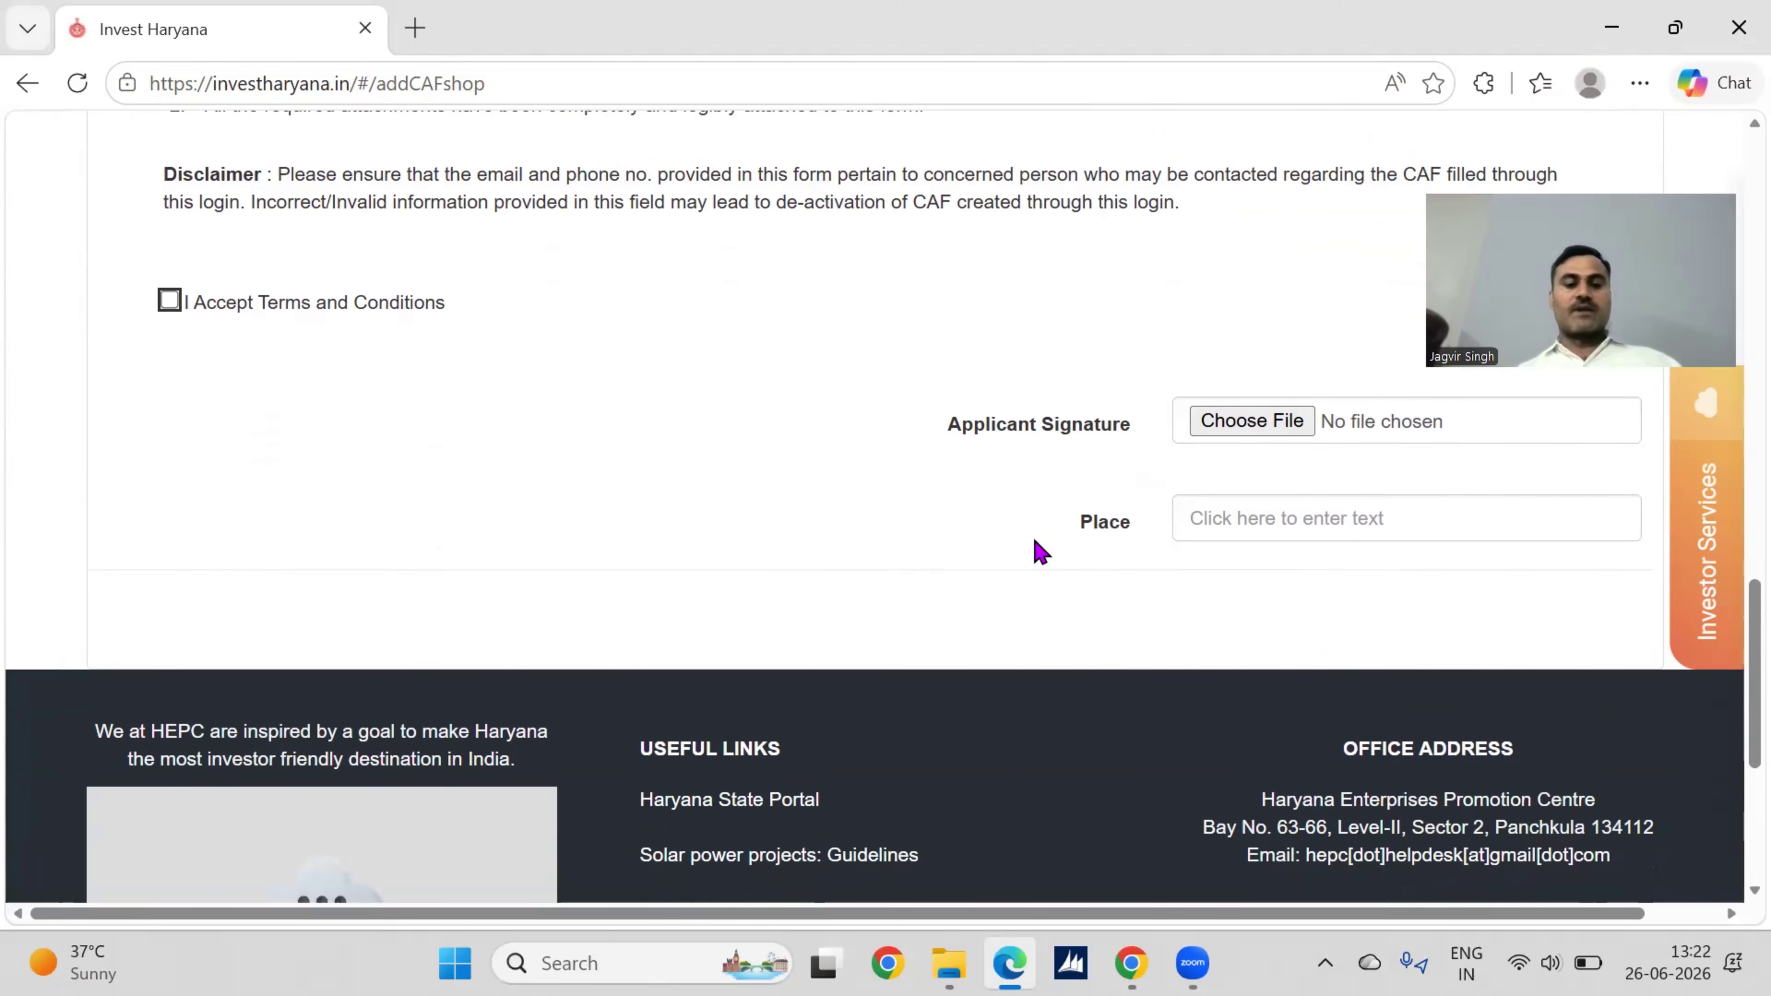
{"action": "scroll", "coordinate": [1039, 551], "scroll_direction": "up", "scroll_amount": 7}
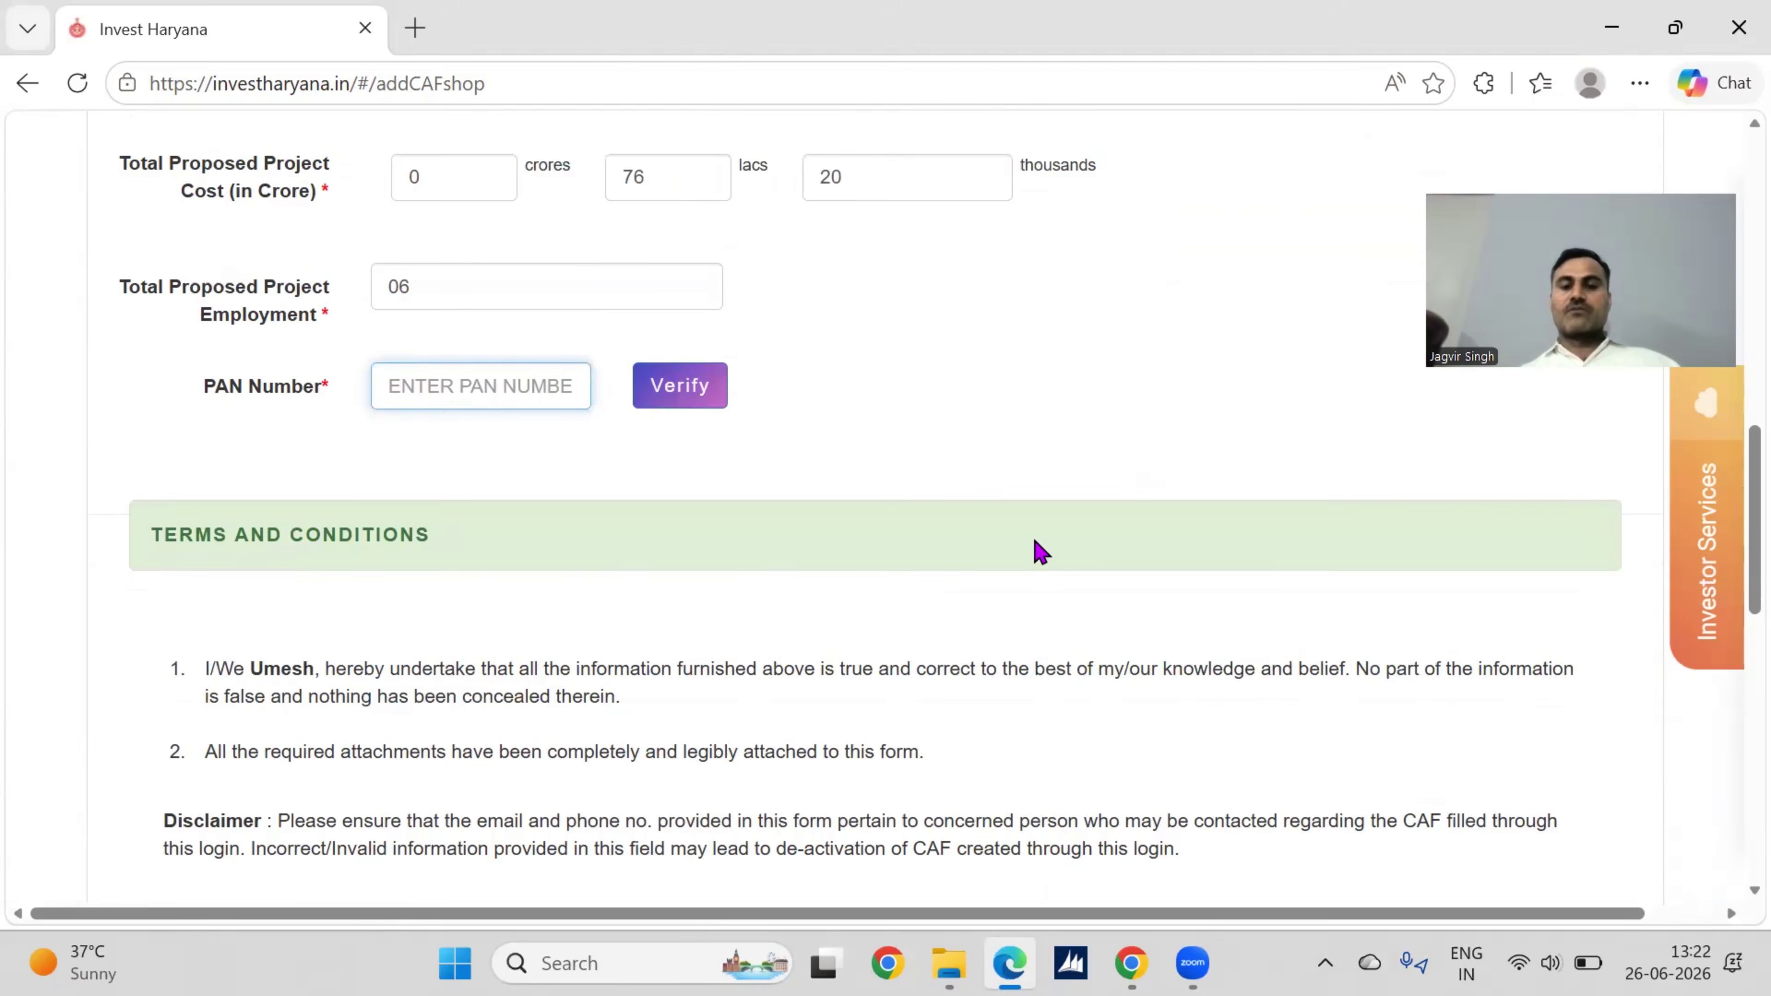
{"action": "scroll", "coordinate": [958, 551], "scroll_direction": "up", "scroll_amount": 1}
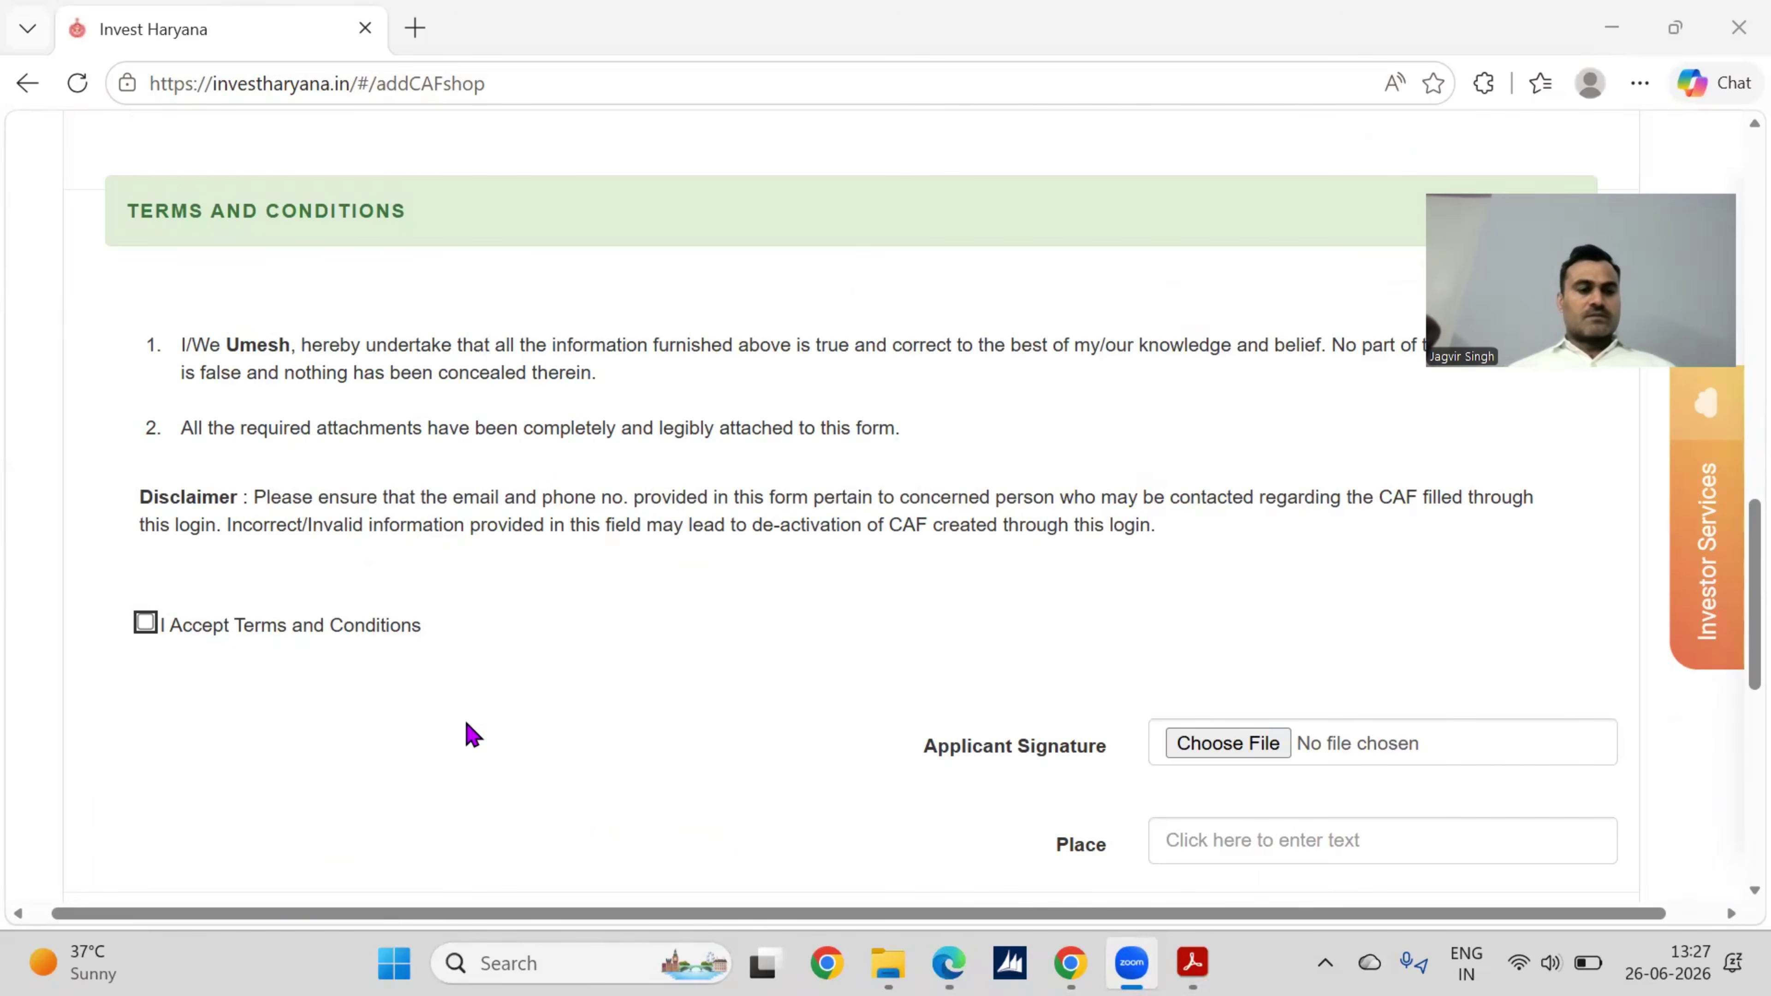
Step: Accept the terms, submit the complete shop CAF and acknowledge the CAF Saved alert
{"action": "left_click", "coordinate": [146, 628]}
{"action": "left_click", "coordinate": [146, 624]}
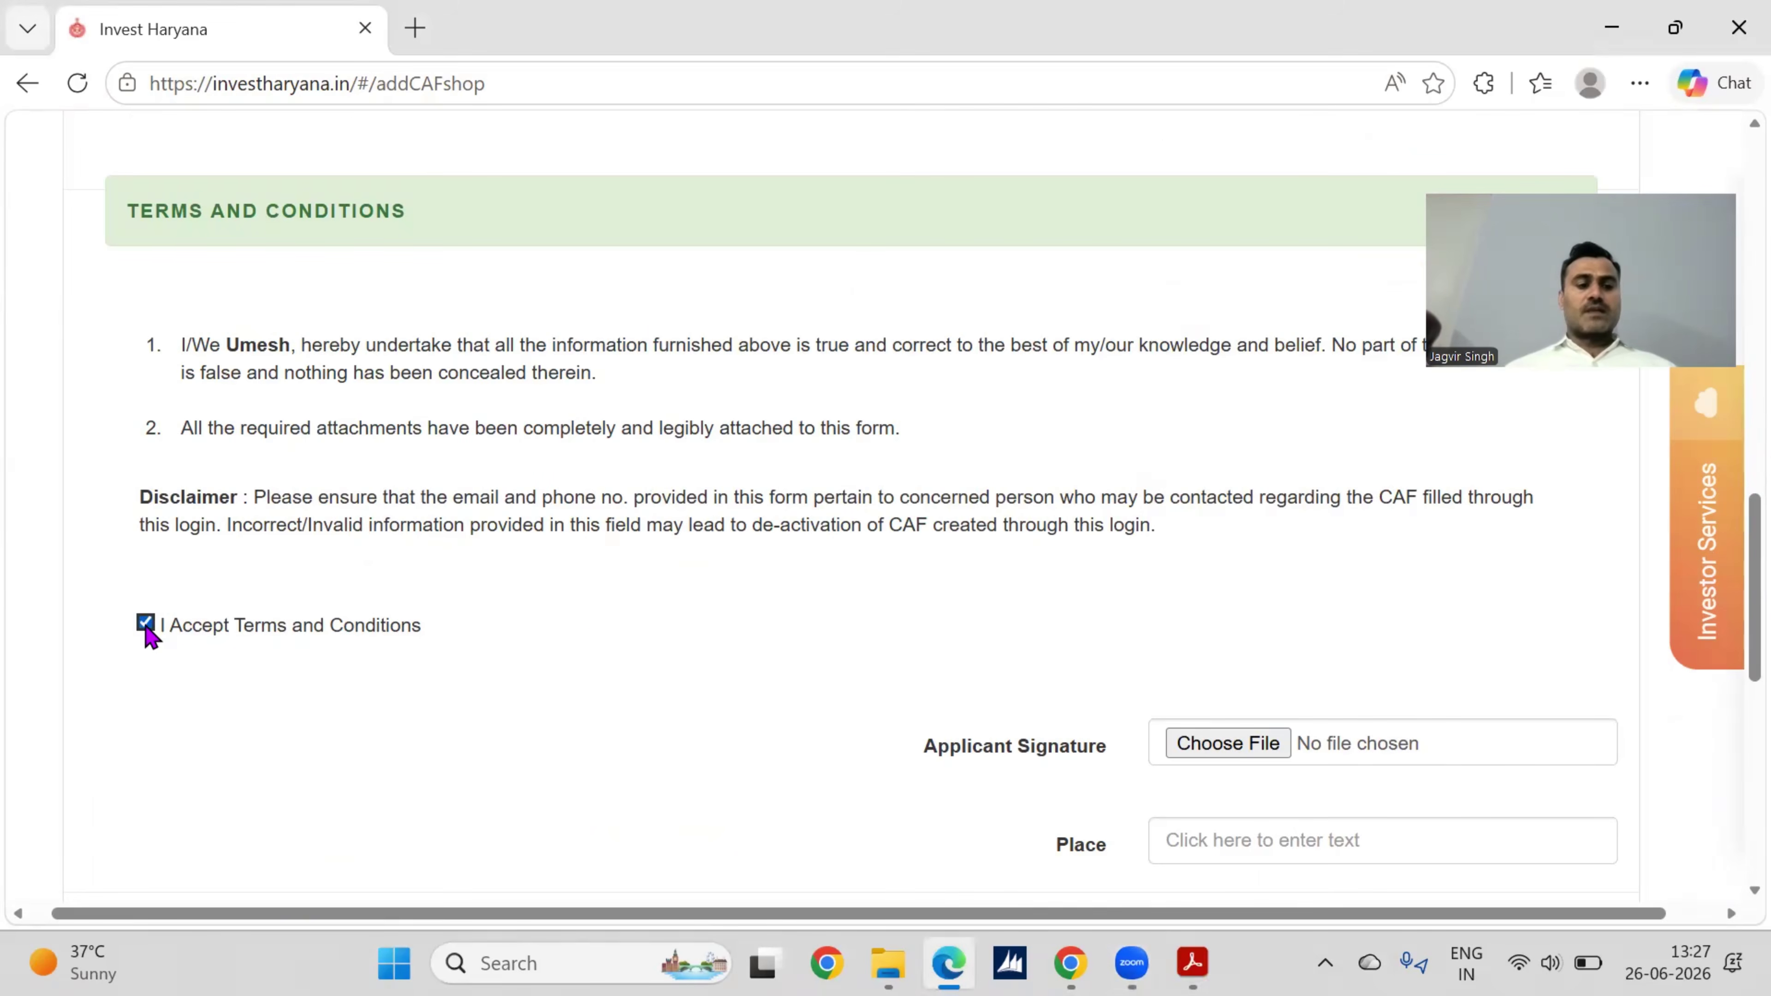
{"action": "scroll", "coordinate": [899, 655], "scroll_direction": "down", "scroll_amount": 3}
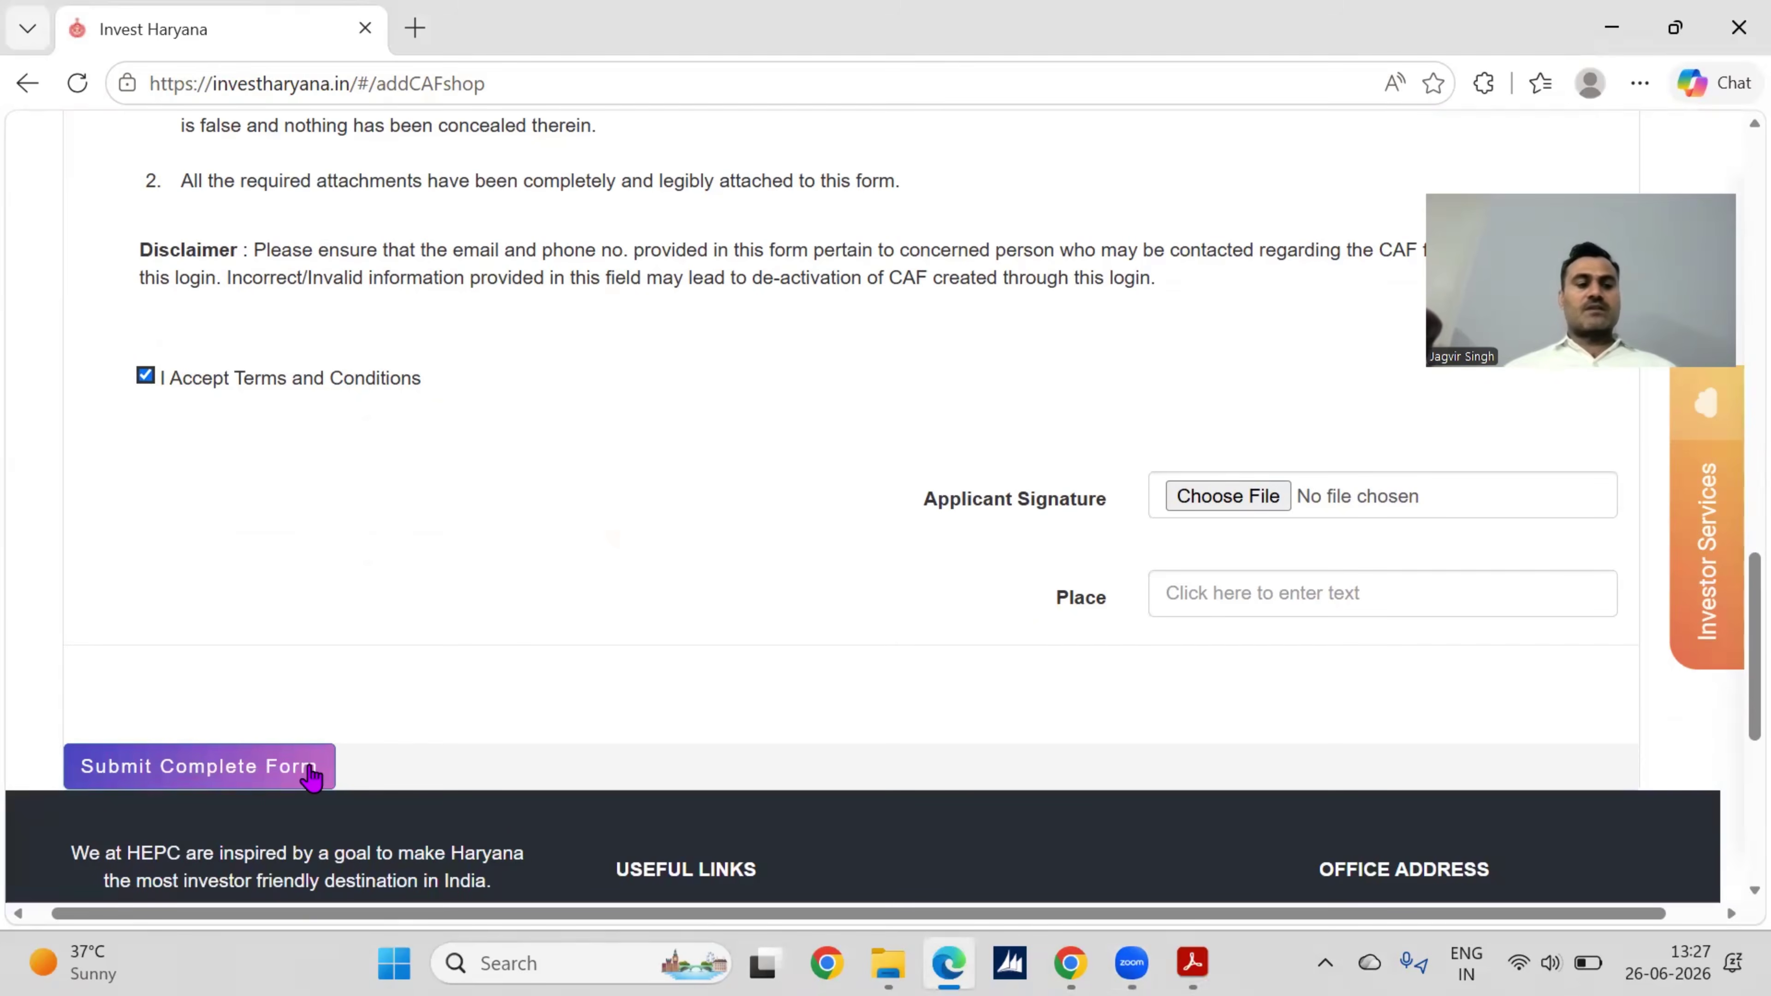
{"action": "left_click", "coordinate": [260, 776]}
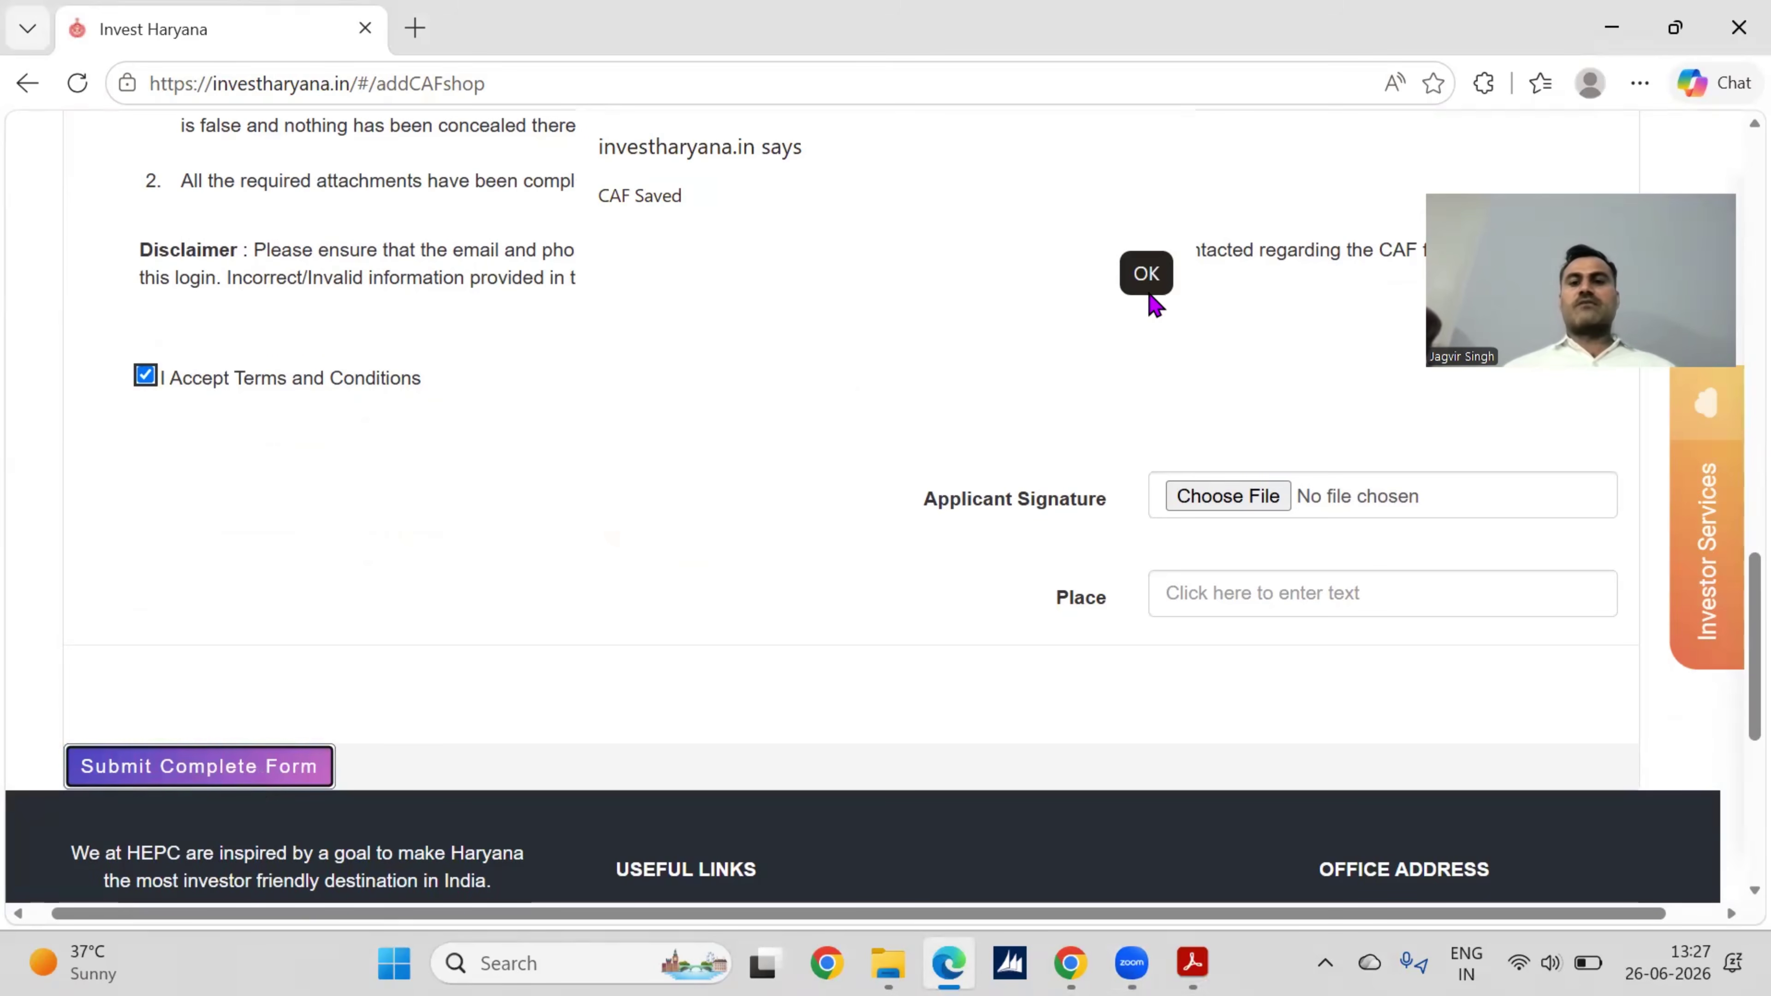
{"action": "left_click", "coordinate": [1153, 292]}
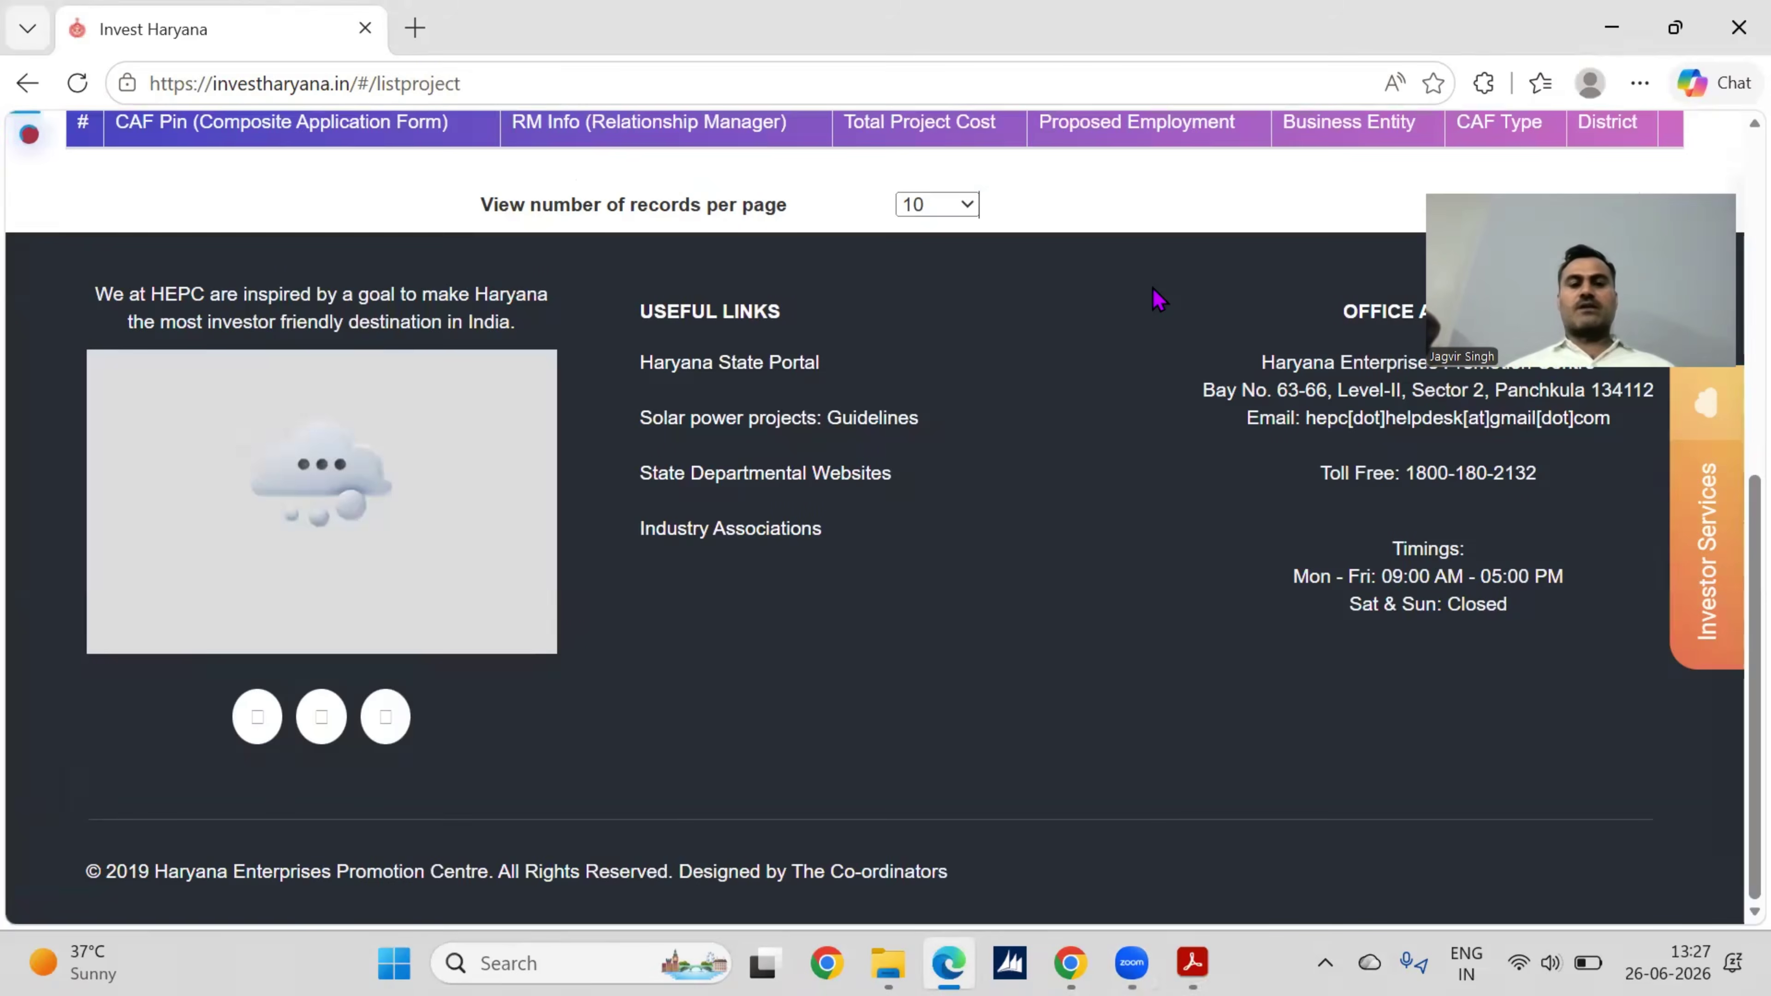
Step: Reload the CAF list to show the new Eye Q Vision Private Limited shop CAF
{"action": "scroll", "coordinate": [1125, 530], "scroll_direction": "up", "scroll_amount": 5}
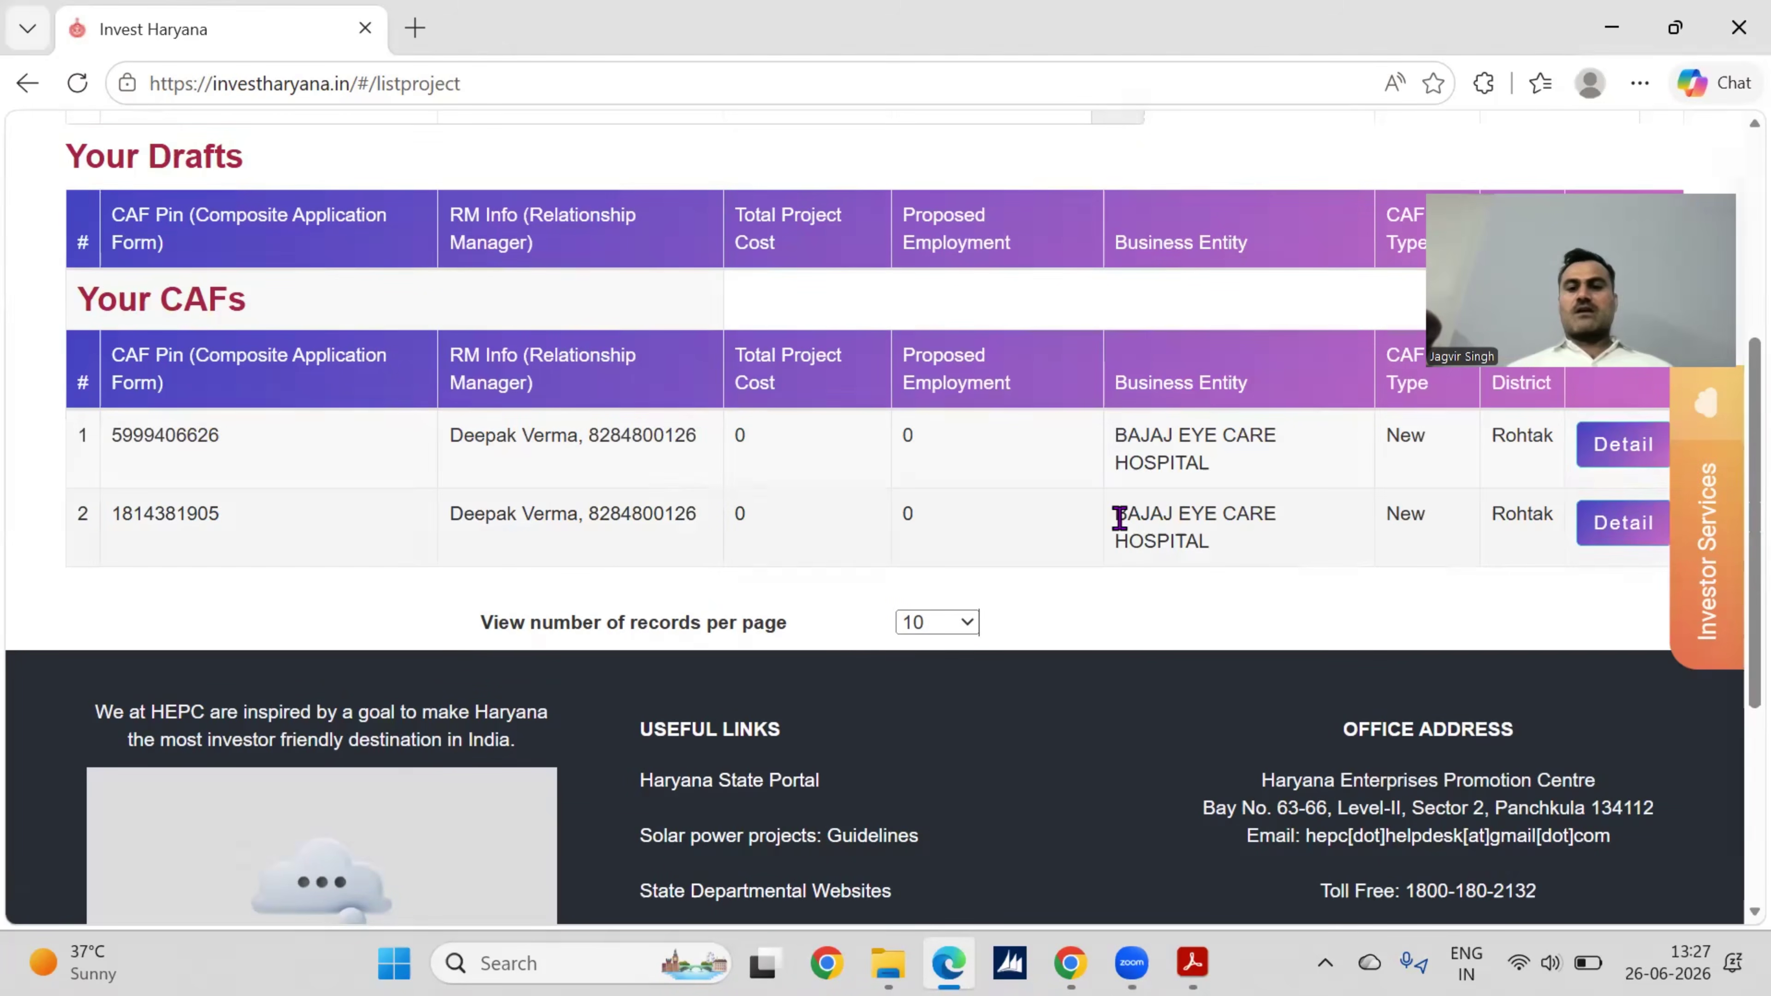
{"action": "scroll", "coordinate": [1118, 518], "scroll_direction": "up", "scroll_amount": 6}
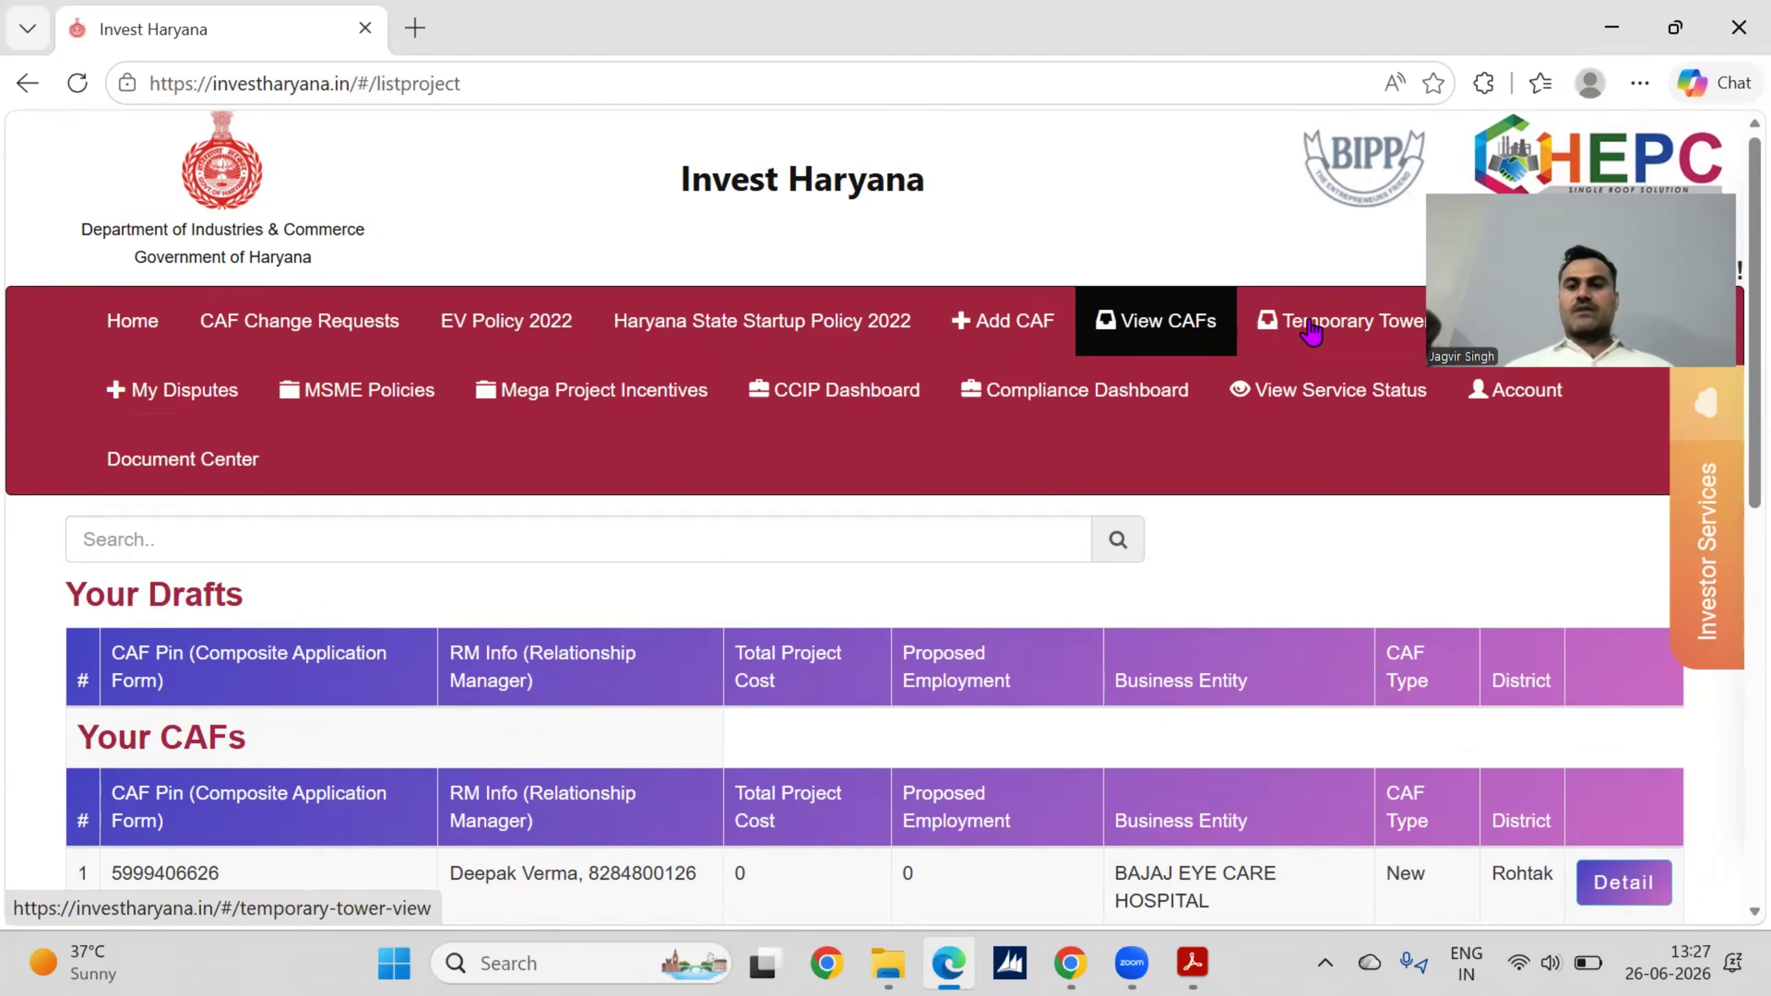
{"action": "left_click", "coordinate": [1312, 332]}
{"action": "left_click", "coordinate": [1163, 328]}
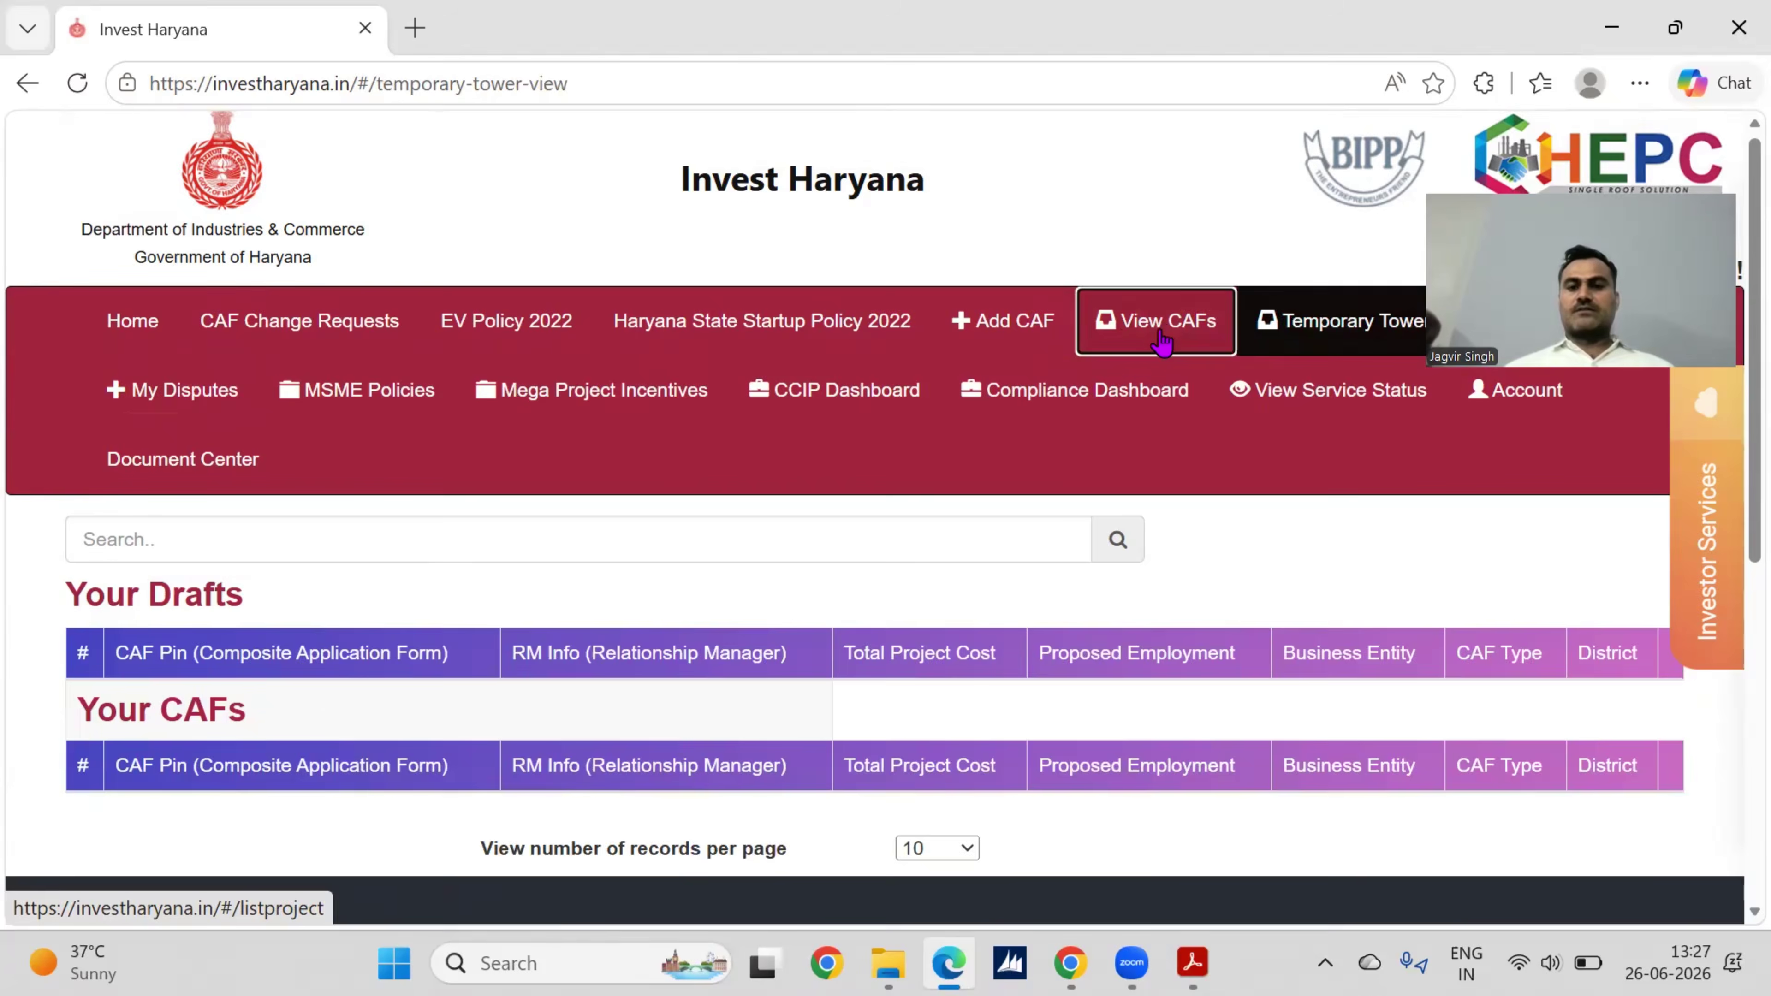
{"action": "scroll", "coordinate": [1158, 553], "scroll_direction": "down", "scroll_amount": 3}
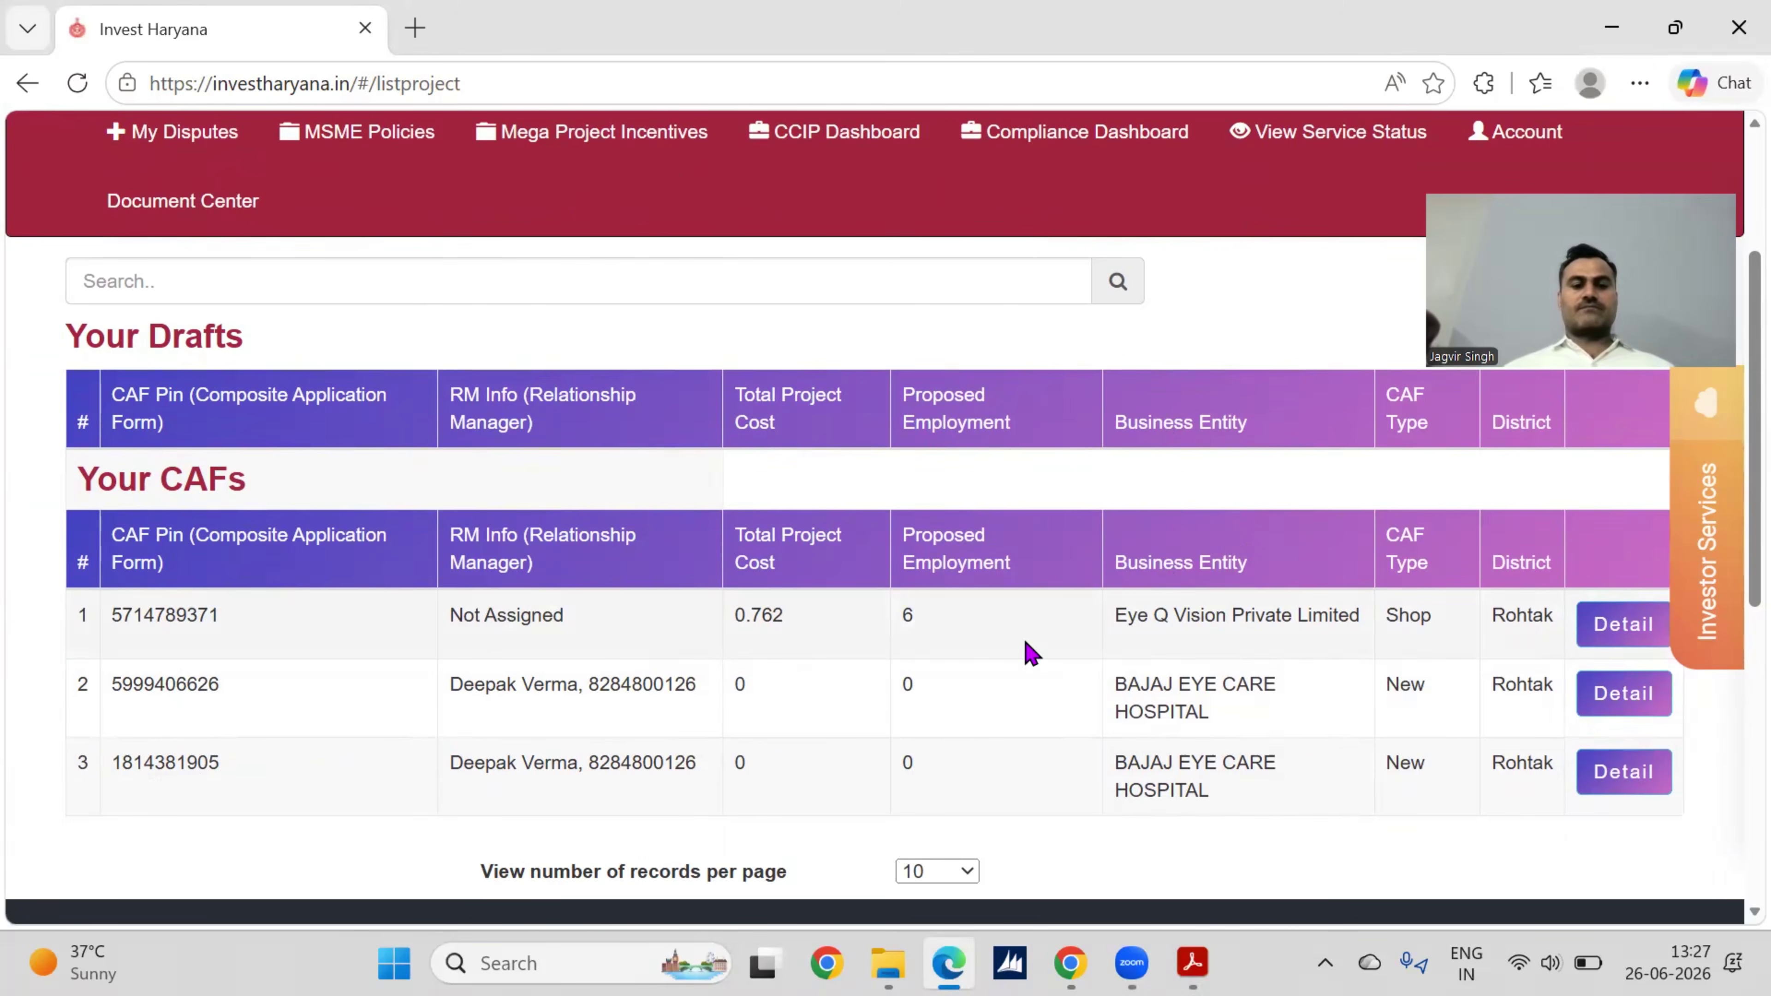
Step: Open the new Rohtak Shop CAF's details and view its submitted form
{"action": "left_click", "coordinate": [1624, 625]}
{"action": "scroll", "coordinate": [1106, 613], "scroll_direction": "down", "scroll_amount": 4}
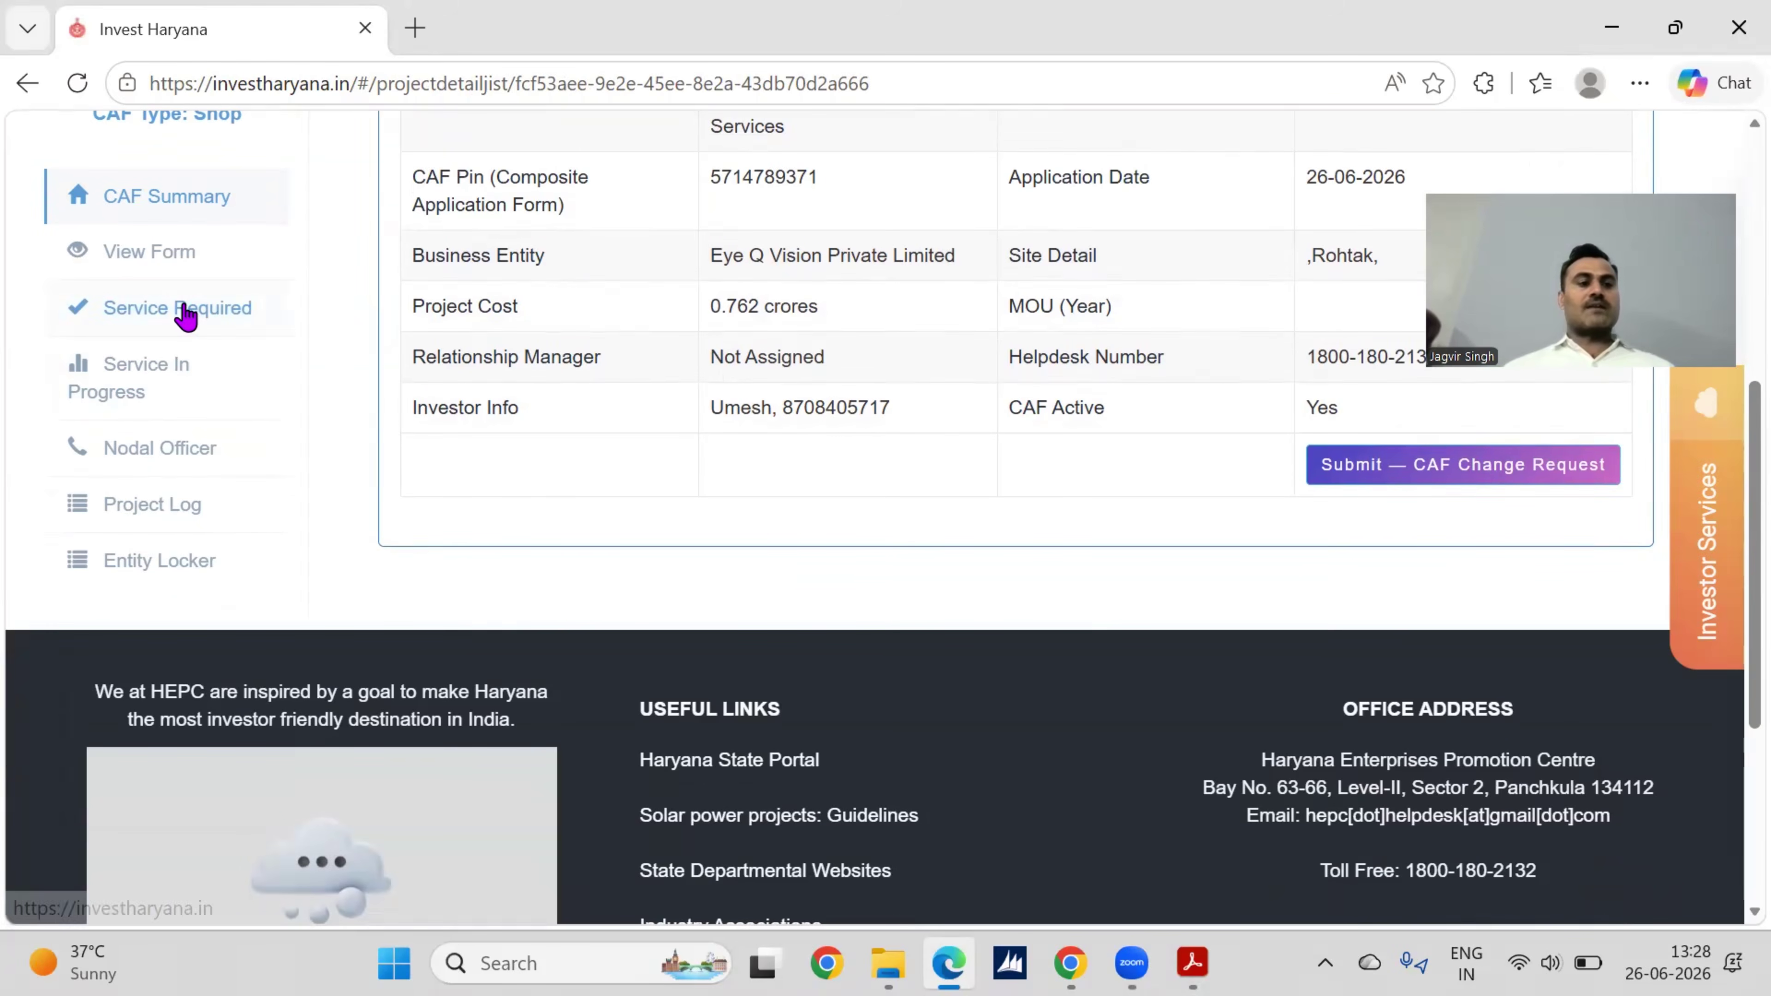
{"action": "left_click", "coordinate": [148, 263]}
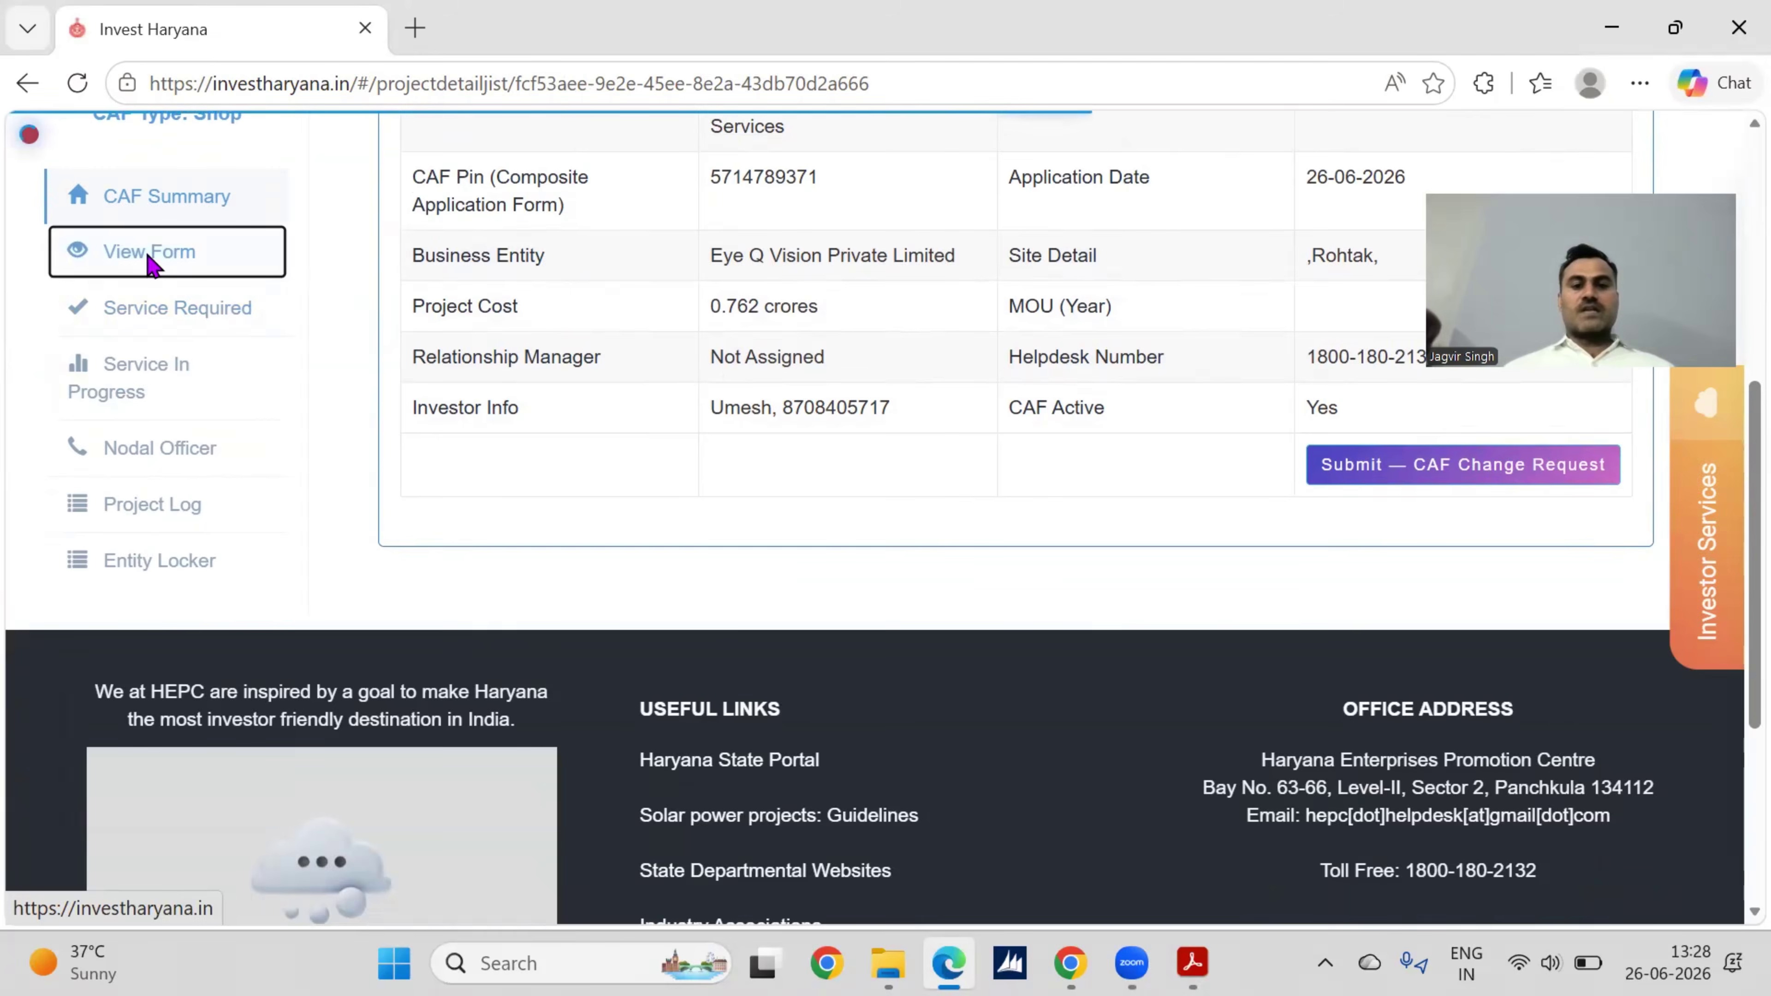
{"action": "scroll", "coordinate": [996, 585], "scroll_direction": "down", "scroll_amount": 5}
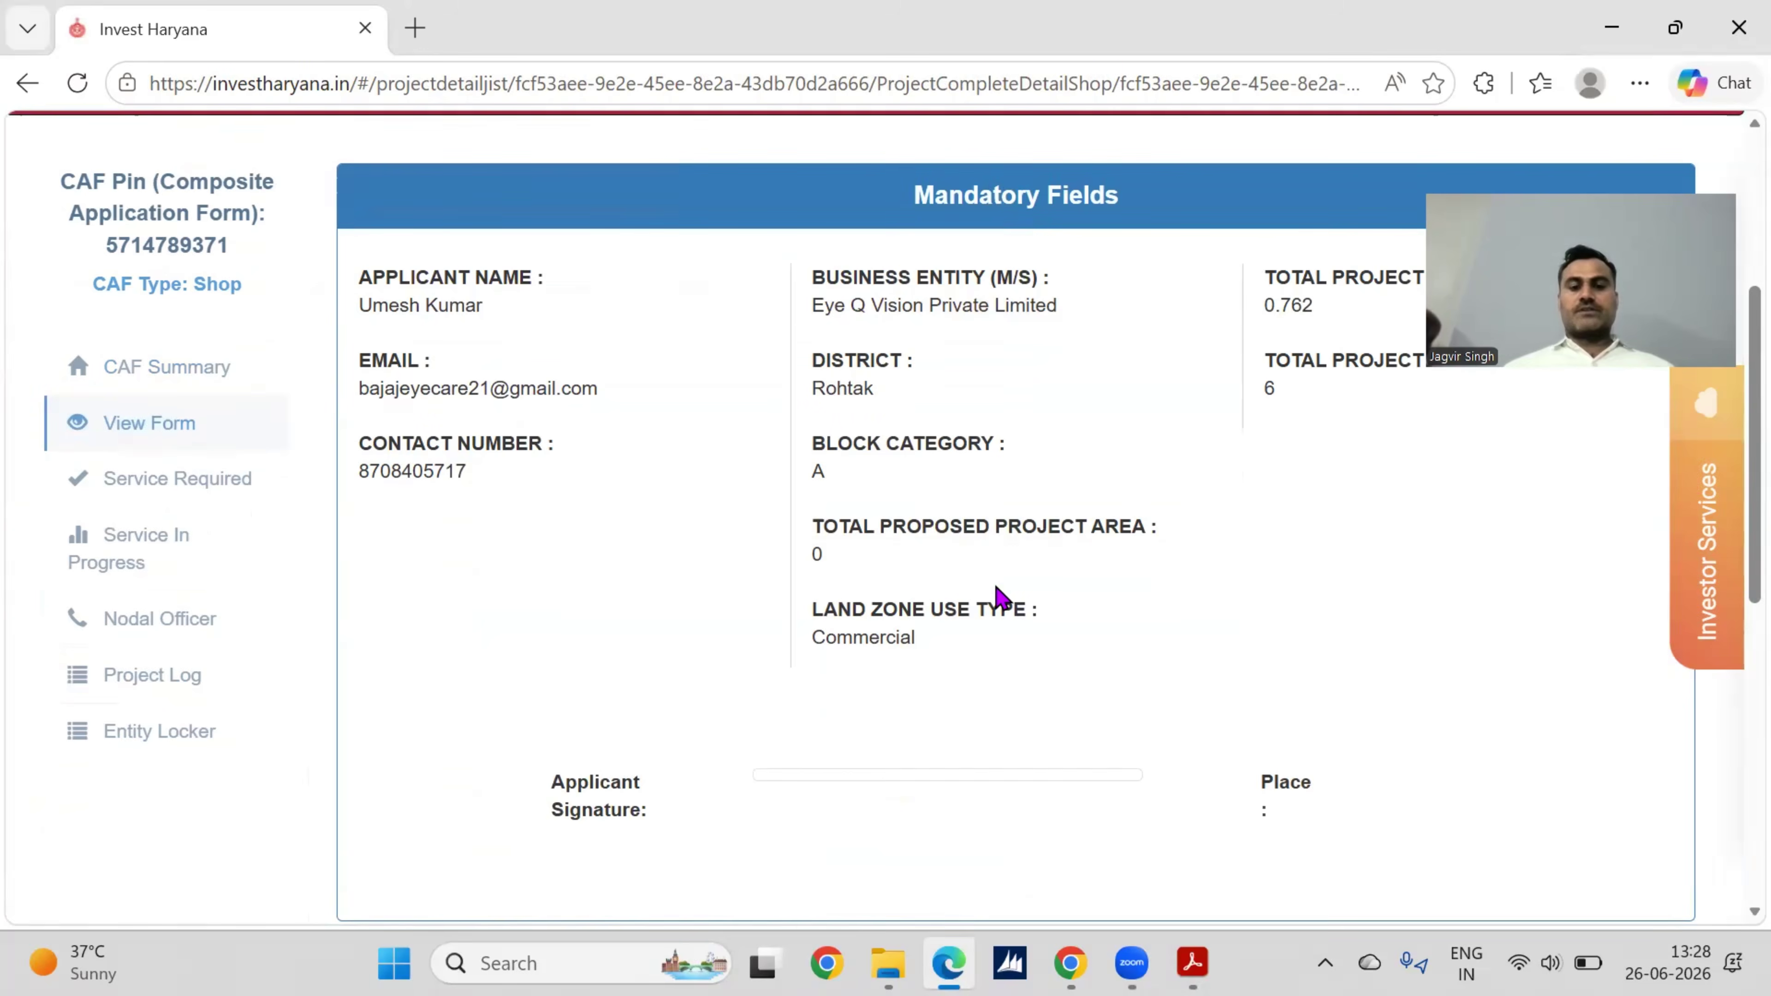
{"action": "scroll", "coordinate": [996, 593], "scroll_direction": "down", "scroll_amount": 2}
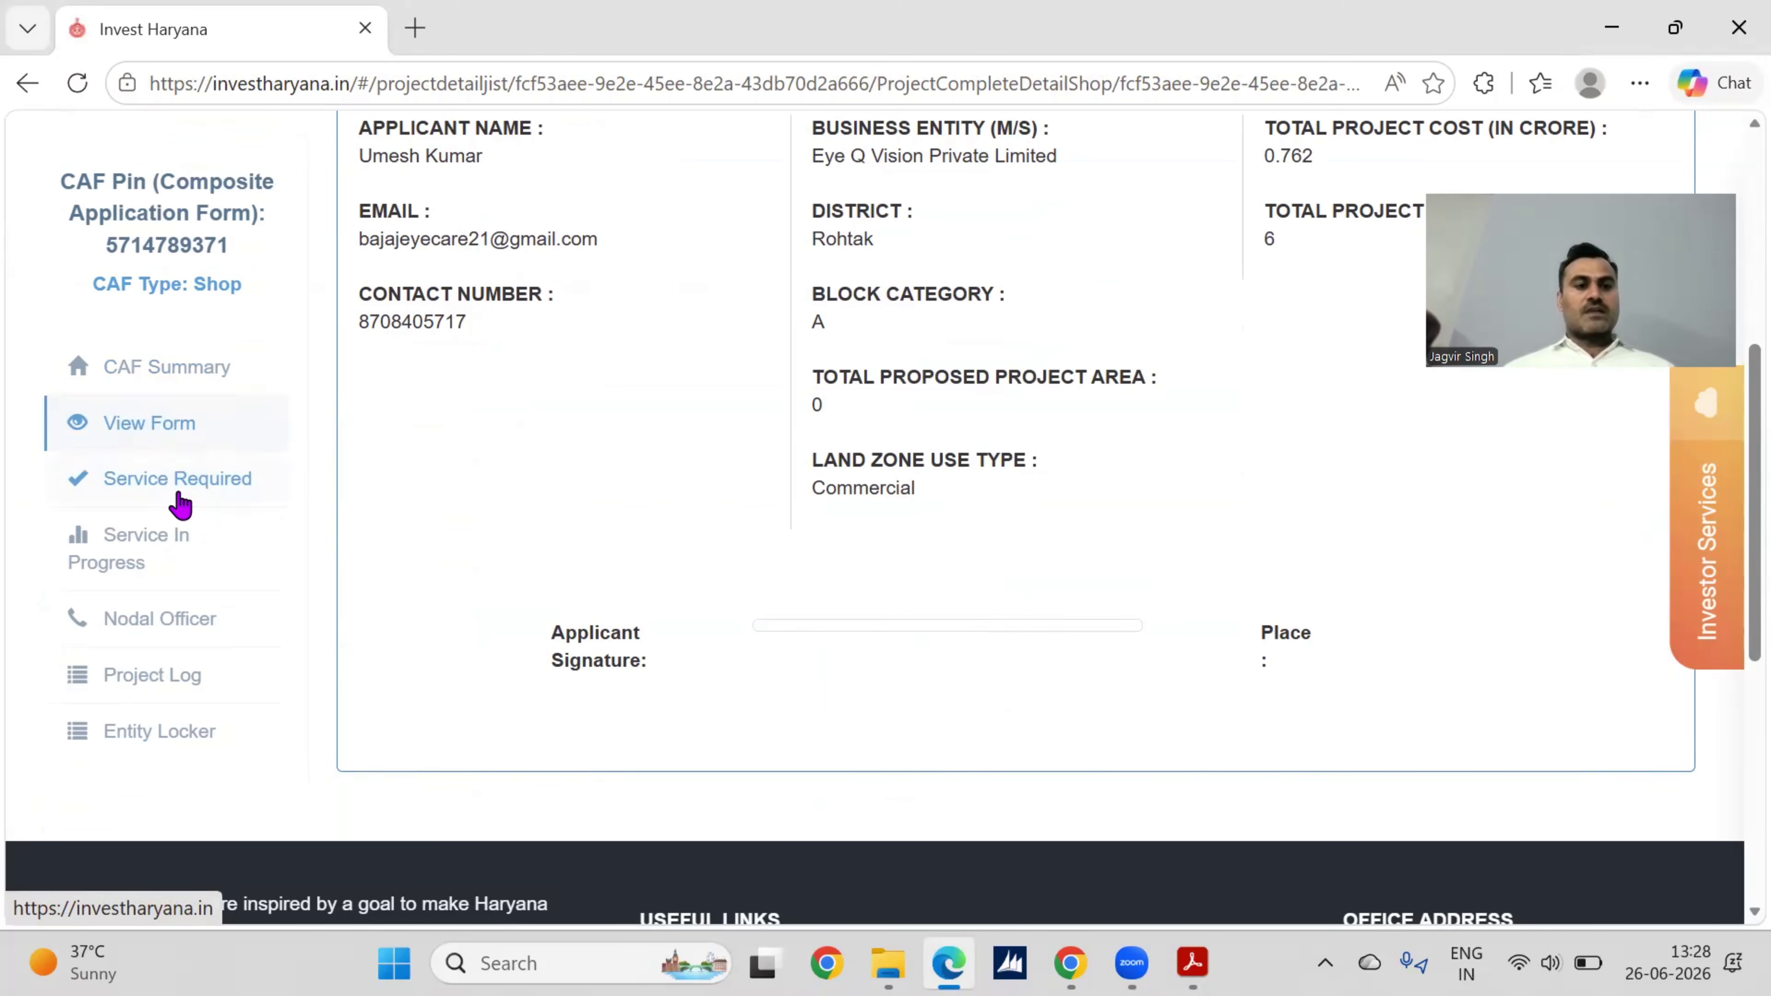
{"action": "left_click", "coordinate": [181, 504]}
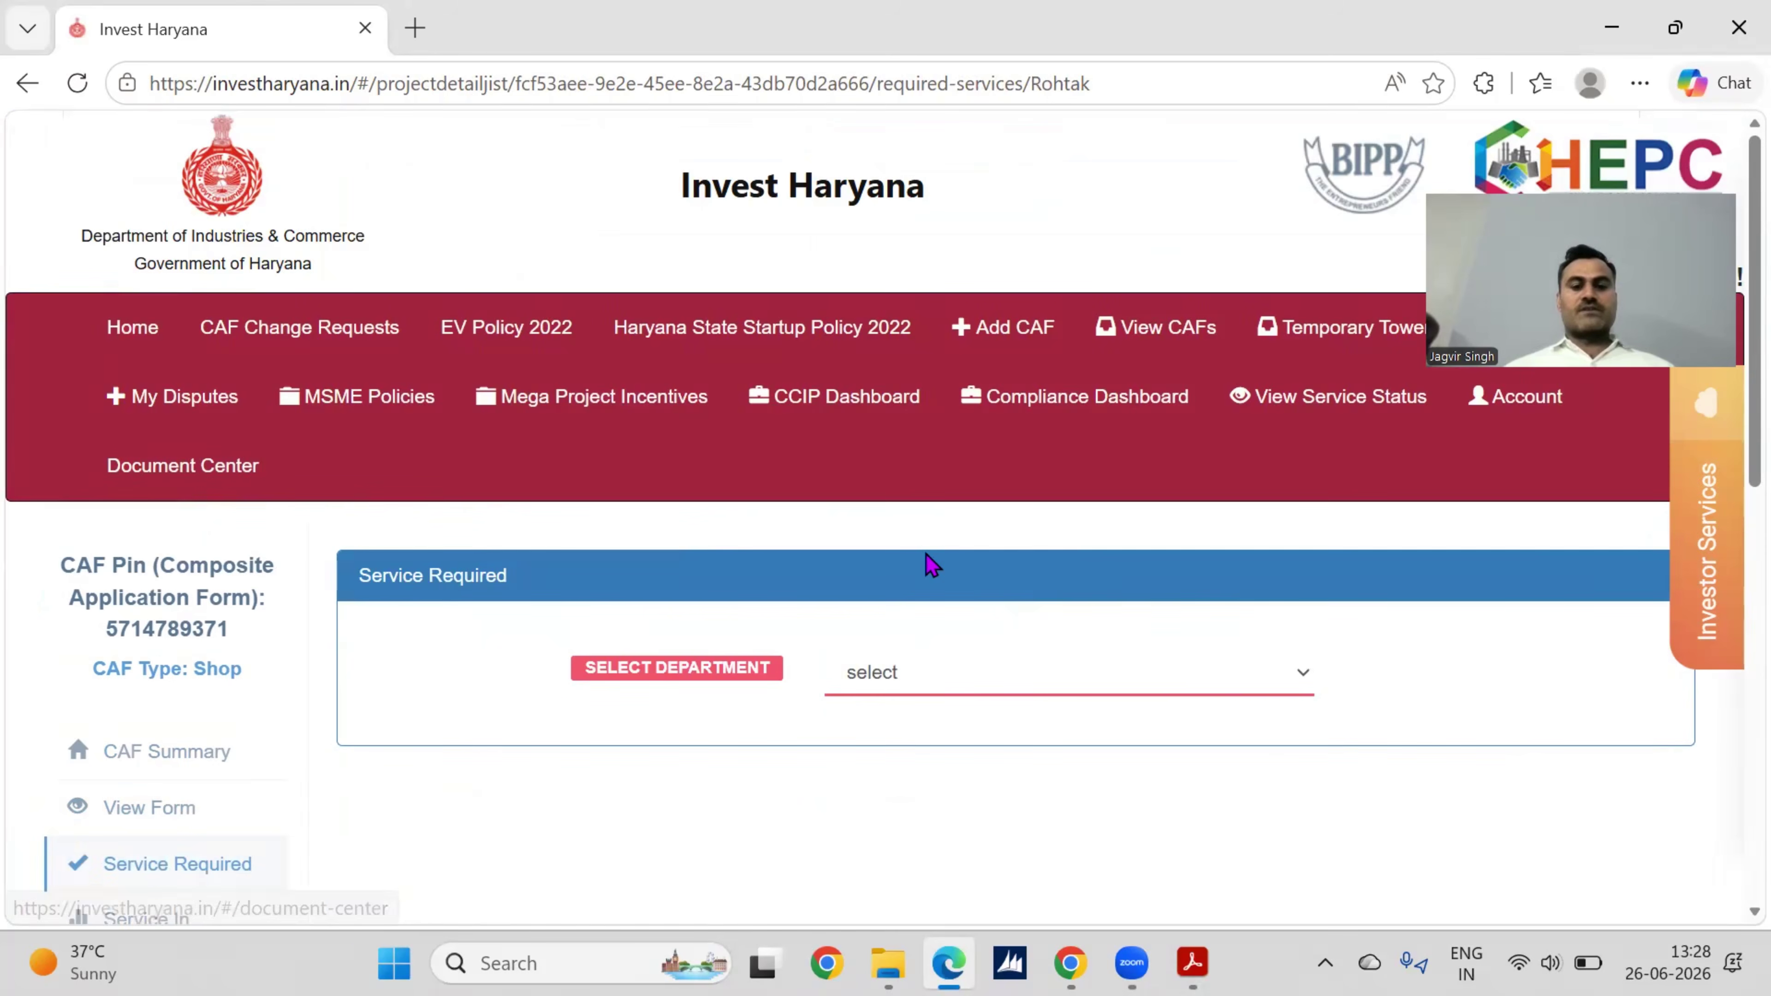
Step: Require the Shops & Establishment registration under the Shop Registration/Trade Licence department
{"action": "scroll", "coordinate": [932, 564], "scroll_direction": "down", "scroll_amount": 3}
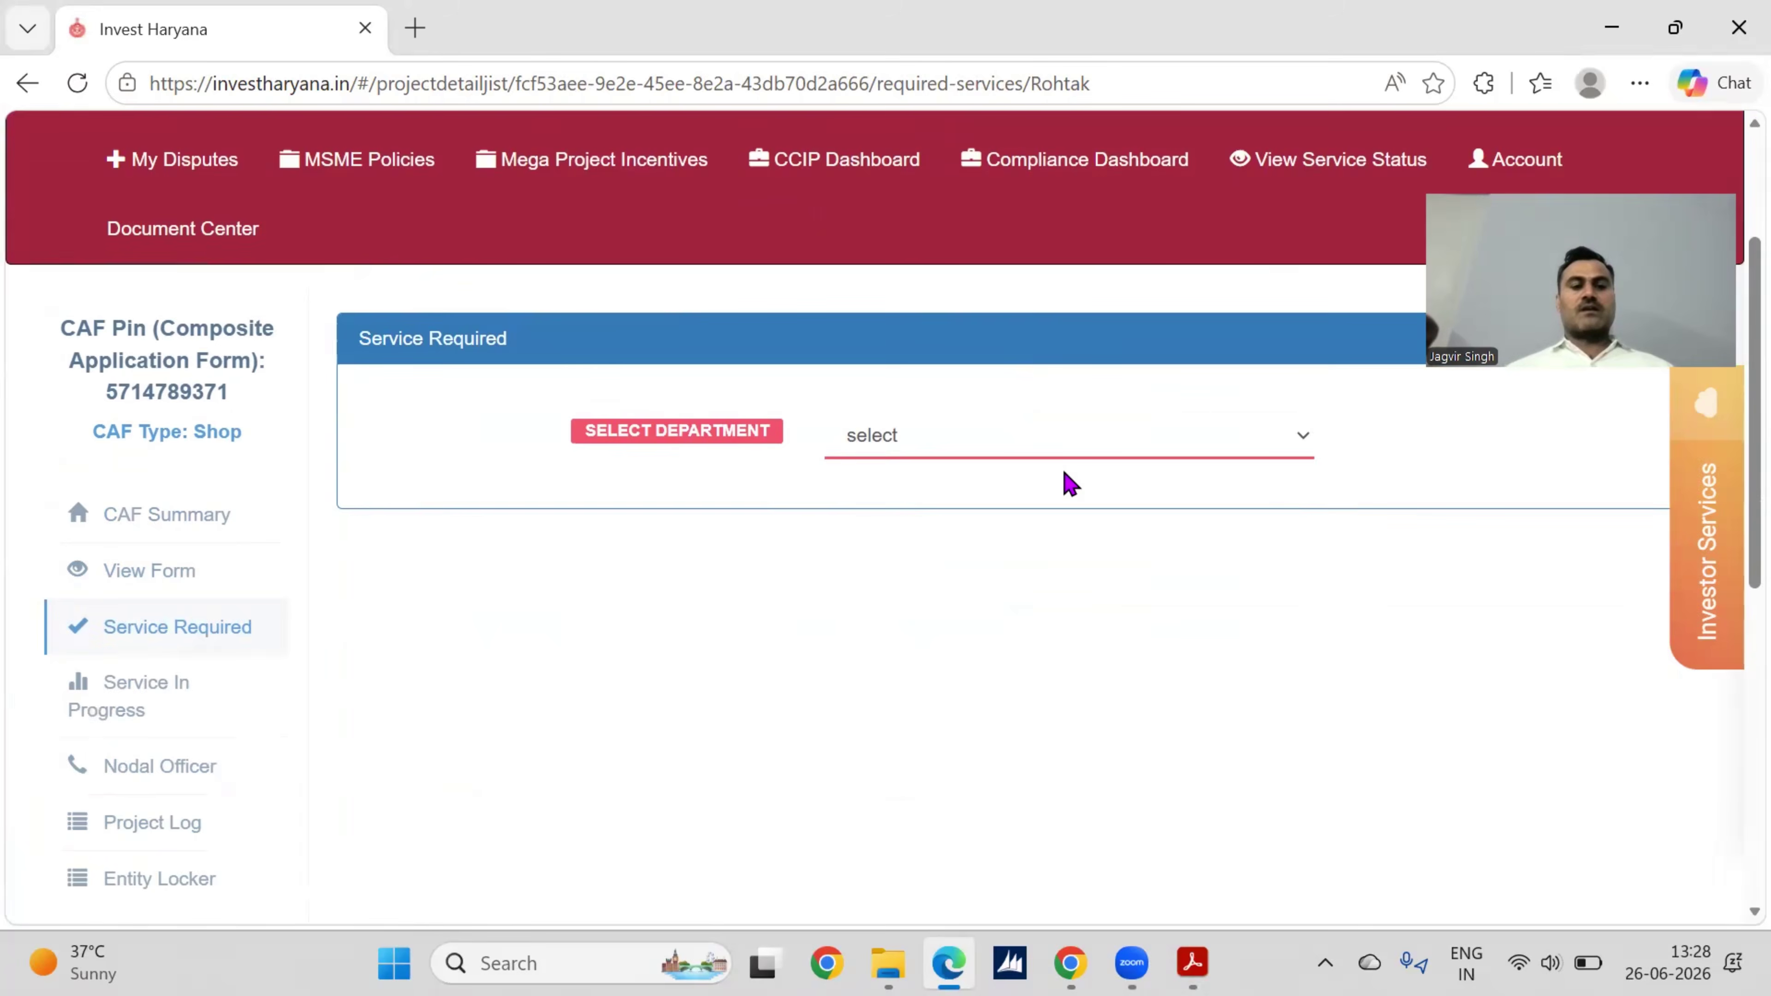
{"action": "left_click", "coordinate": [1083, 452]}
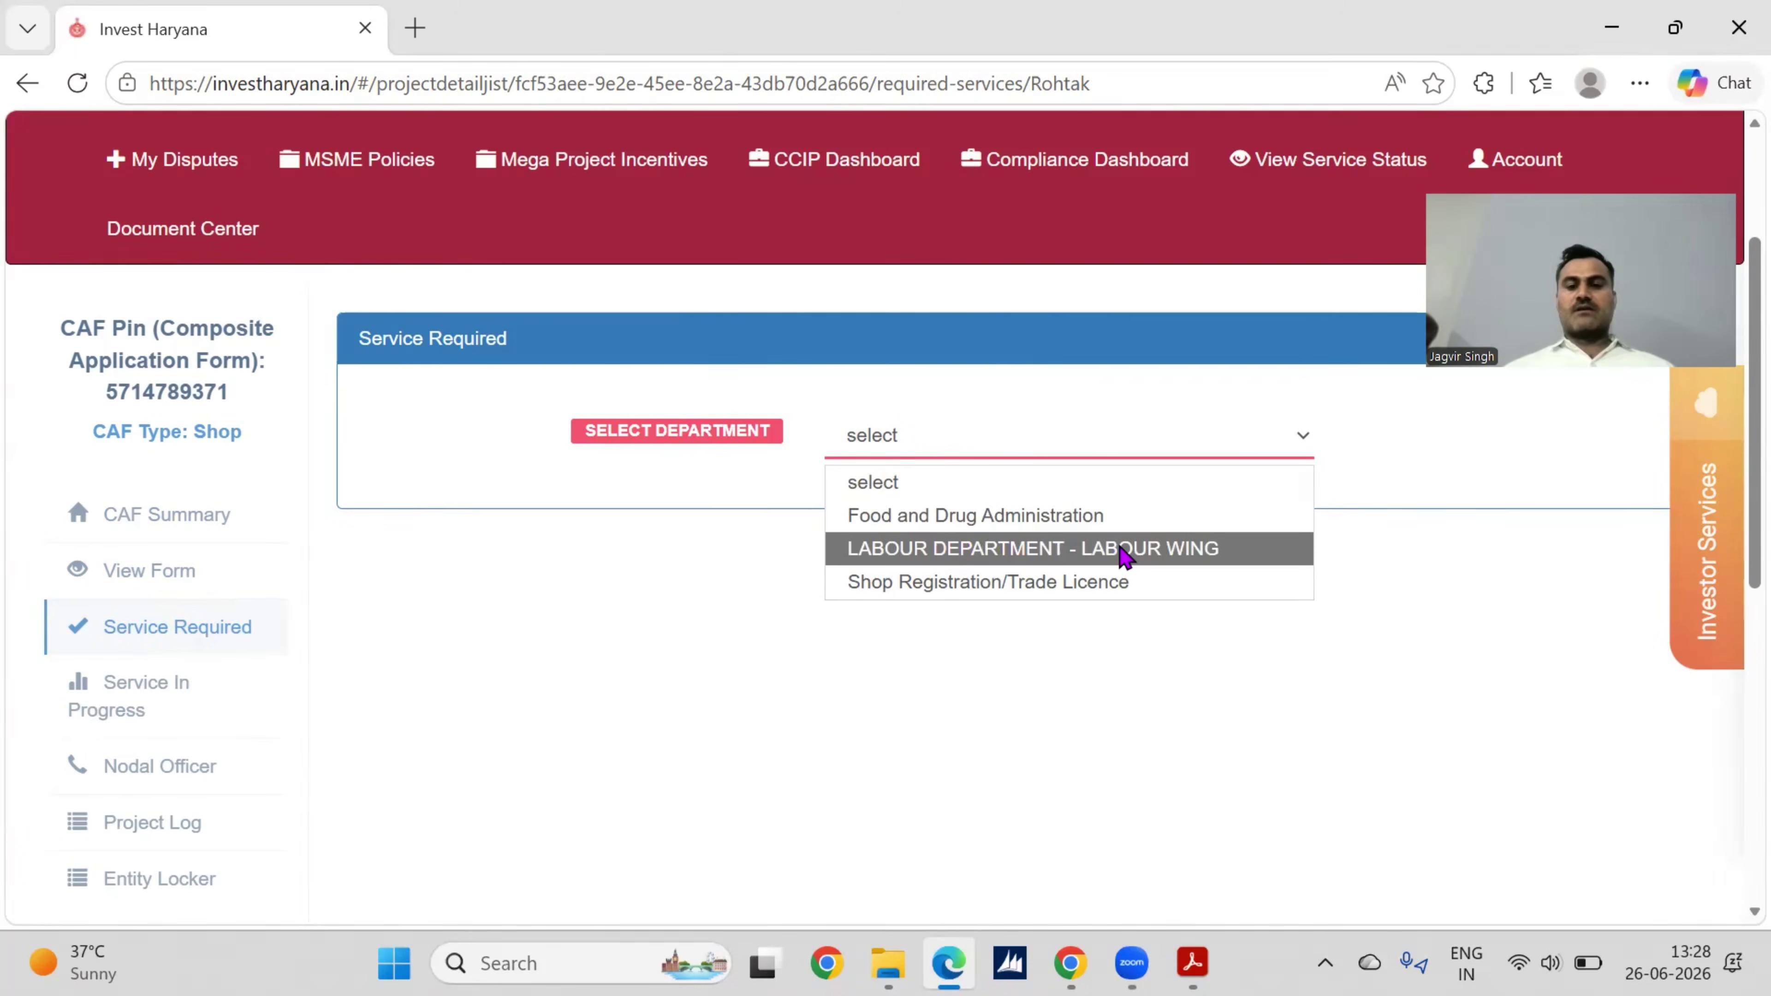
{"action": "left_click", "coordinate": [1087, 586]}
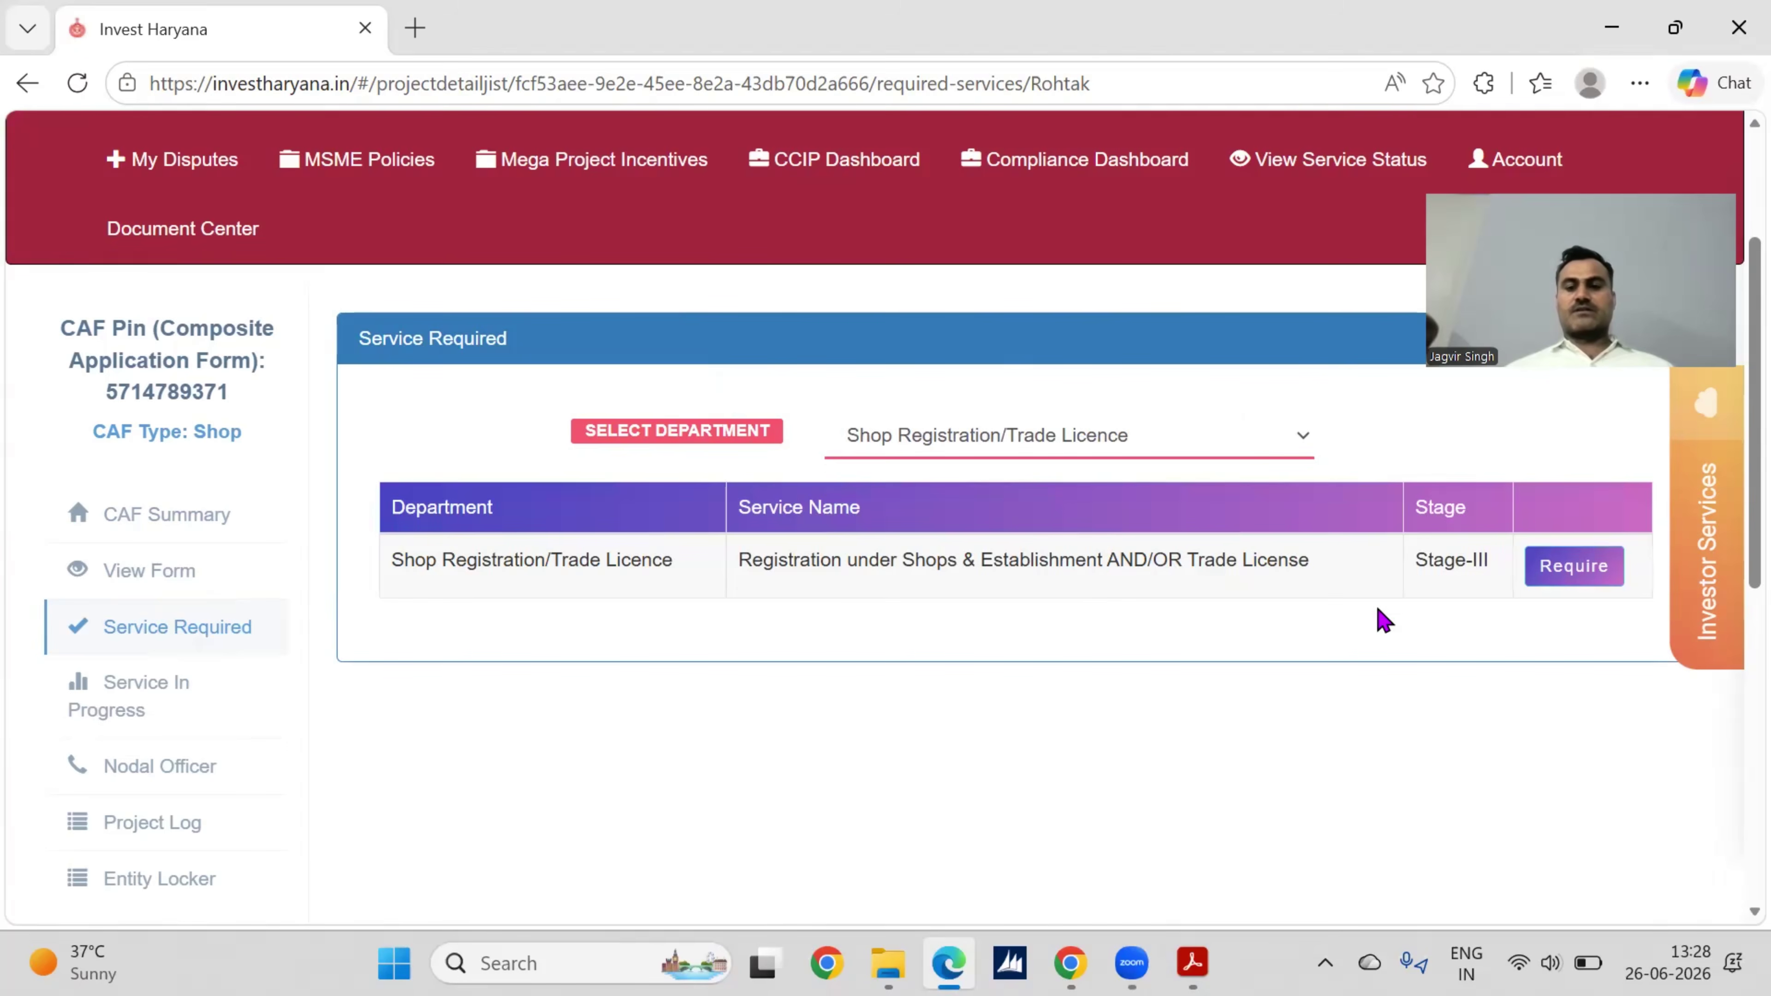
{"action": "left_click", "coordinate": [1570, 566]}
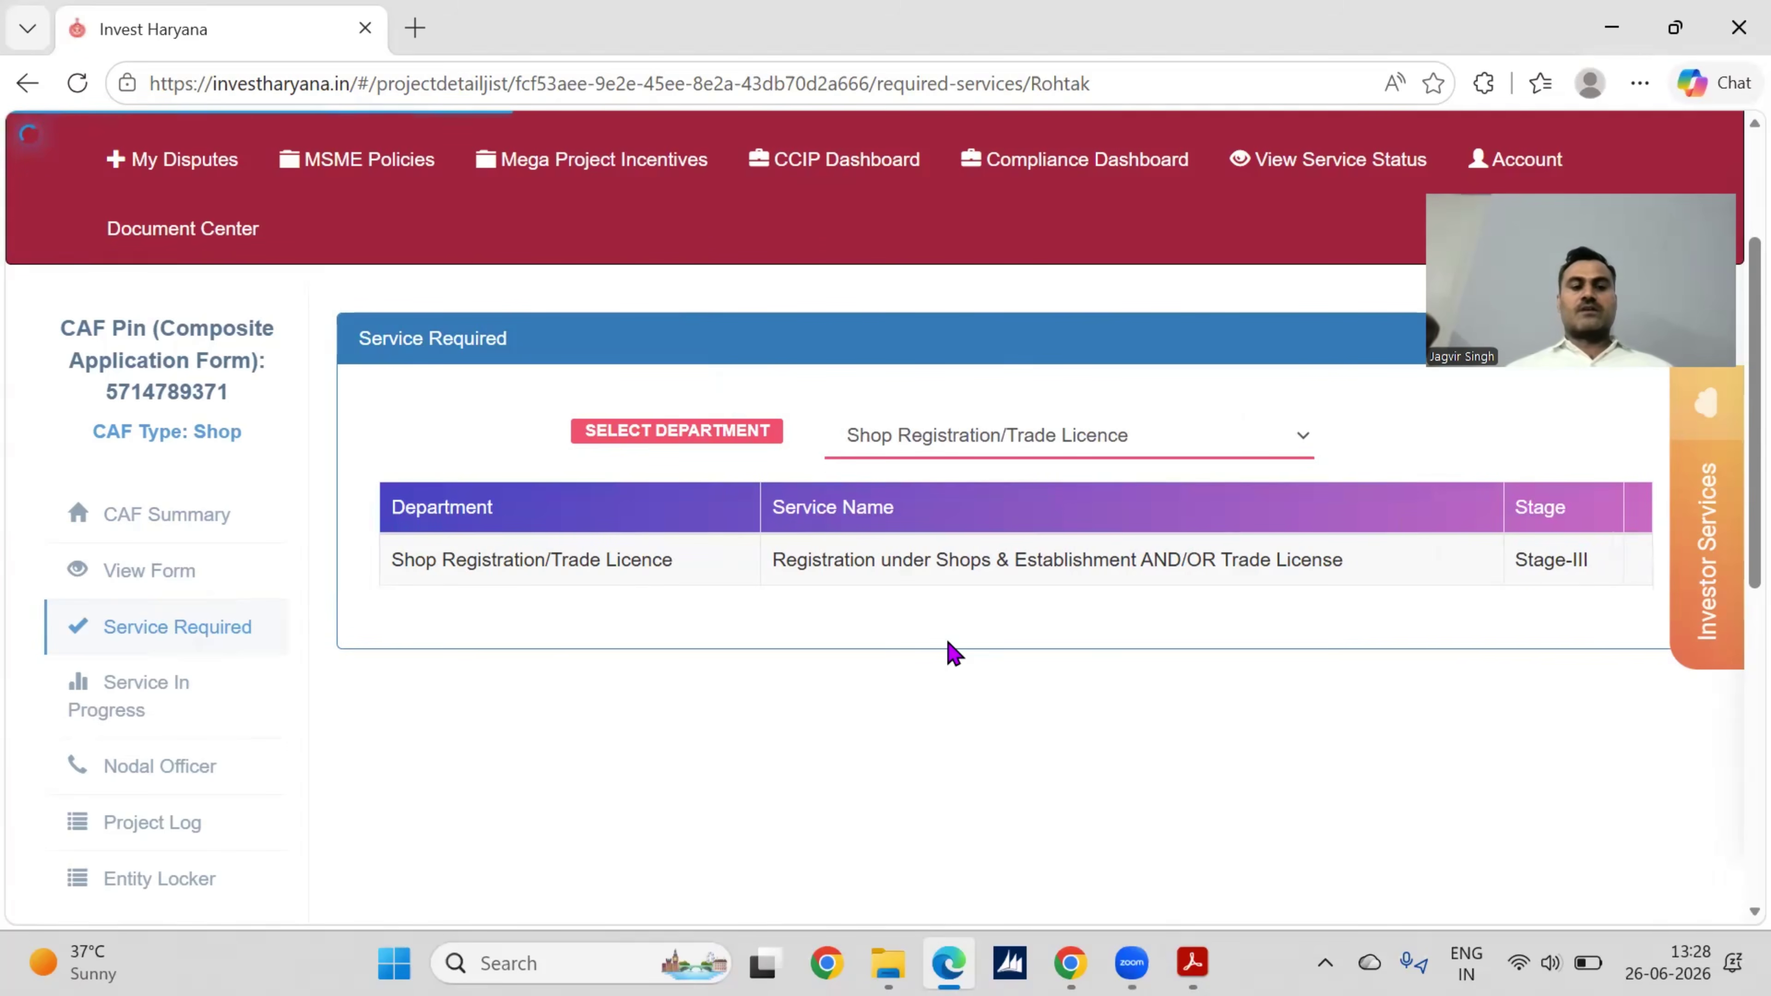
{"action": "left_click", "coordinate": [129, 708]}
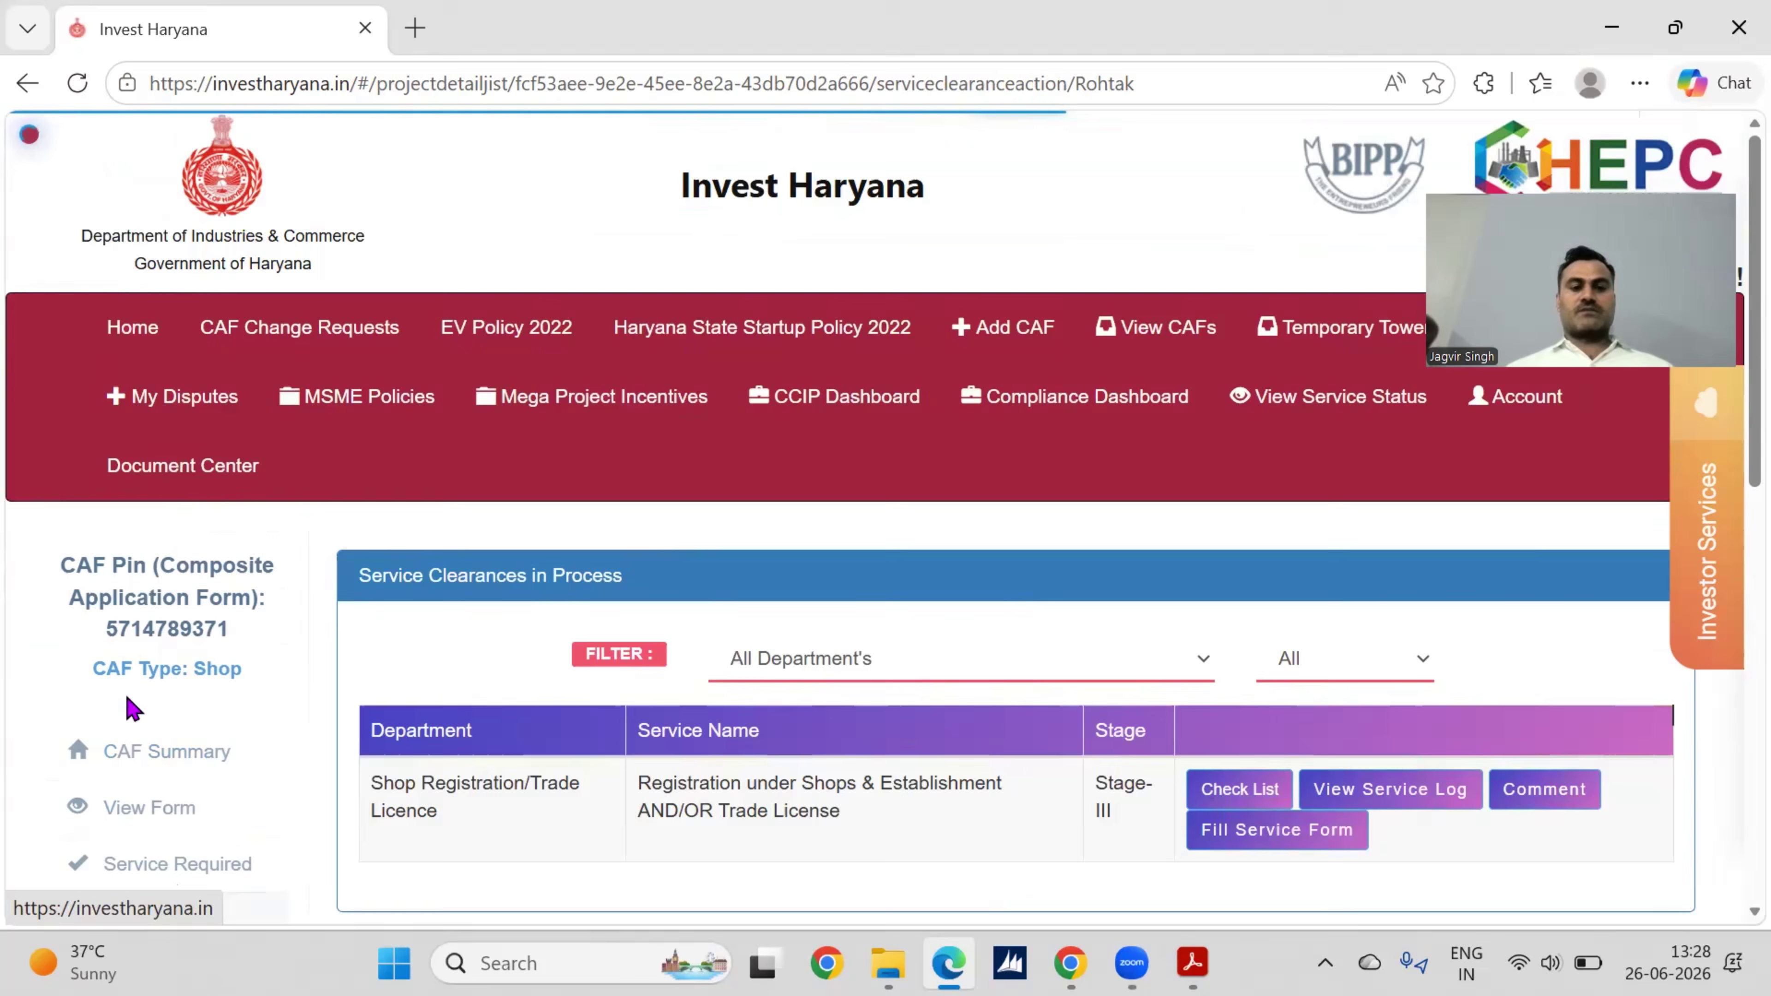
Step: Open the Shops & Establishment service form and accept the redirect to the Haryana Labour portal
{"action": "scroll", "coordinate": [865, 551], "scroll_direction": "down", "scroll_amount": 3}
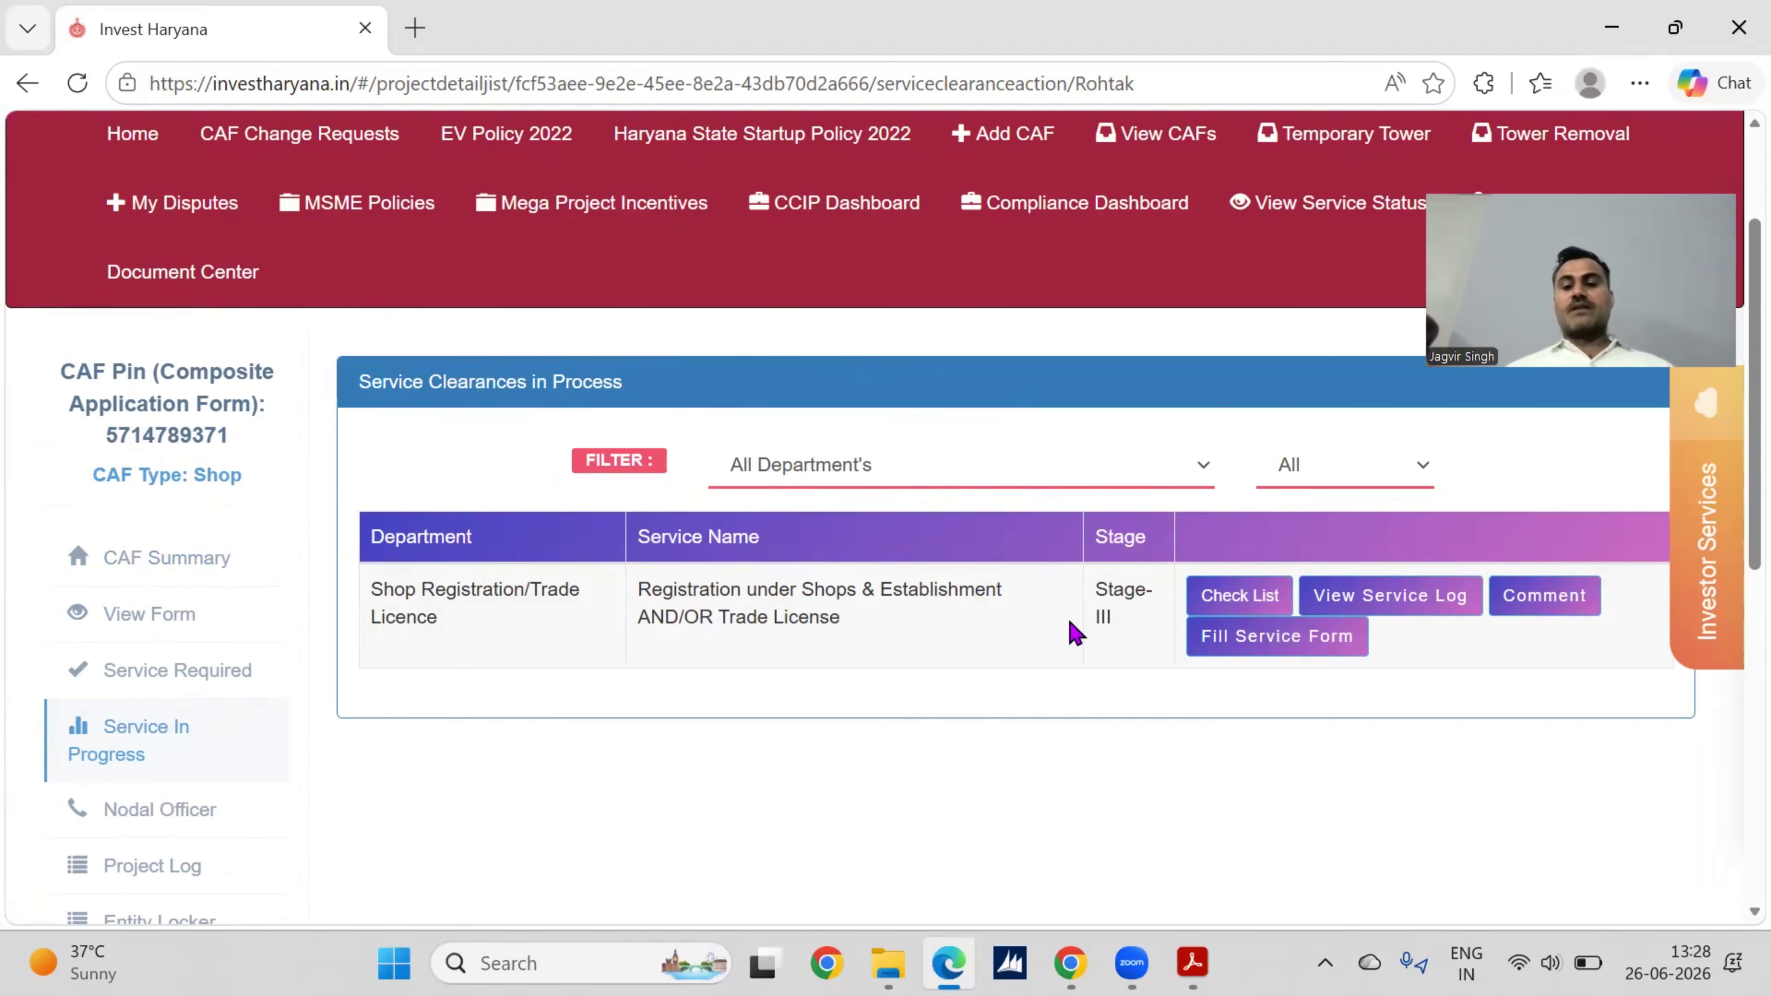
{"action": "left_click", "coordinate": [1248, 654]}
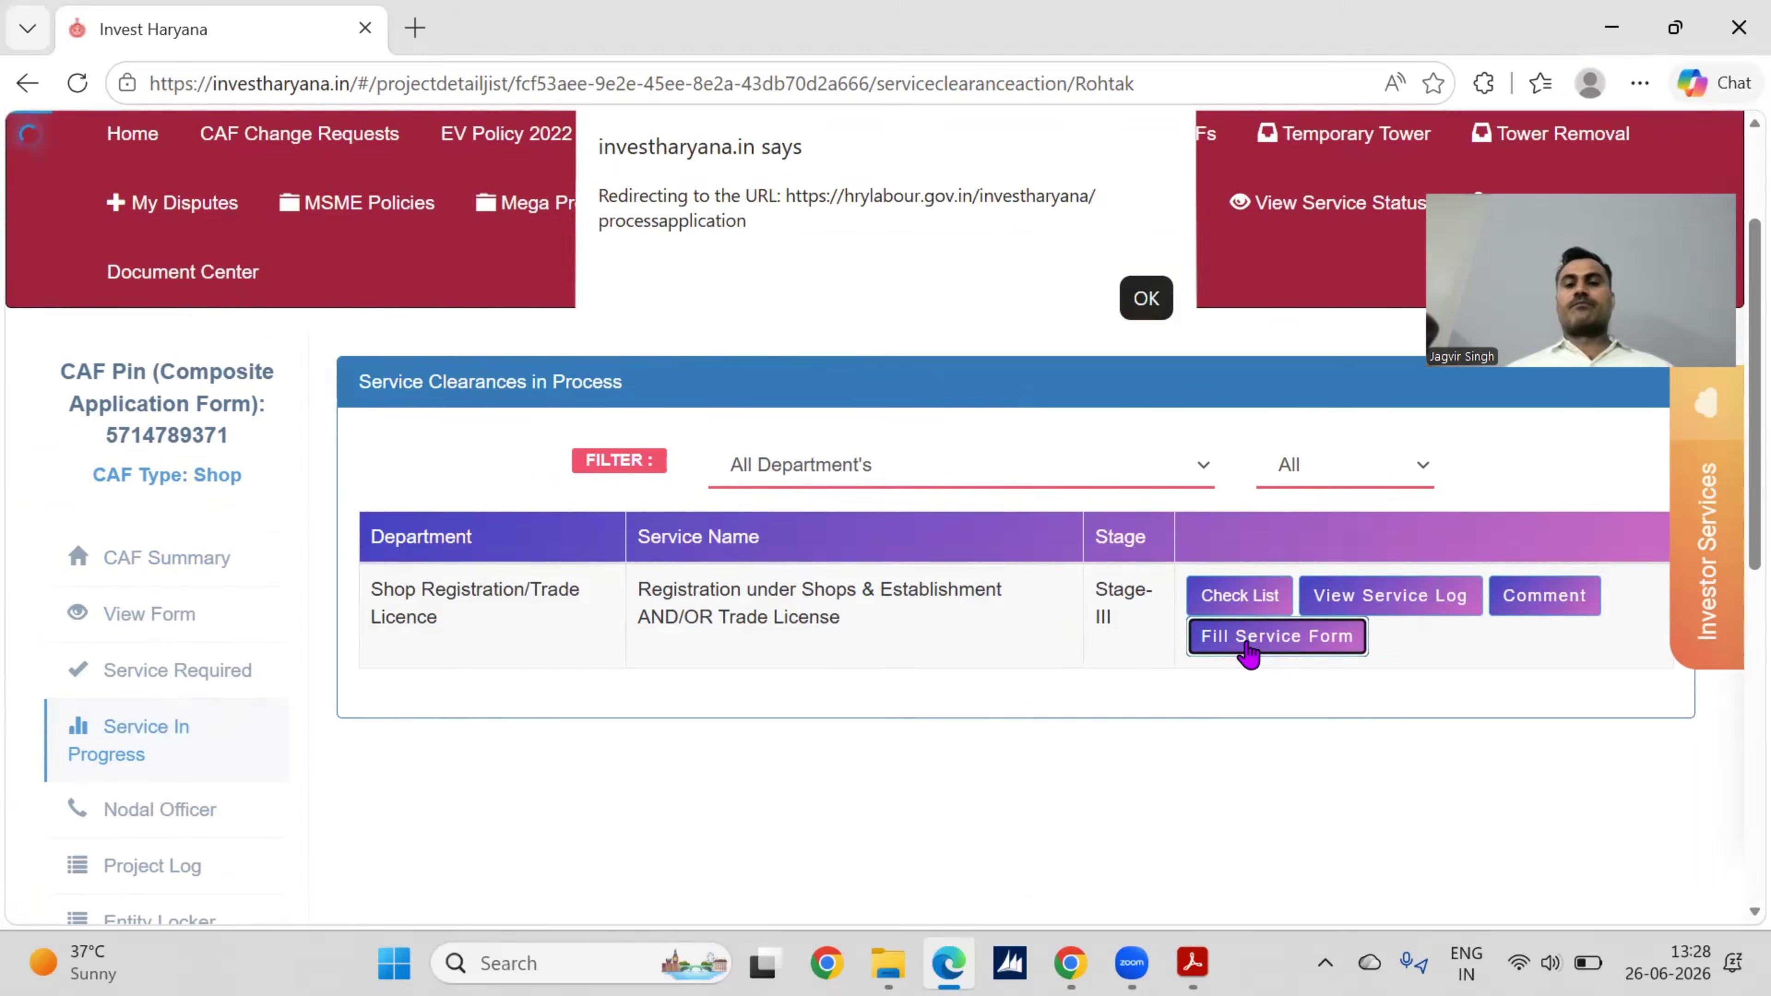
{"action": "left_click", "coordinate": [1147, 299]}
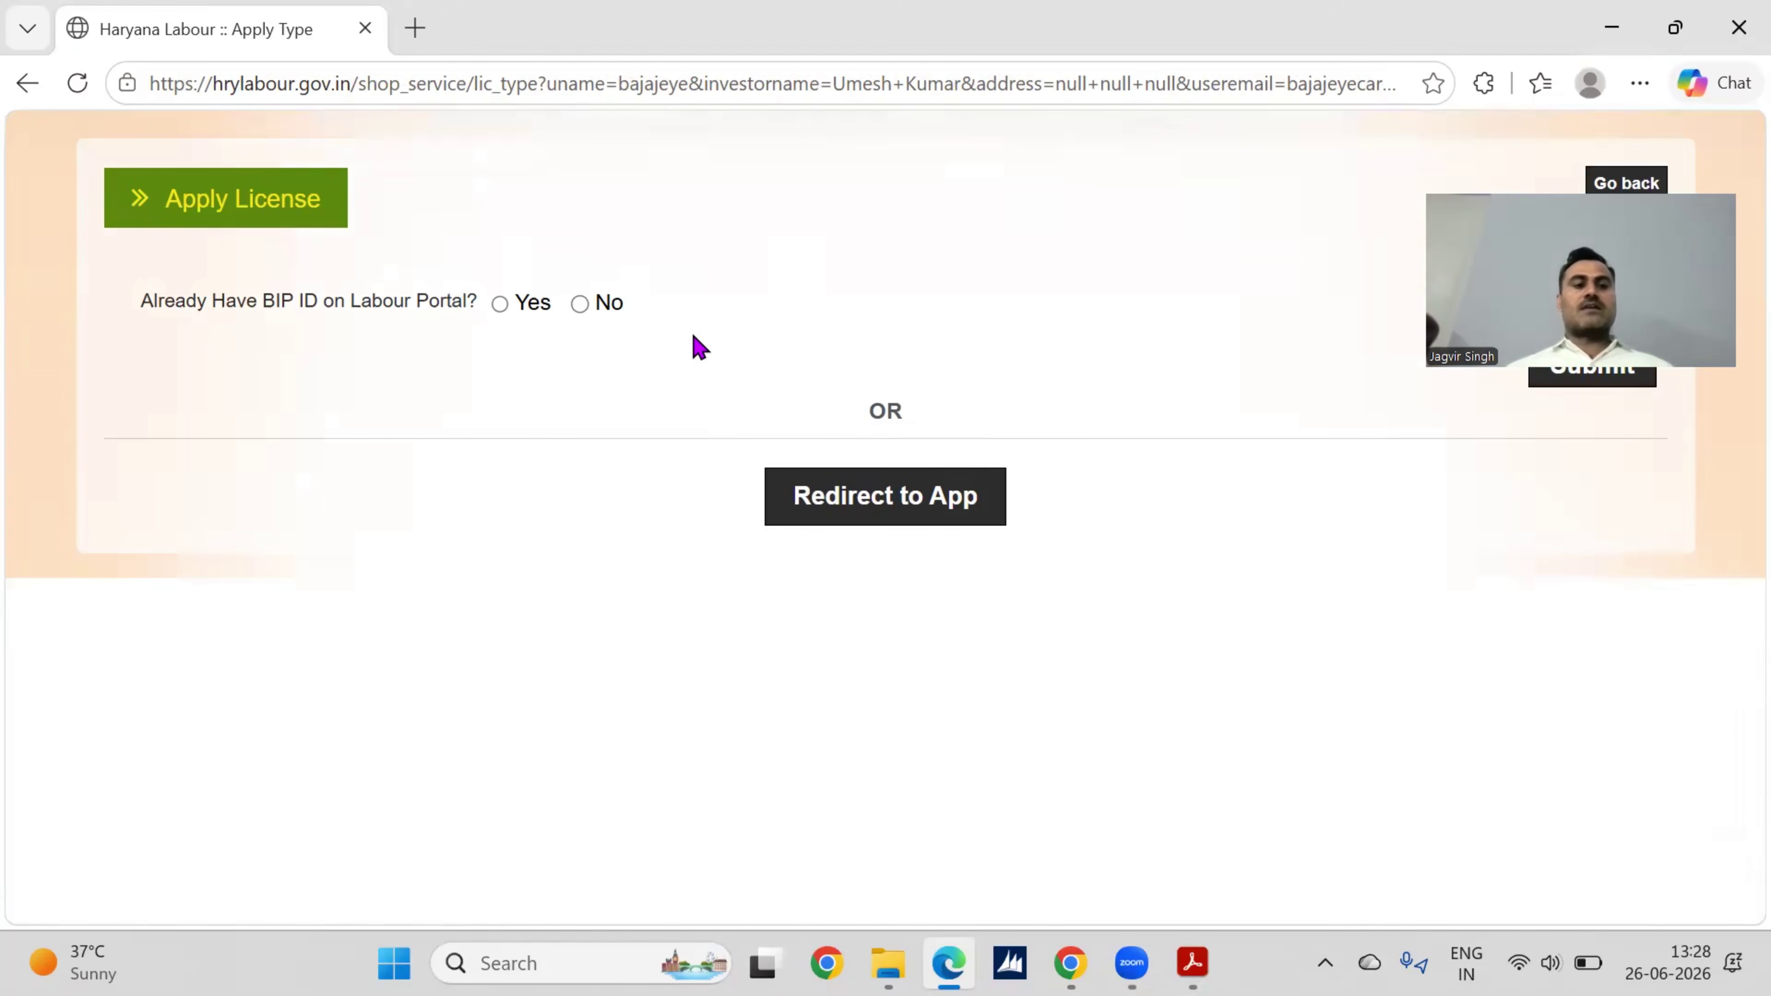
Step: Answer No to both the BIP ID and ESI number questions
{"action": "left_click", "coordinate": [581, 307]}
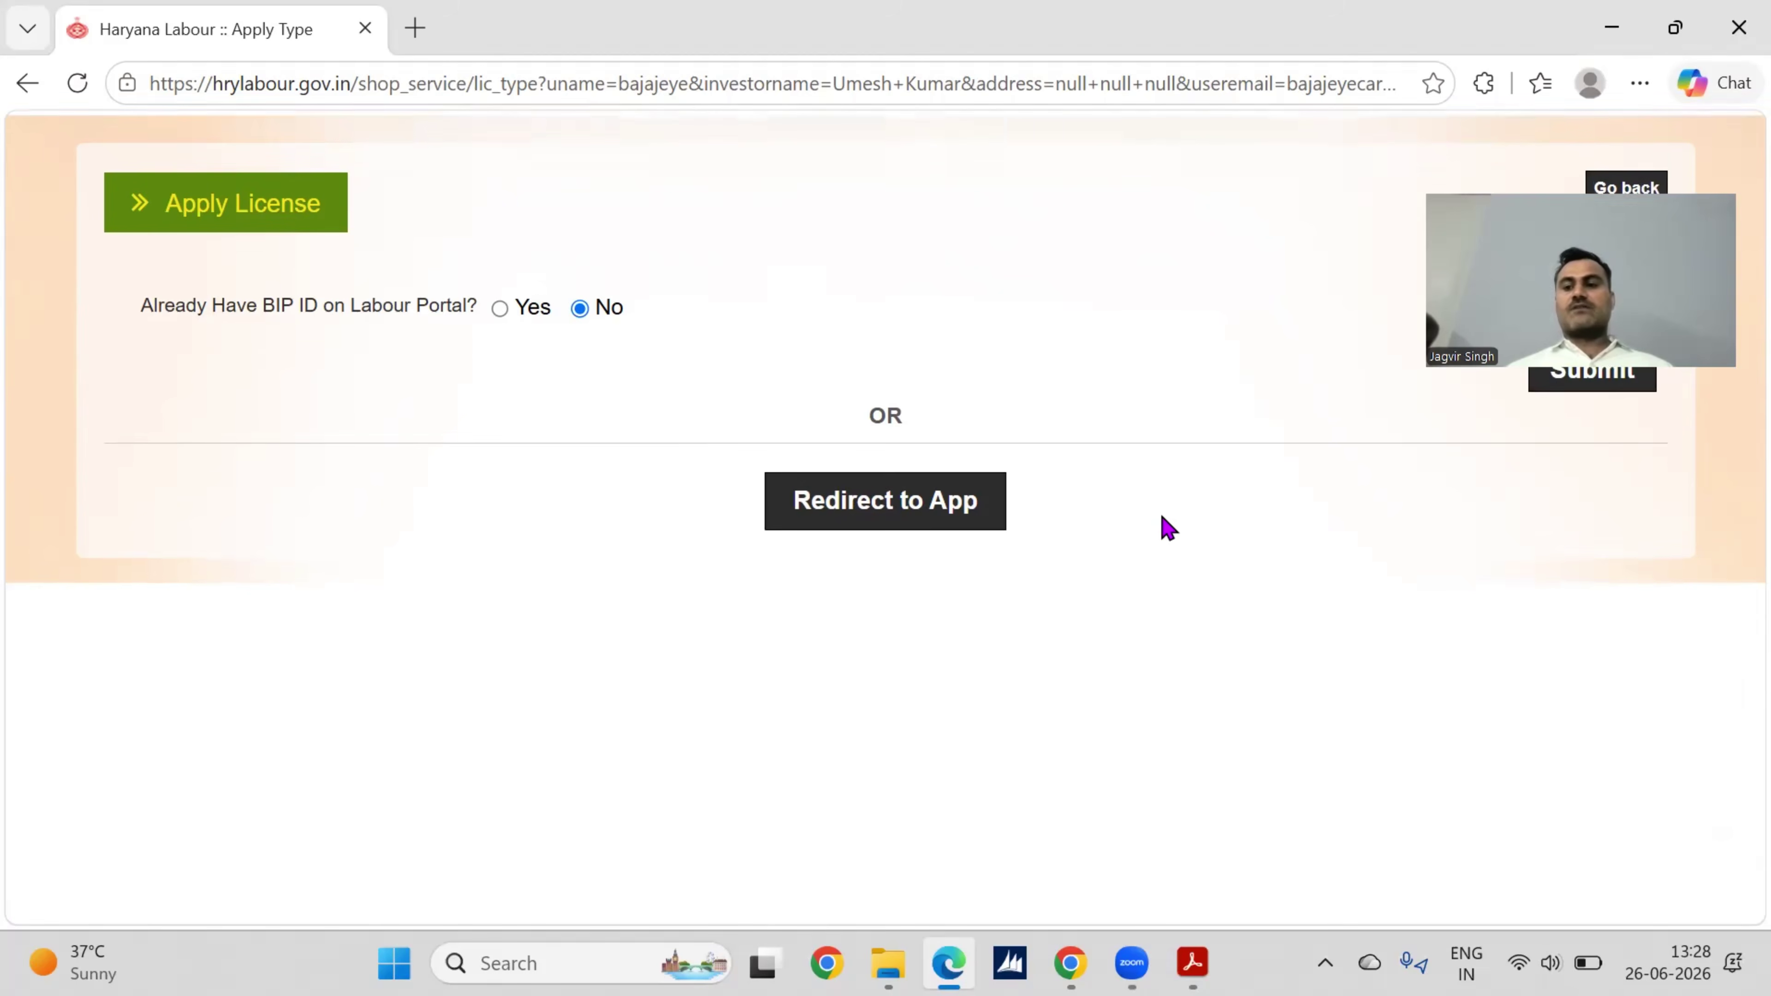
{"action": "left_click", "coordinate": [1568, 391]}
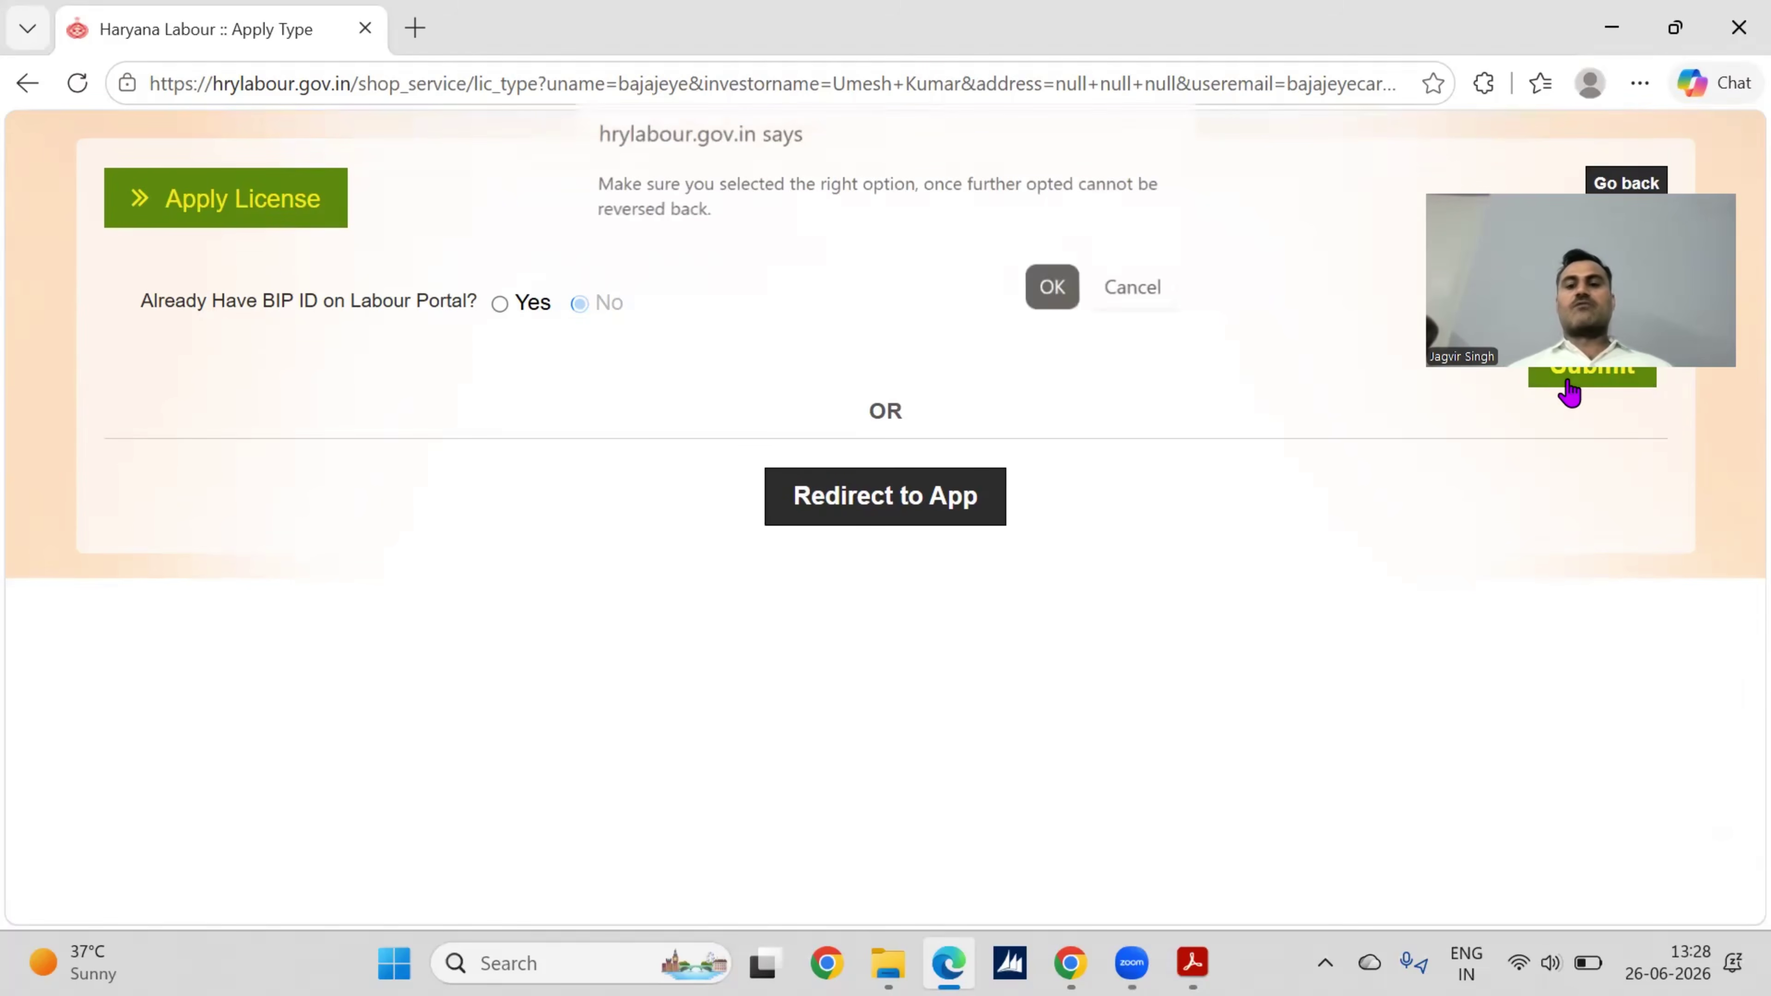
{"action": "left_click", "coordinate": [1046, 292]}
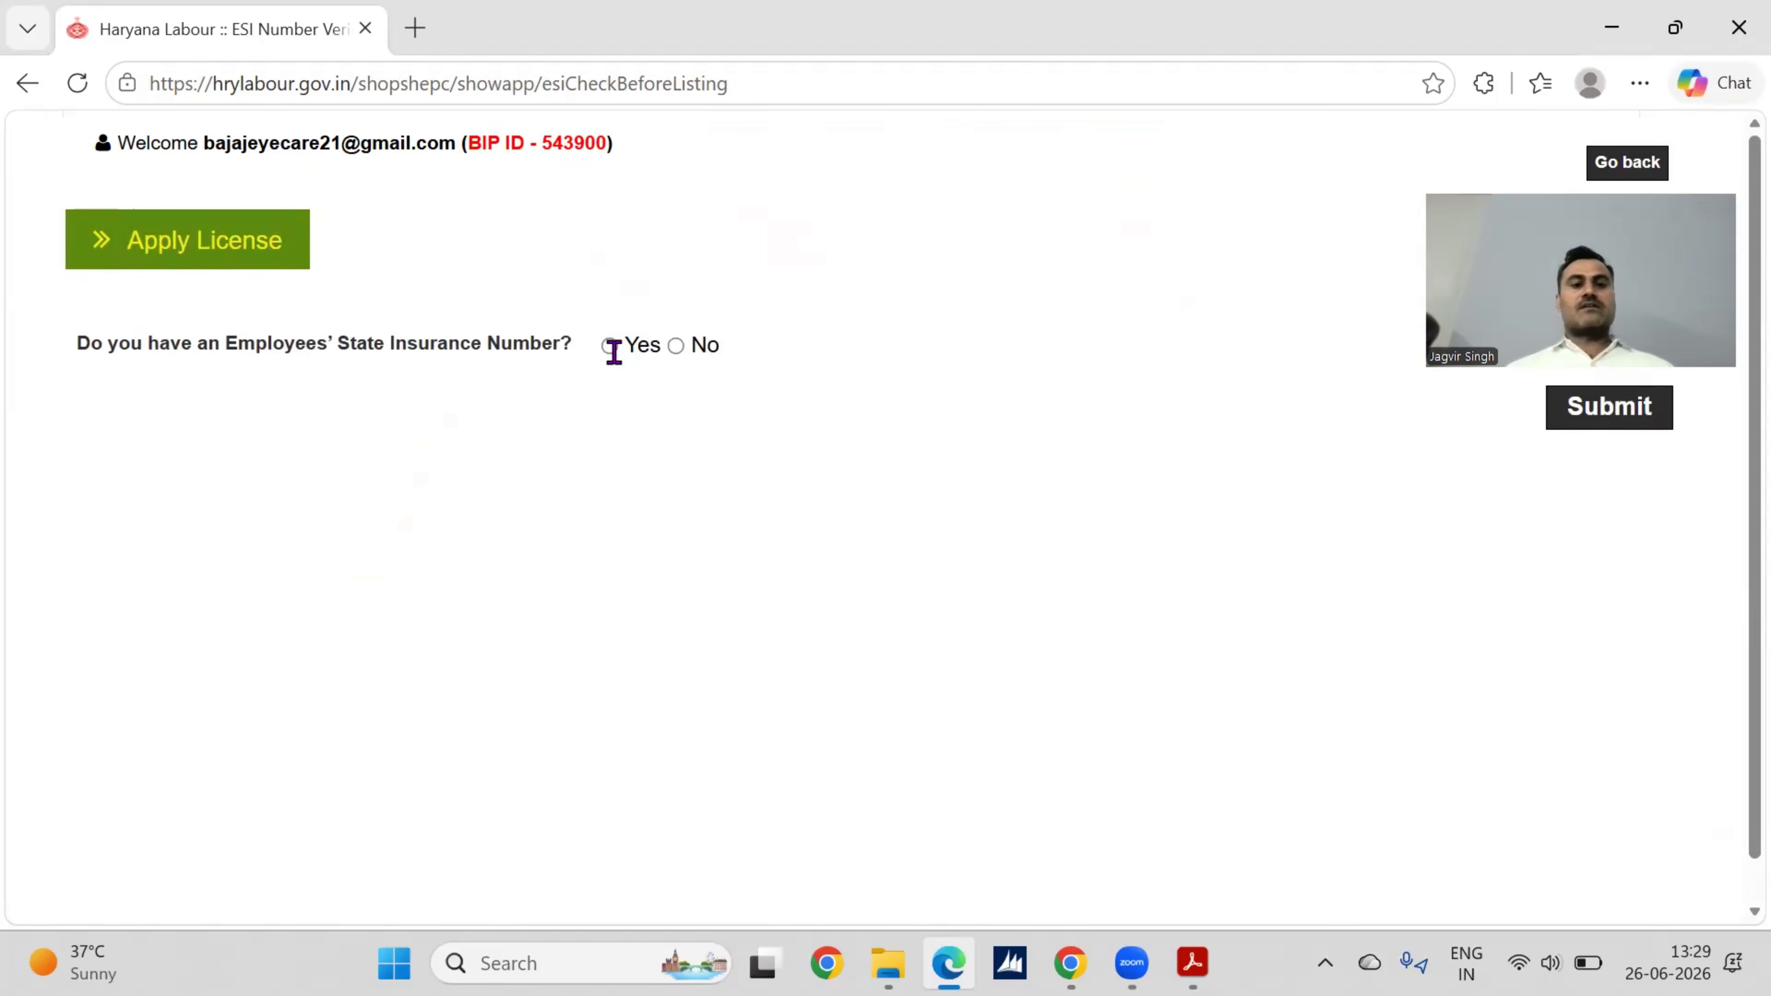
{"action": "left_click", "coordinate": [609, 346]}
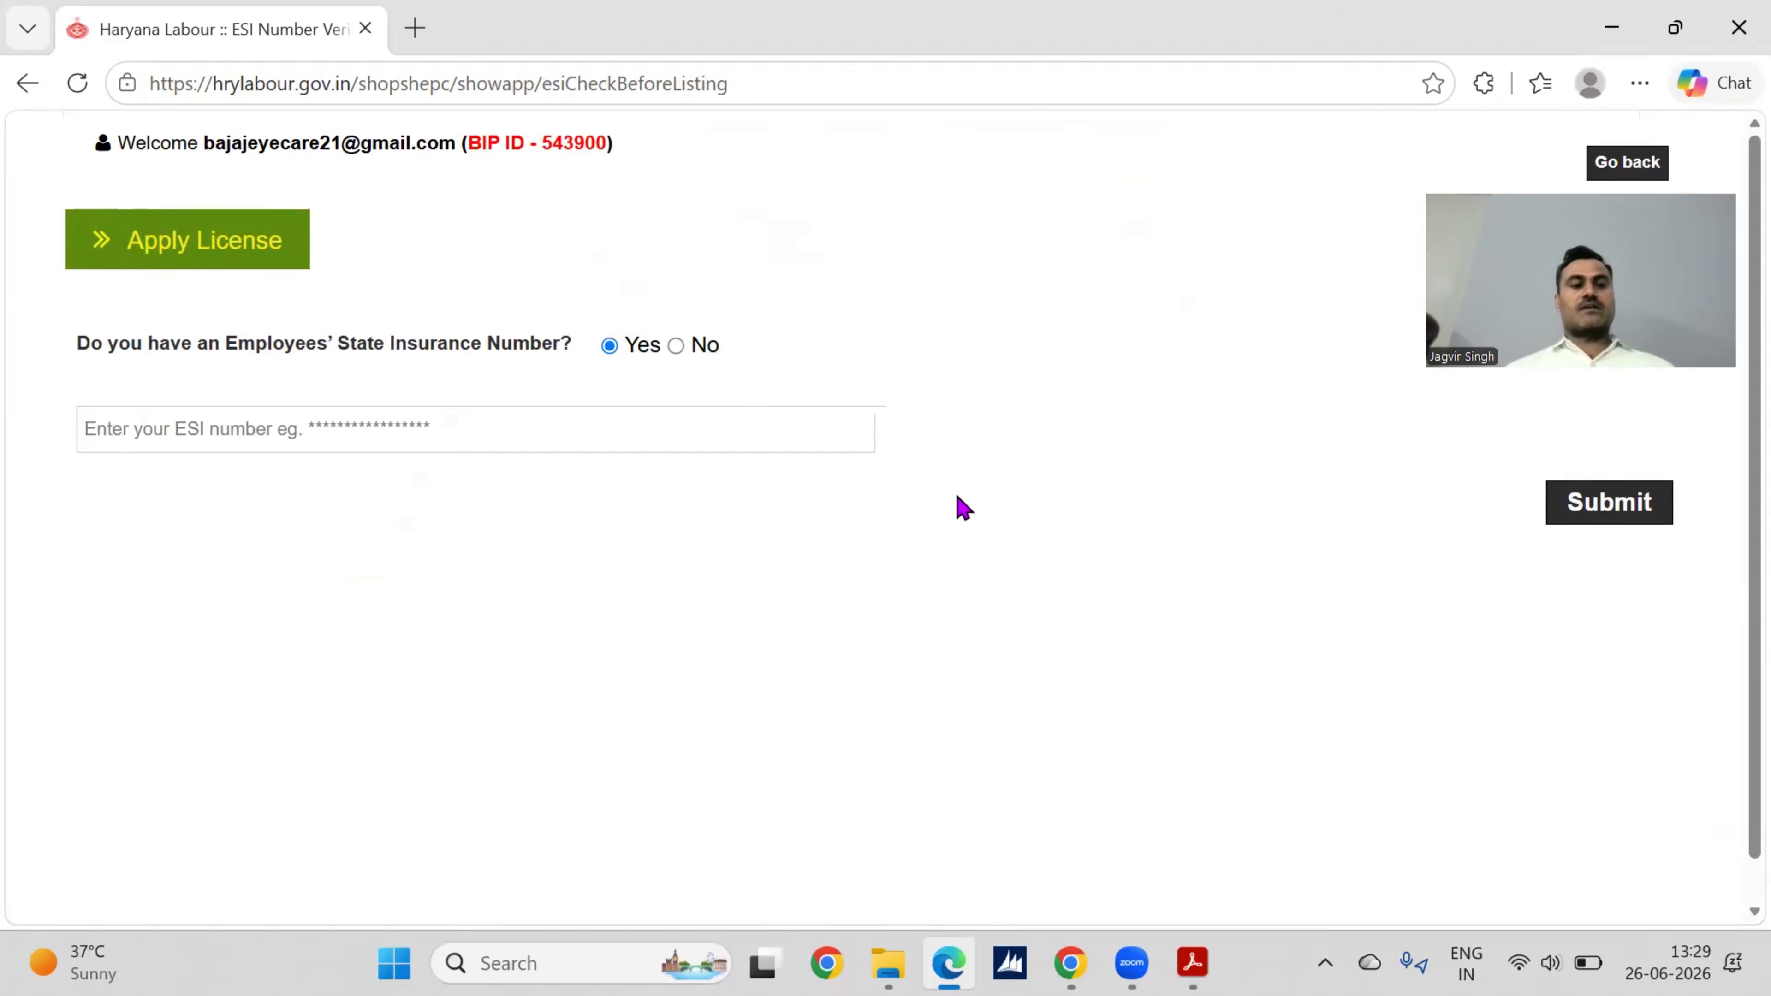
{"action": "left_click", "coordinate": [678, 346]}
{"action": "left_click", "coordinate": [1598, 418]}
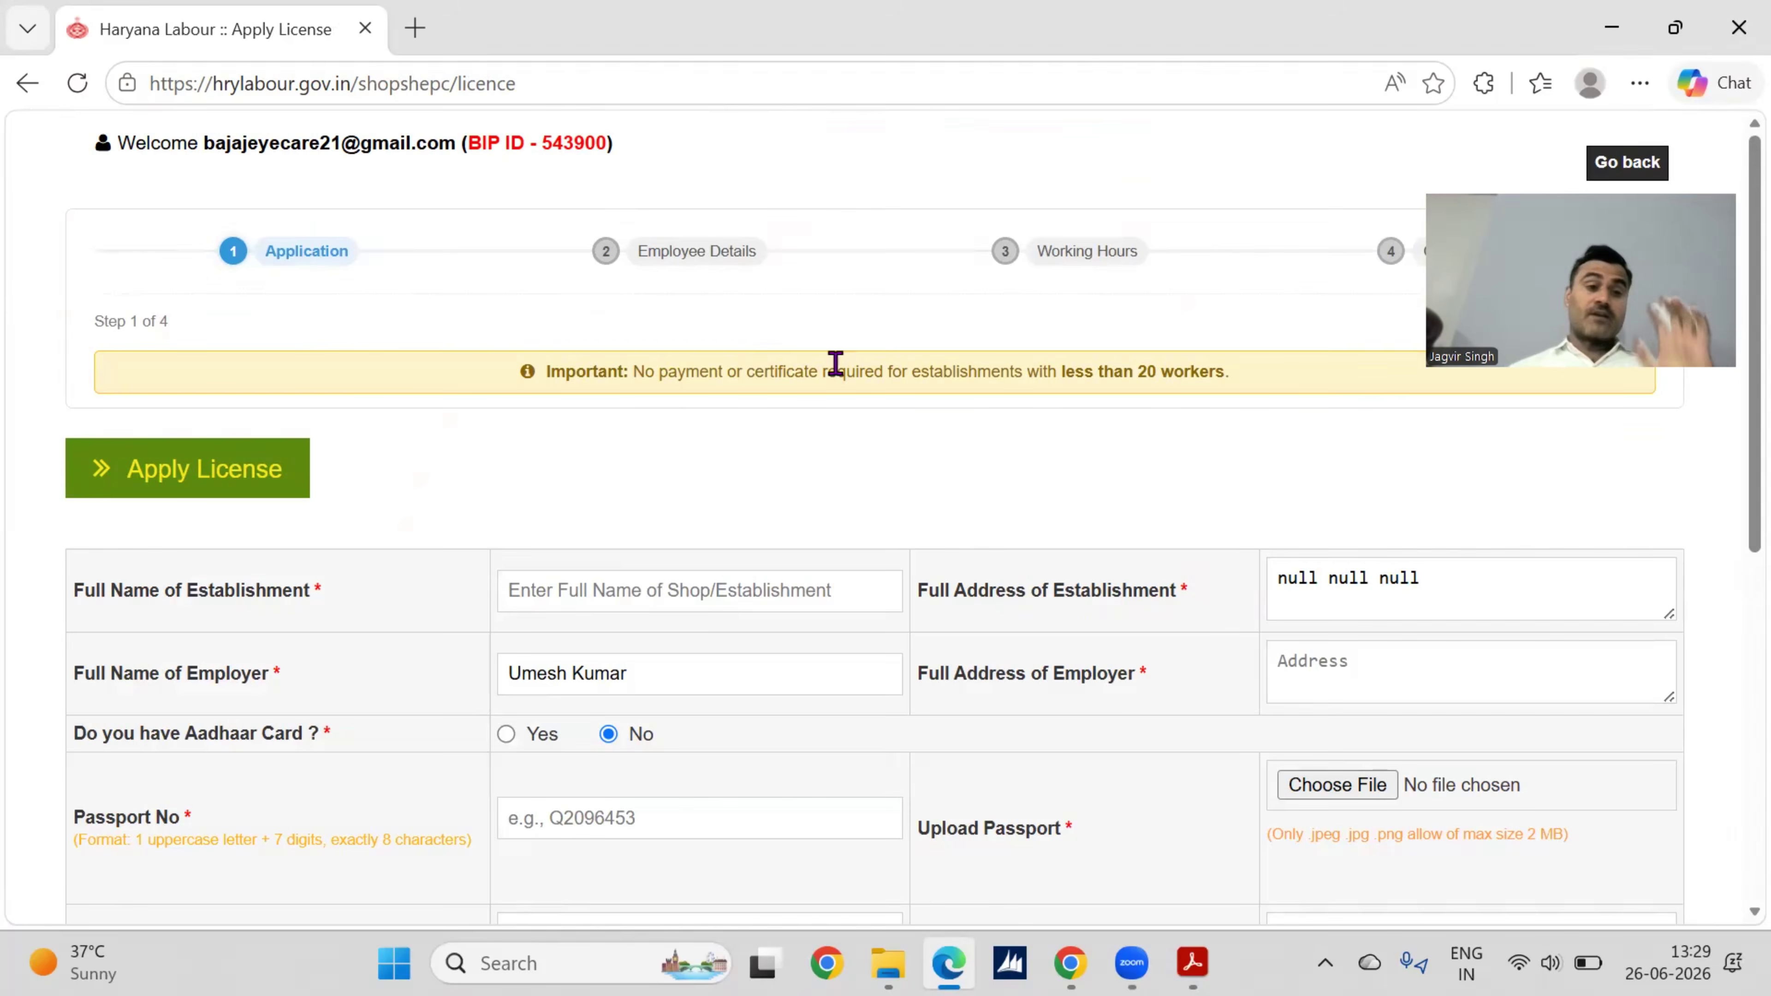
{"action": "scroll", "coordinate": [840, 373], "scroll_direction": "down", "scroll_amount": 1}
{"action": "scroll", "coordinate": [840, 373], "scroll_direction": "down", "scroll_amount": 2}
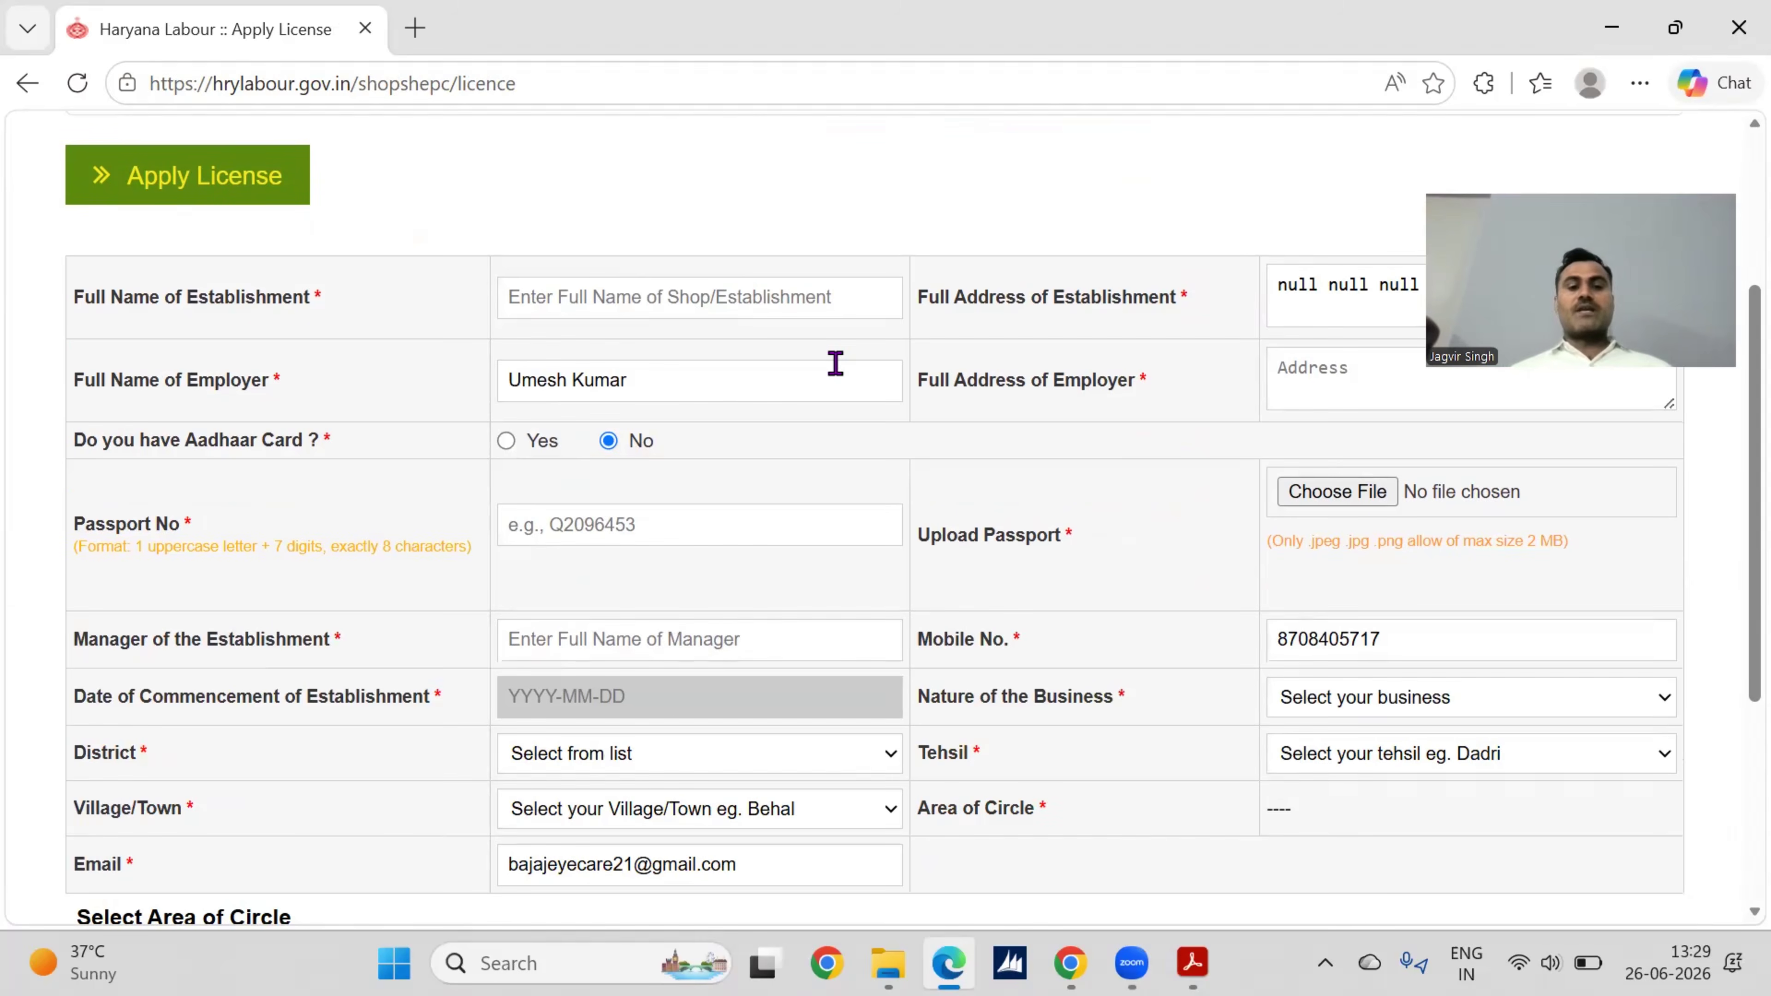
{"action": "scroll", "coordinate": [836, 362], "scroll_direction": "up", "scroll_amount": 1}
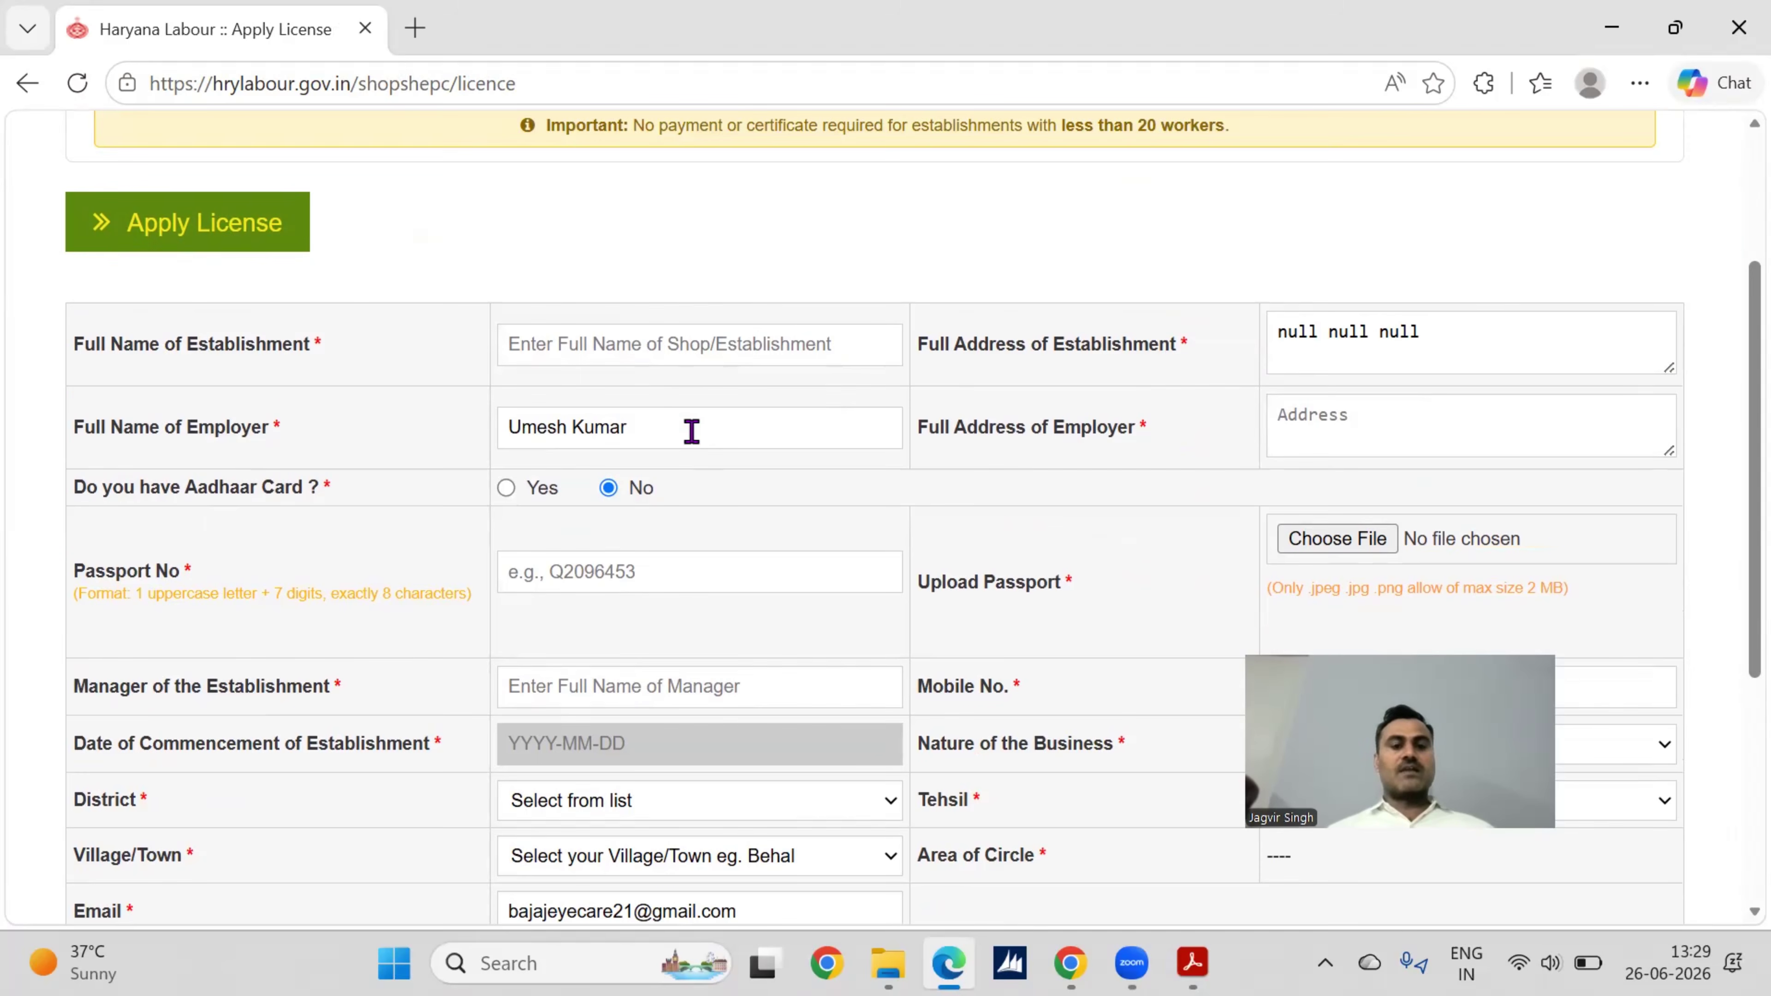
{"action": "left_click", "coordinate": [658, 356]}
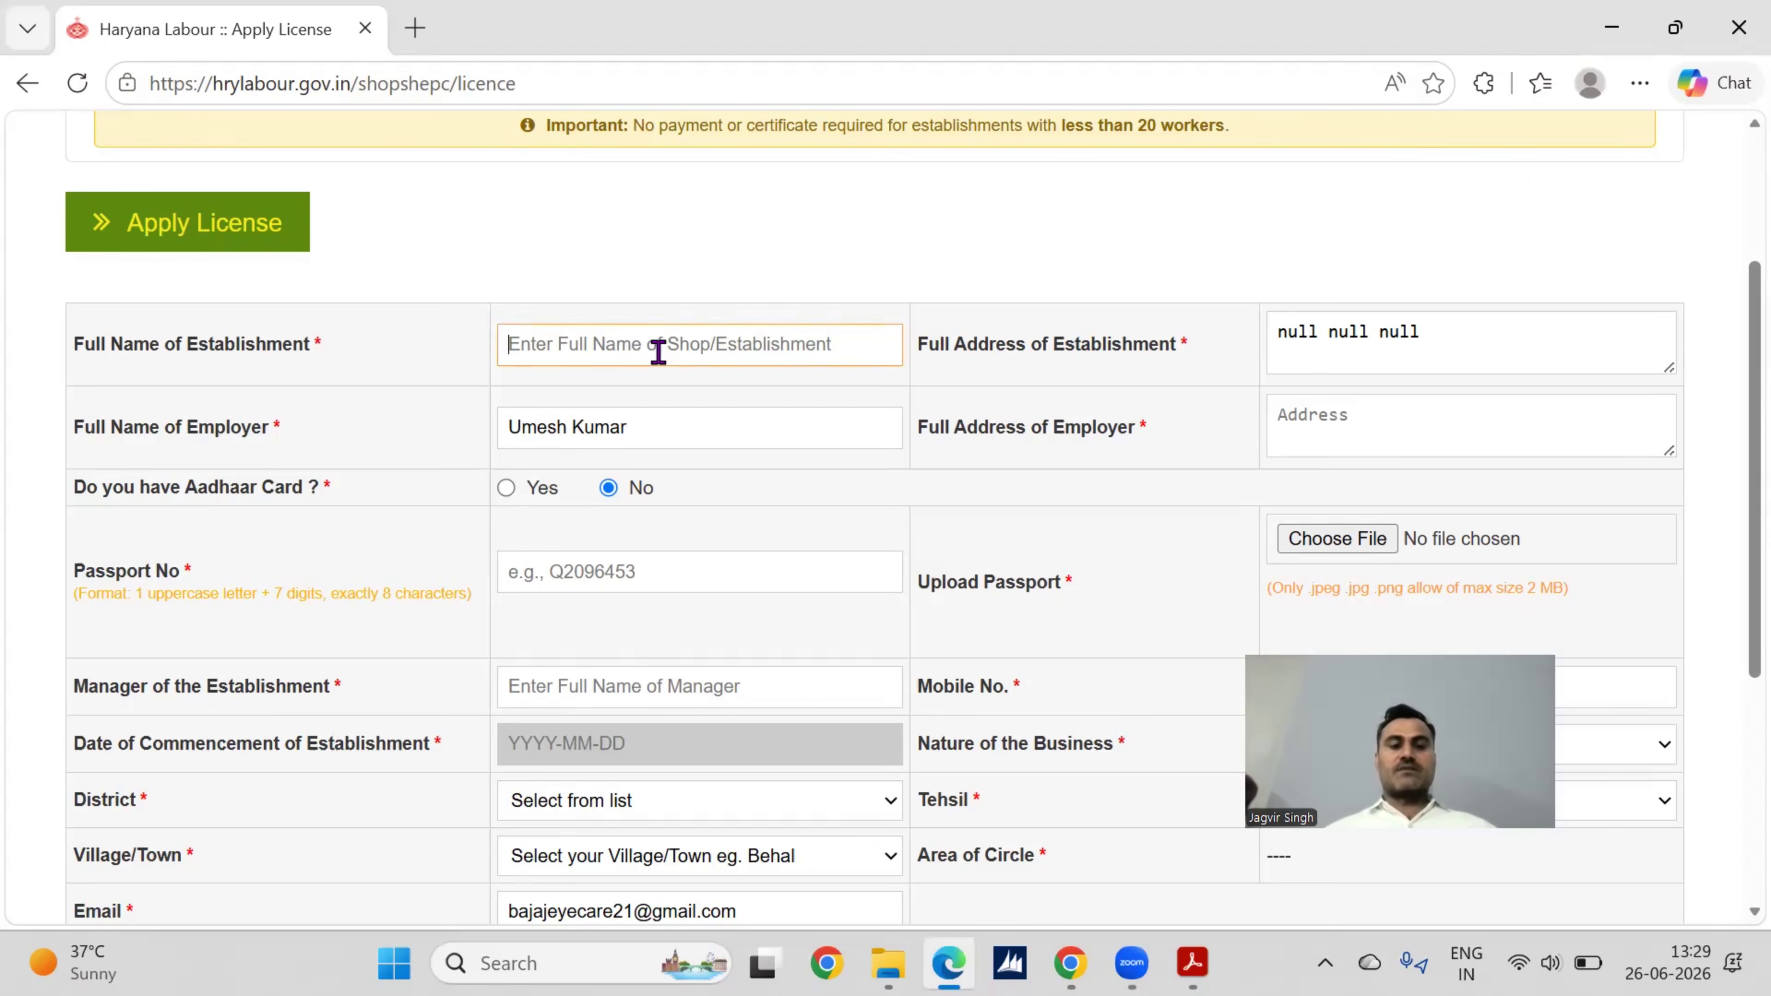
{"action": "left_click", "coordinate": [1383, 340]}
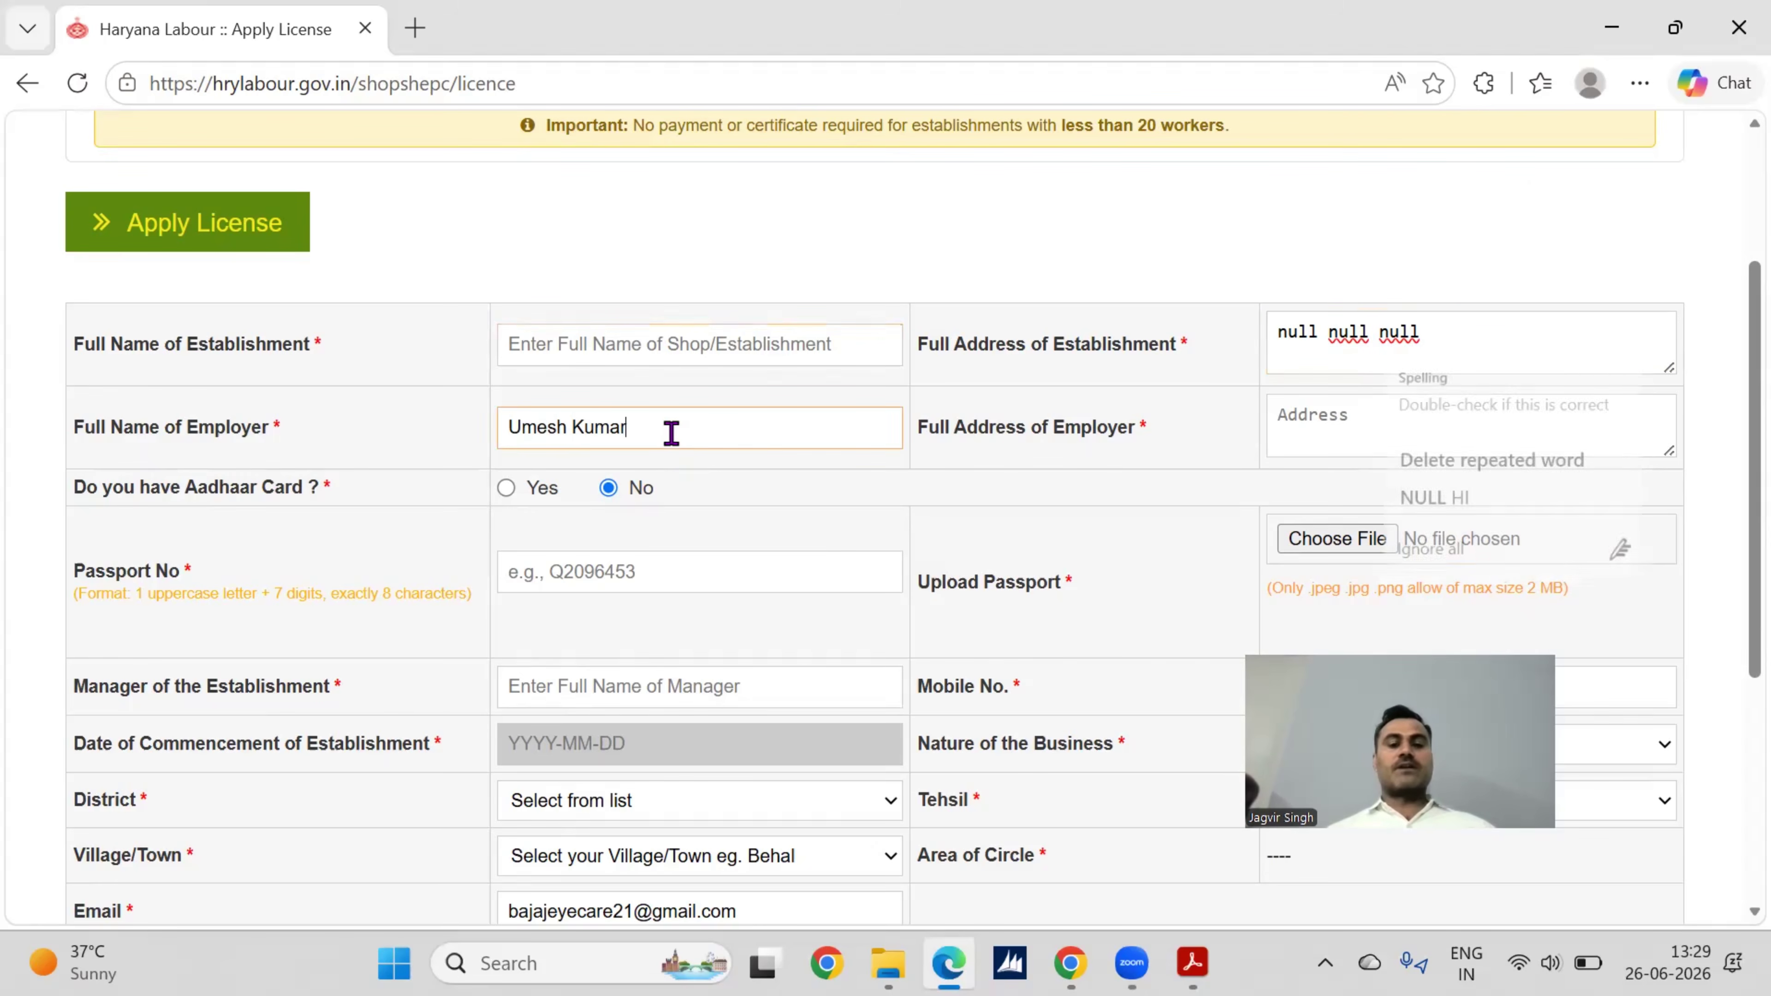
{"action": "left_click", "coordinate": [1279, 413]}
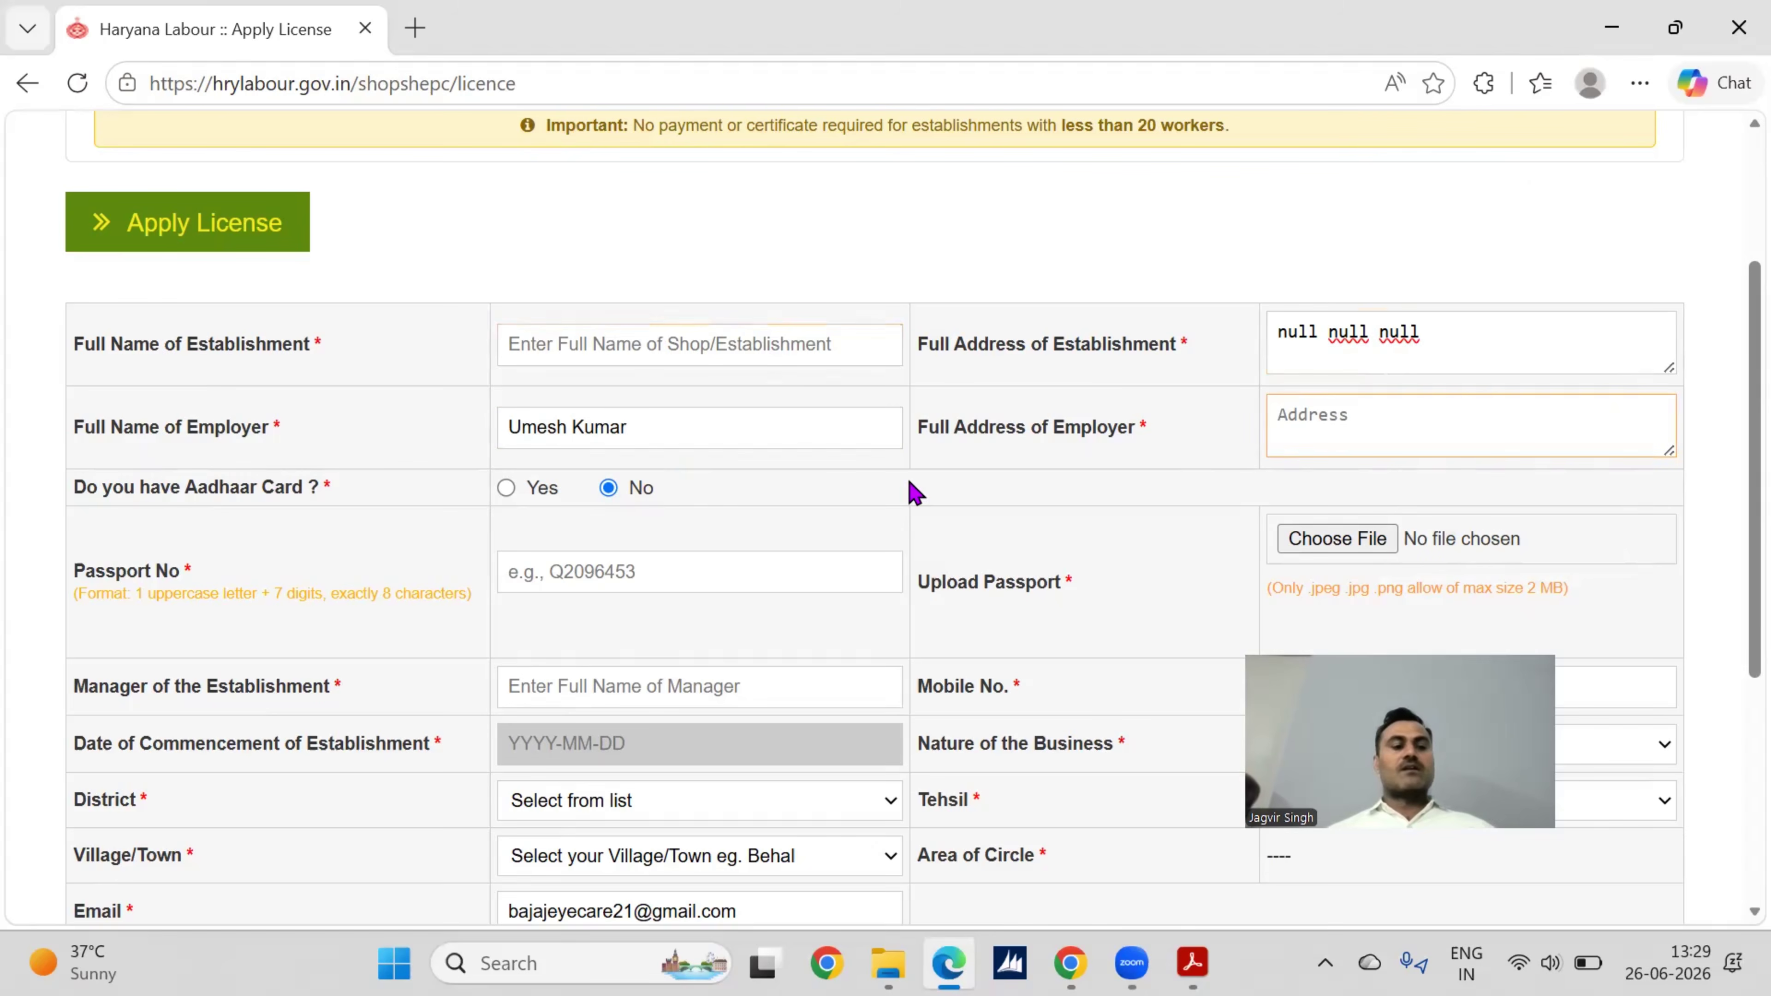
{"action": "scroll", "coordinate": [915, 492], "scroll_direction": "down", "scroll_amount": 1}
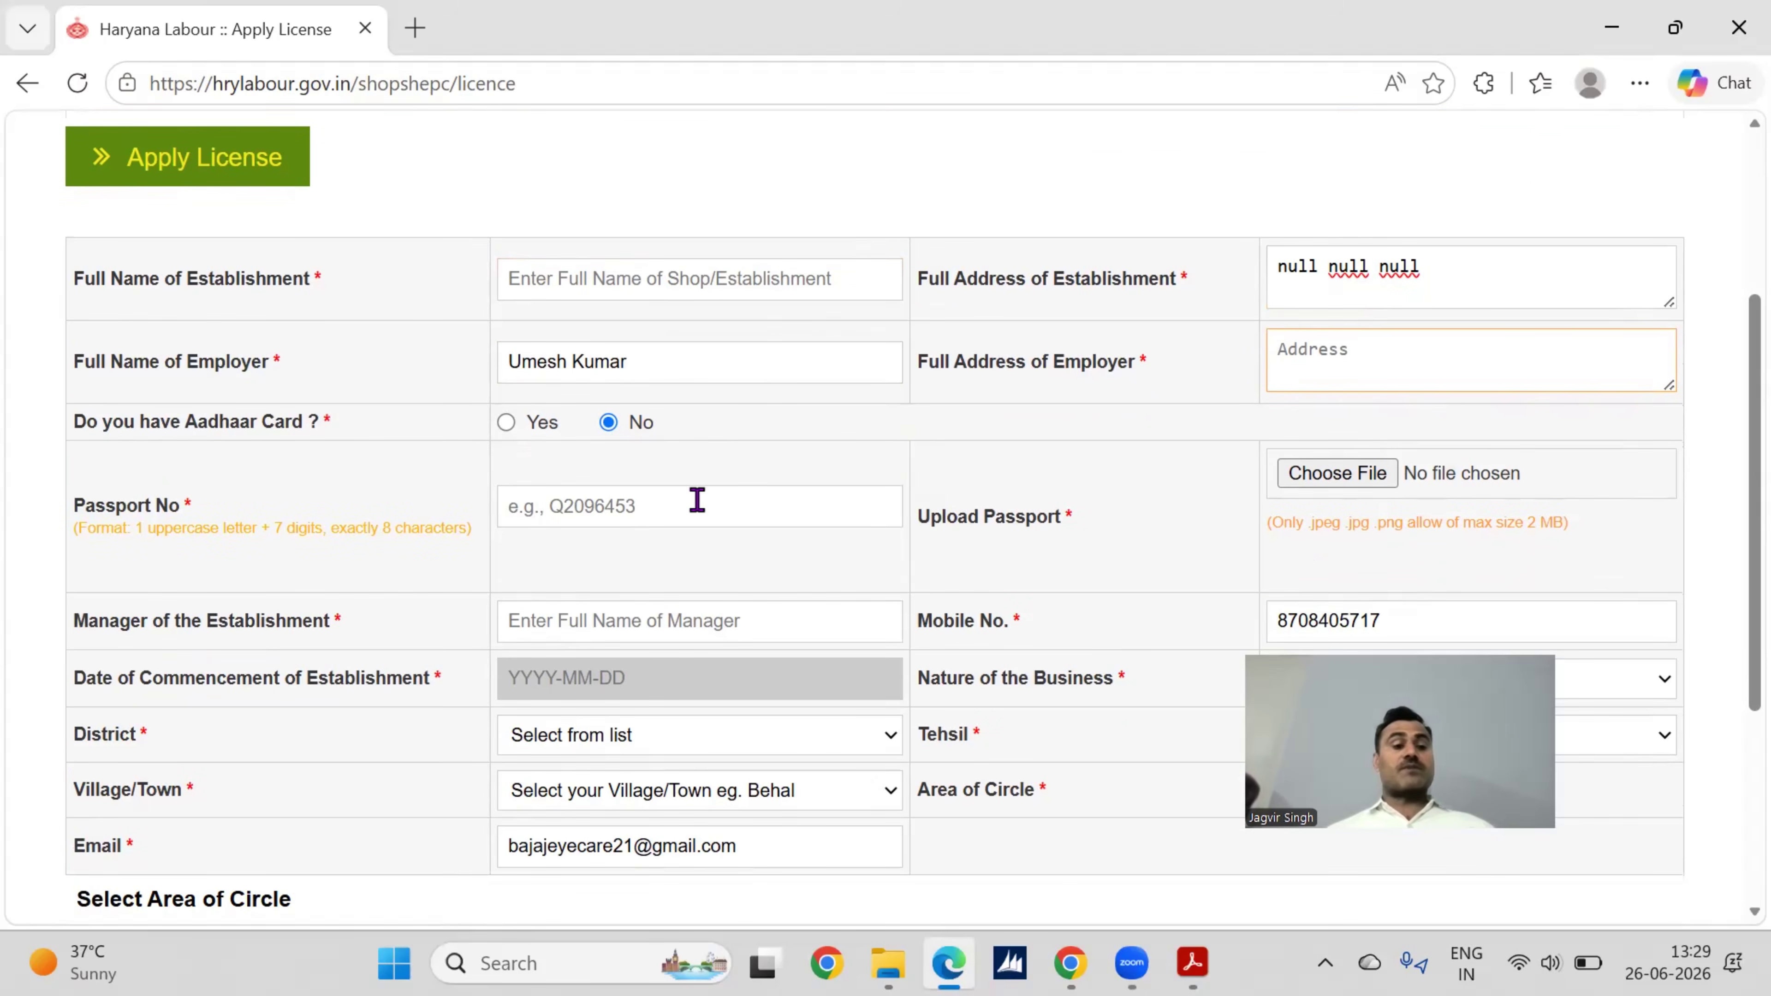
{"action": "scroll", "coordinate": [922, 518], "scroll_direction": "down", "scroll_amount": 1}
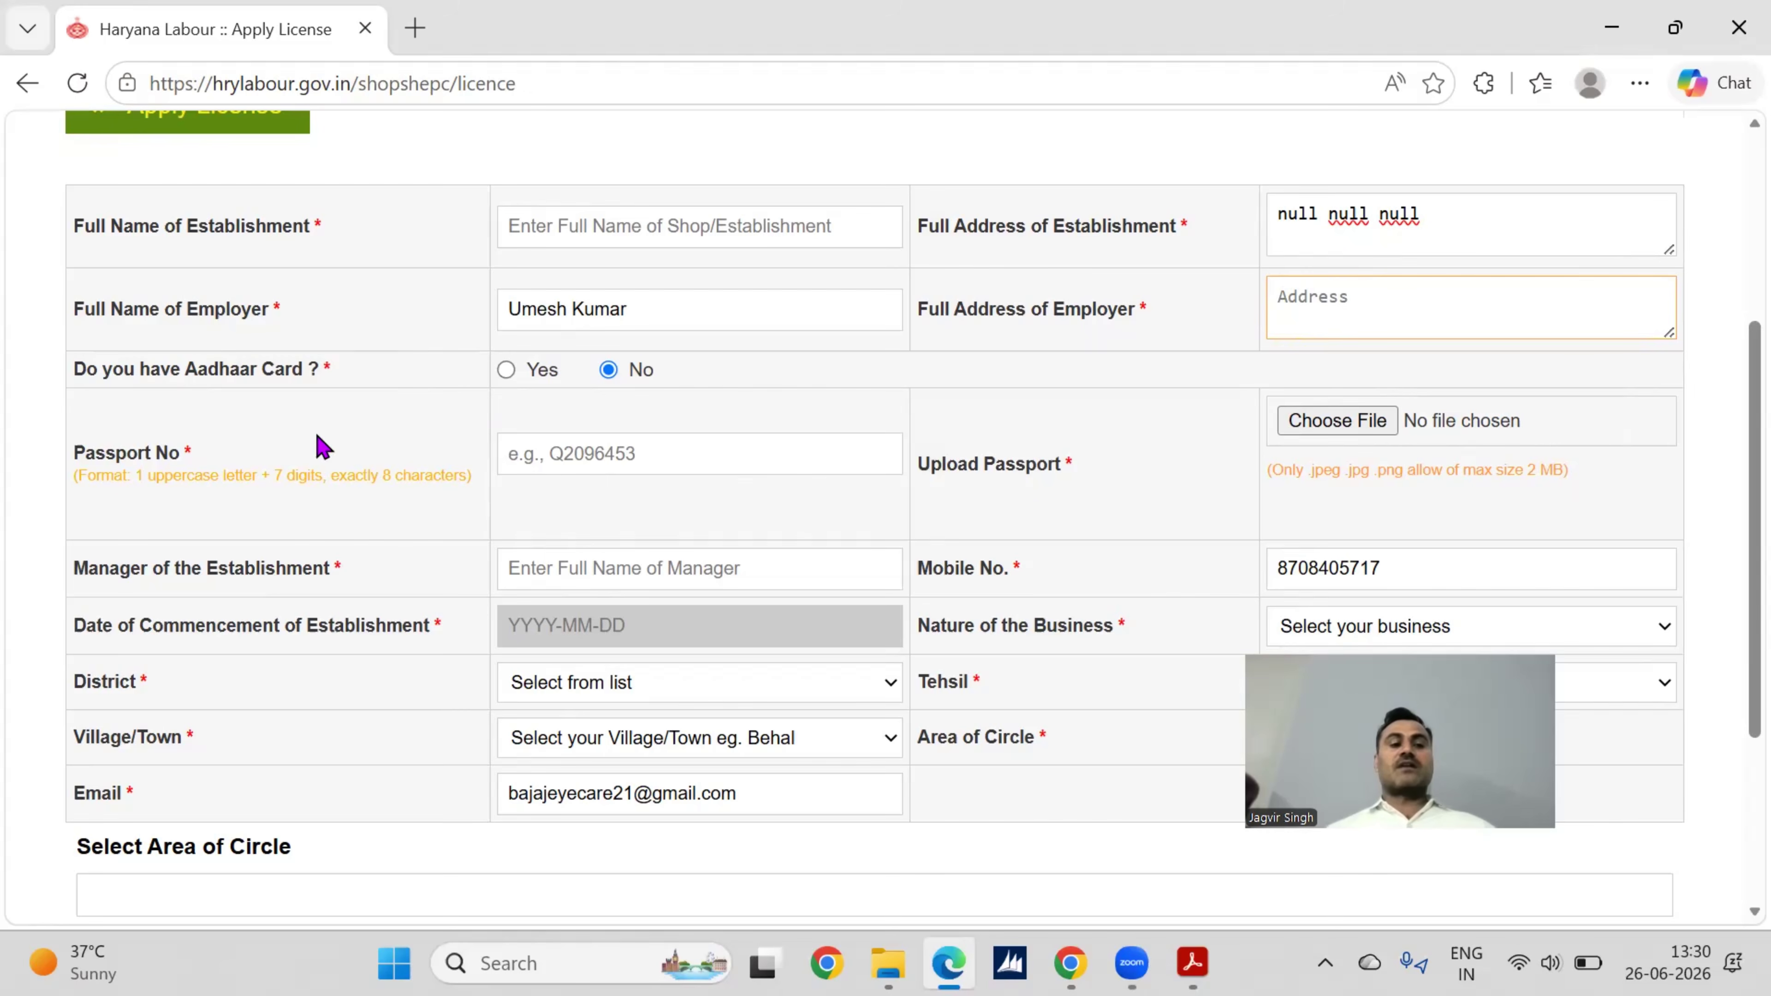
Step: Set Aadhaar card to Yes and copy the employer name into the Manager field
{"action": "left_click", "coordinate": [507, 371]}
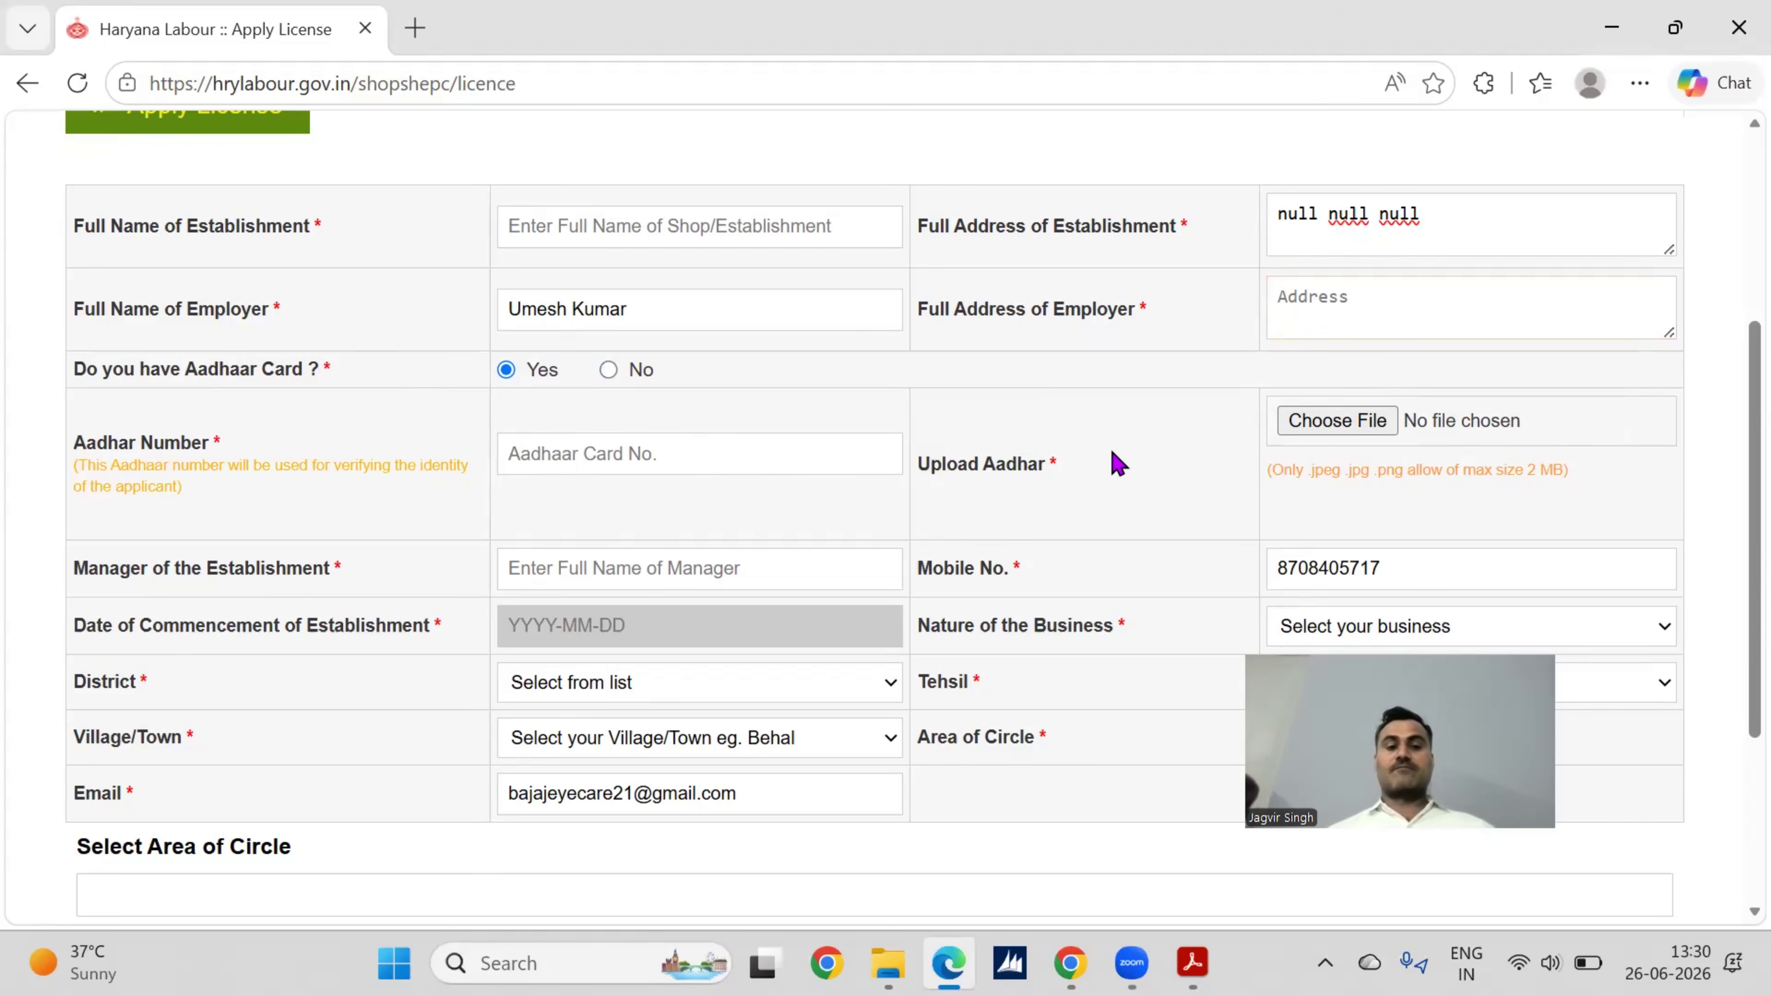
{"action": "scroll", "coordinate": [1119, 464], "scroll_direction": "down", "scroll_amount": 1}
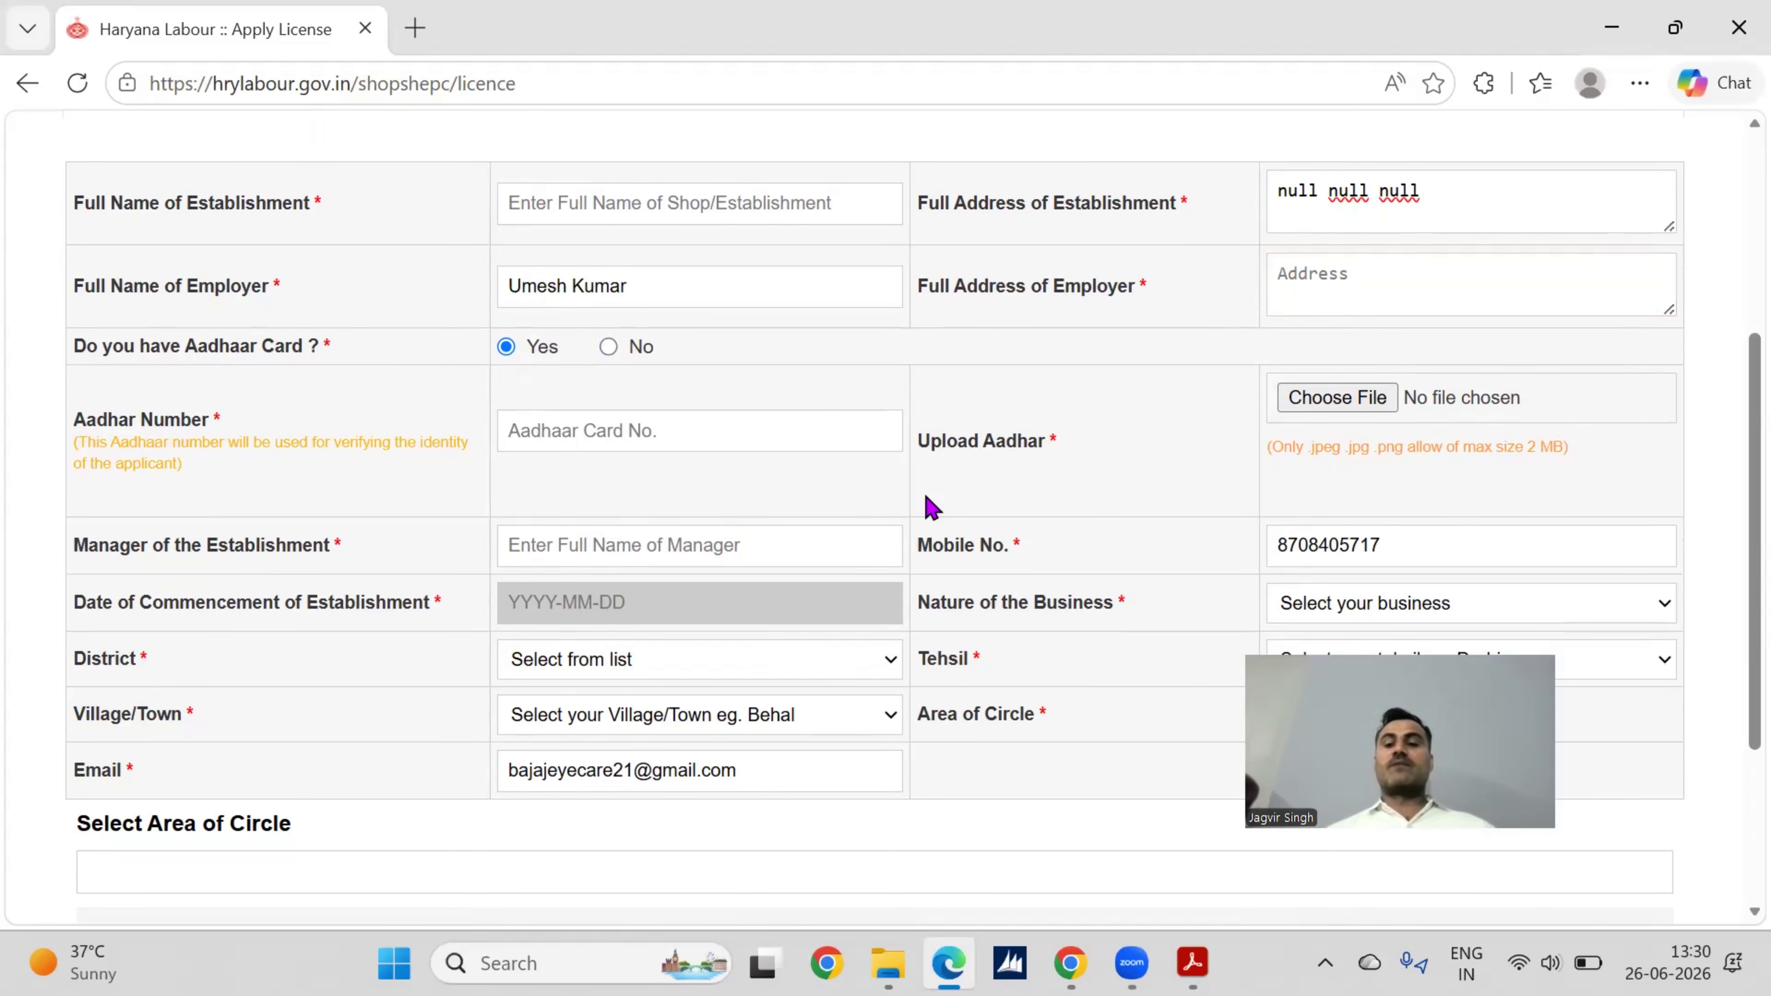
{"action": "scroll", "coordinate": [932, 506], "scroll_direction": "down", "scroll_amount": 1}
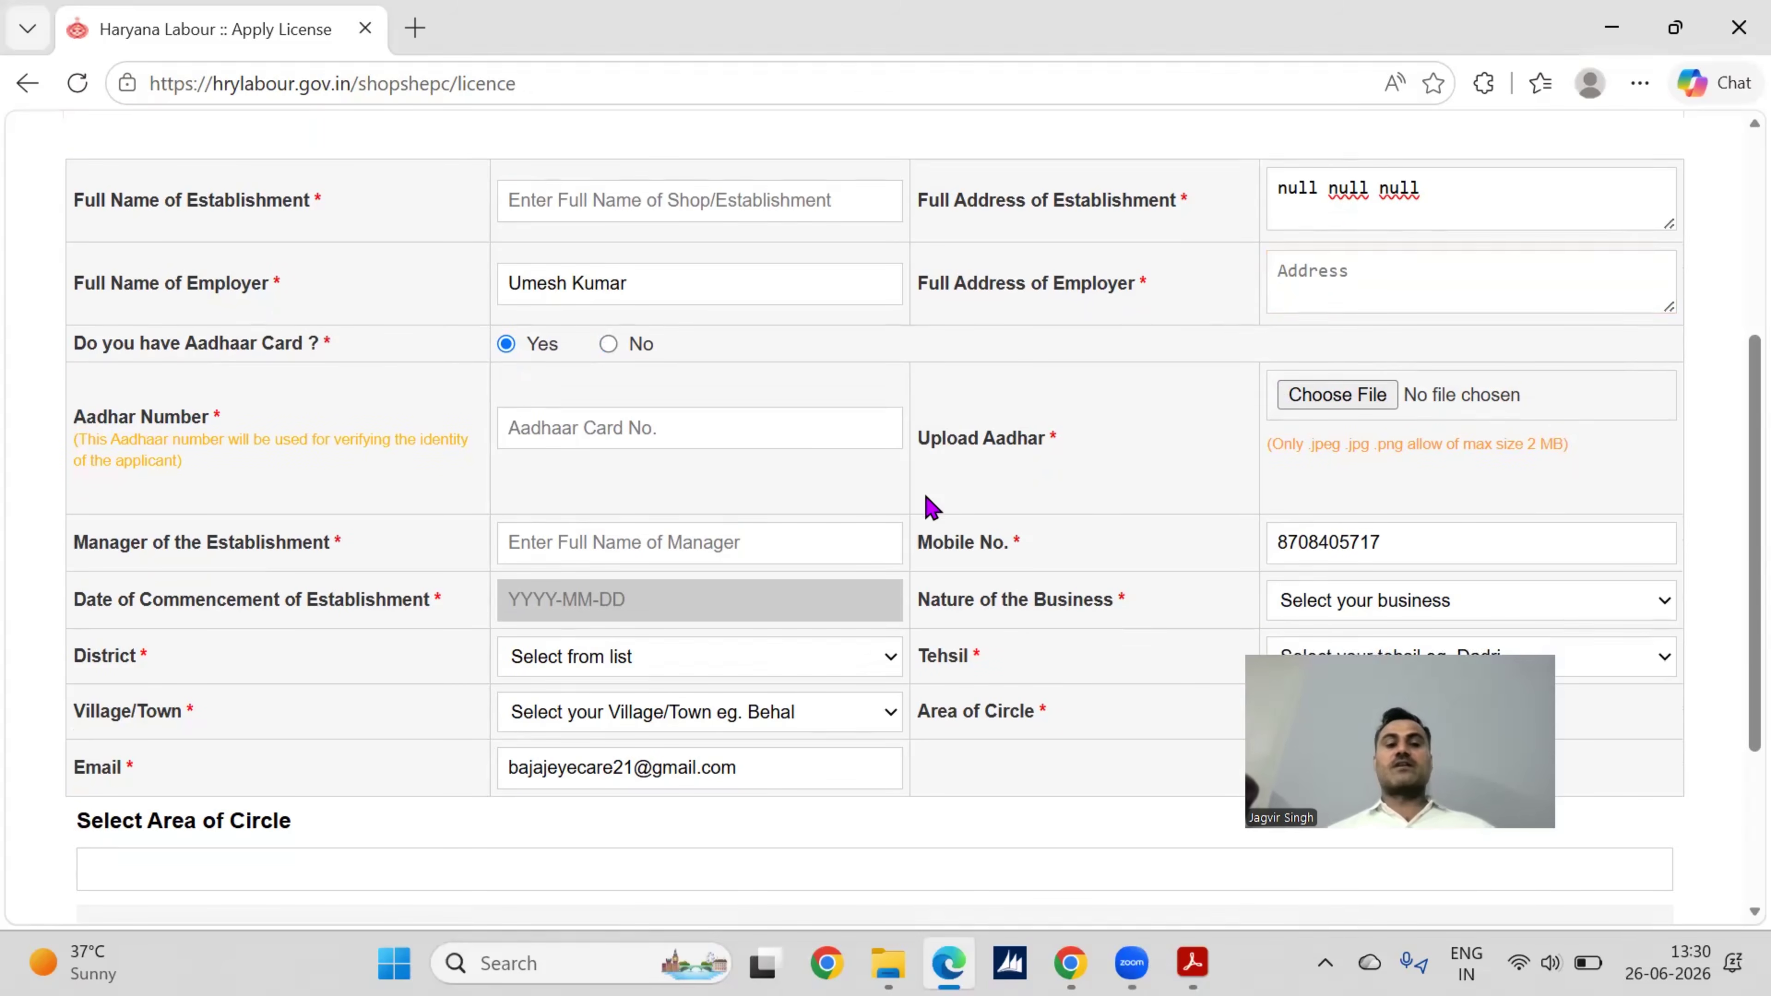
{"action": "left_click", "coordinate": [691, 283]}
{"action": "triple_click", "coordinate": [507, 281]}
{"action": "key", "text": "ctrl+c"}
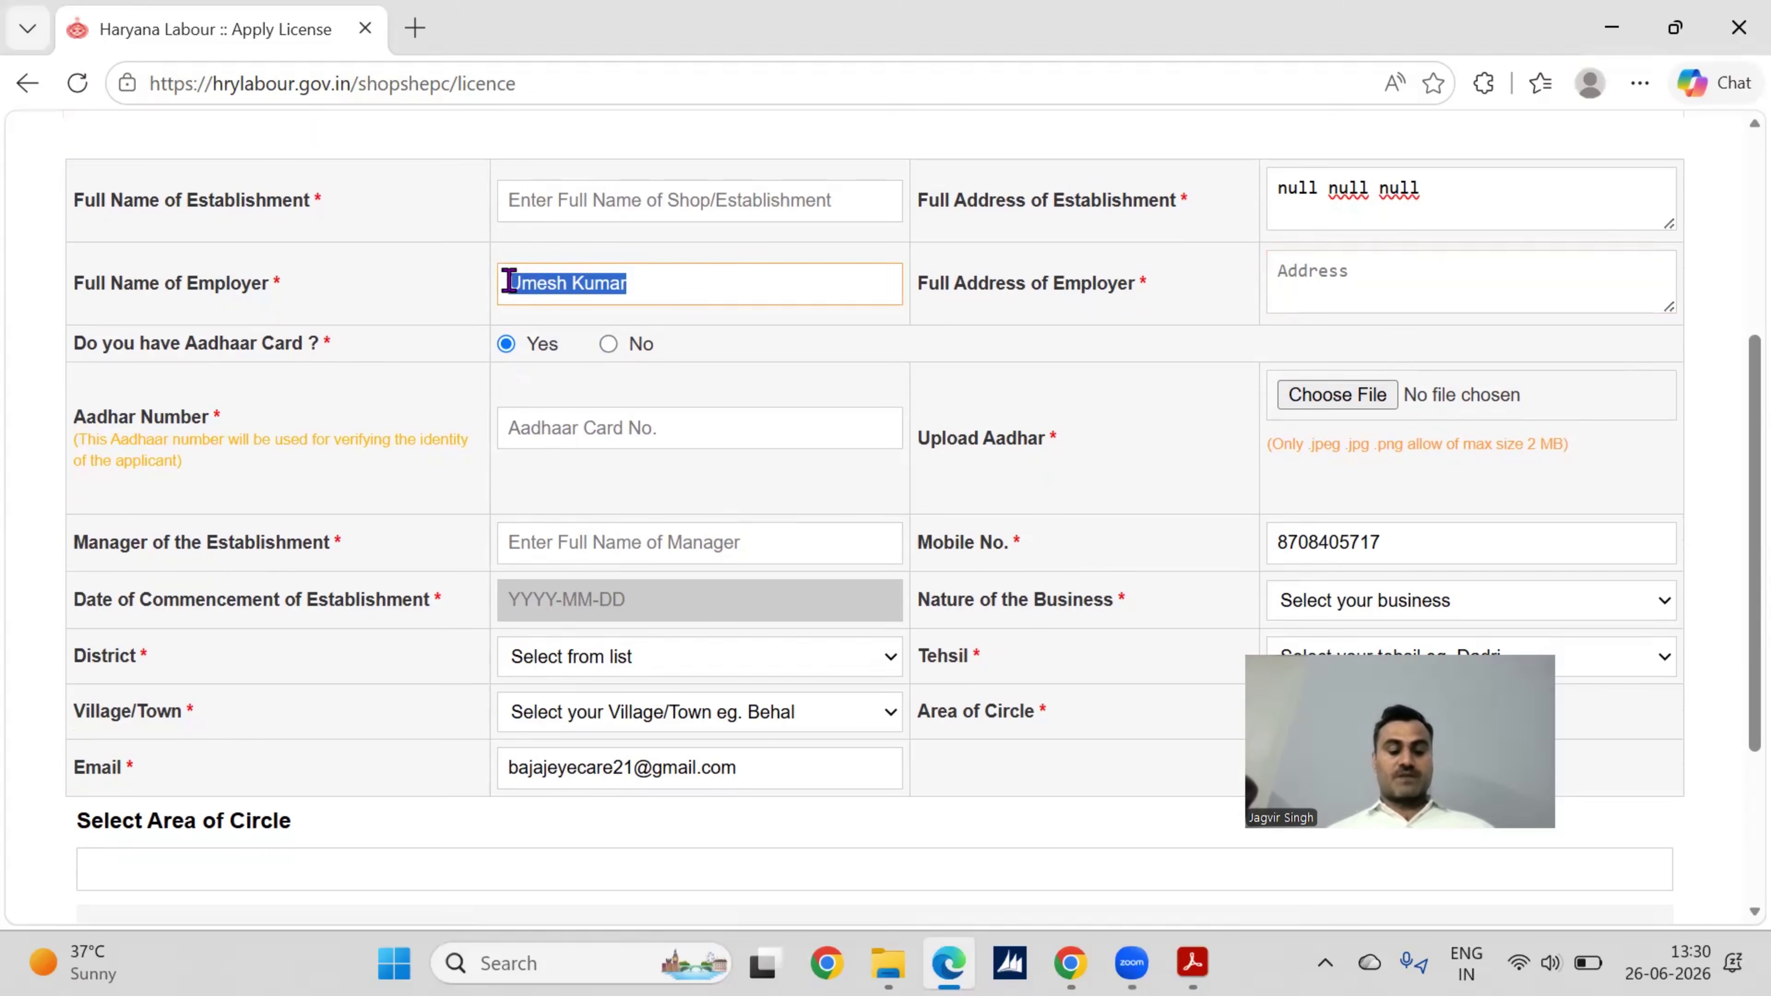
{"action": "left_click", "coordinate": [633, 539]}
{"action": "key", "text": "ctrl+v"}
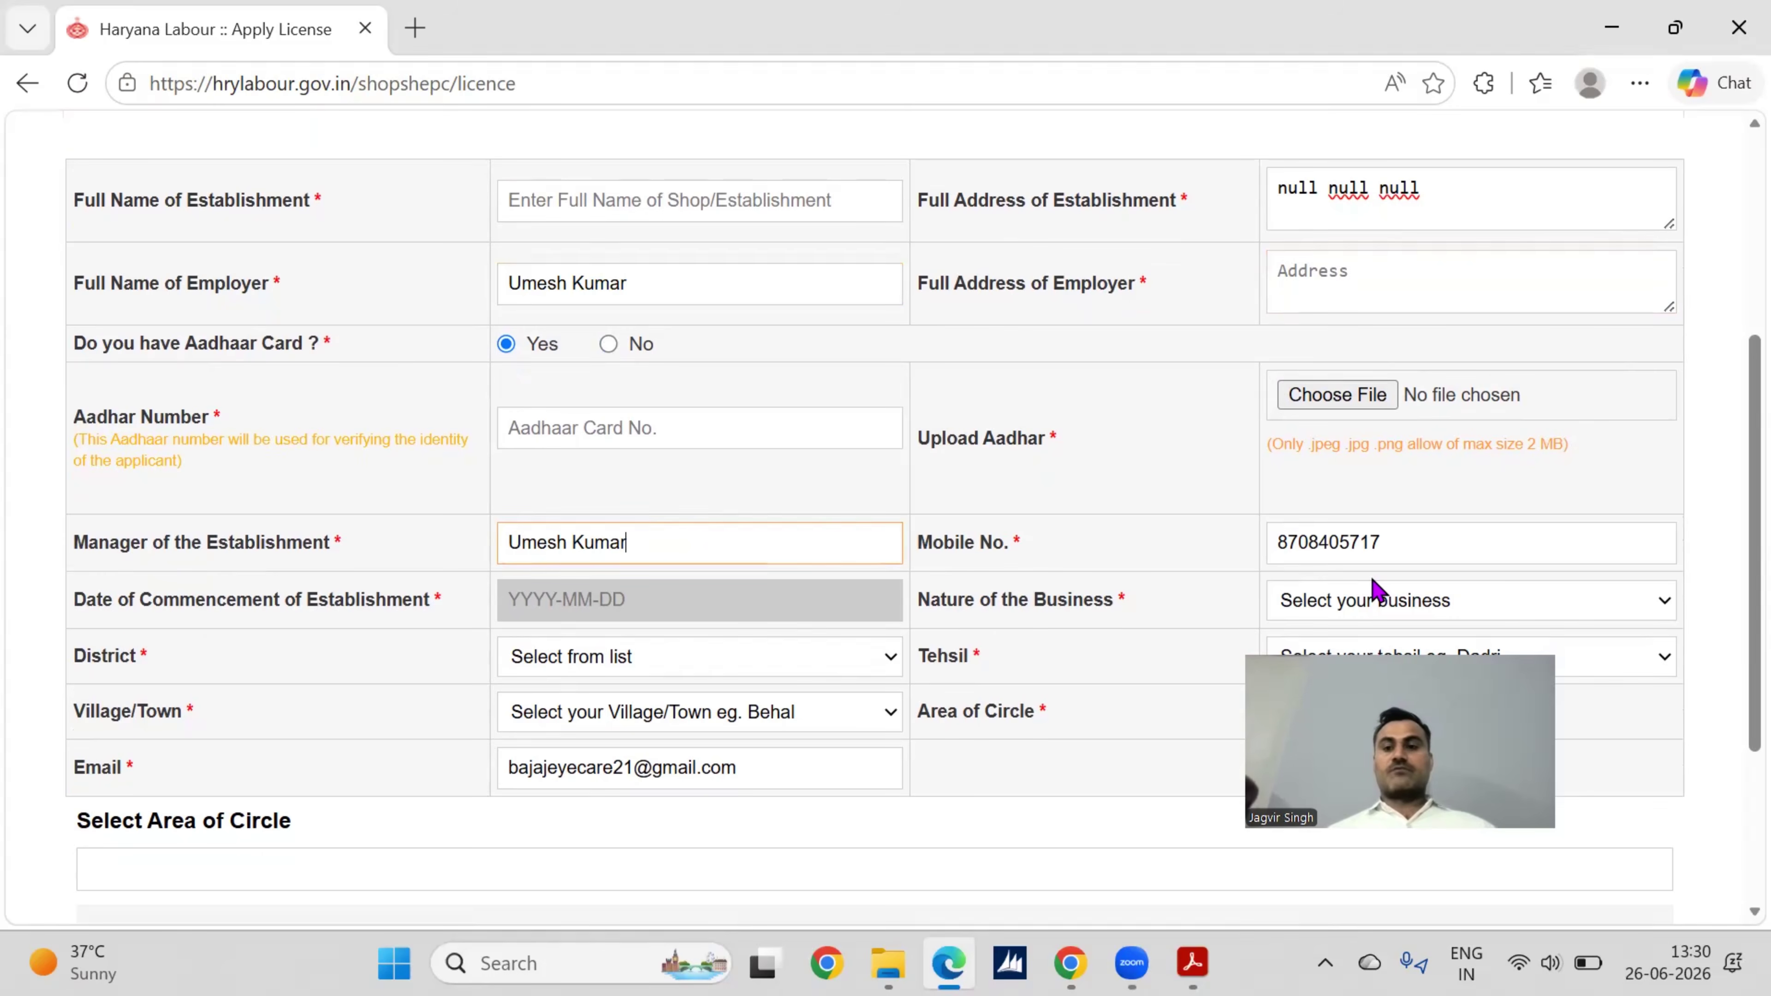
Step: Set the Date of Commencement of Establishment to 2026-04-01
{"action": "scroll", "coordinate": [633, 527], "scroll_direction": "down", "scroll_amount": 2}
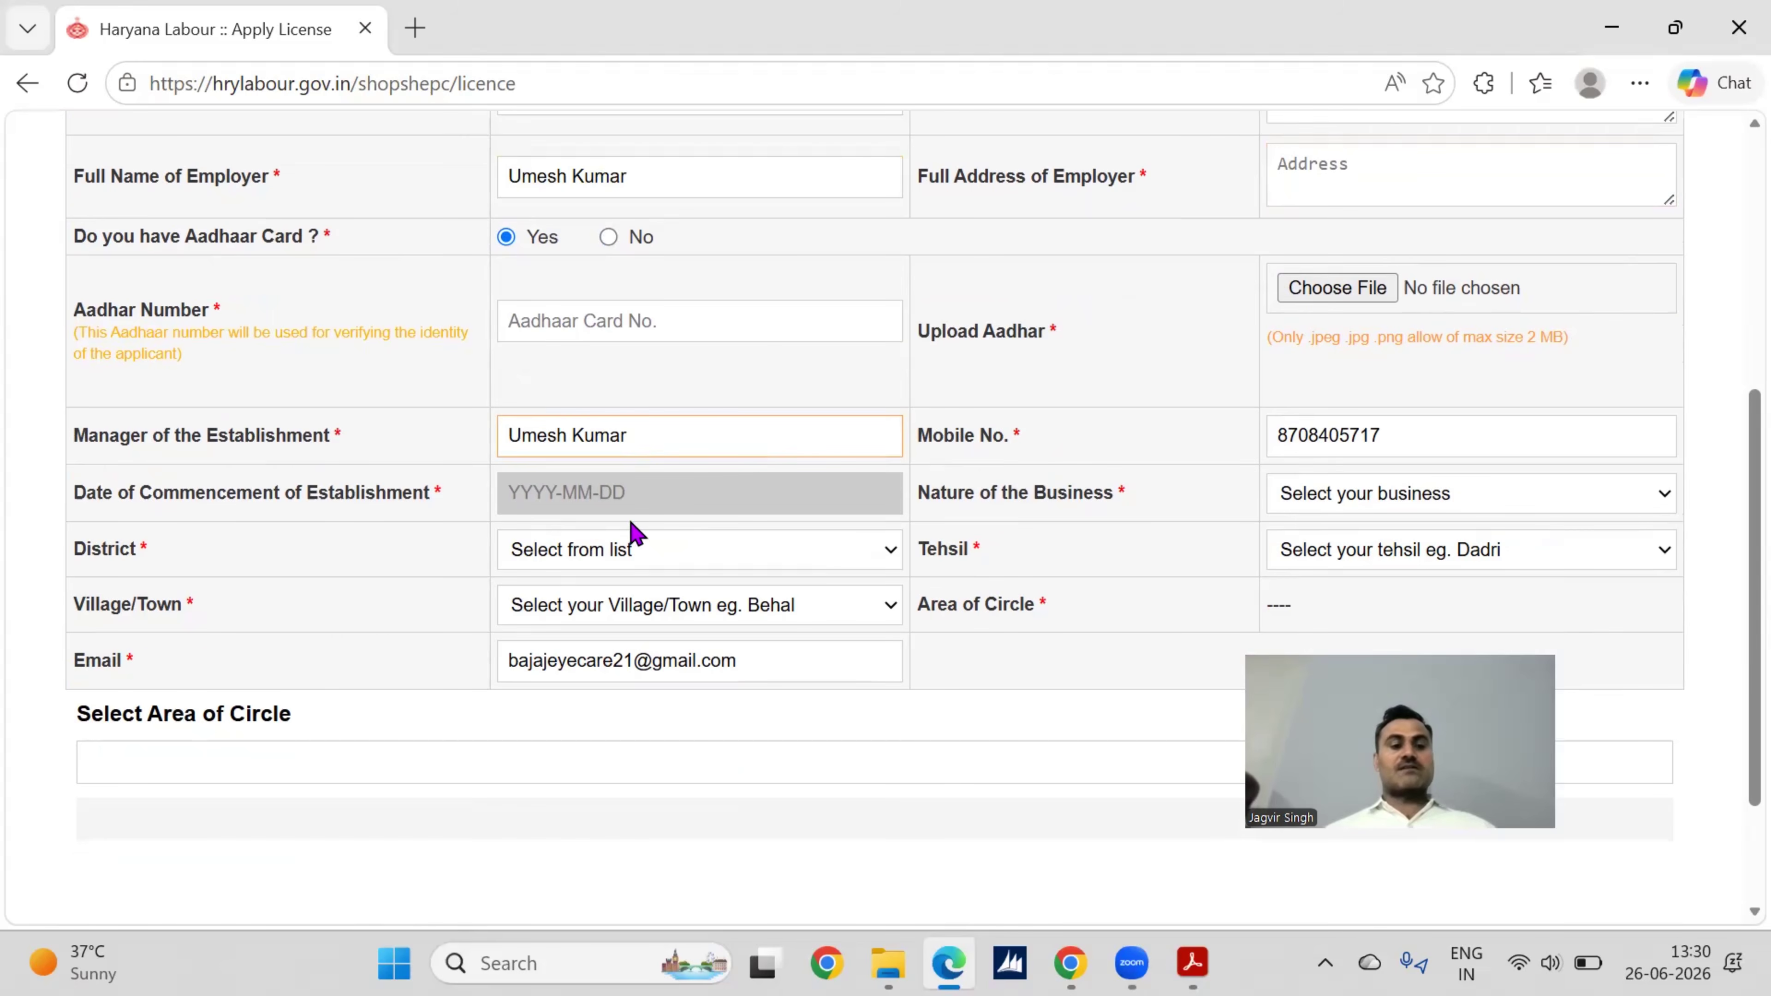
{"action": "left_click", "coordinate": [546, 508]}
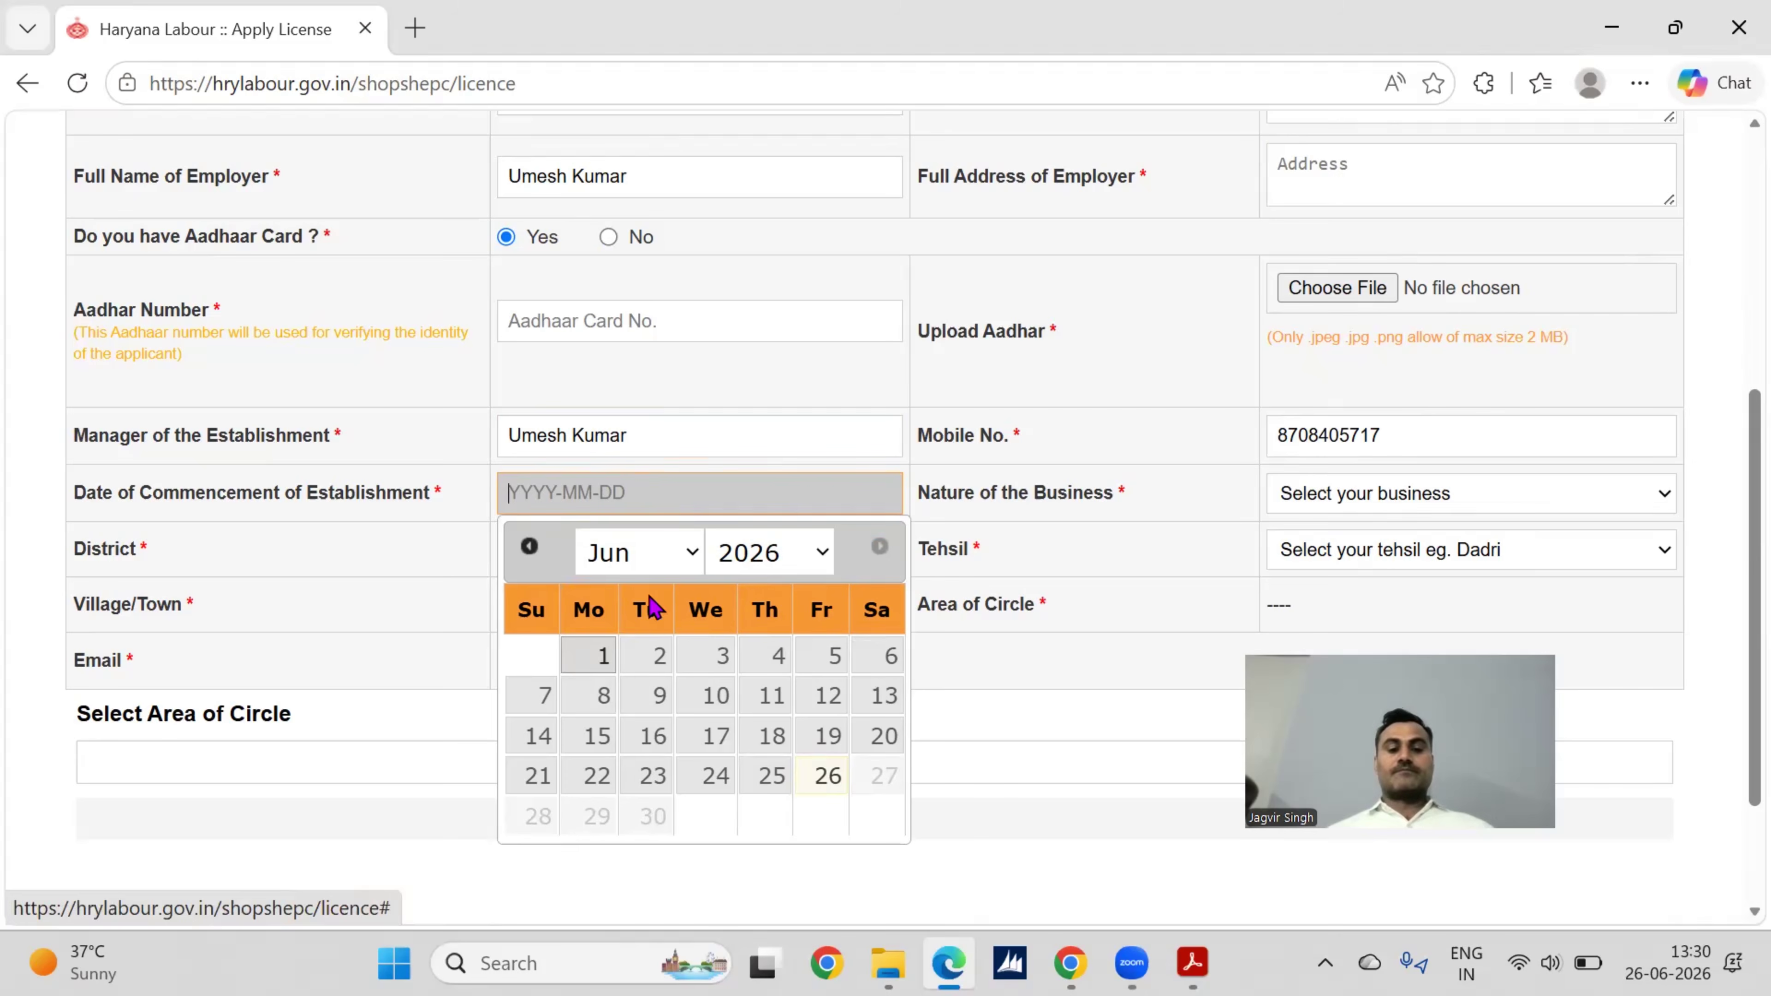
{"action": "left_click", "coordinate": [696, 562]}
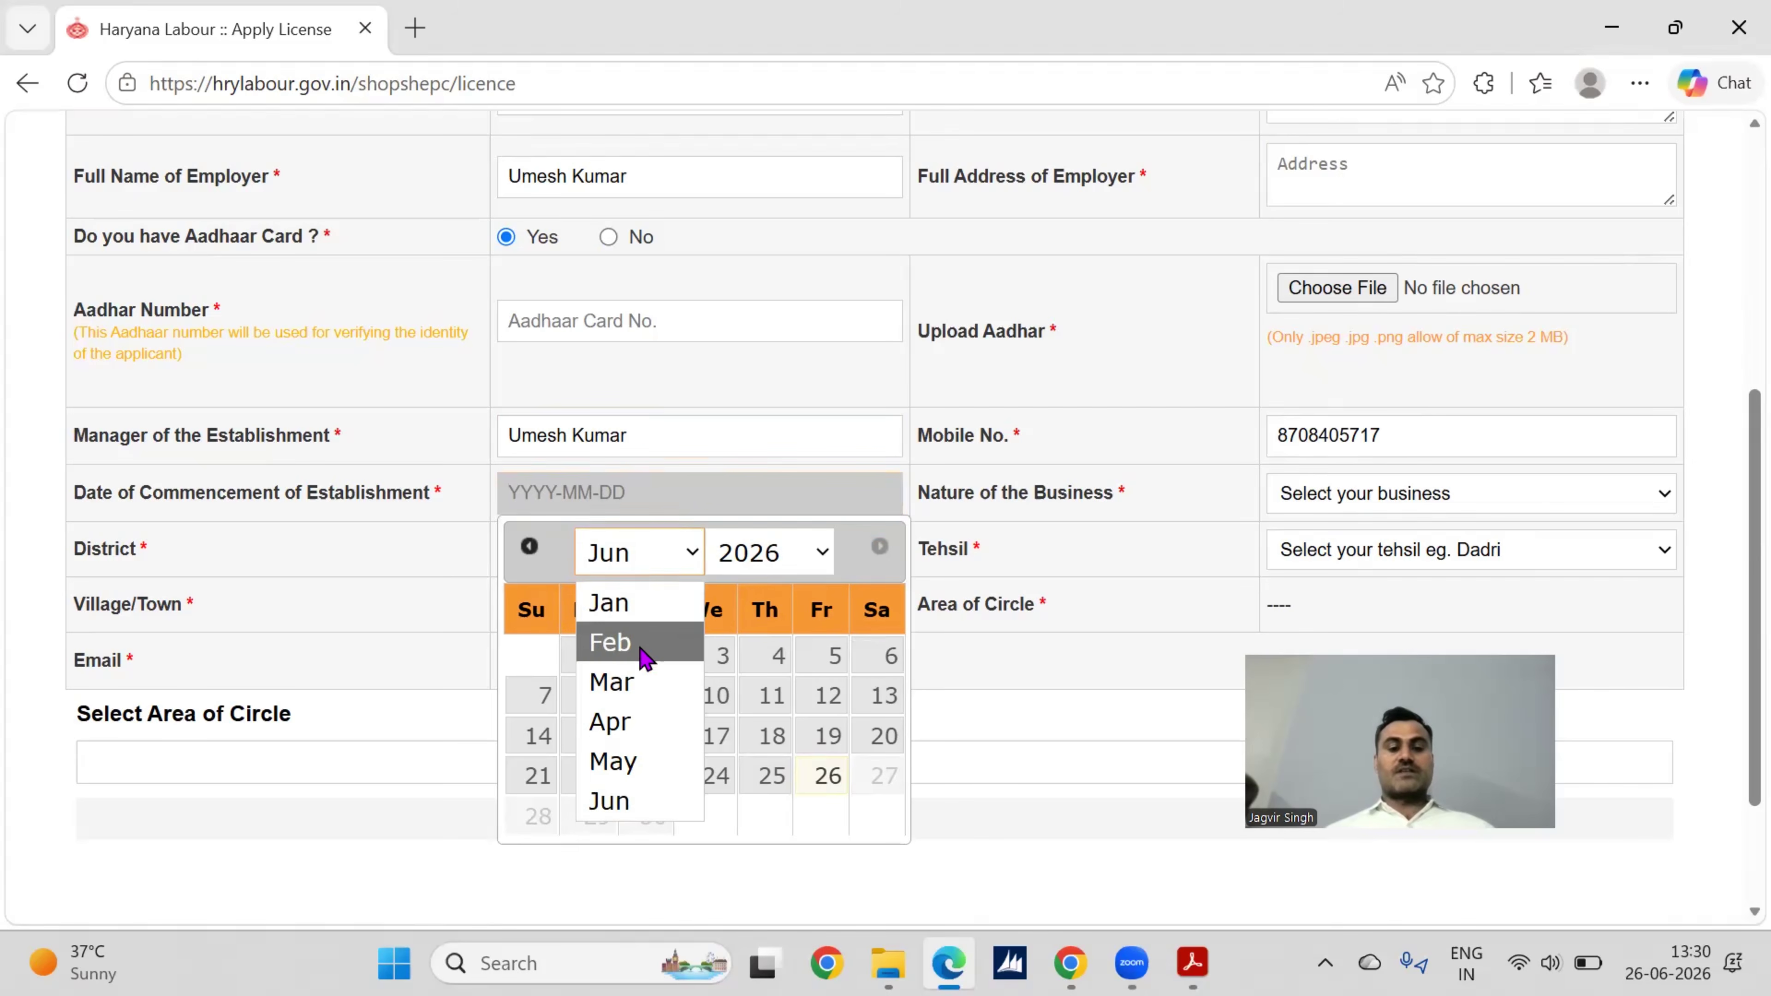
{"action": "left_click", "coordinate": [613, 725]}
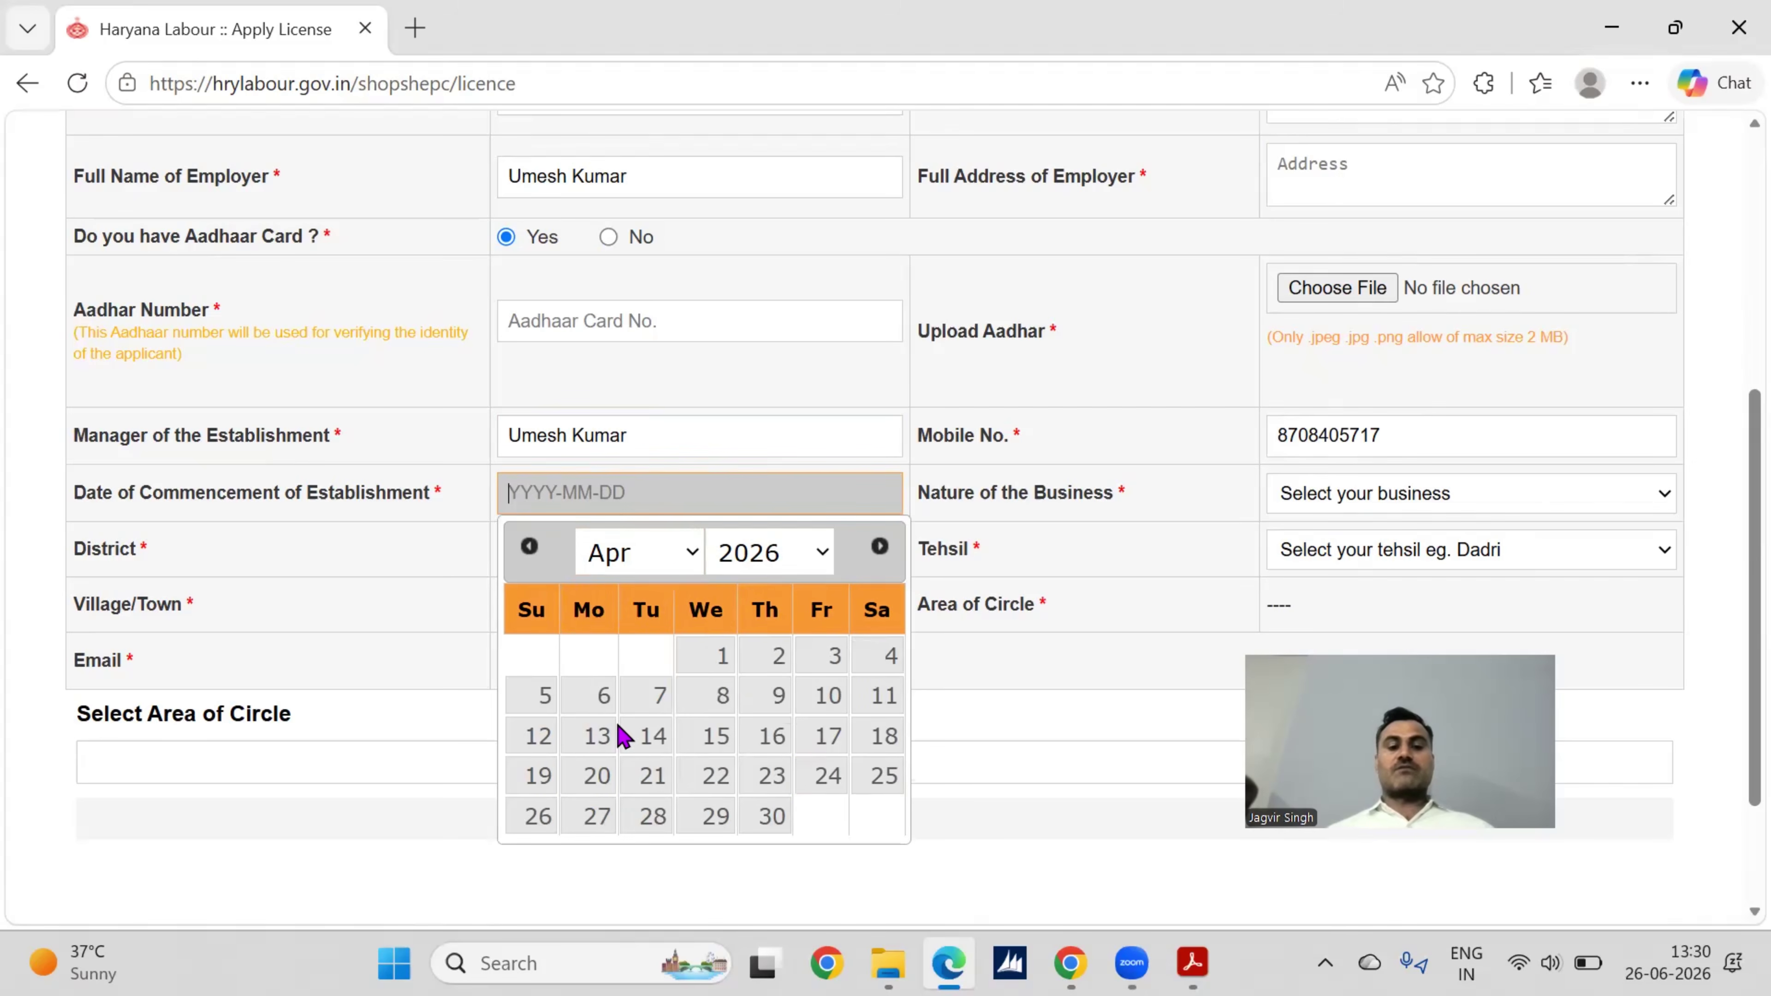
{"action": "left_click", "coordinate": [711, 656]}
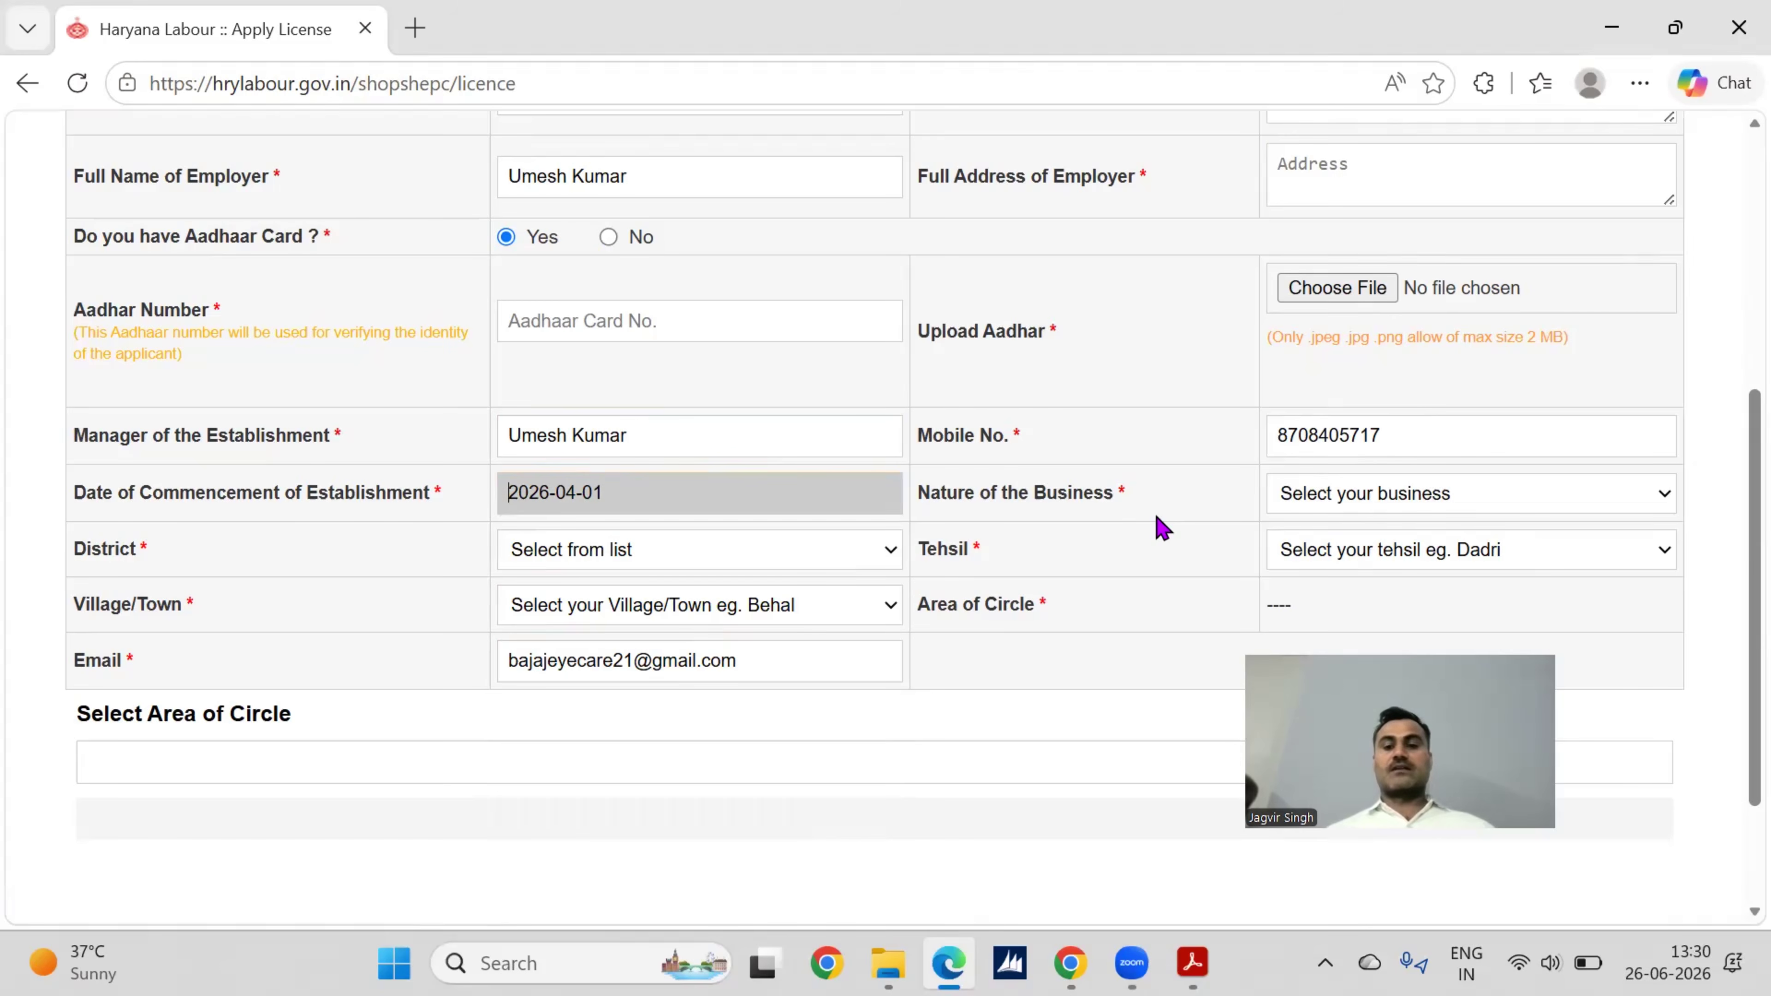
{"action": "left_click", "coordinate": [1399, 512]}
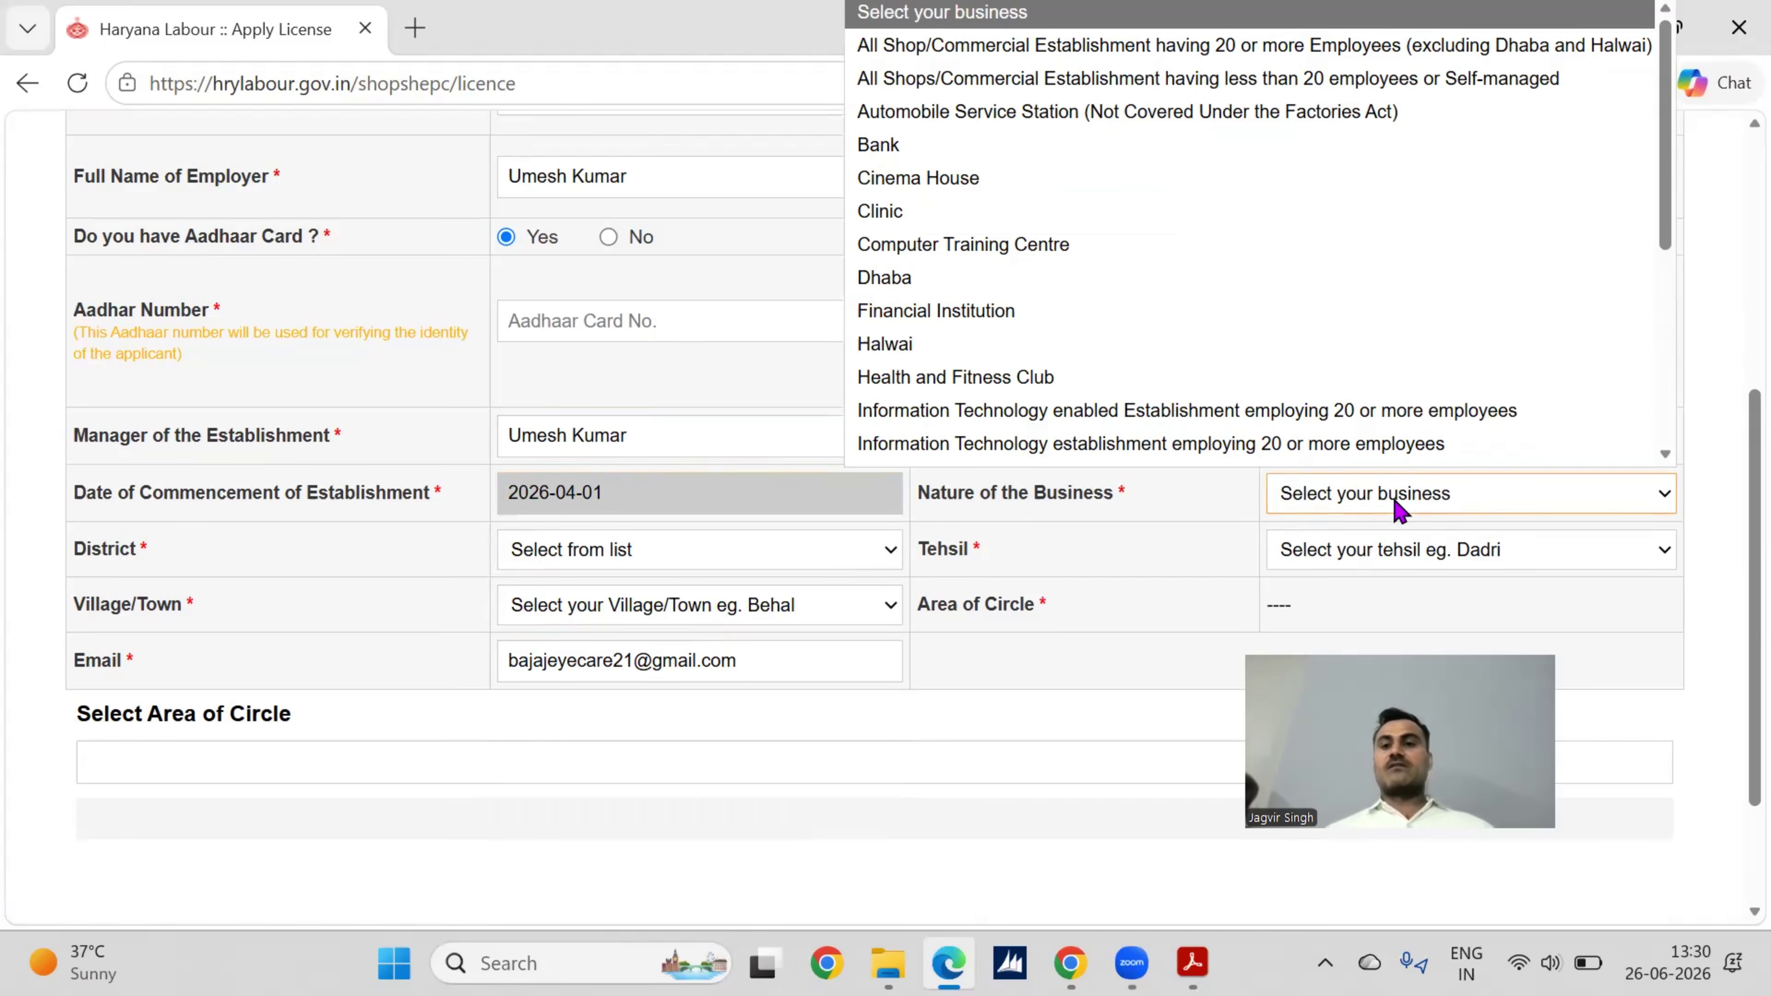
Step: Choose the shops with less than 20 employees business category and enter 'Eye Hospital' as the sub business
{"action": "scroll", "coordinate": [1371, 384], "scroll_direction": "down", "scroll_amount": 1}
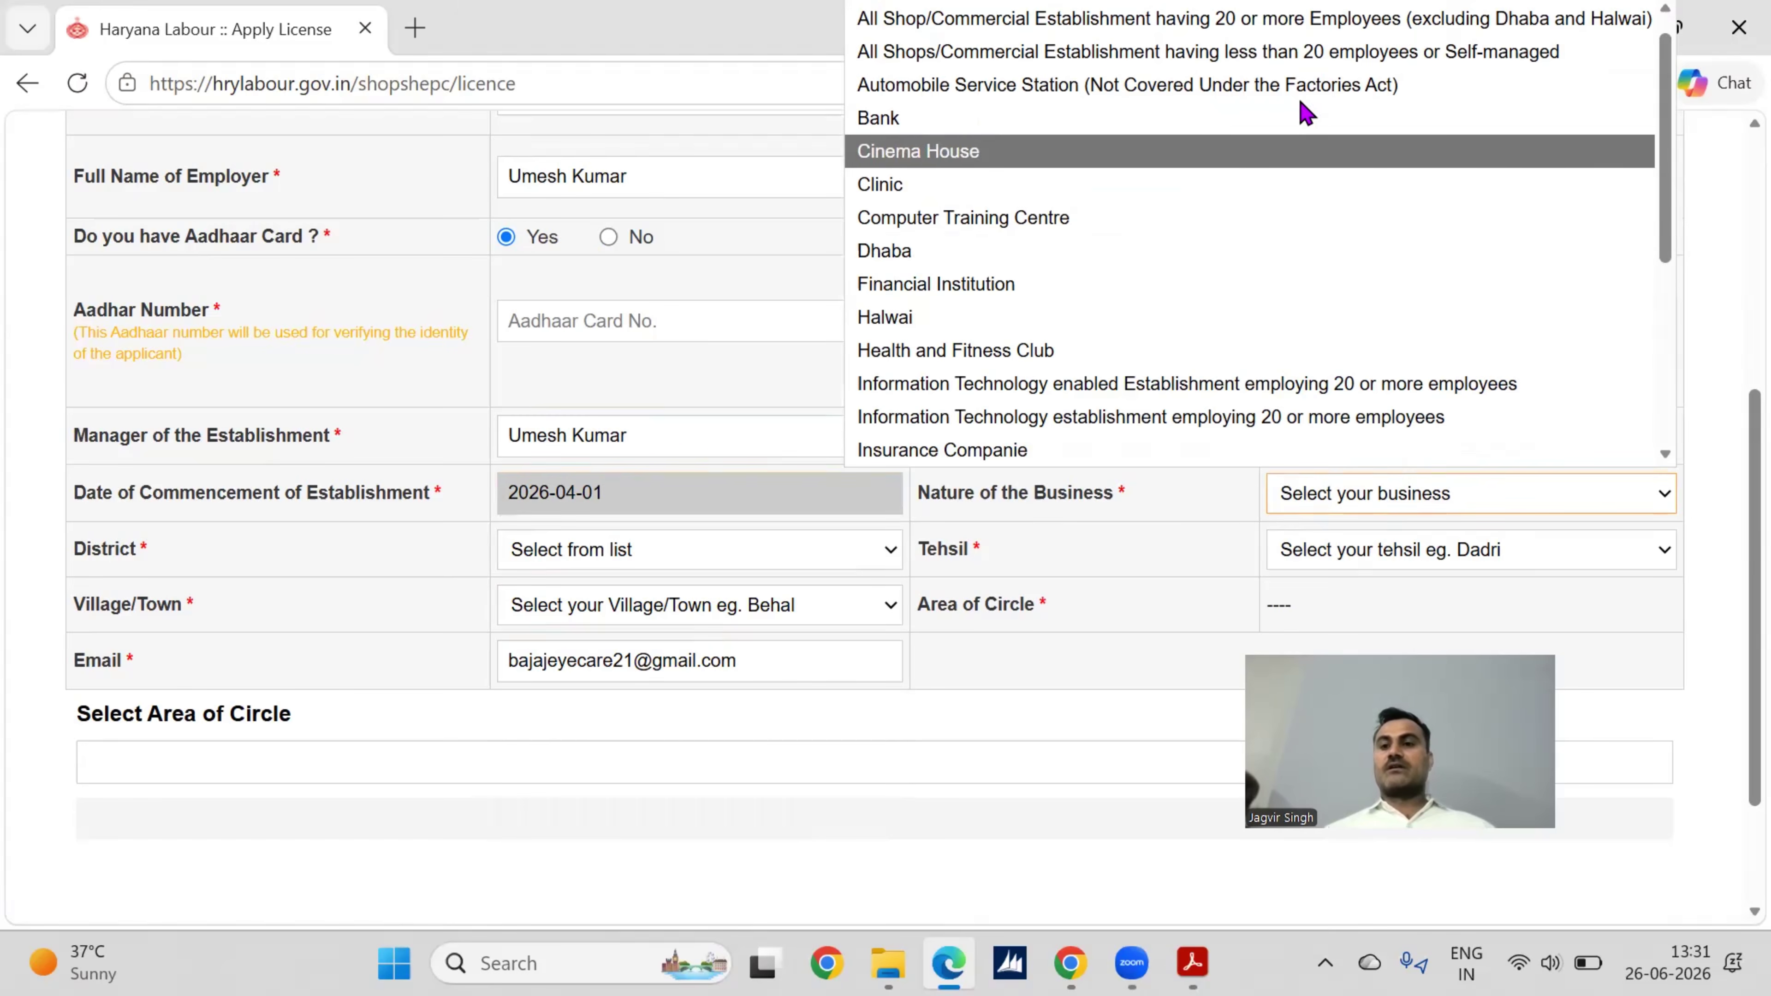
{"action": "left_click", "coordinate": [1268, 68]}
{"action": "scroll", "coordinate": [1567, 457], "scroll_direction": "down", "scroll_amount": 1}
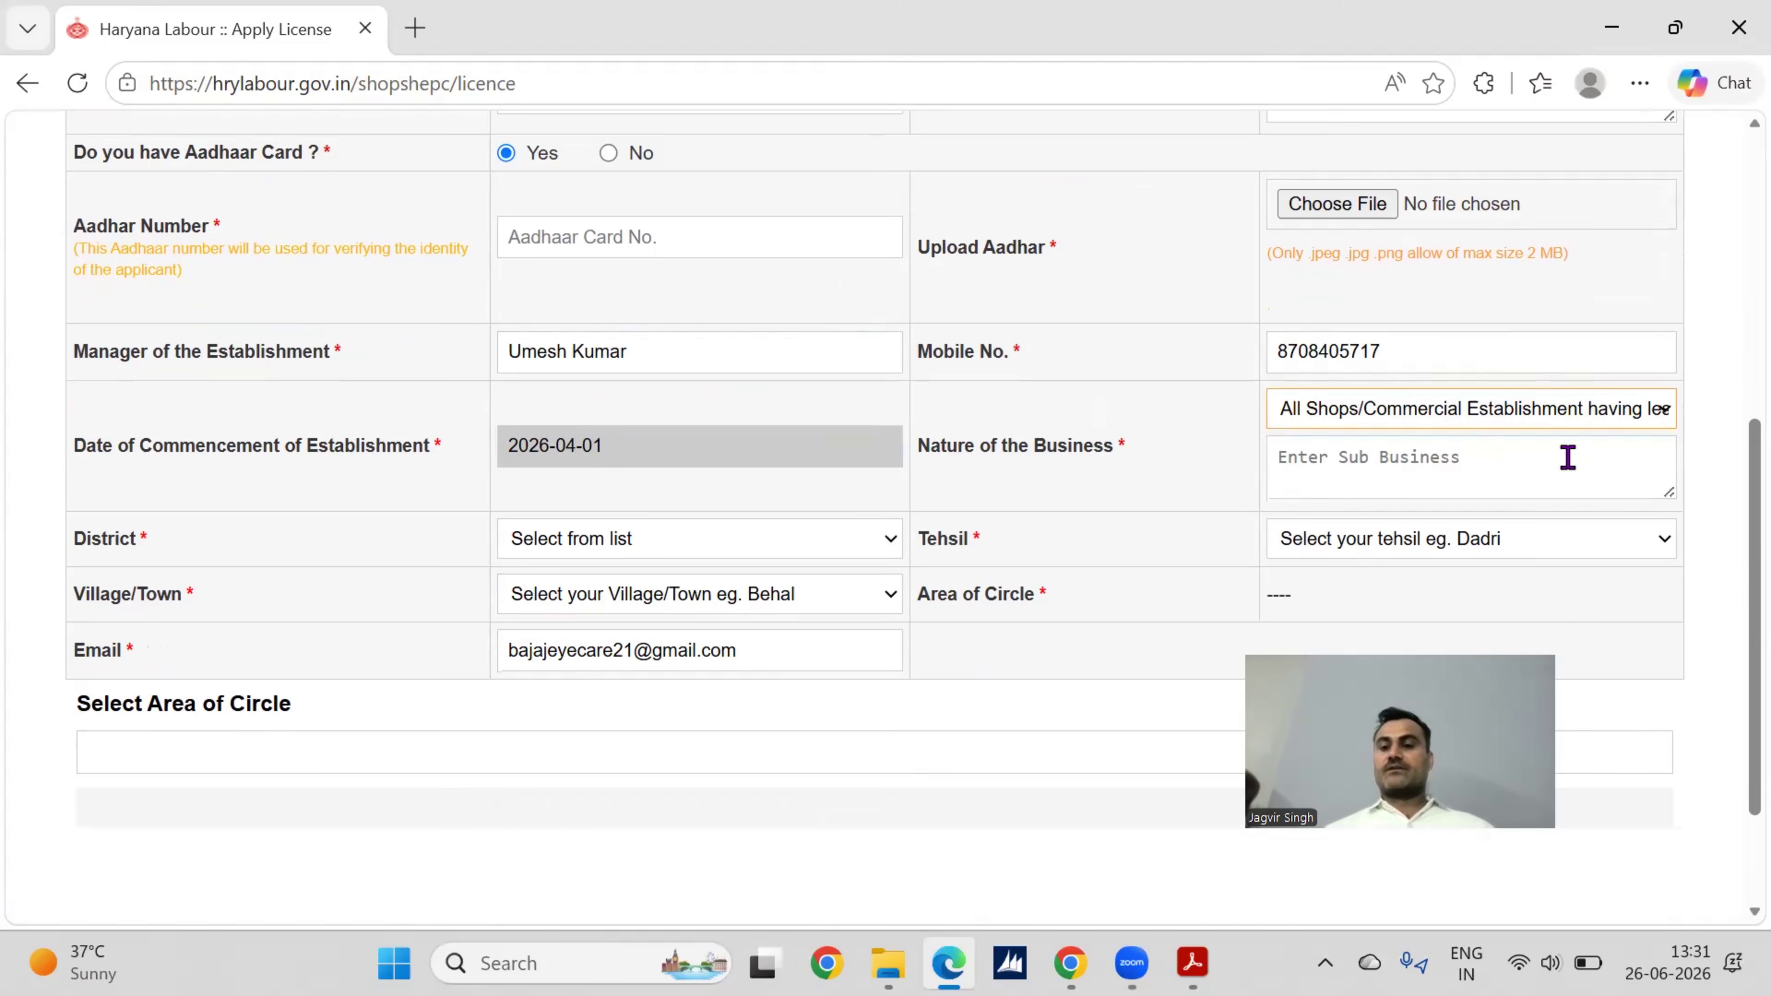
{"action": "scroll", "coordinate": [1479, 445], "scroll_direction": "down", "scroll_amount": 1}
{"action": "left_click", "coordinate": [1479, 445]}
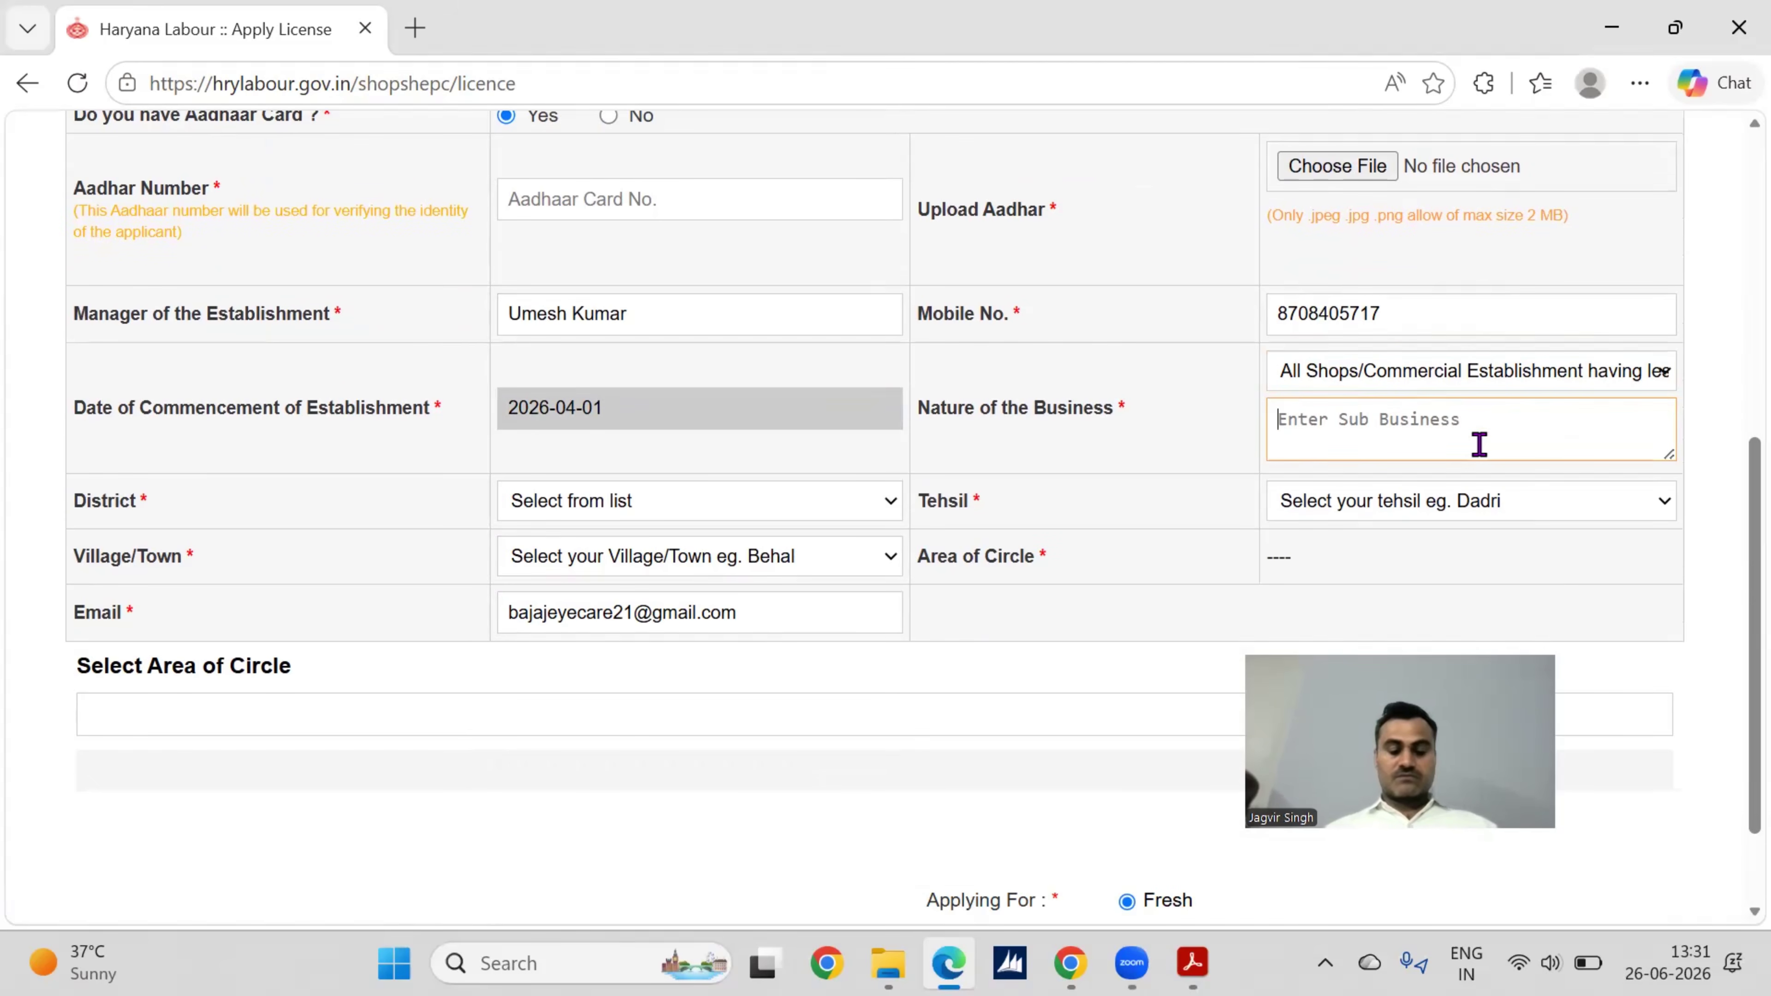
{"action": "type", "text": "Eye Hosp"}
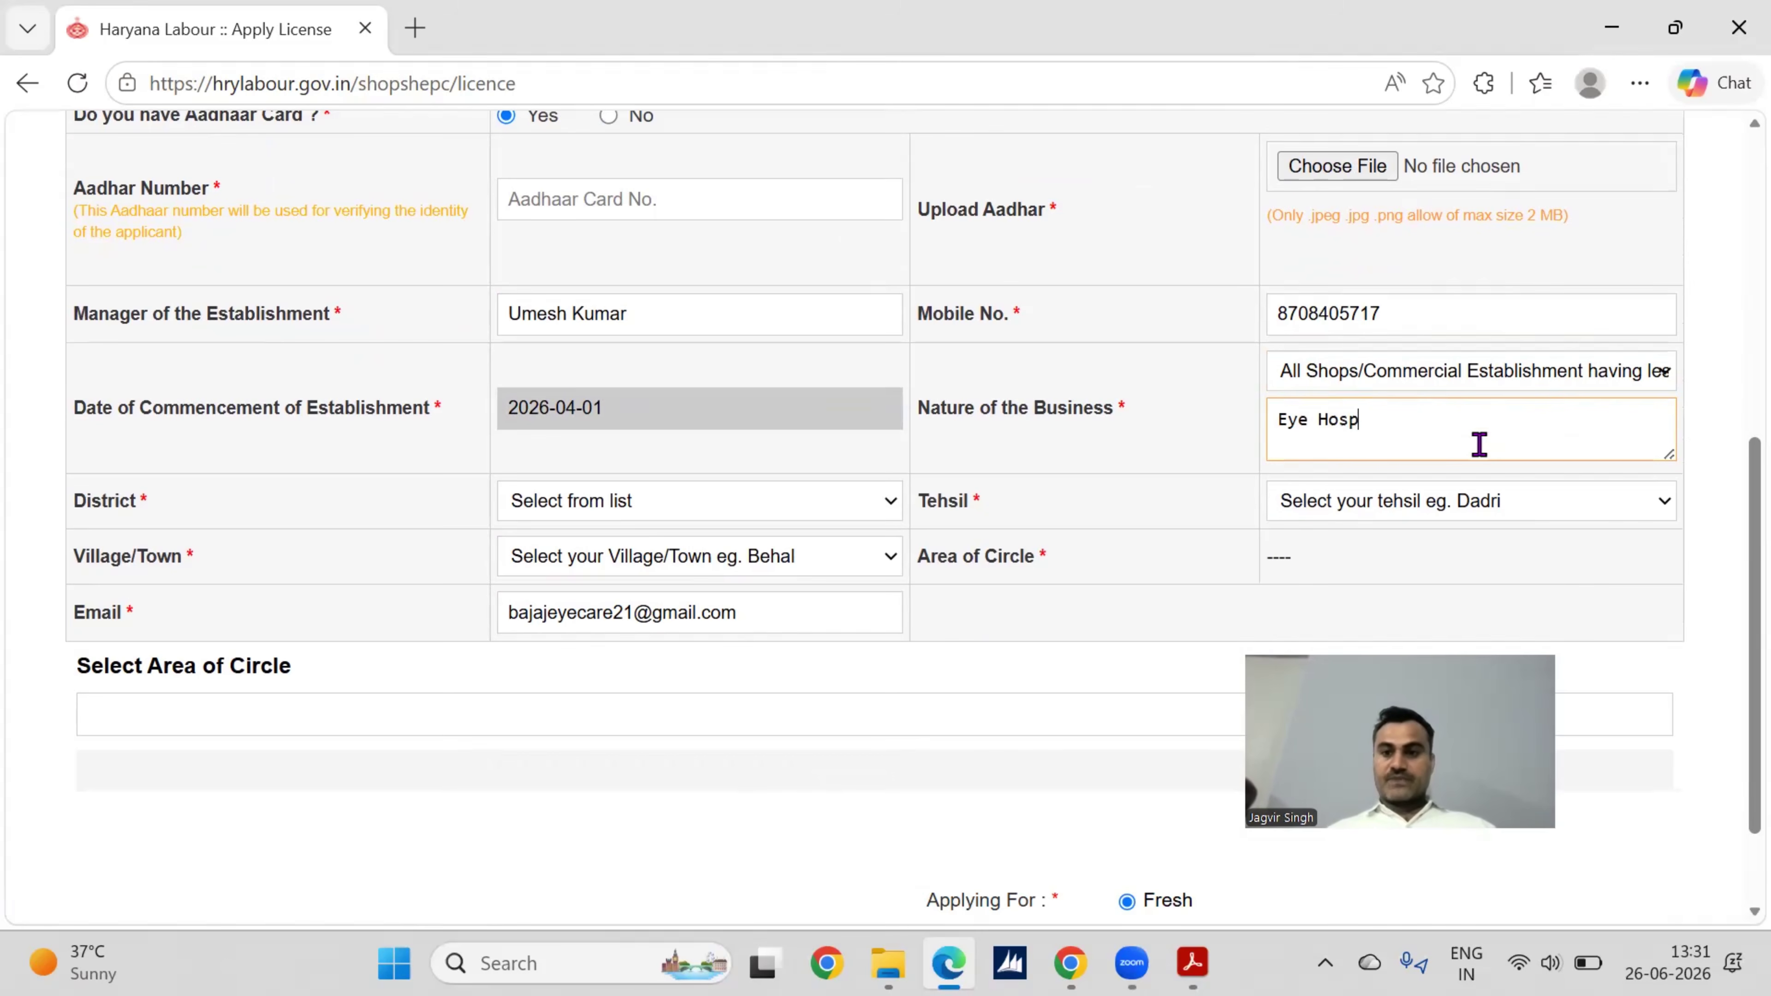
{"action": "type", "text": "ital"}
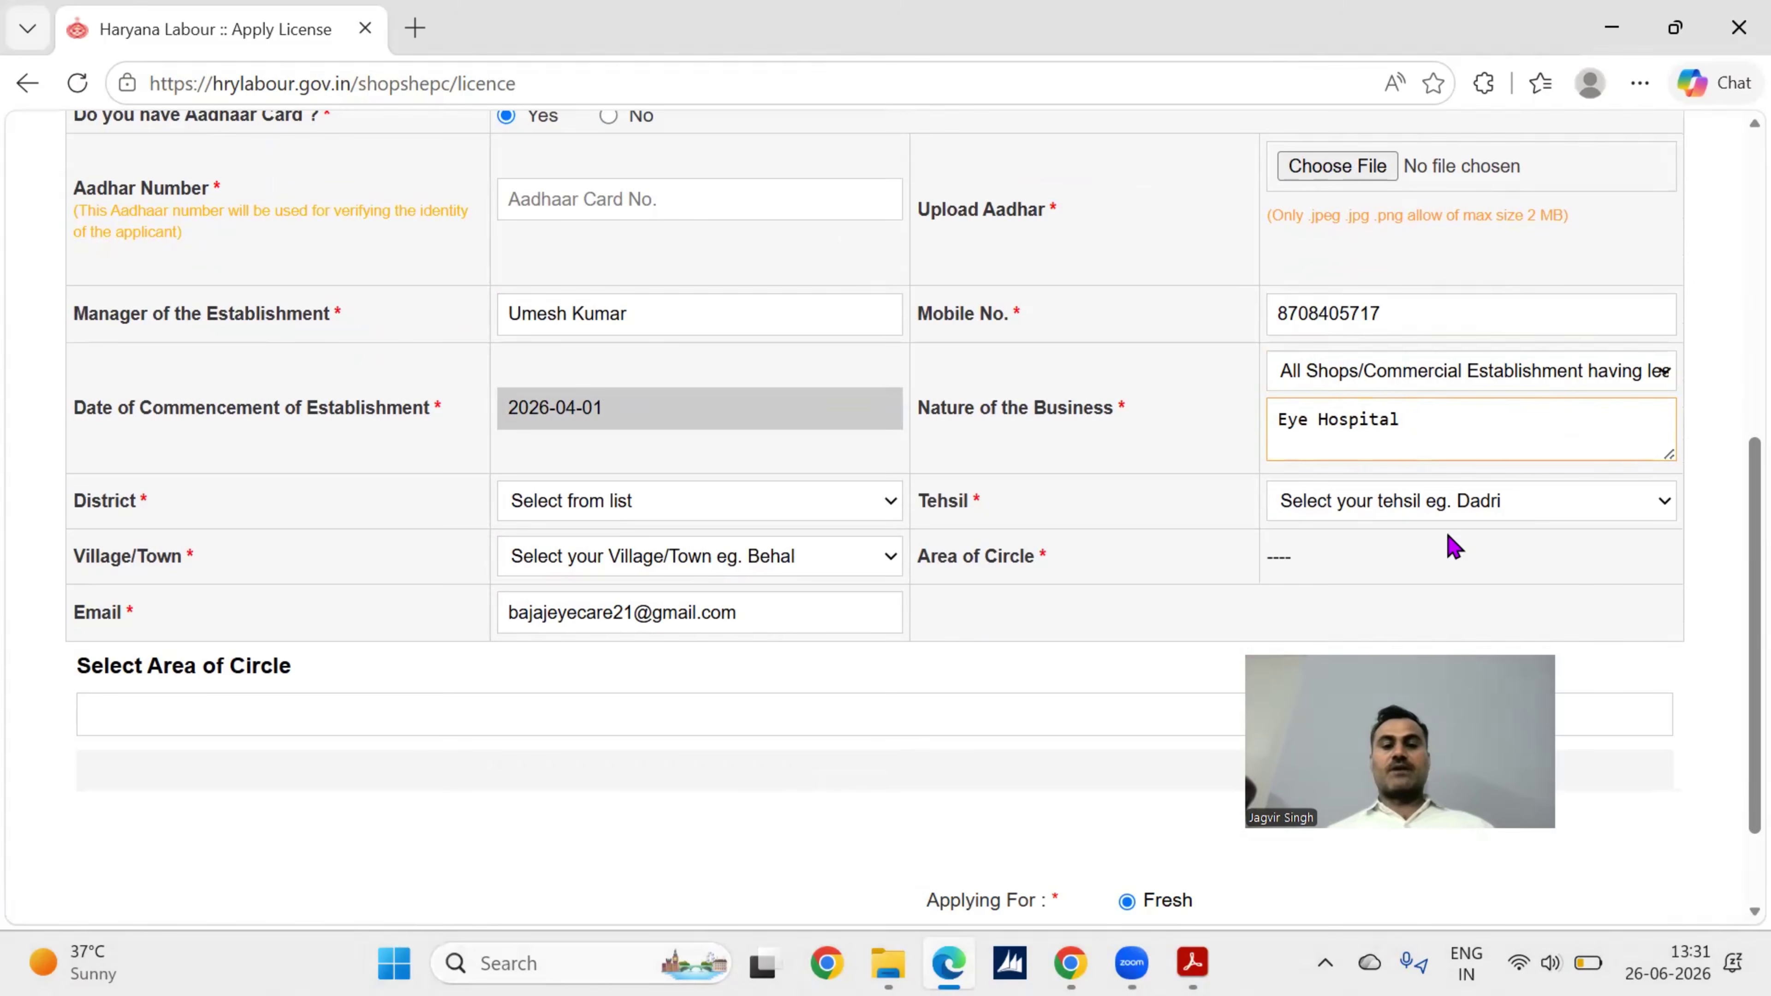
{"action": "left_click", "coordinate": [812, 509]}
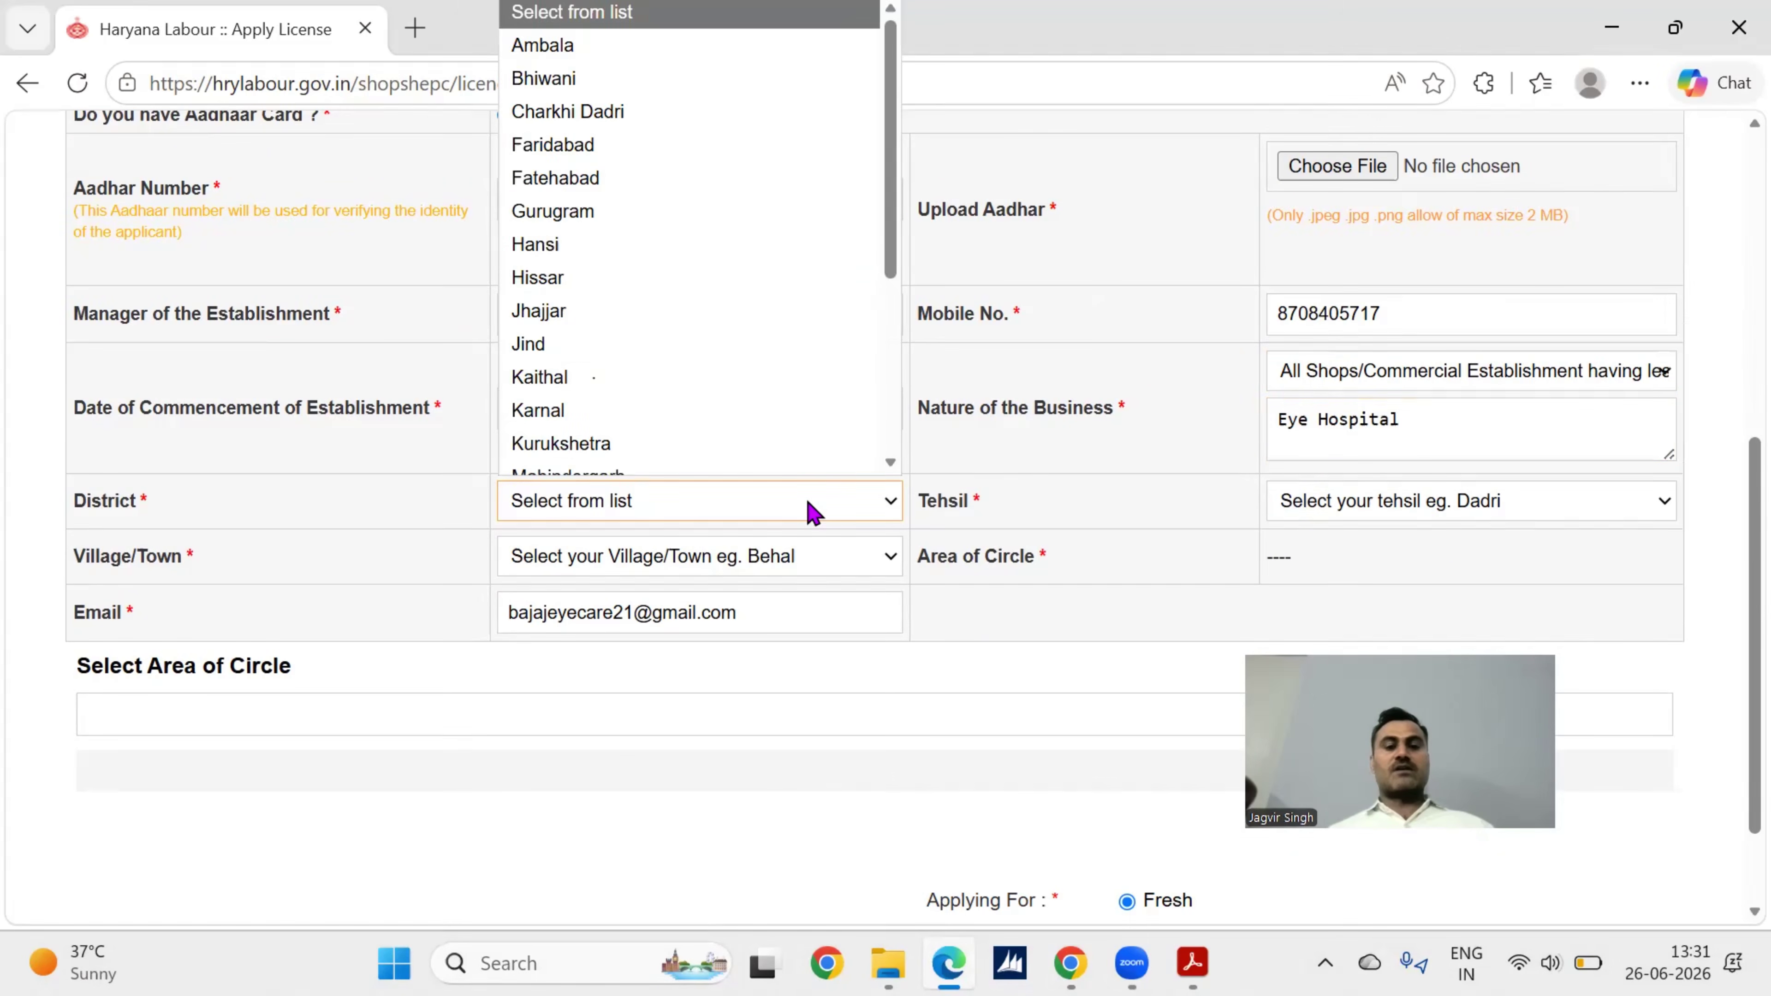
{"action": "type", "text": "rohtak"}
{"action": "key", "text": "Return"}
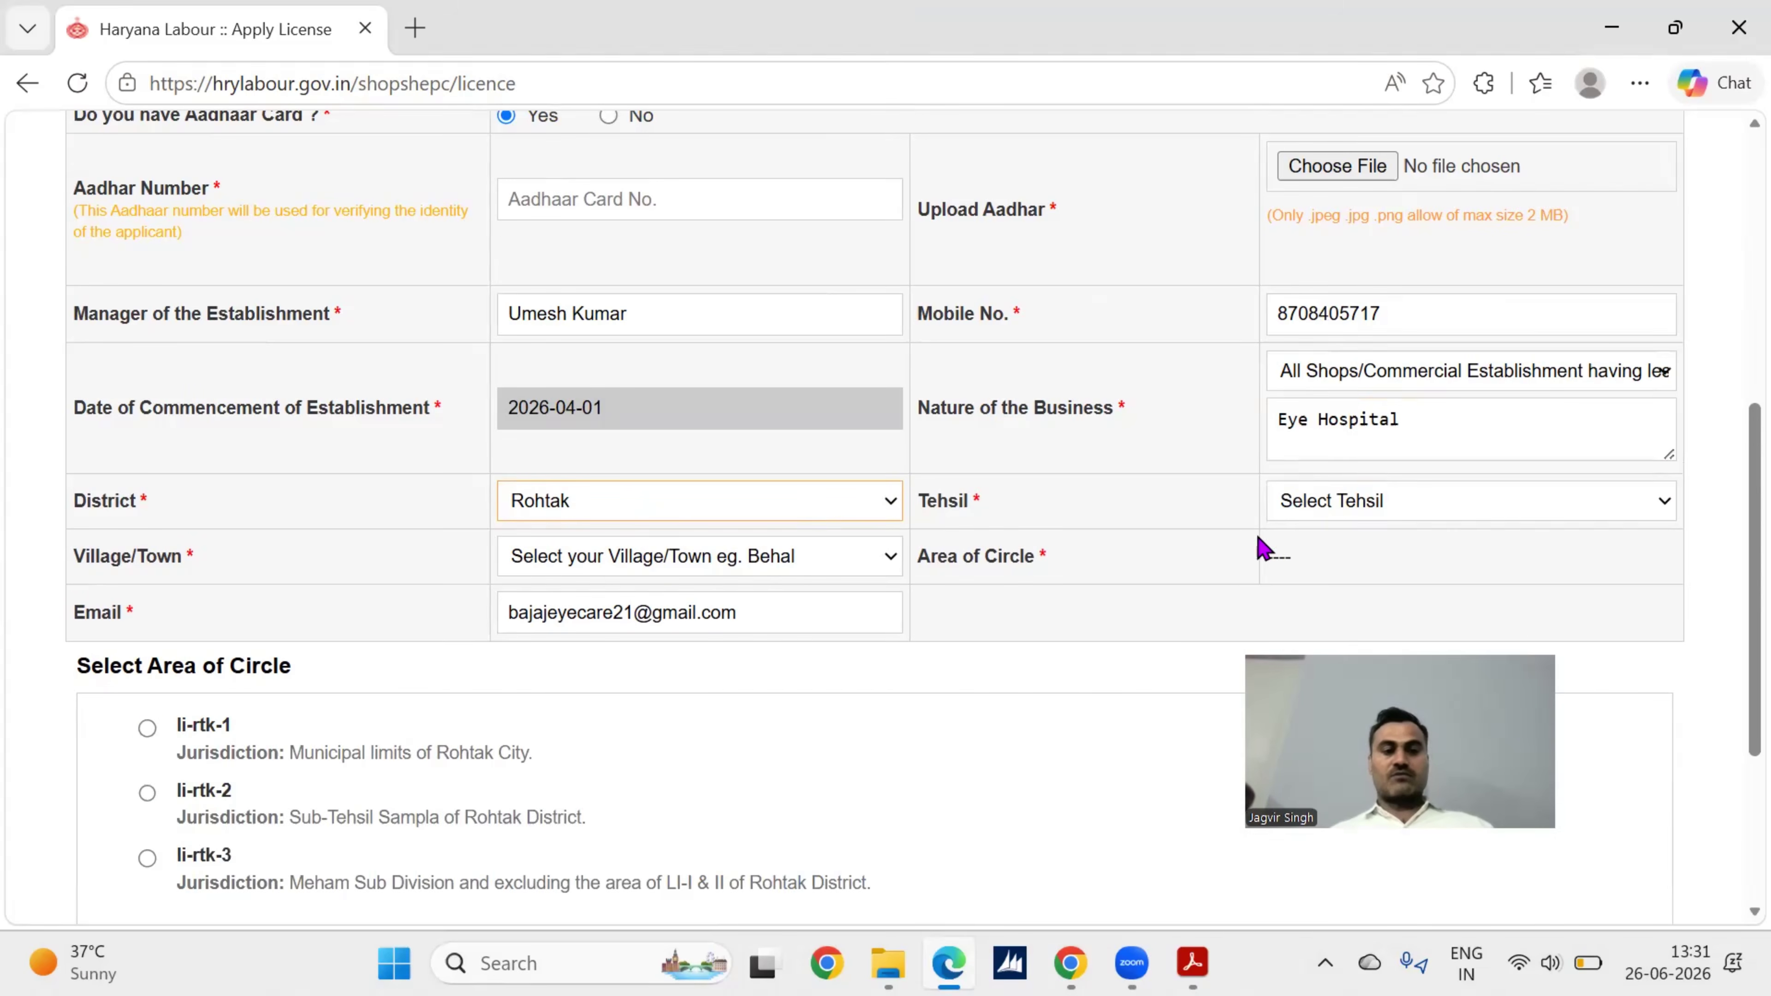
{"action": "left_click", "coordinate": [1354, 516]}
{"action": "type", "text": "r"}
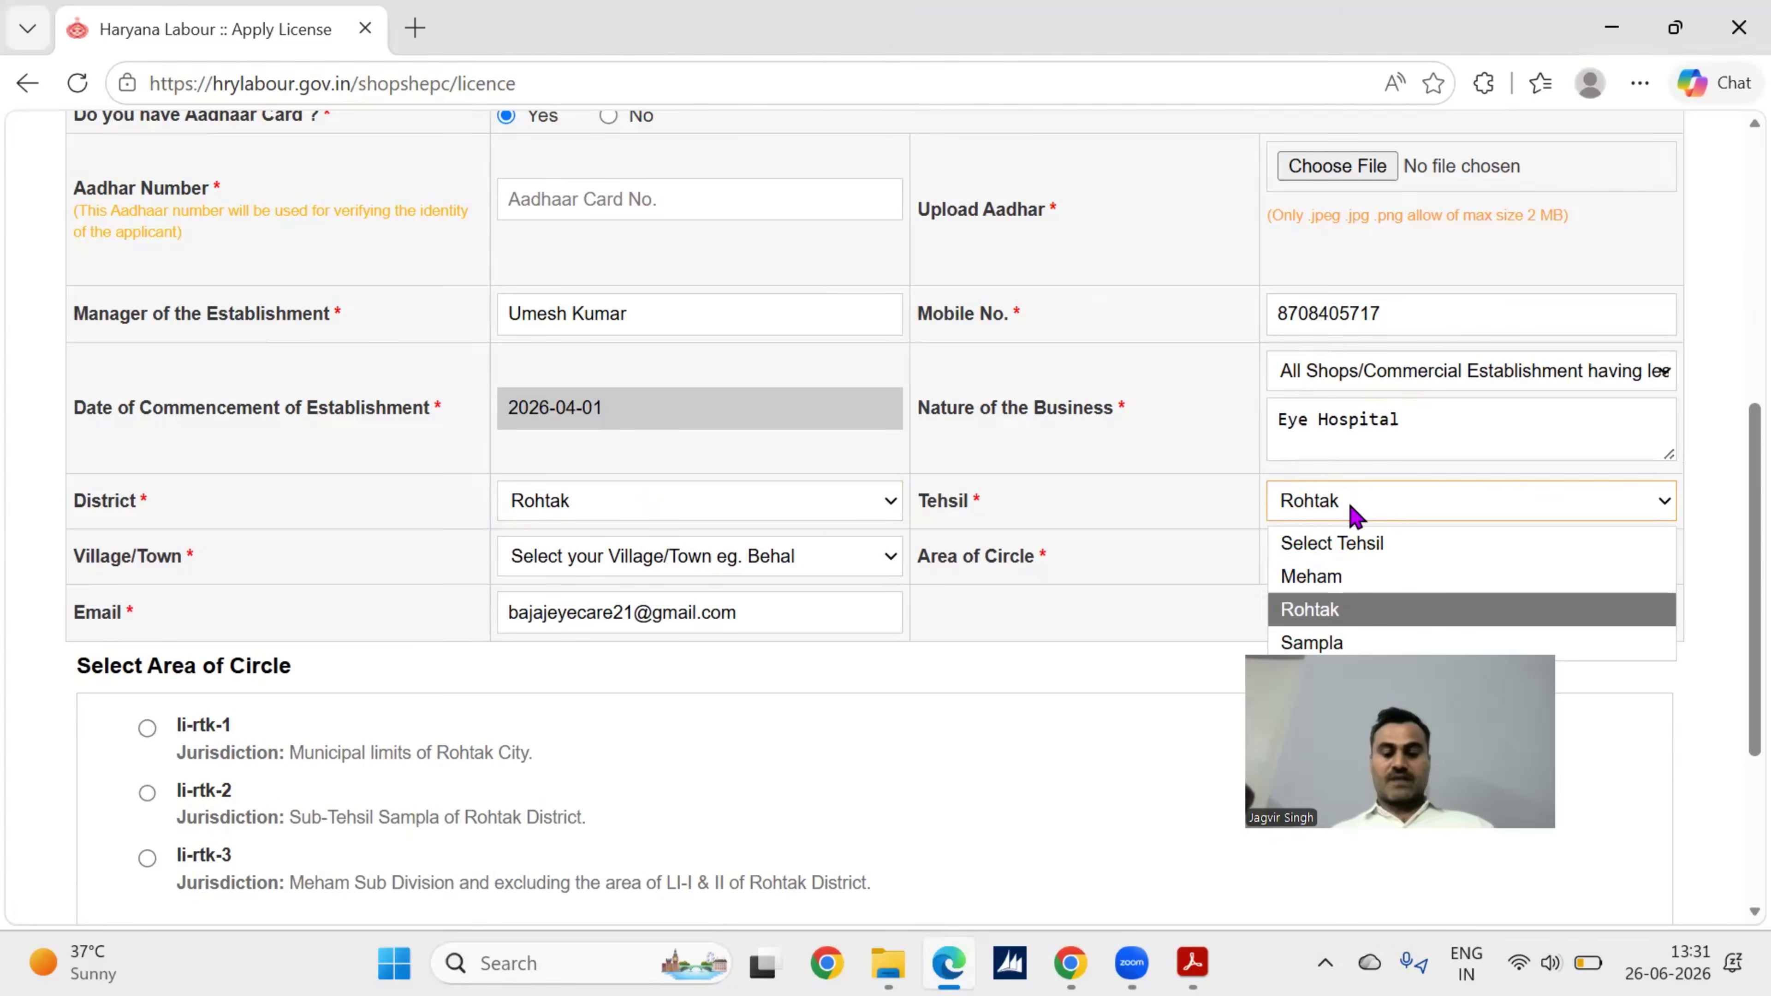
{"action": "key", "text": "Return"}
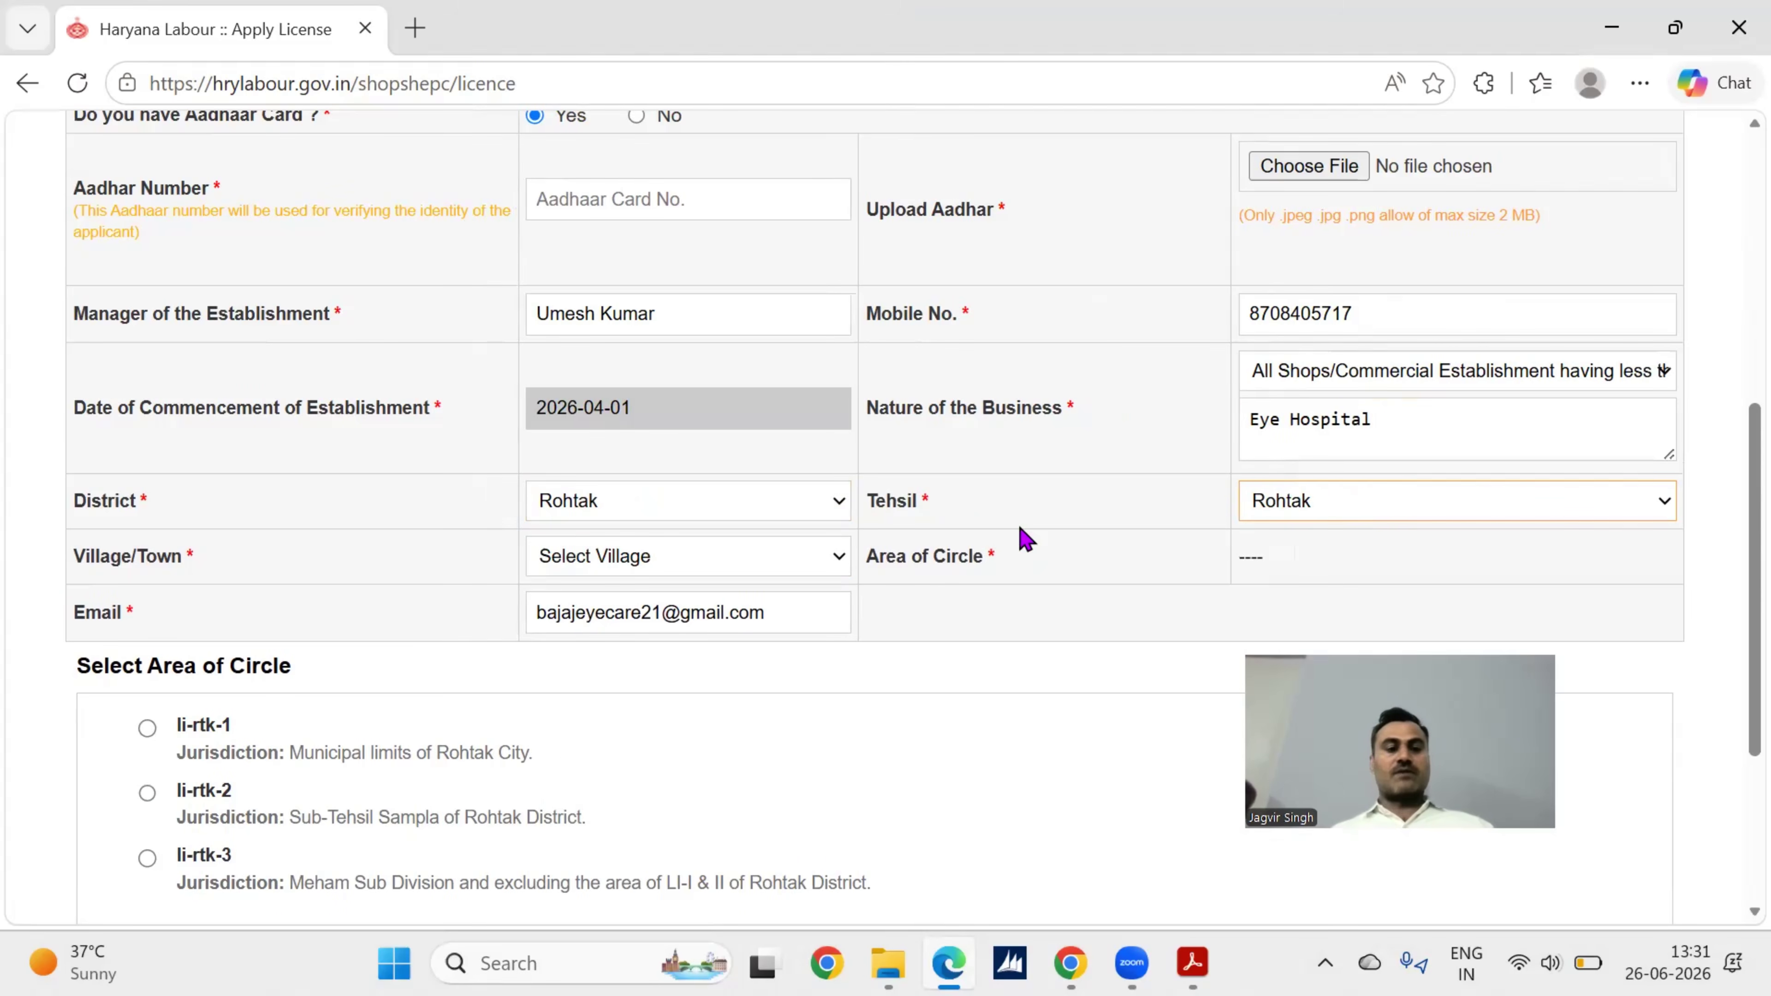
{"action": "scroll", "coordinate": [1025, 538], "scroll_direction": "down", "scroll_amount": 2}
{"action": "left_click", "coordinate": [768, 442]}
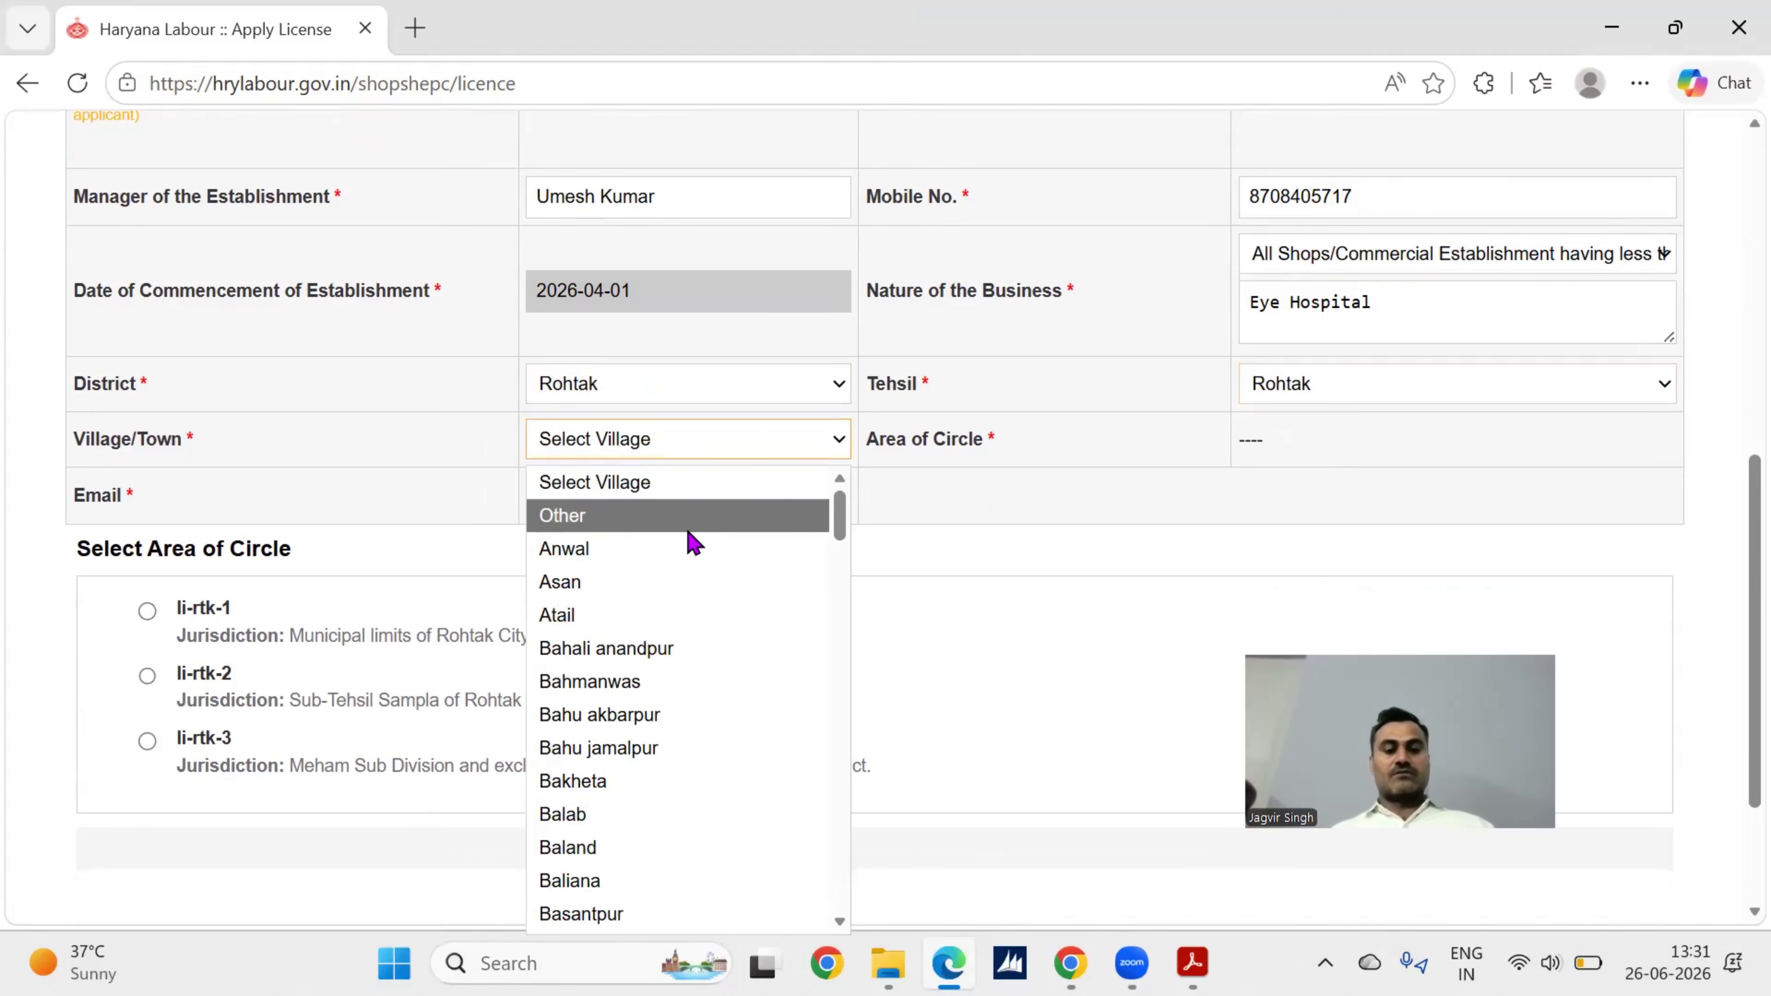
{"action": "type", "text": "ro"}
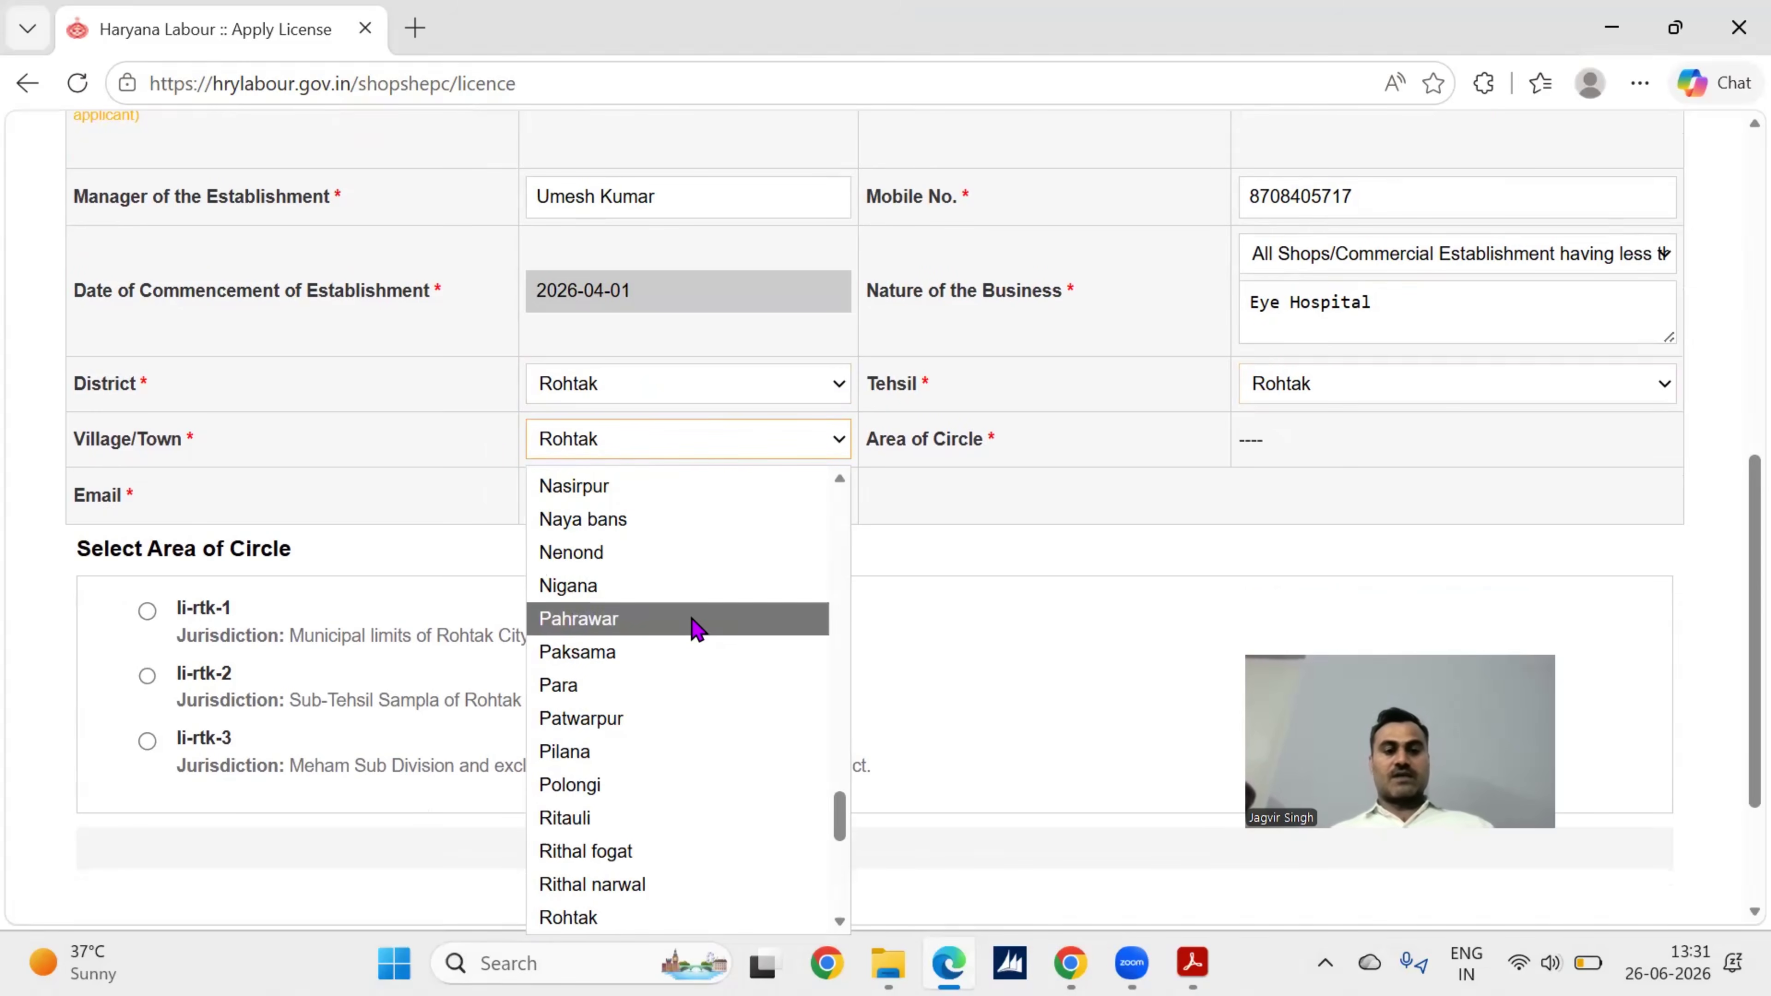
{"action": "scroll", "coordinate": [693, 624], "scroll_direction": "down", "scroll_amount": 3}
{"action": "left_click", "coordinate": [718, 425]}
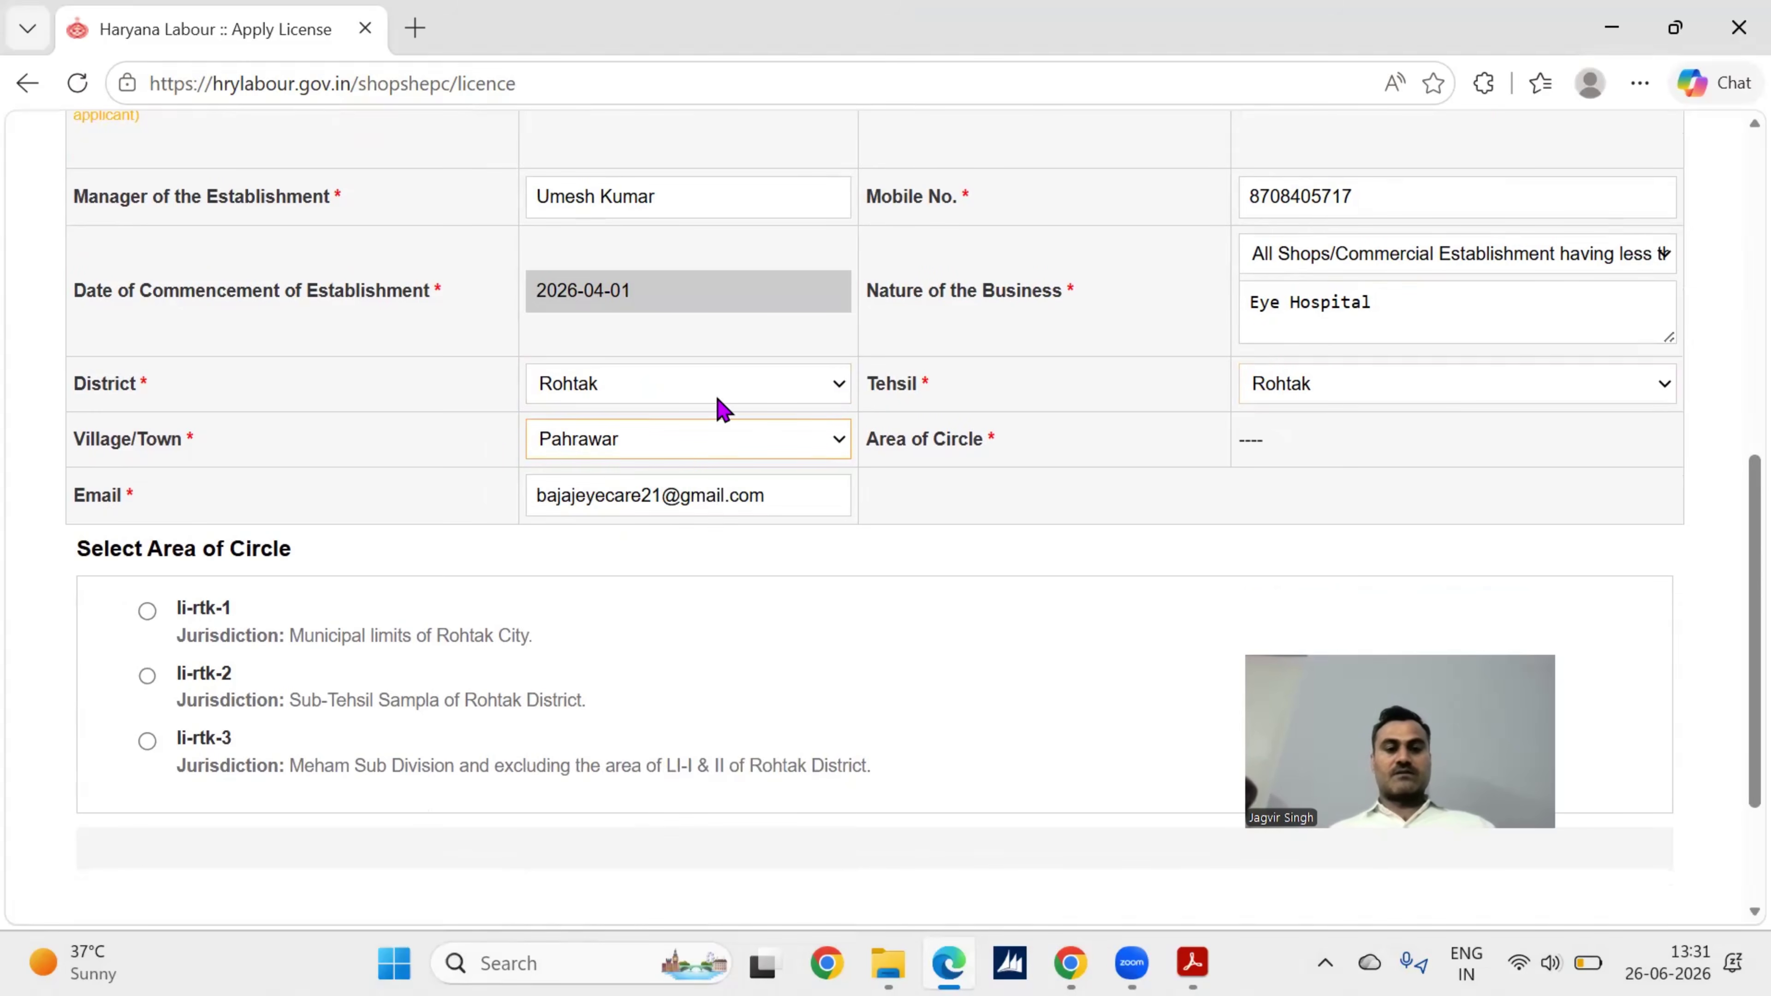
{"action": "left_click", "coordinate": [712, 440]}
{"action": "type", "text": "ro"}
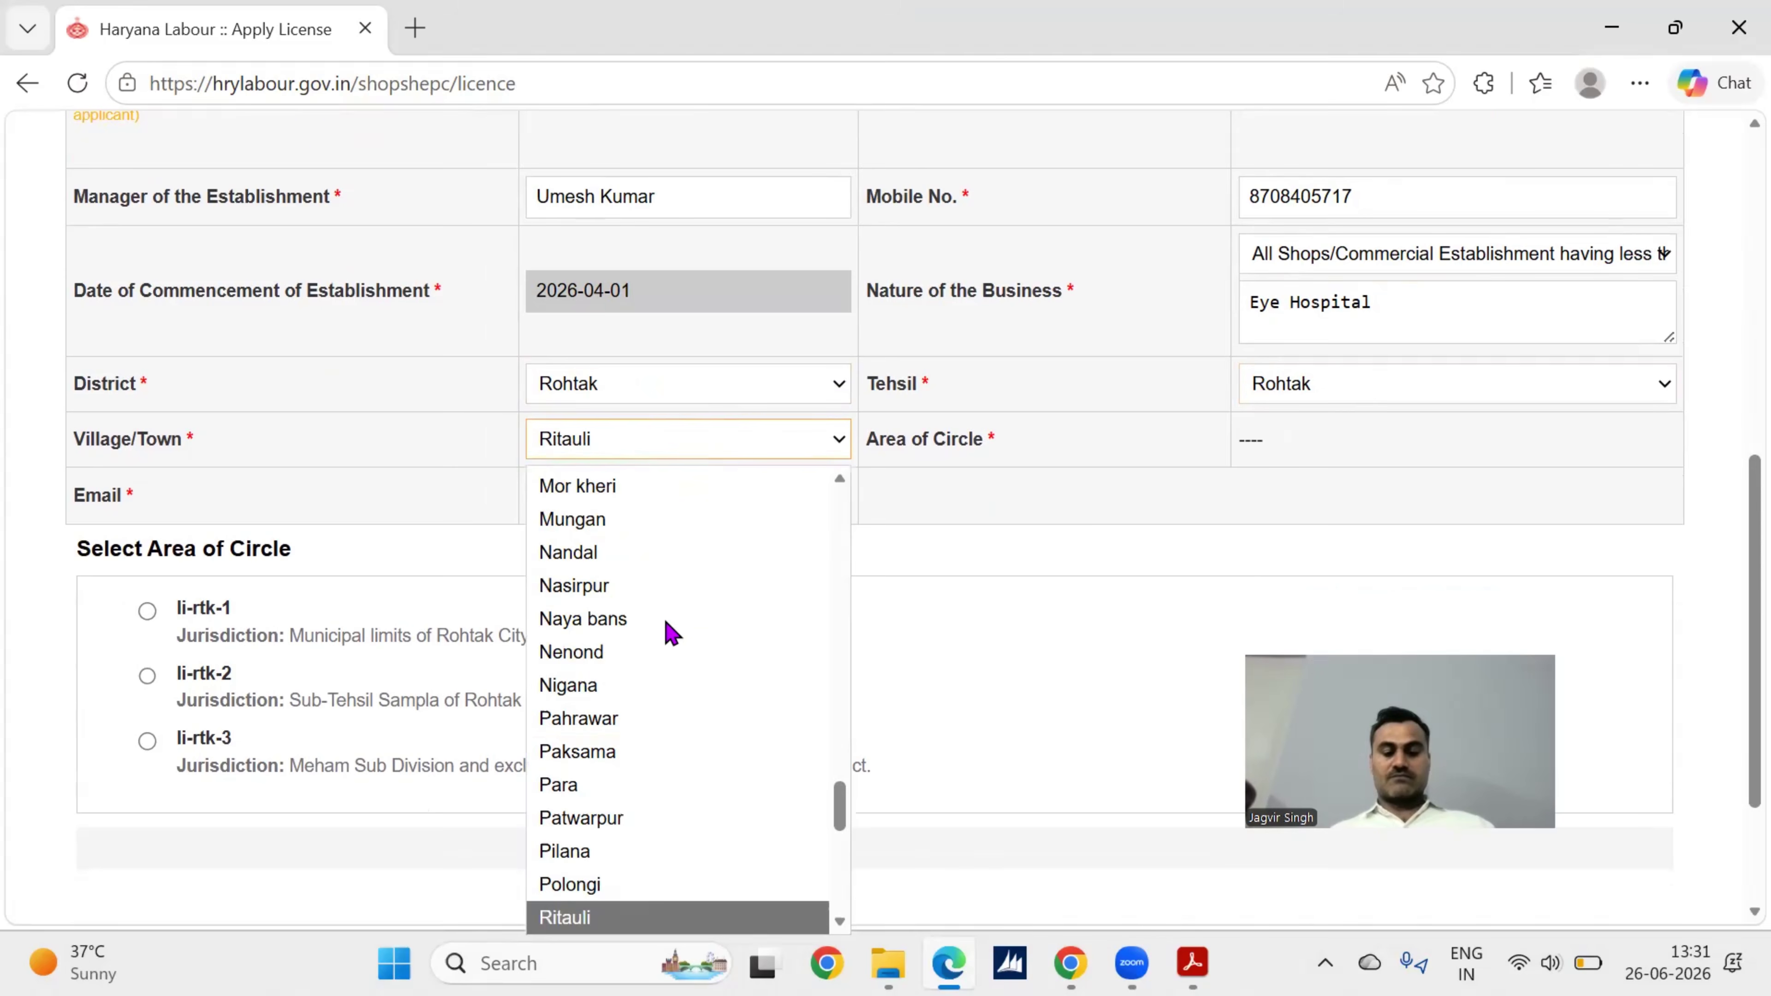
{"action": "scroll", "coordinate": [669, 632], "scroll_direction": "down", "scroll_amount": 3}
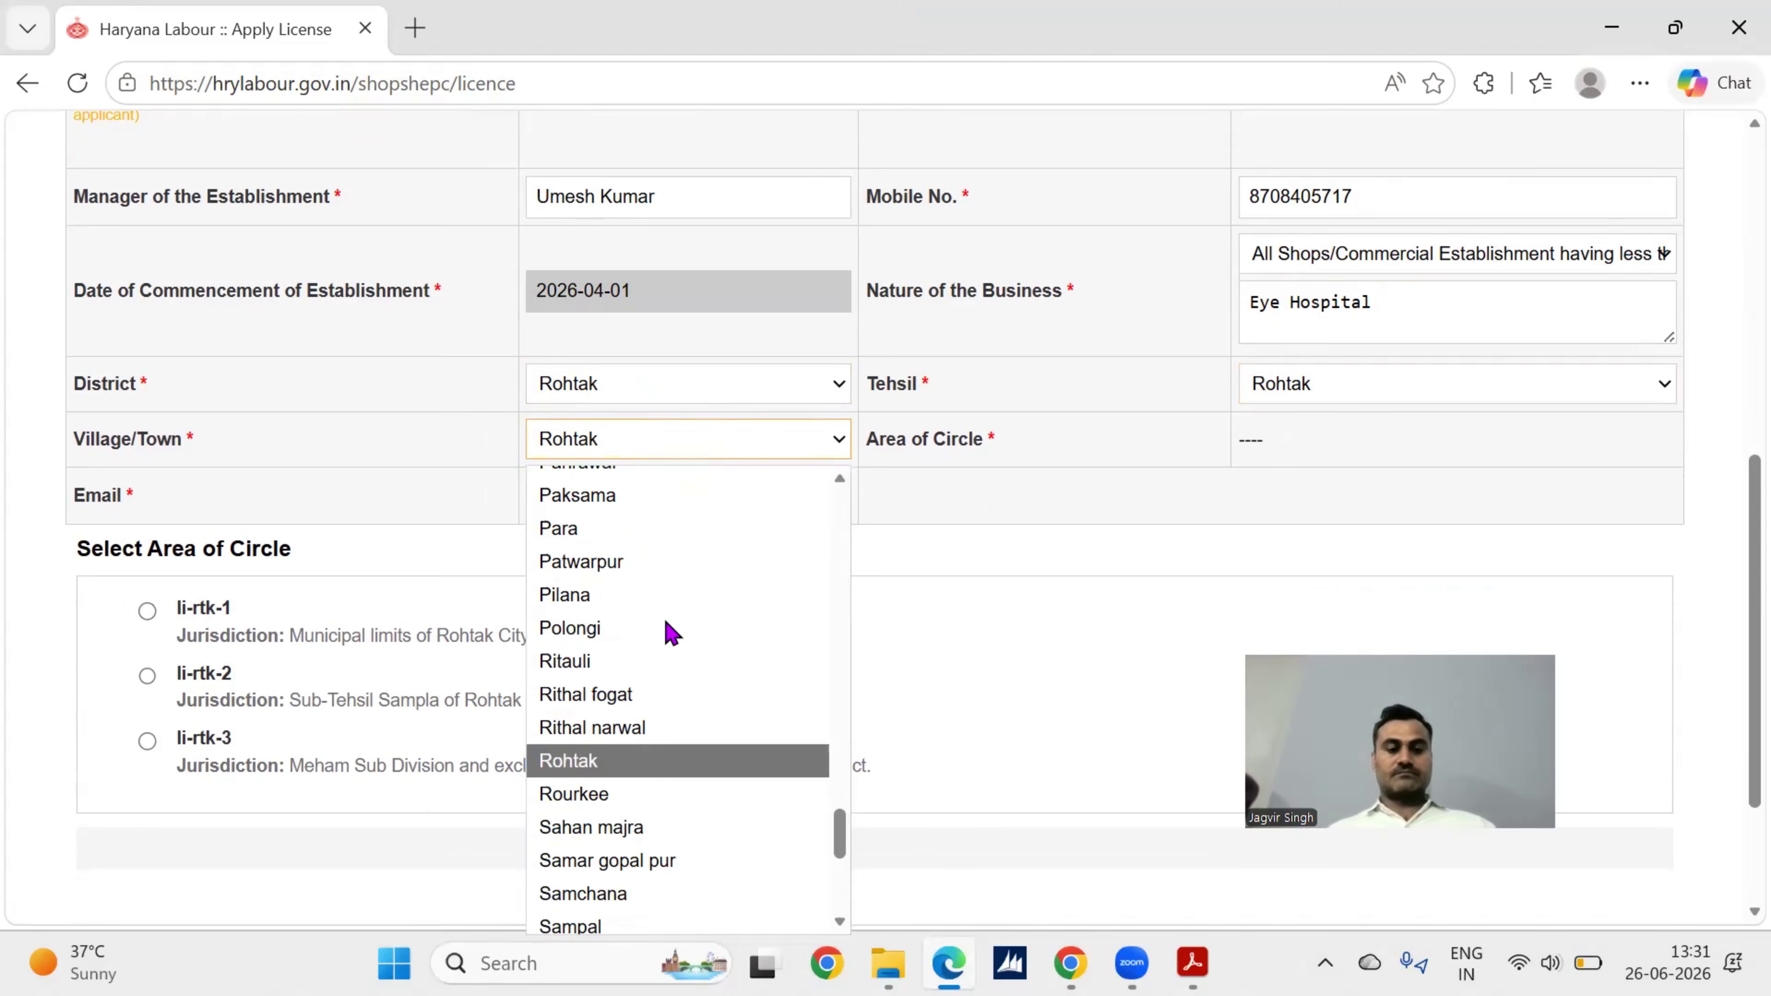
{"action": "left_click", "coordinate": [594, 755]}
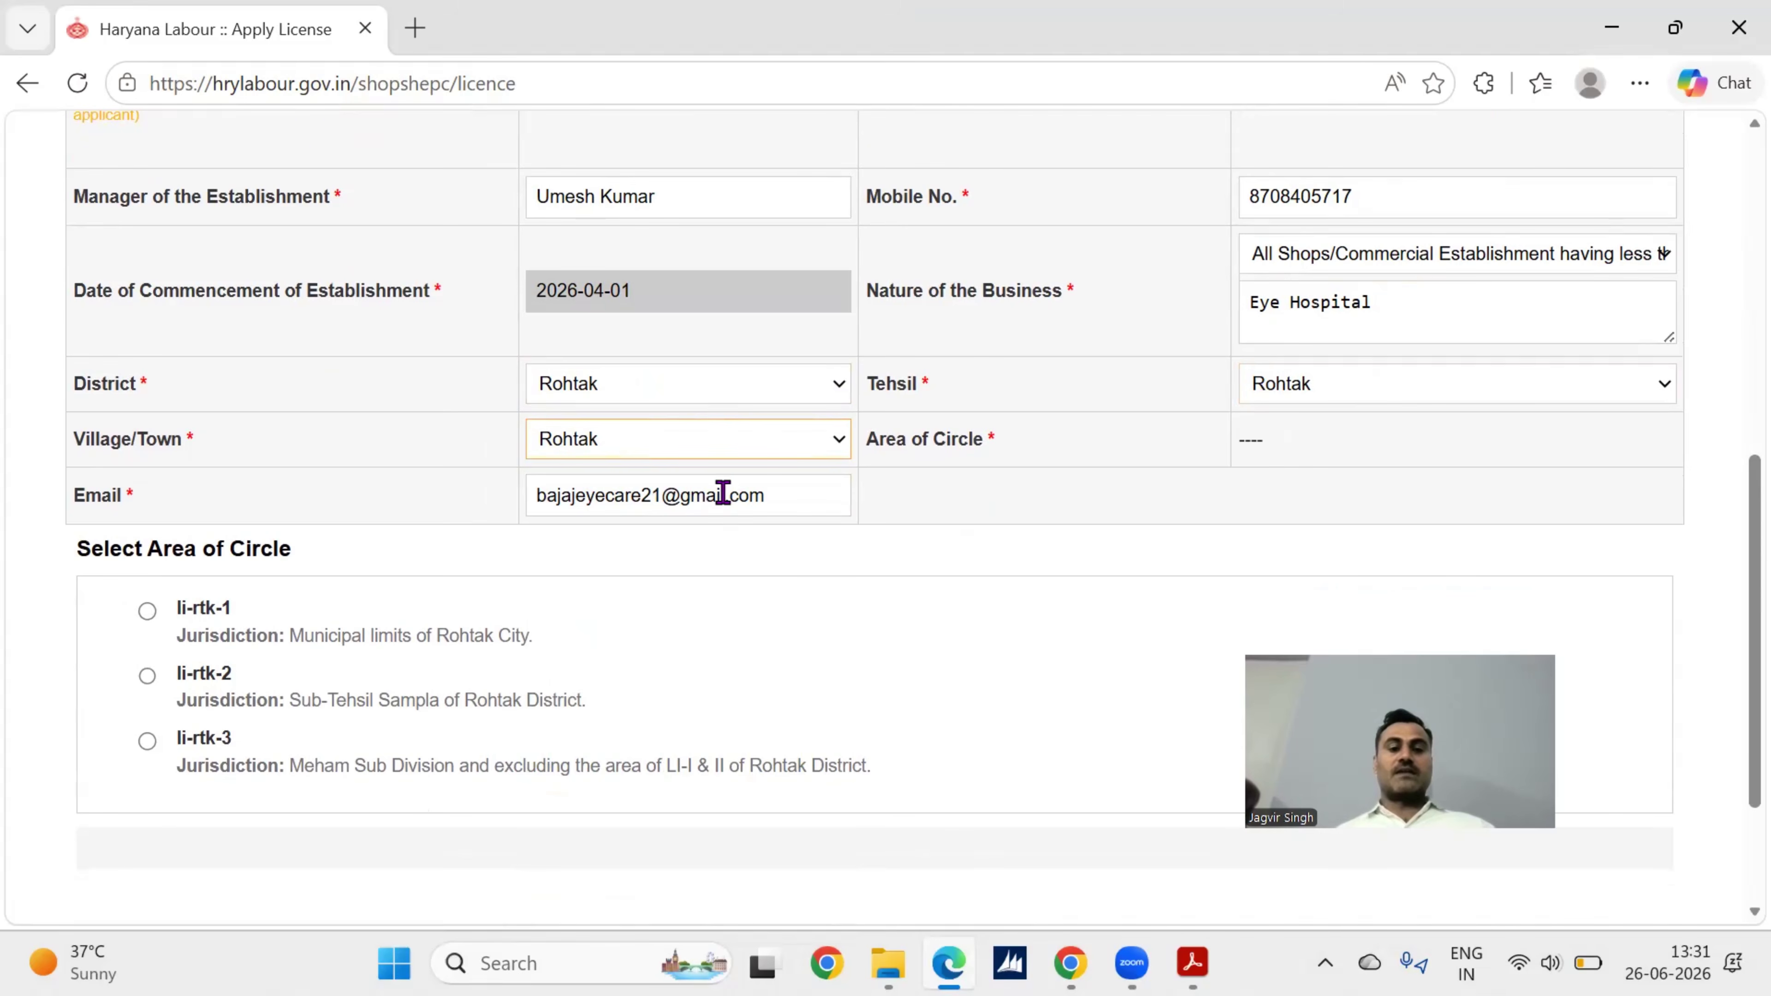
{"action": "left_click", "coordinate": [771, 495]}
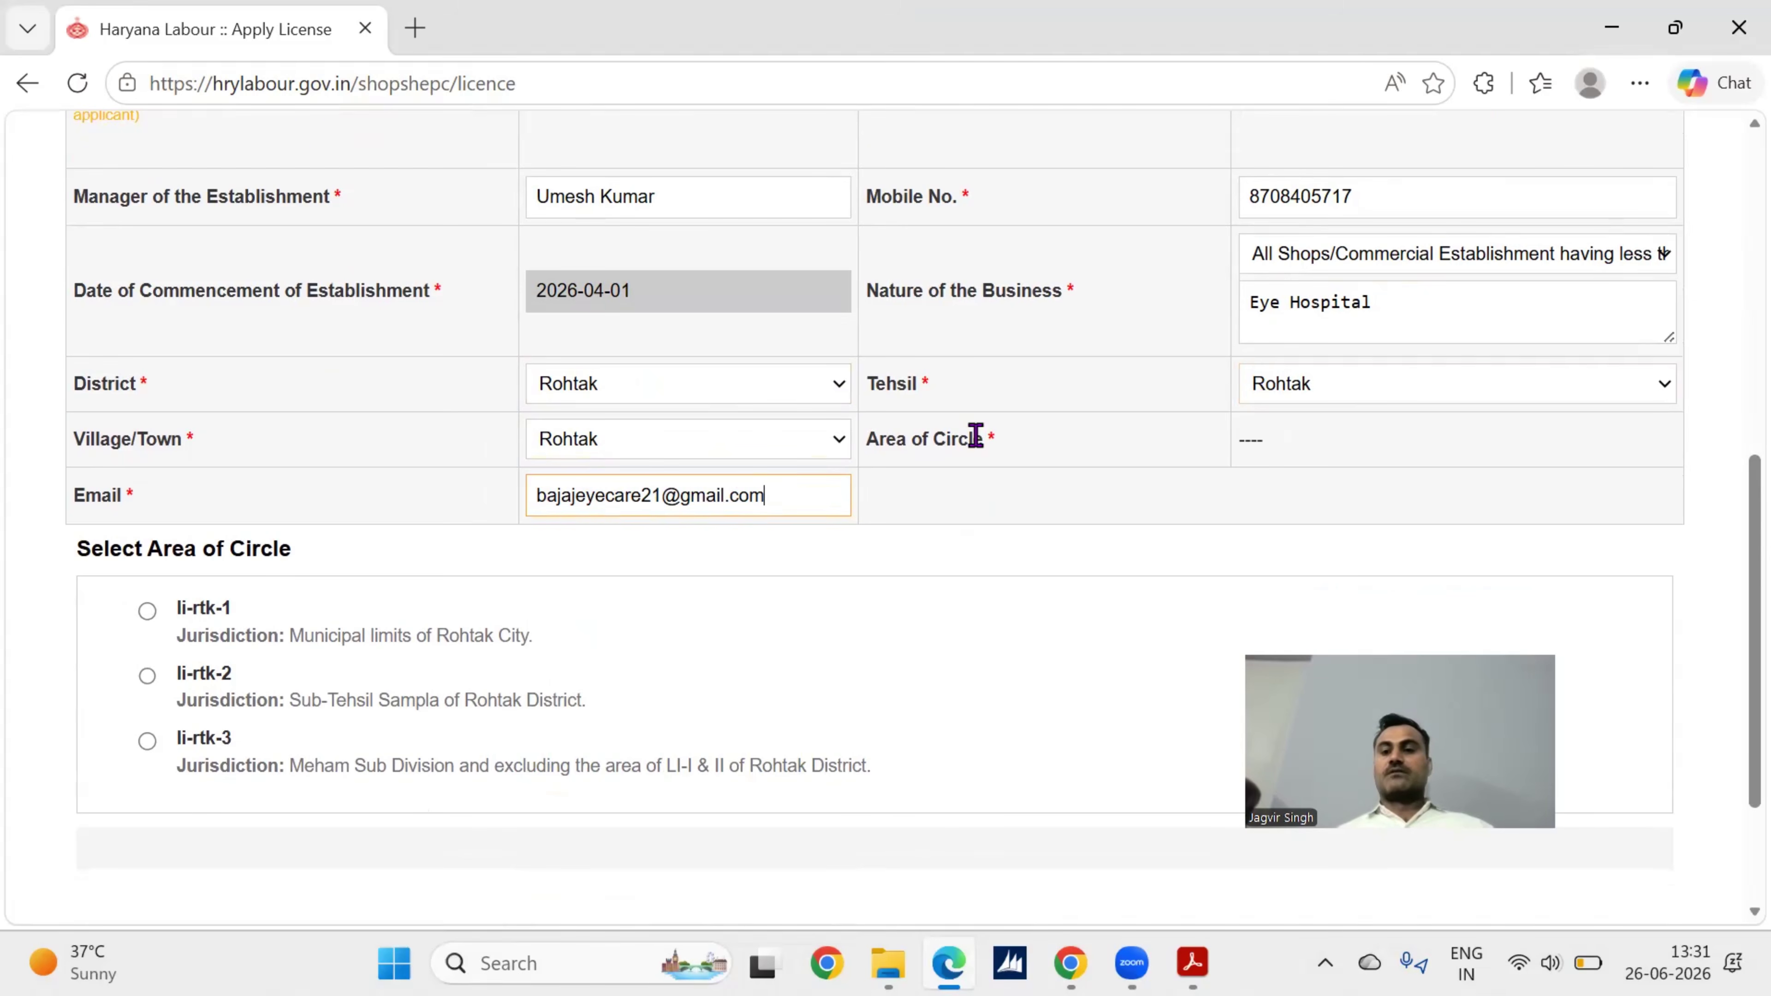
{"action": "scroll", "coordinate": [974, 436], "scroll_direction": "up", "scroll_amount": 6}
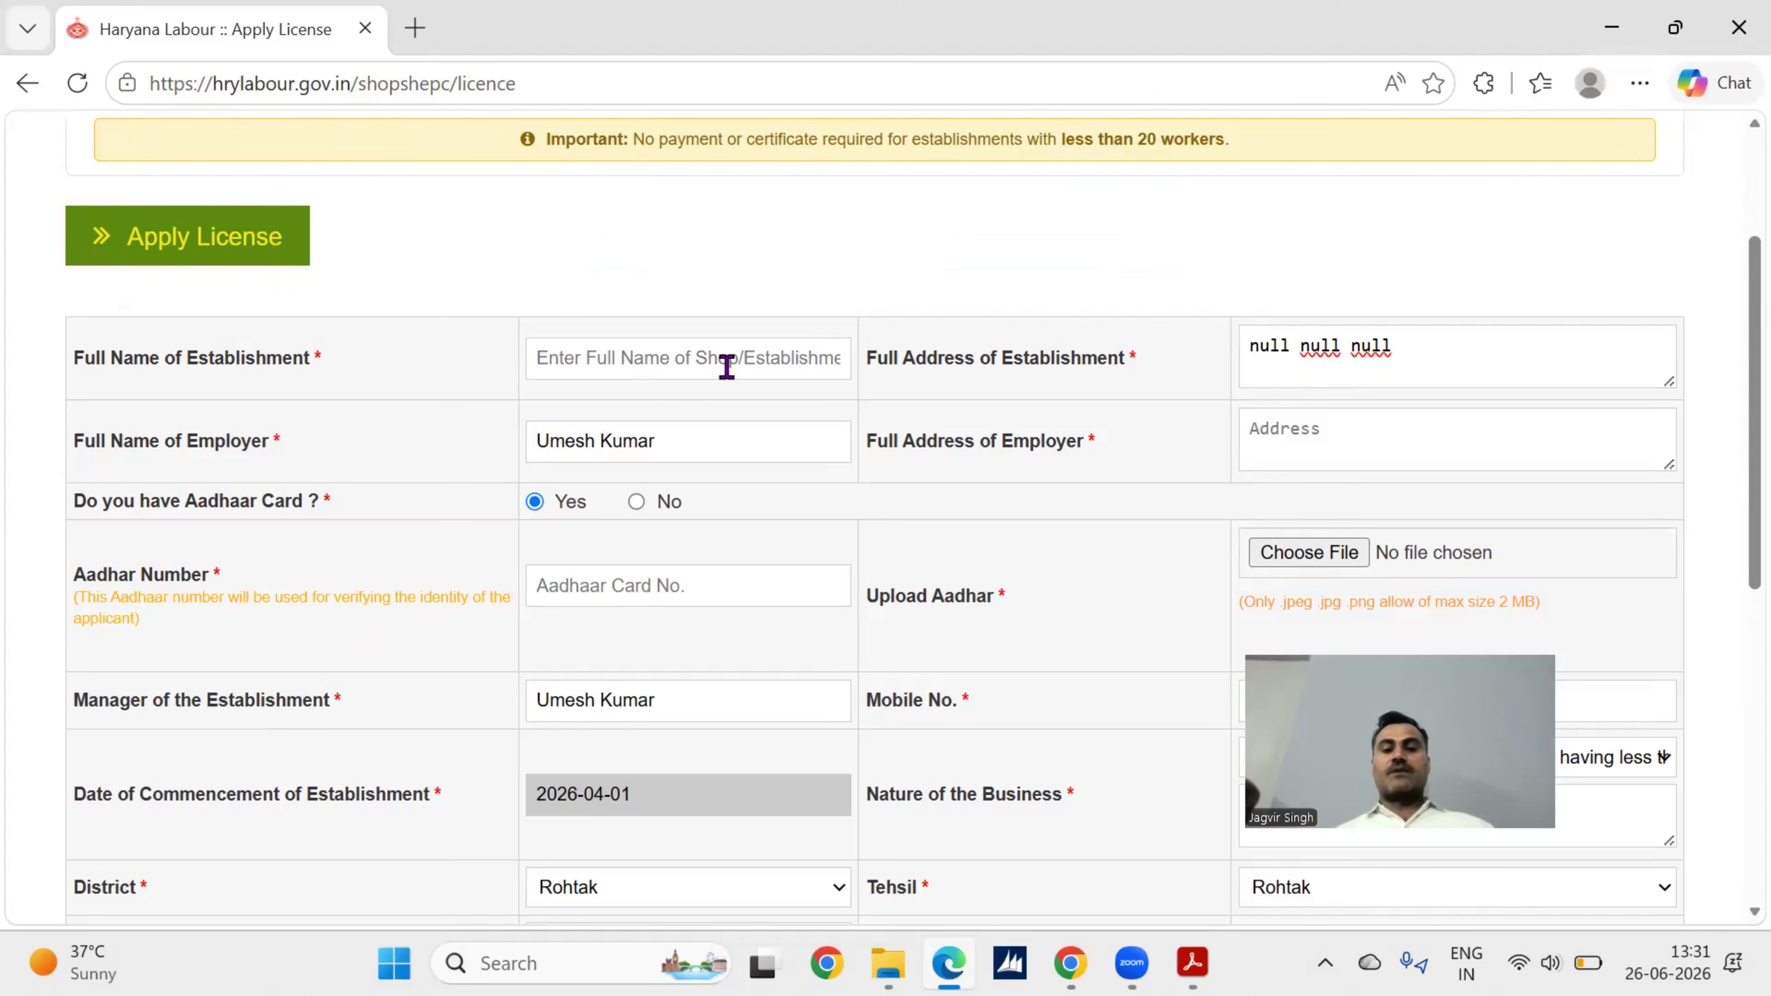
Step: Review the establishment address and employer name and address fields, then answer No to having an Aadhaar card
{"action": "left_click", "coordinate": [1342, 345]}
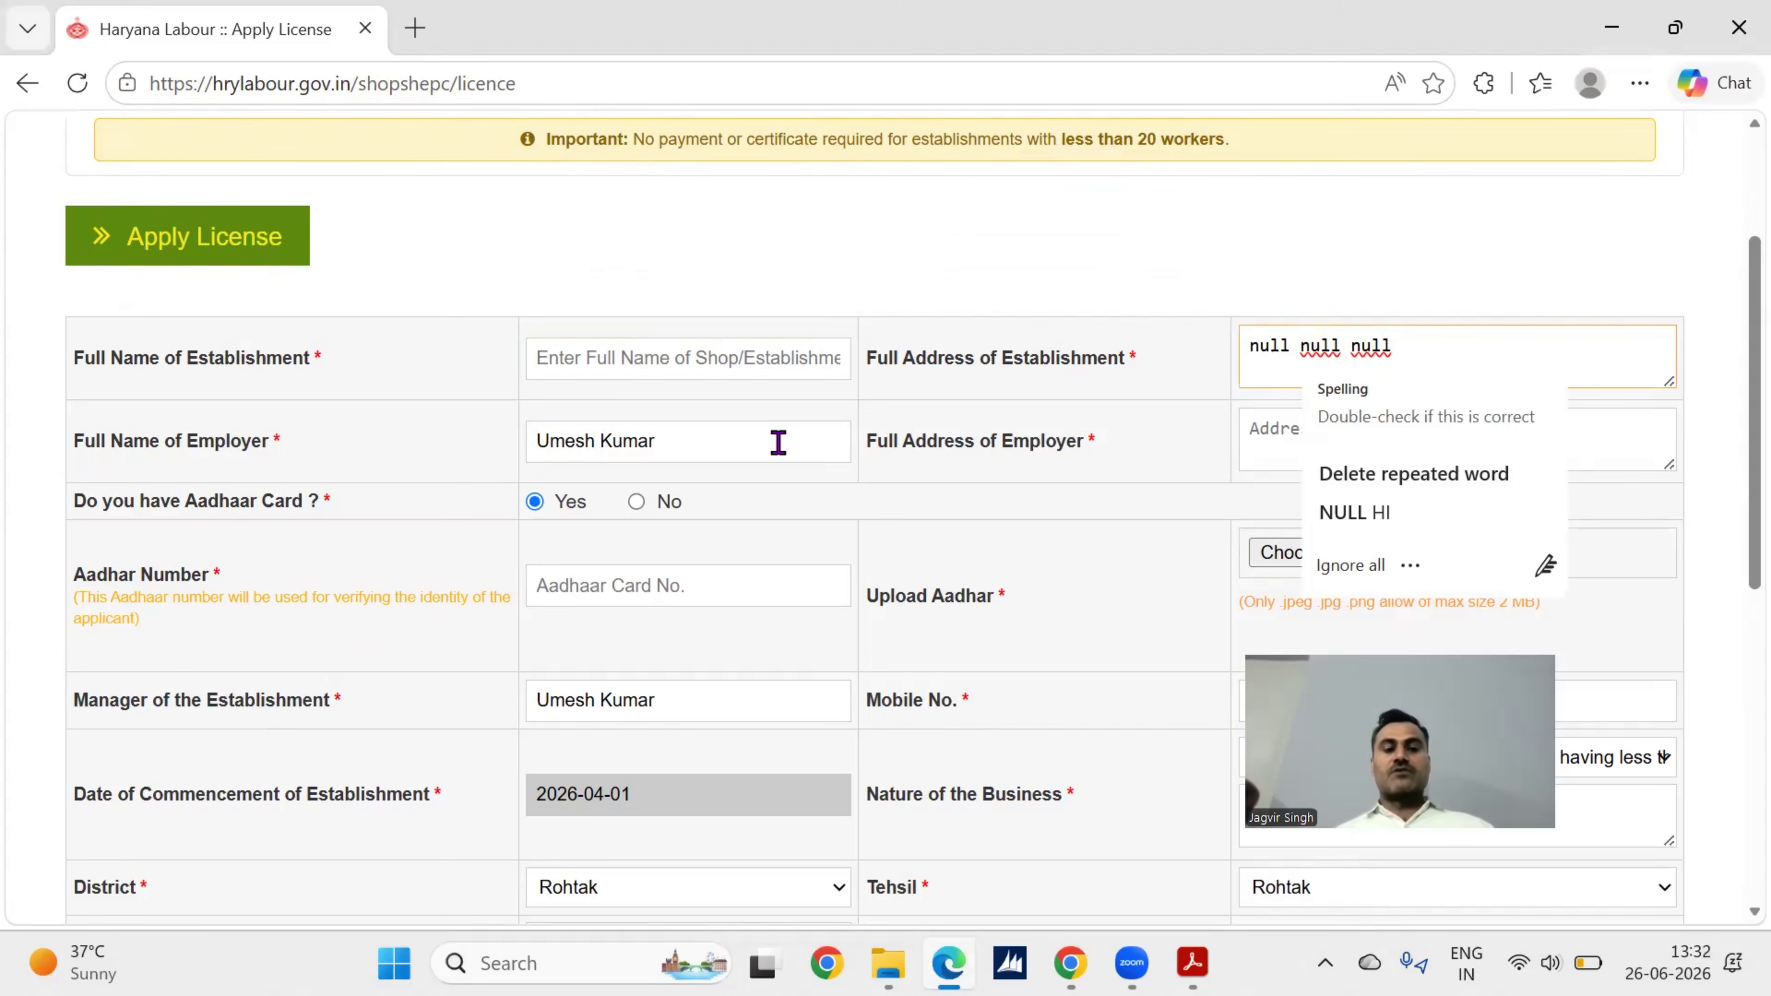
{"action": "left_click", "coordinate": [778, 441]}
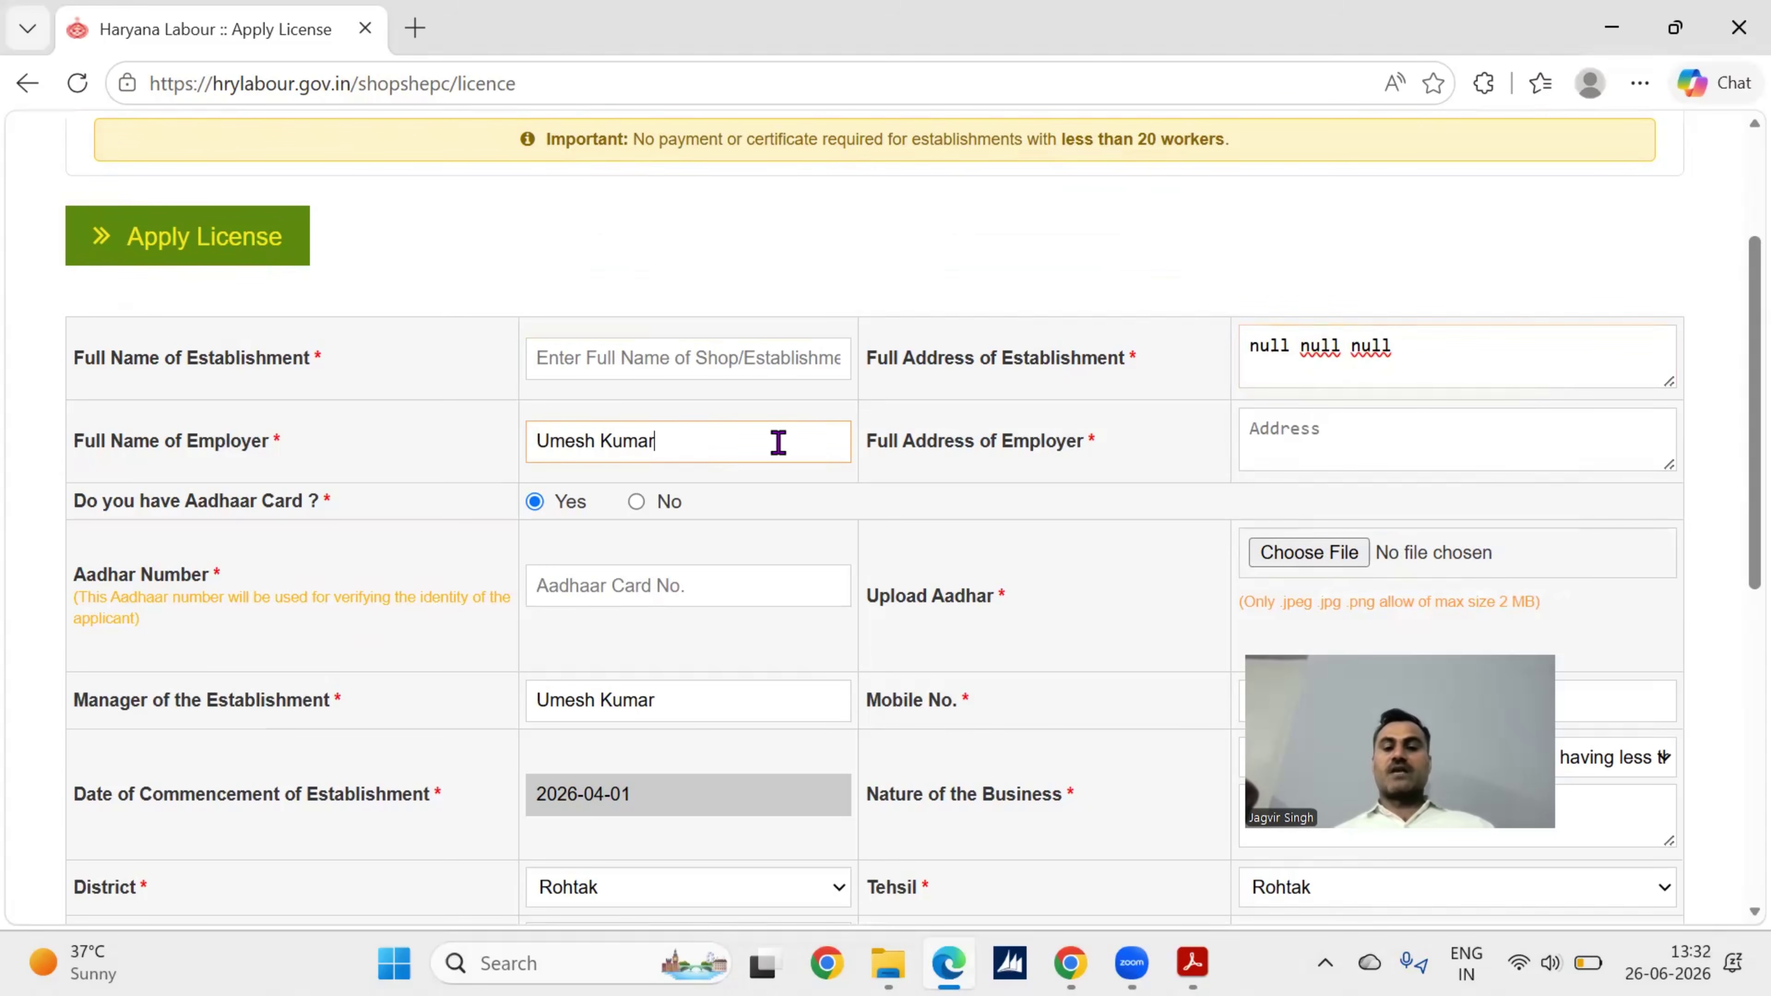
{"action": "left_click", "coordinate": [1359, 439]}
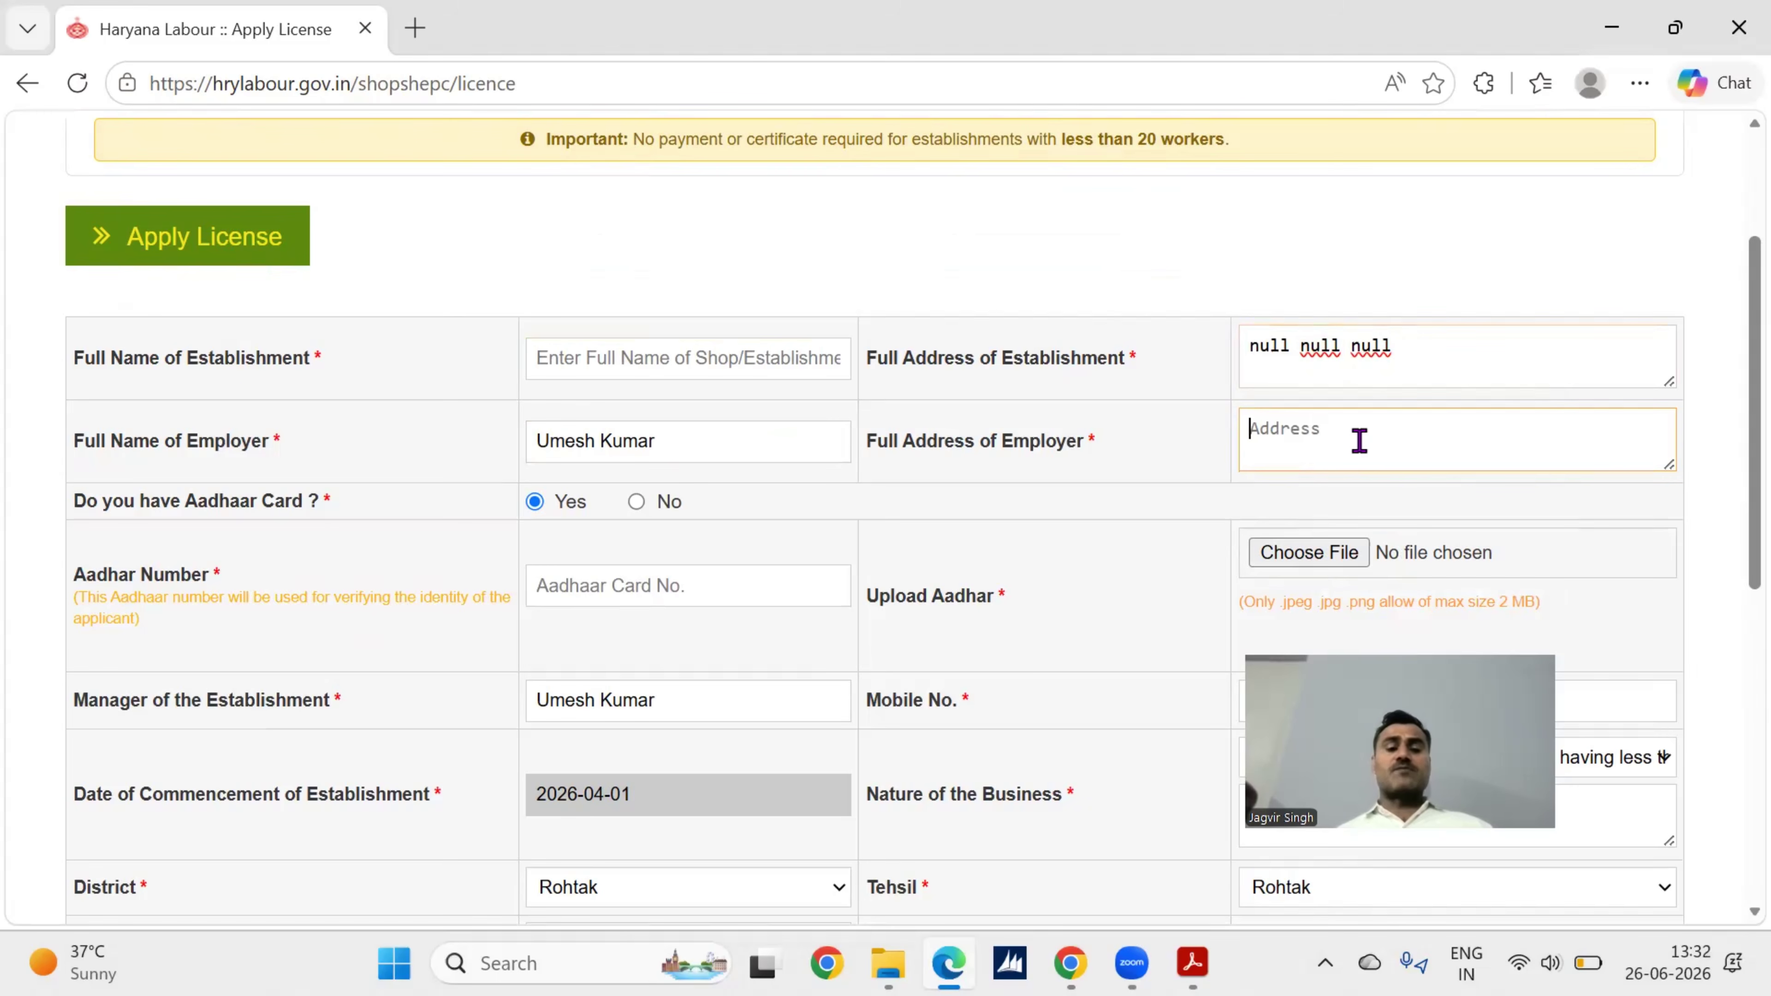
{"action": "left_click", "coordinate": [637, 503]}
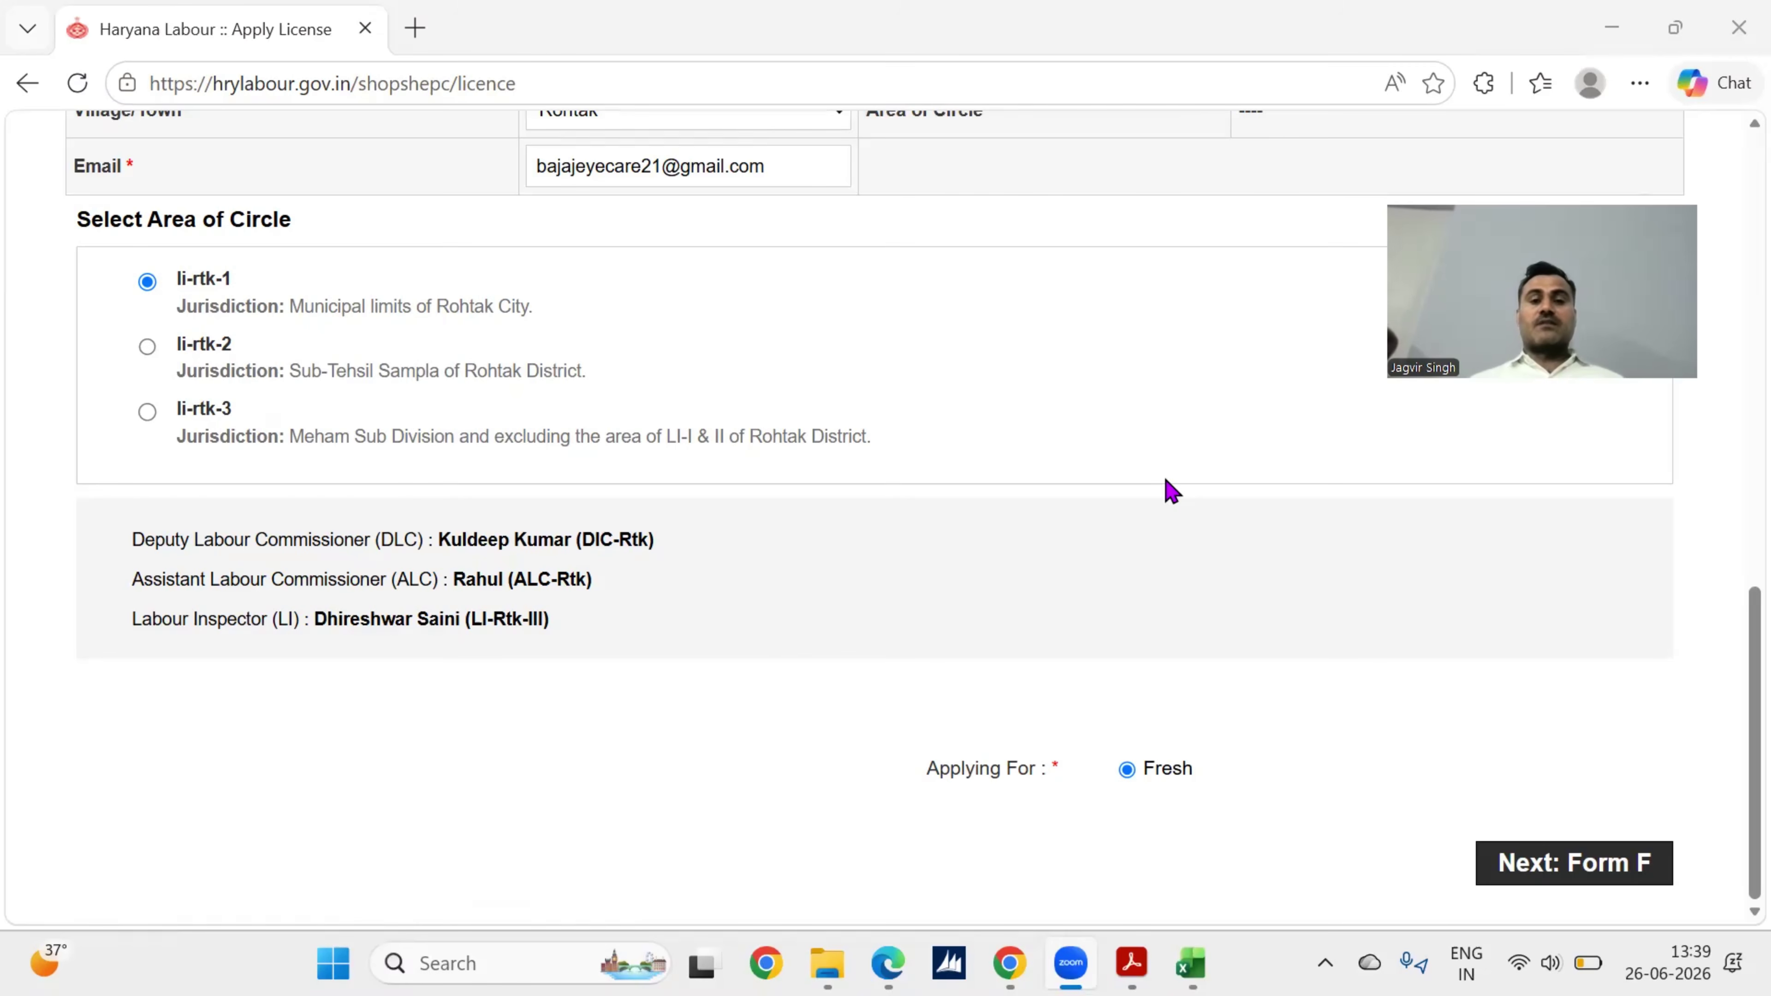
{"action": "scroll", "coordinate": [1172, 490], "scroll_direction": "up", "scroll_amount": 1}
{"action": "scroll", "coordinate": [1171, 491], "scroll_direction": "up", "scroll_amount": 1}
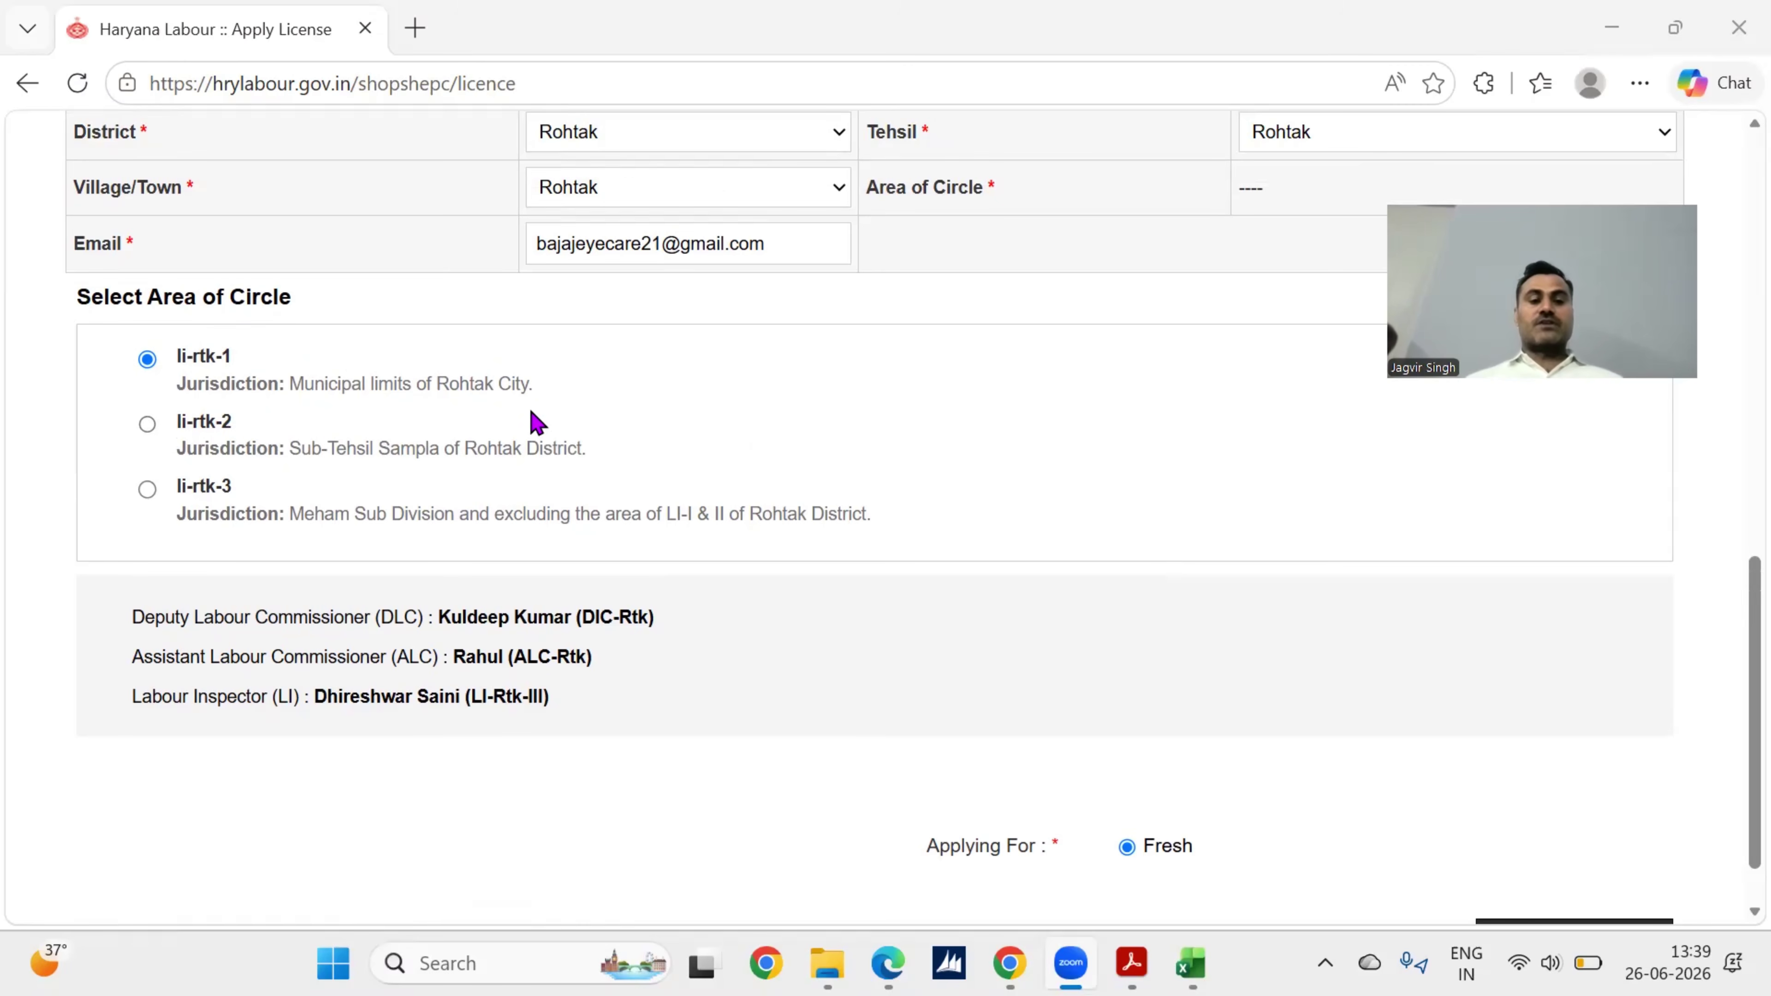
{"action": "scroll", "coordinate": [507, 443], "scroll_direction": "down", "scroll_amount": 1}
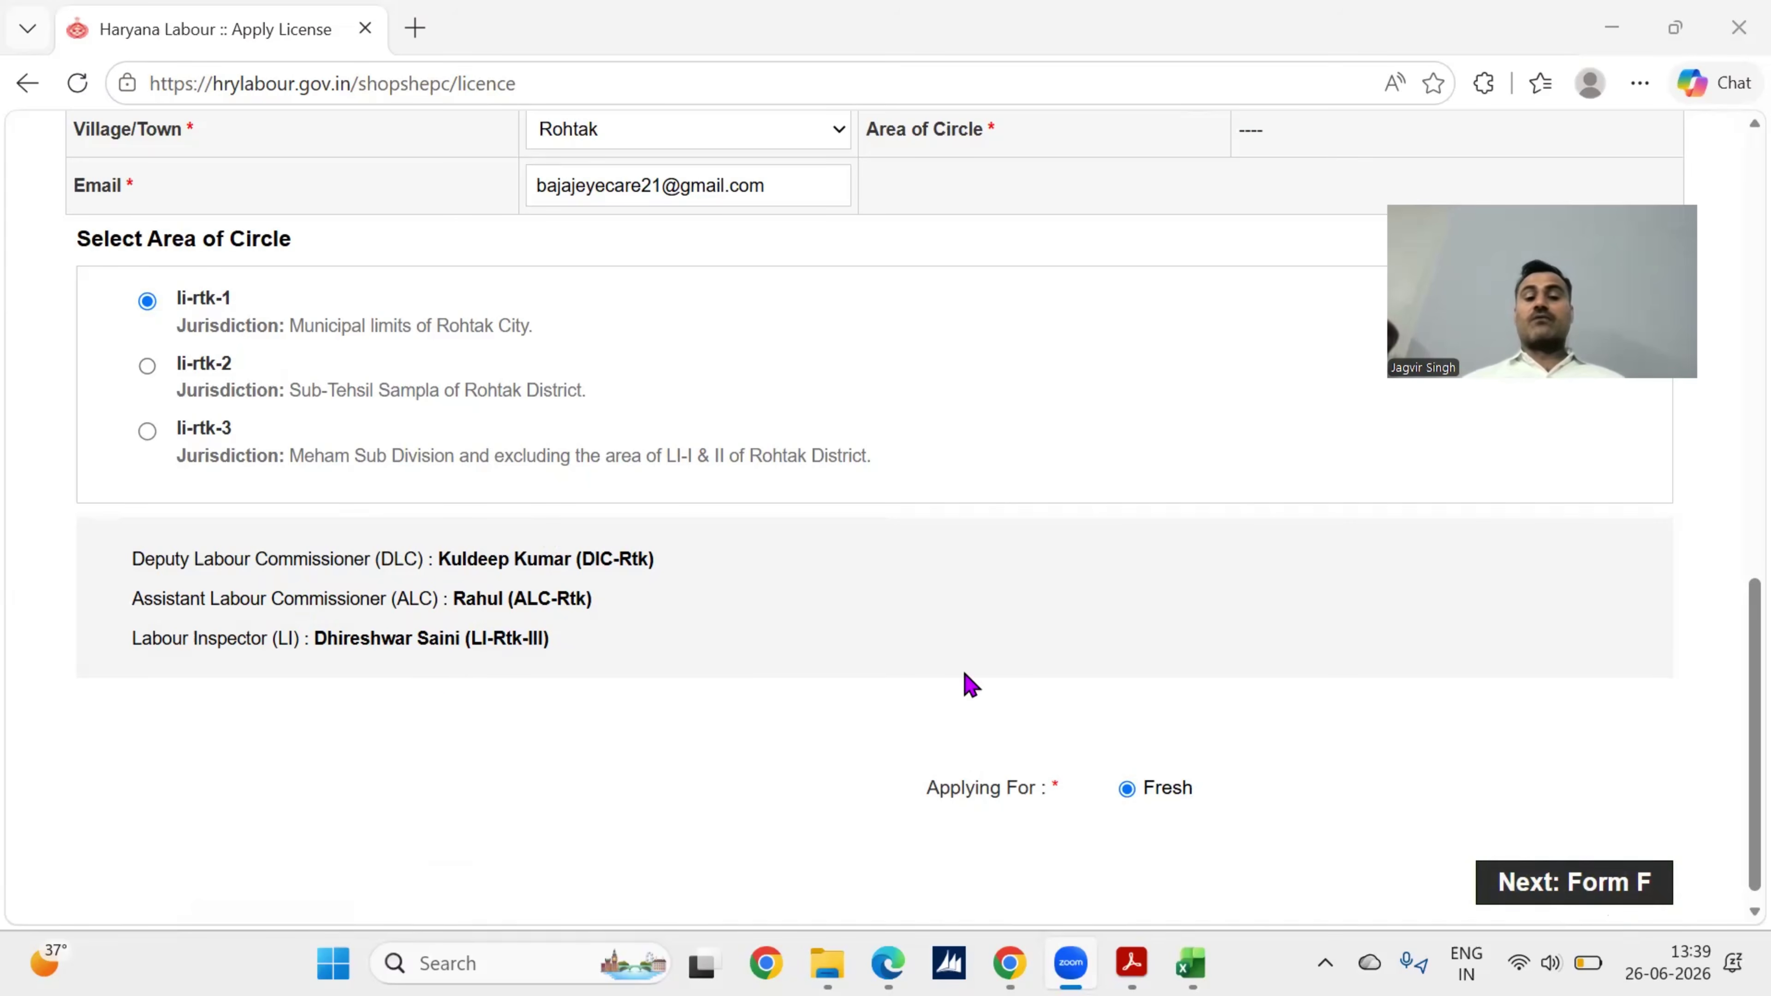
{"action": "left_click", "coordinate": [1595, 900]}
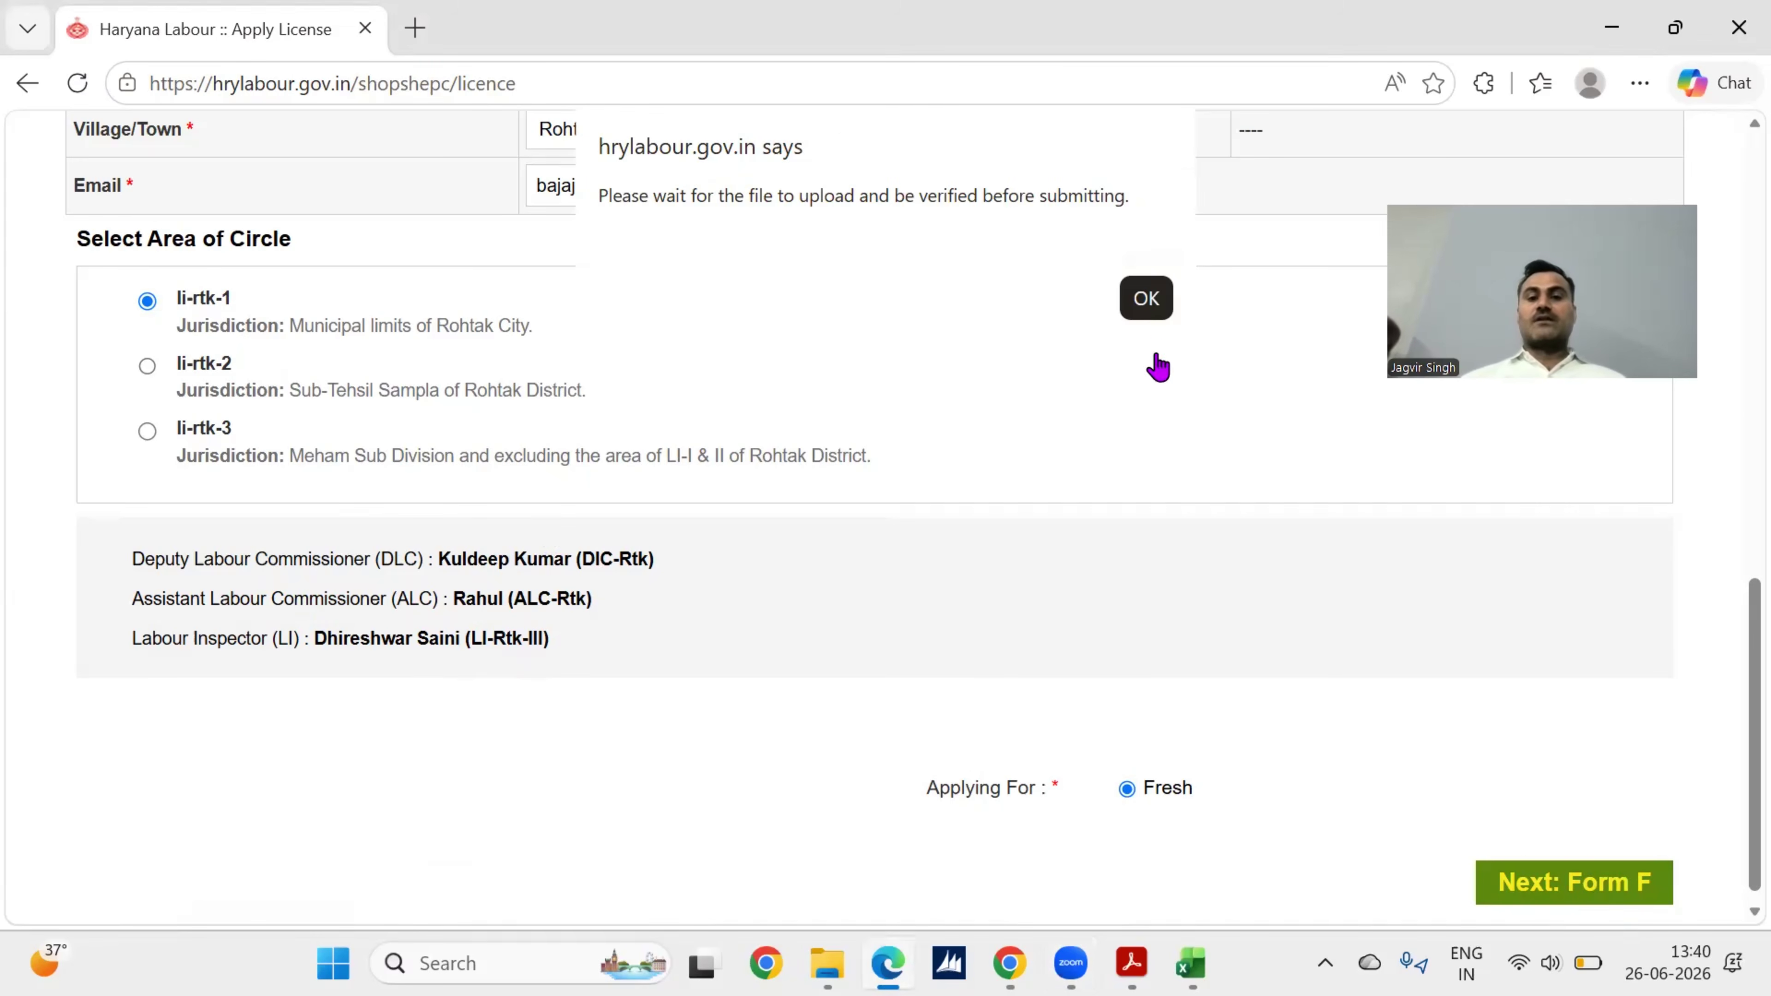
{"action": "left_click", "coordinate": [1147, 298]}
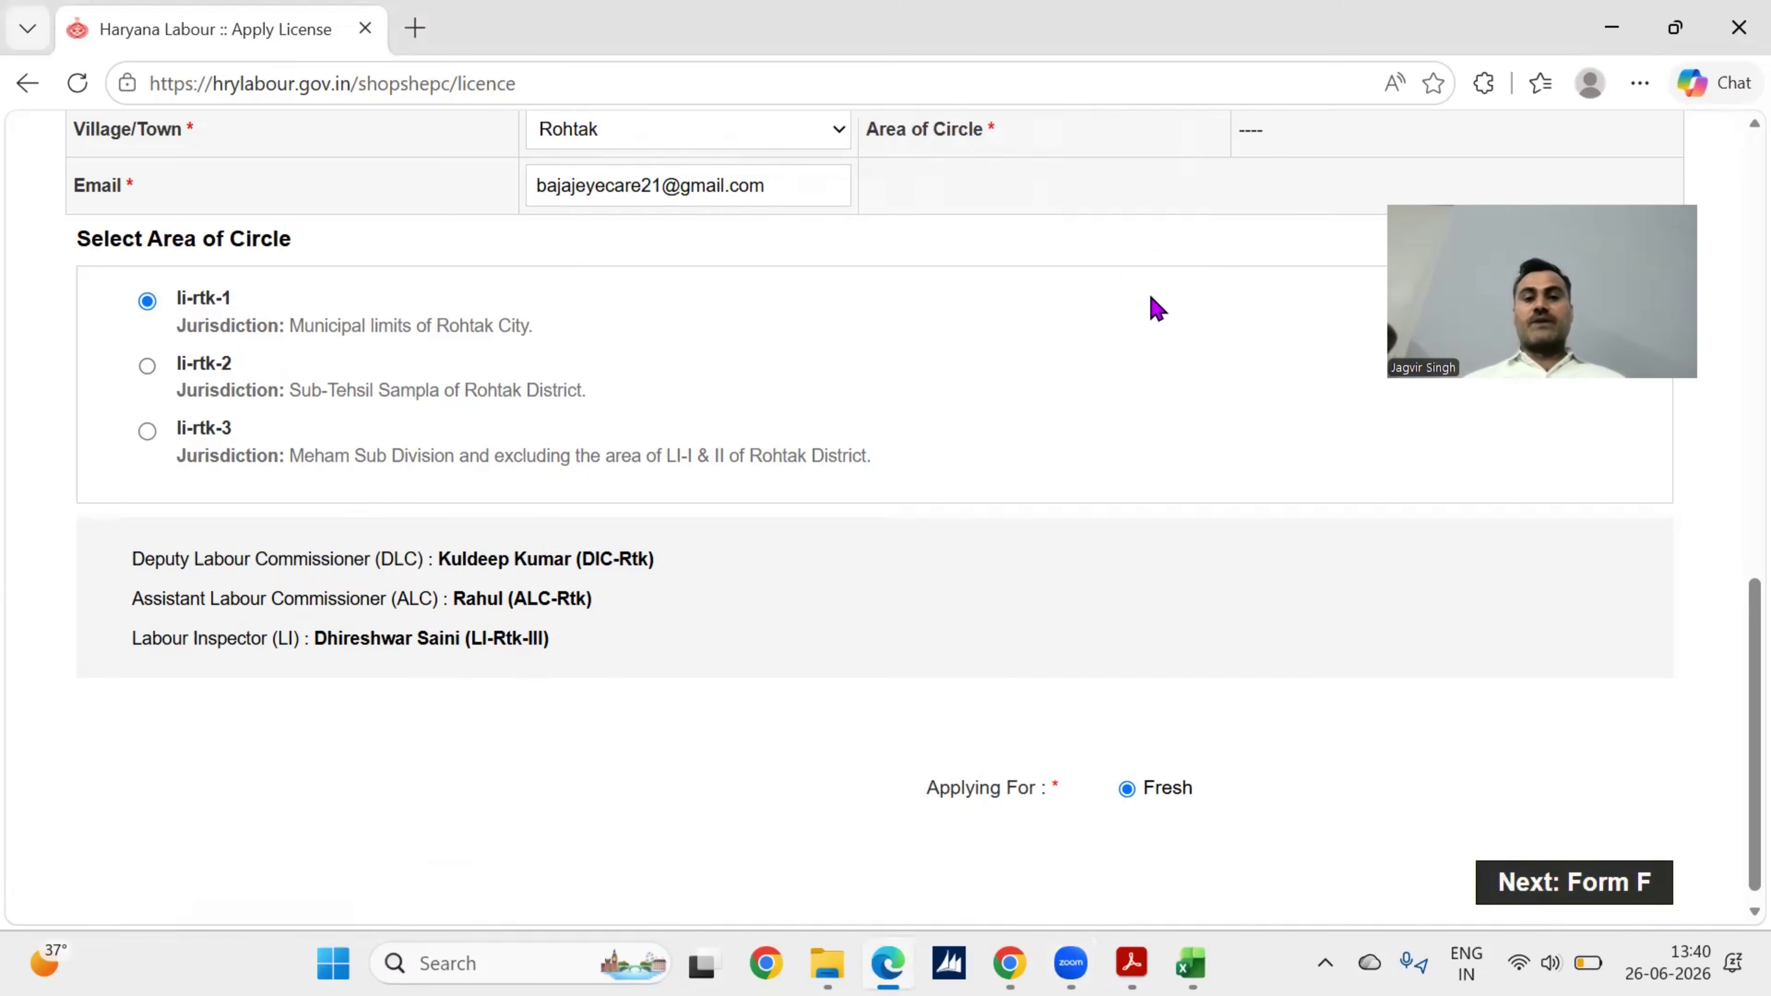
{"action": "scroll", "coordinate": [1017, 544], "scroll_direction": "up", "scroll_amount": 5}
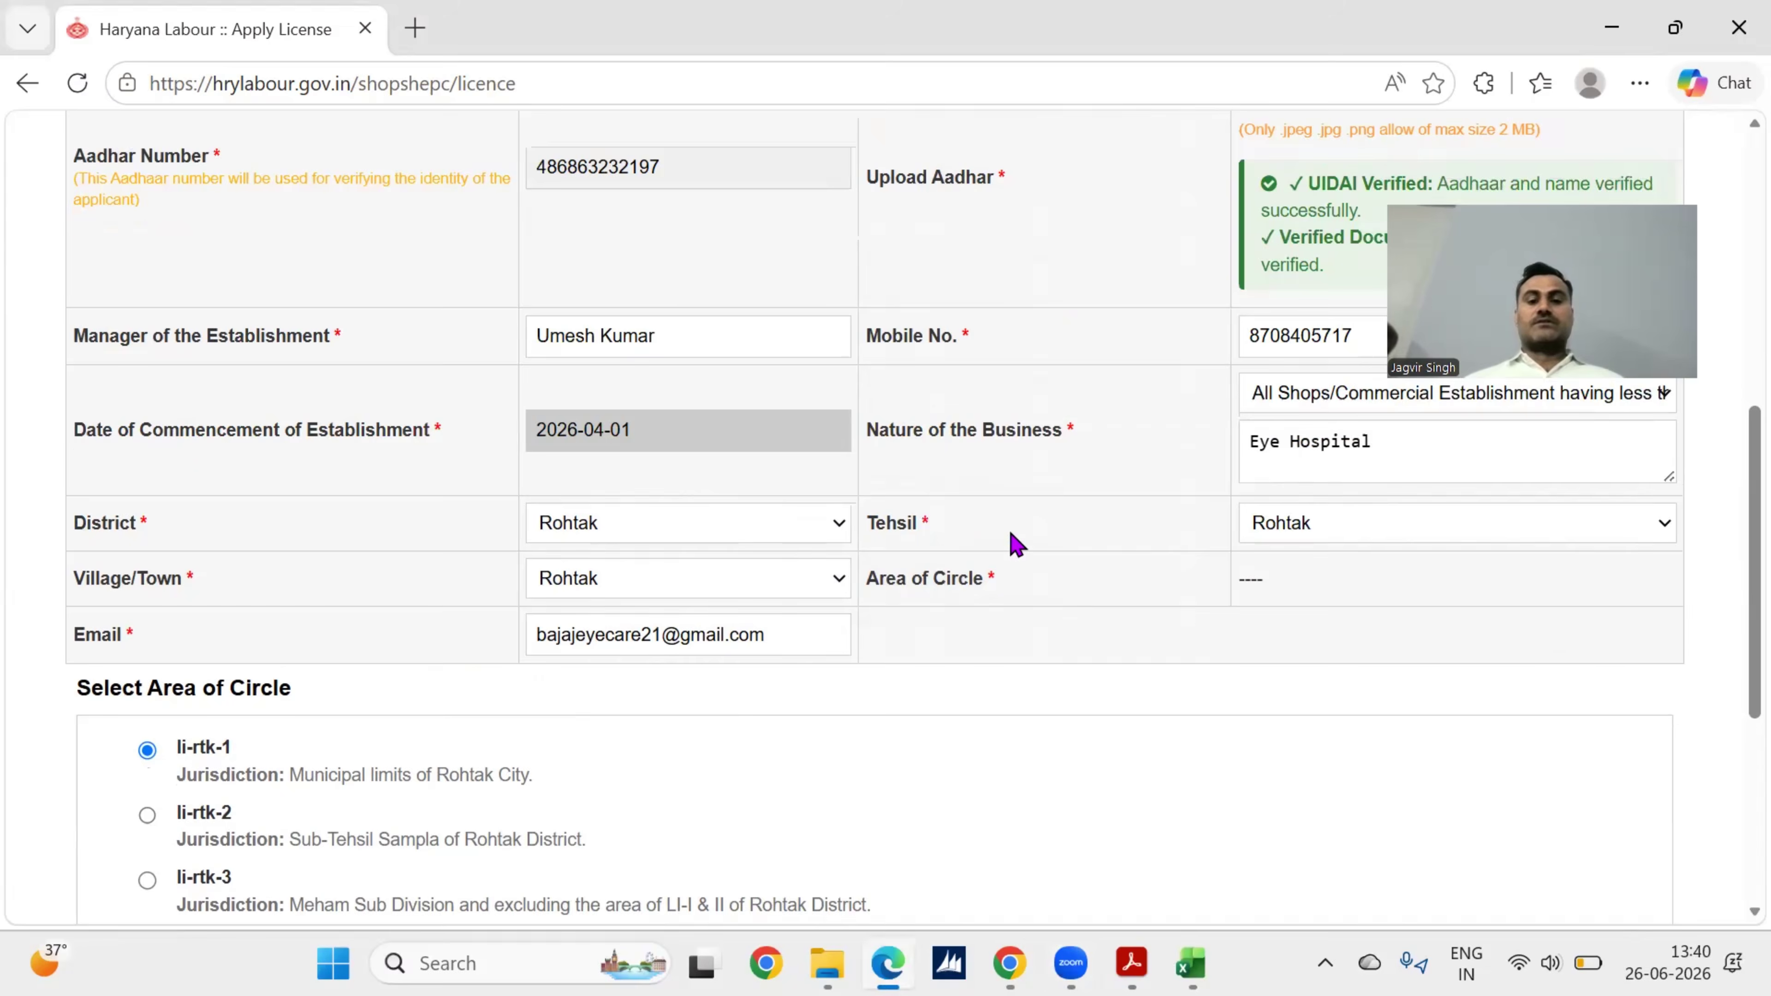
{"action": "scroll", "coordinate": [1017, 544], "scroll_direction": "down", "scroll_amount": 5}
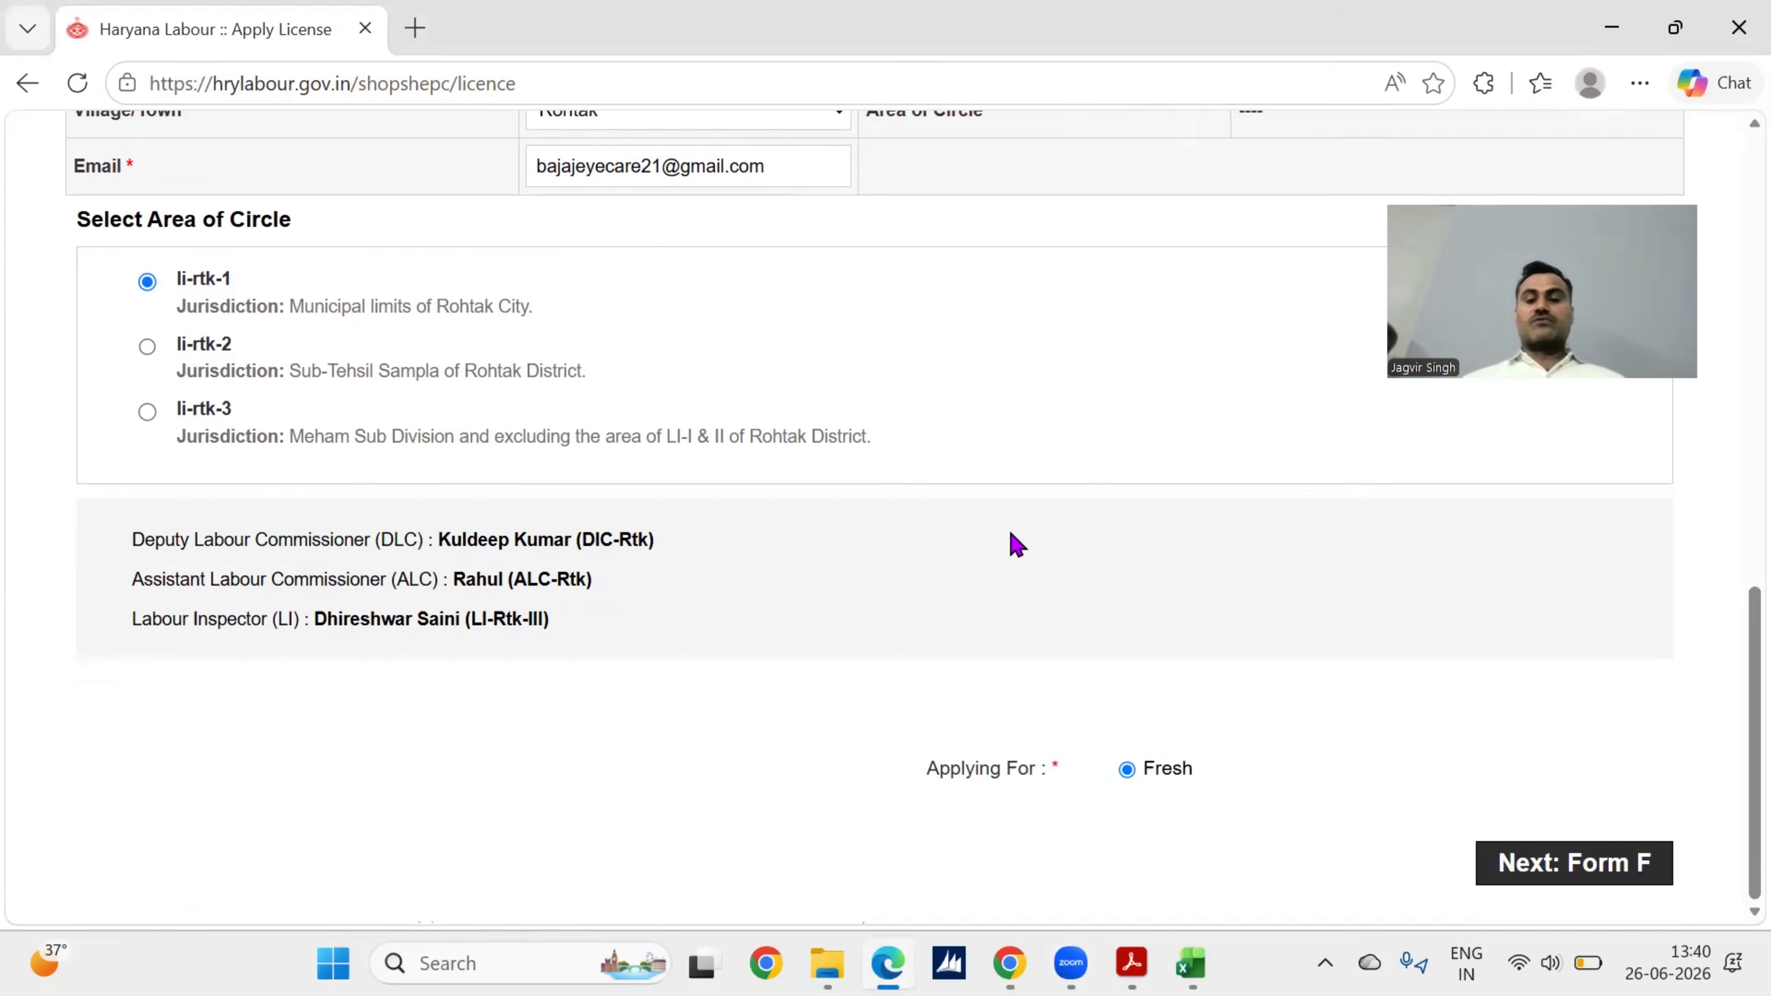
{"action": "left_click", "coordinate": [1573, 863]}
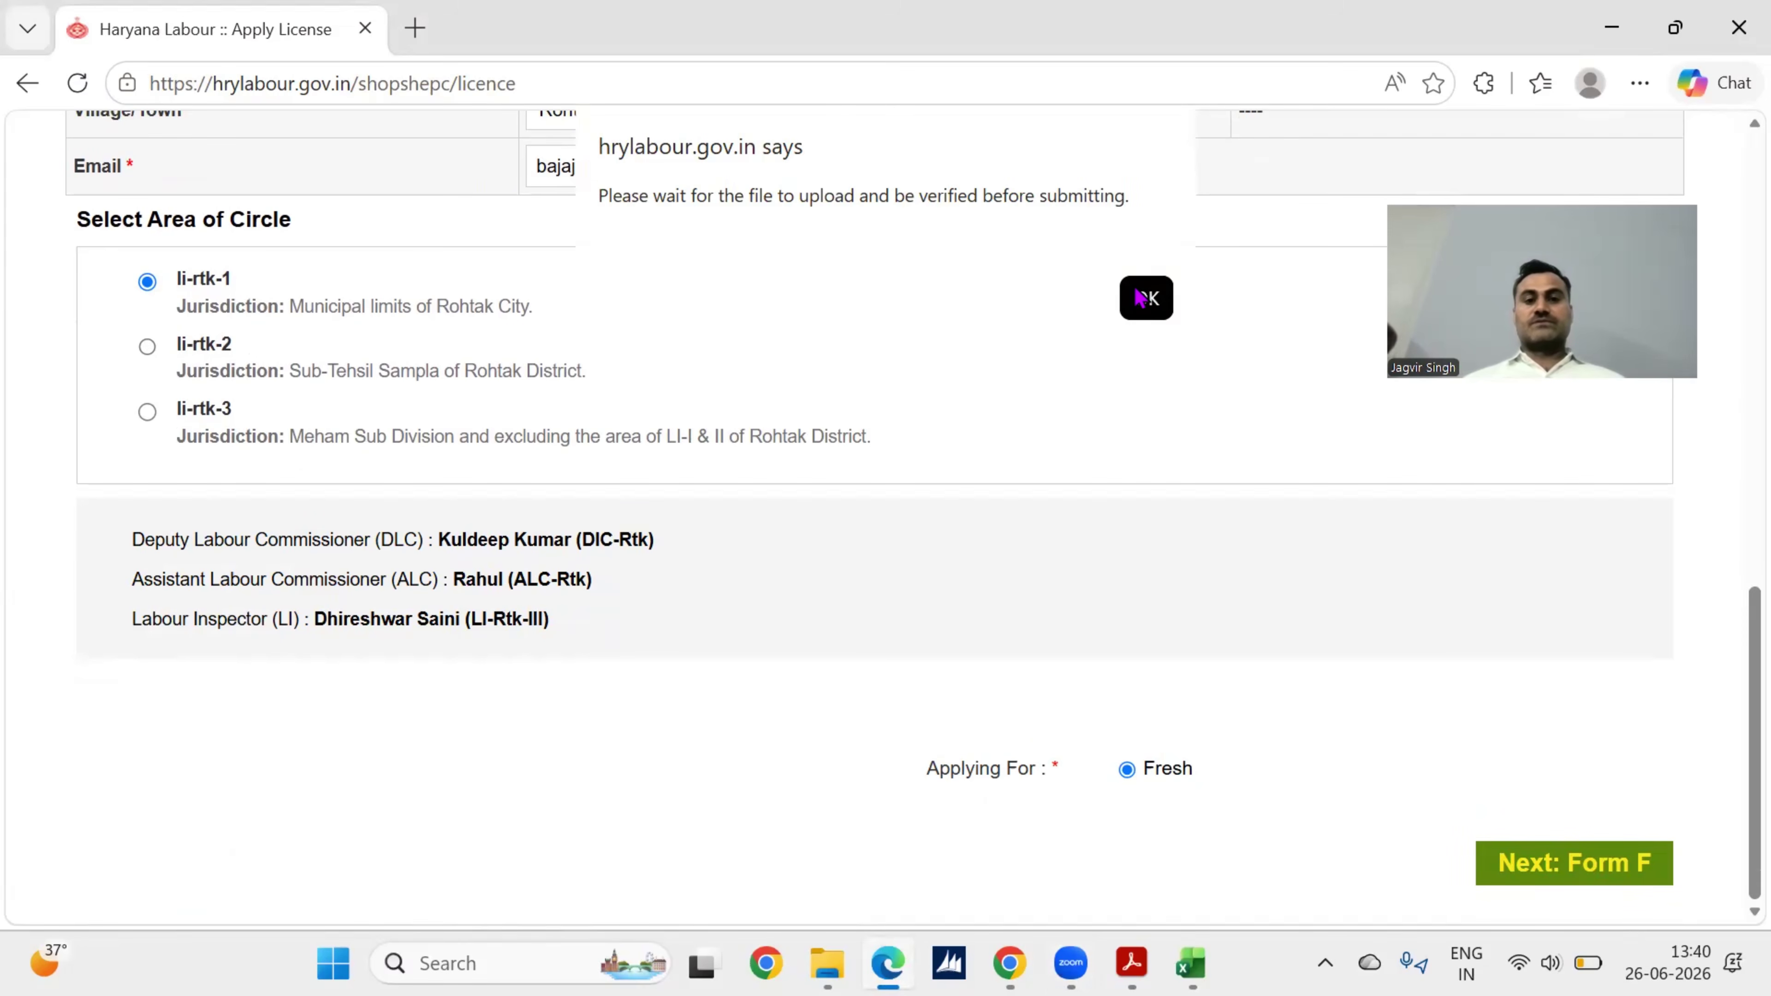
{"action": "left_click", "coordinate": [1139, 298]}
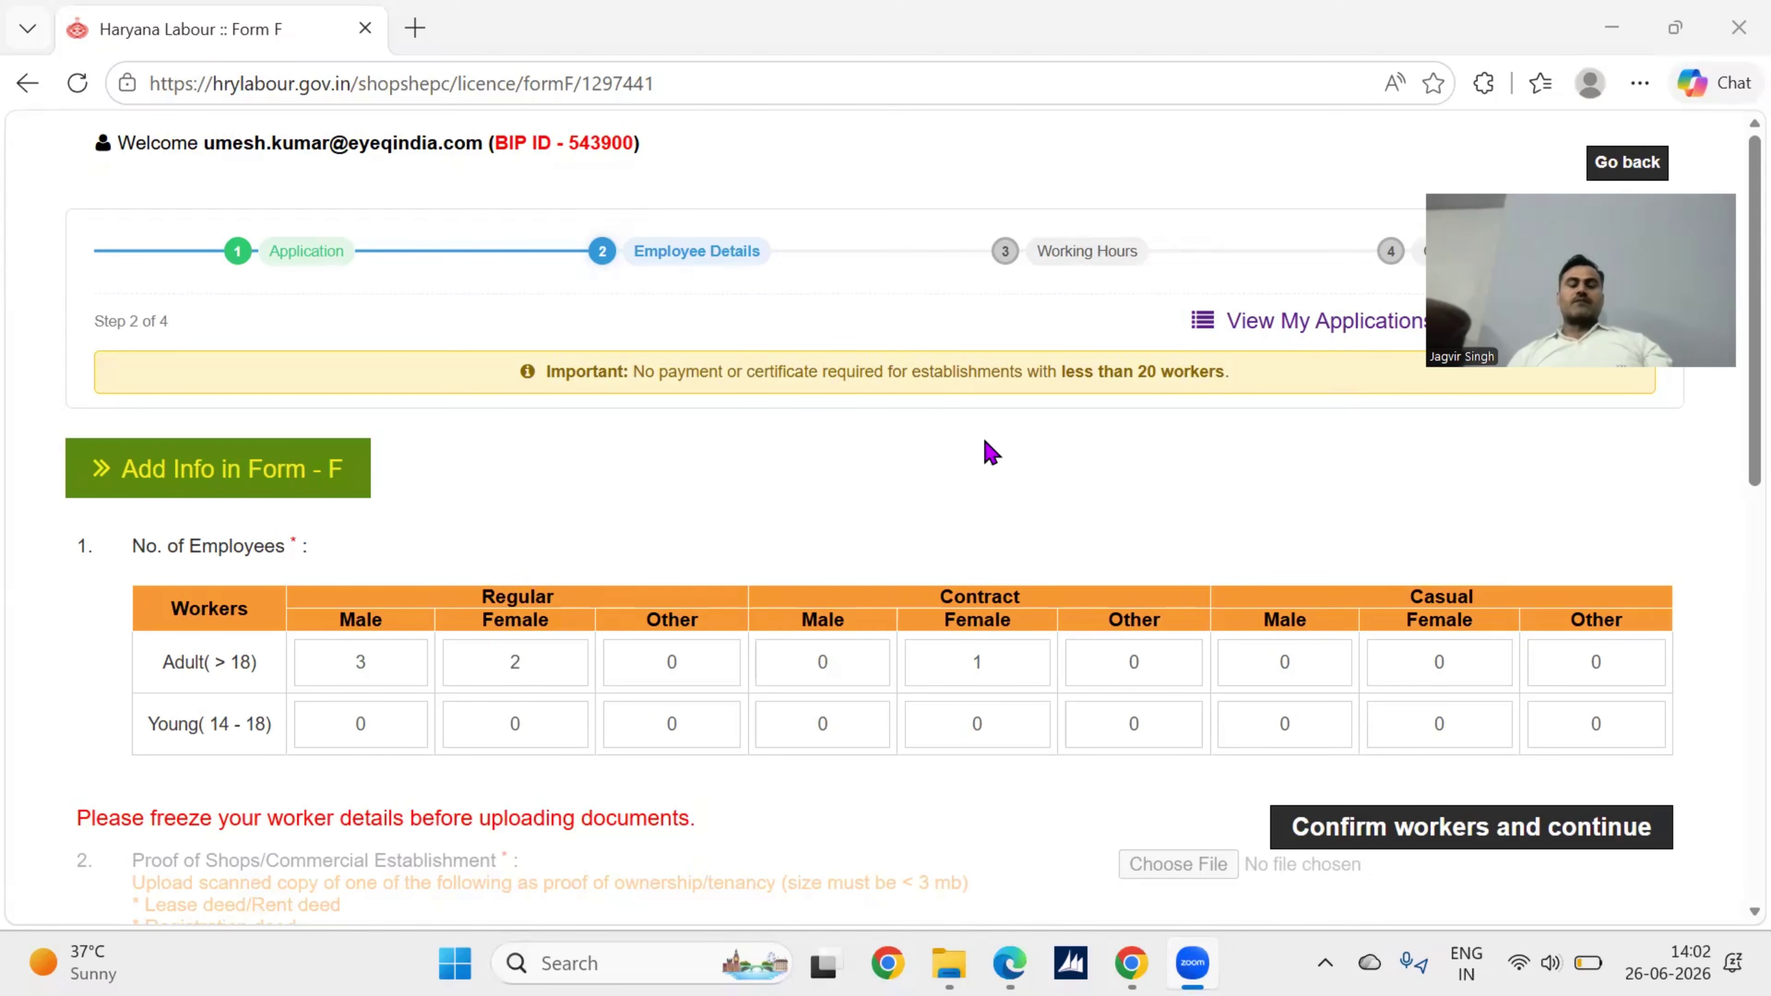
Step: Scroll through Form F's employee table and document uploads down to the Rs. 500 fee and back
{"action": "scroll", "coordinate": [876, 510], "scroll_direction": "down", "scroll_amount": 1}
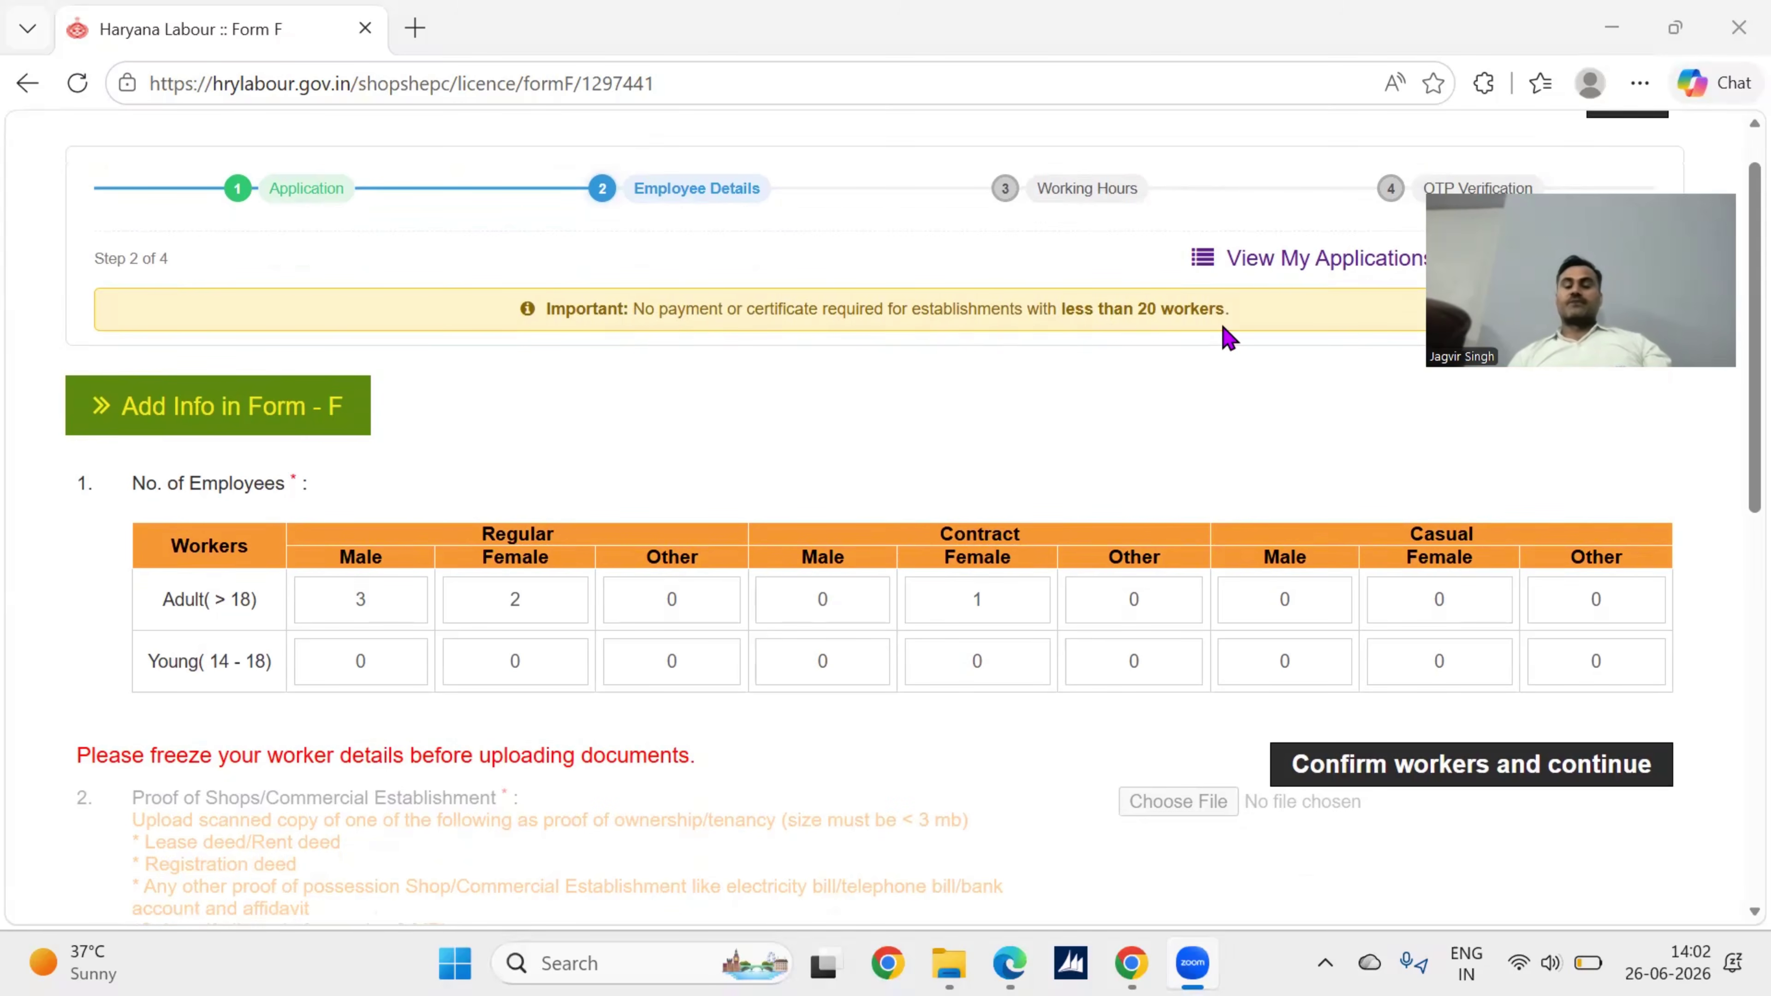
{"action": "scroll", "coordinate": [1014, 408], "scroll_direction": "down", "scroll_amount": 2}
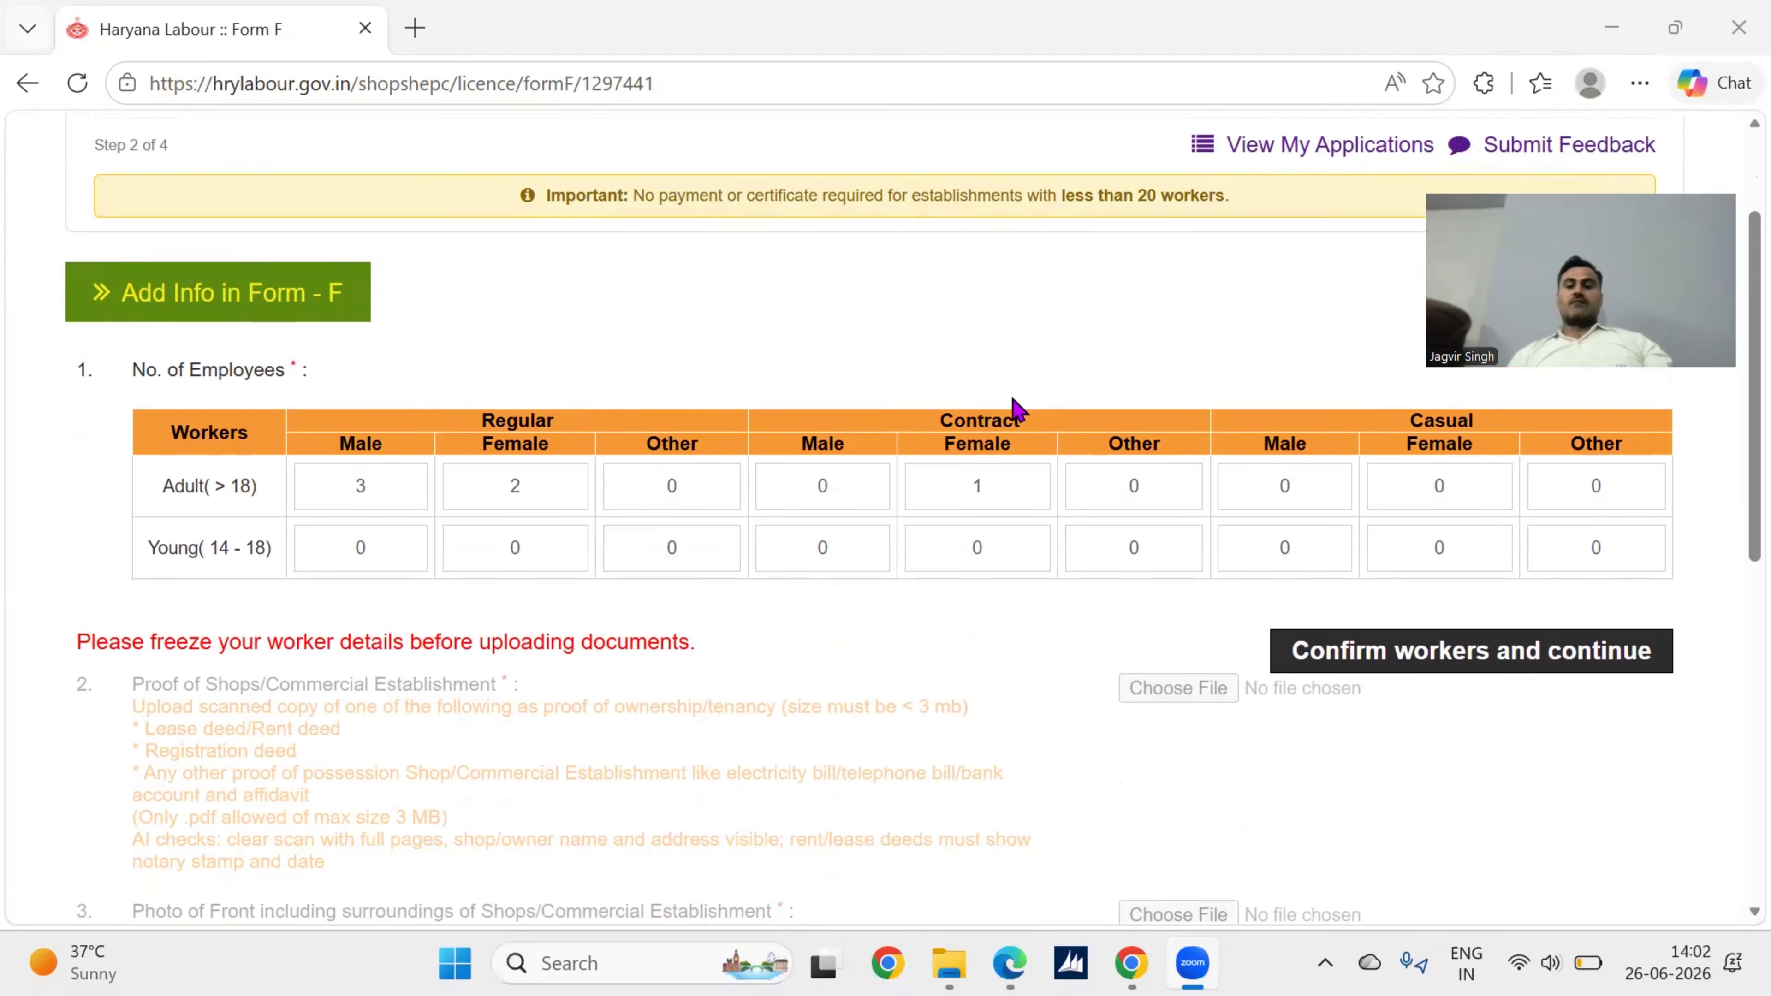
{"action": "scroll", "coordinate": [1013, 408], "scroll_direction": "down", "scroll_amount": 2}
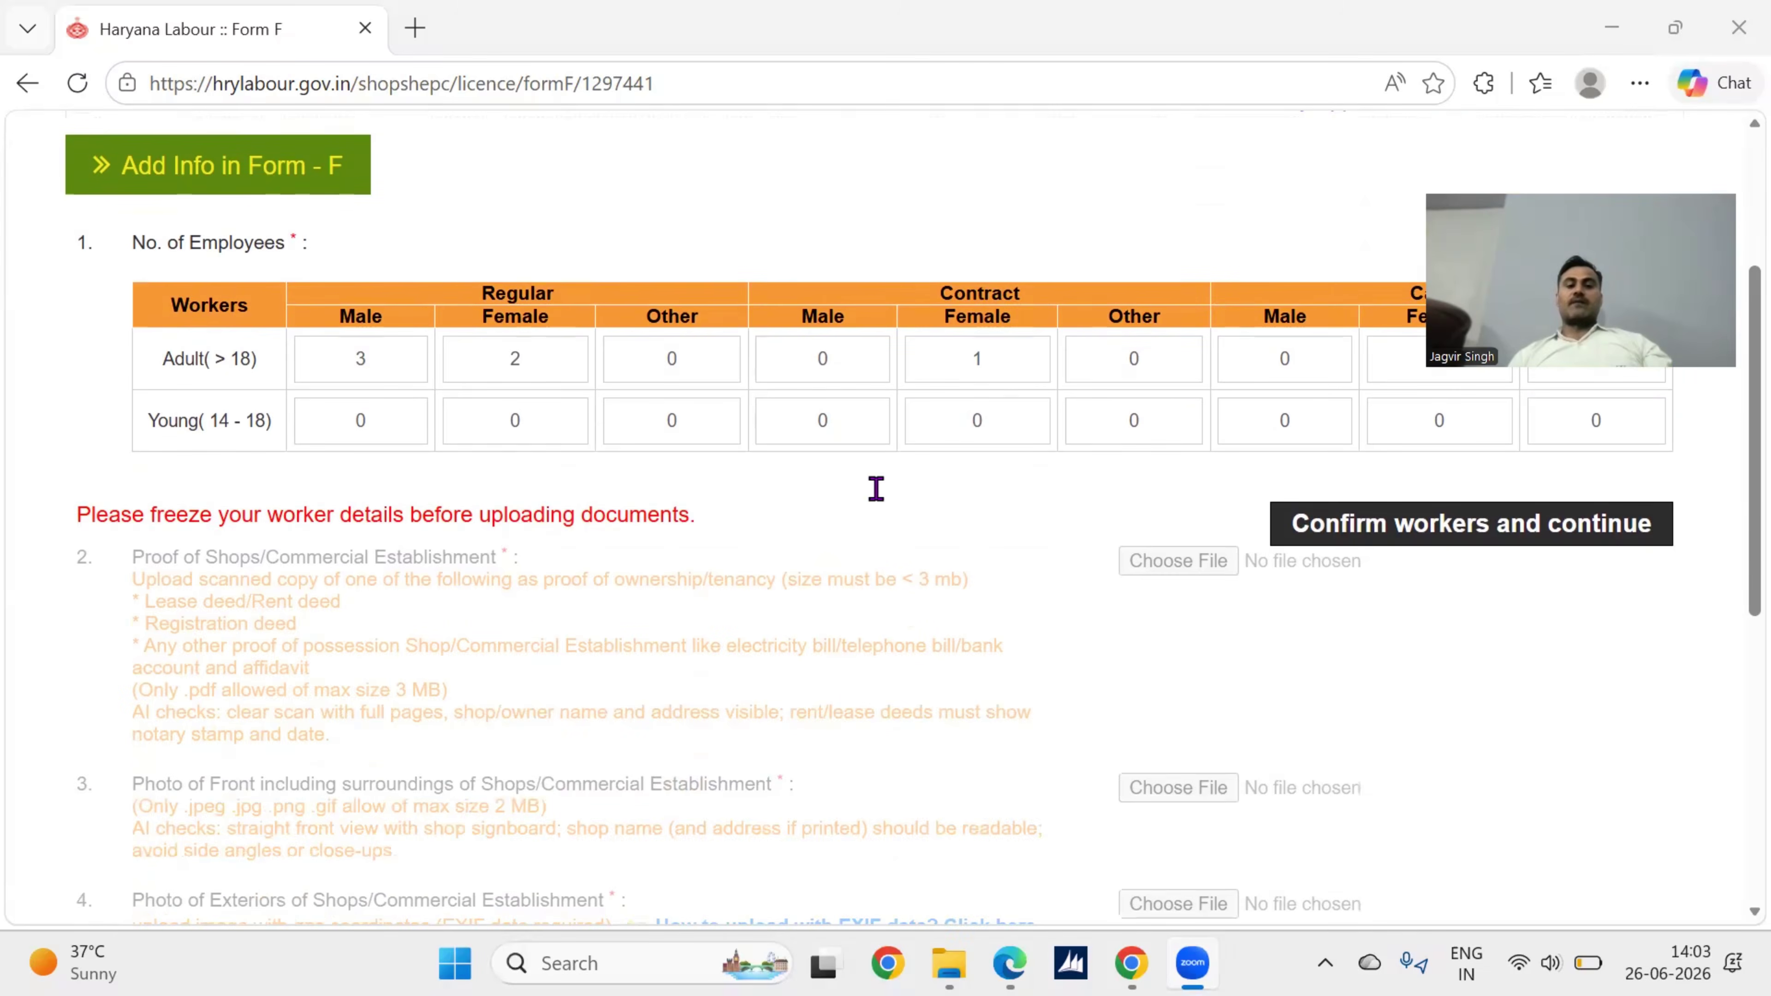
{"action": "scroll", "coordinate": [876, 492], "scroll_direction": "down", "scroll_amount": 3}
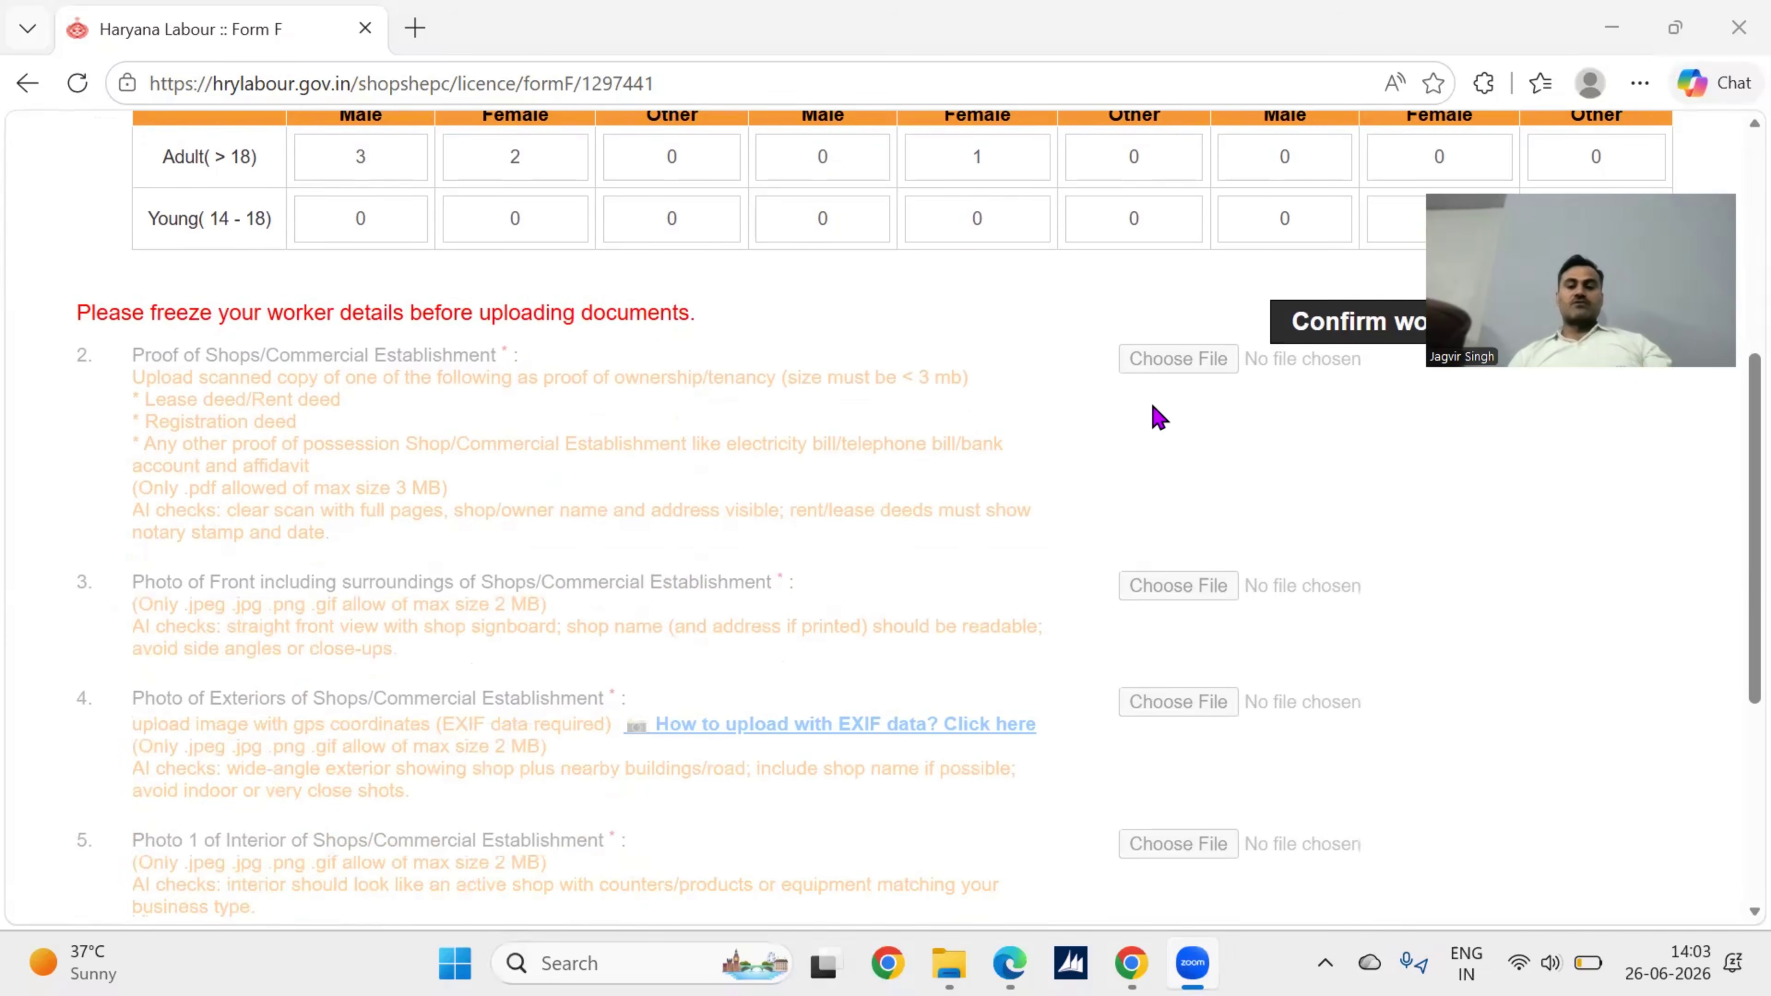
{"action": "scroll", "coordinate": [1159, 418], "scroll_direction": "down", "scroll_amount": 1}
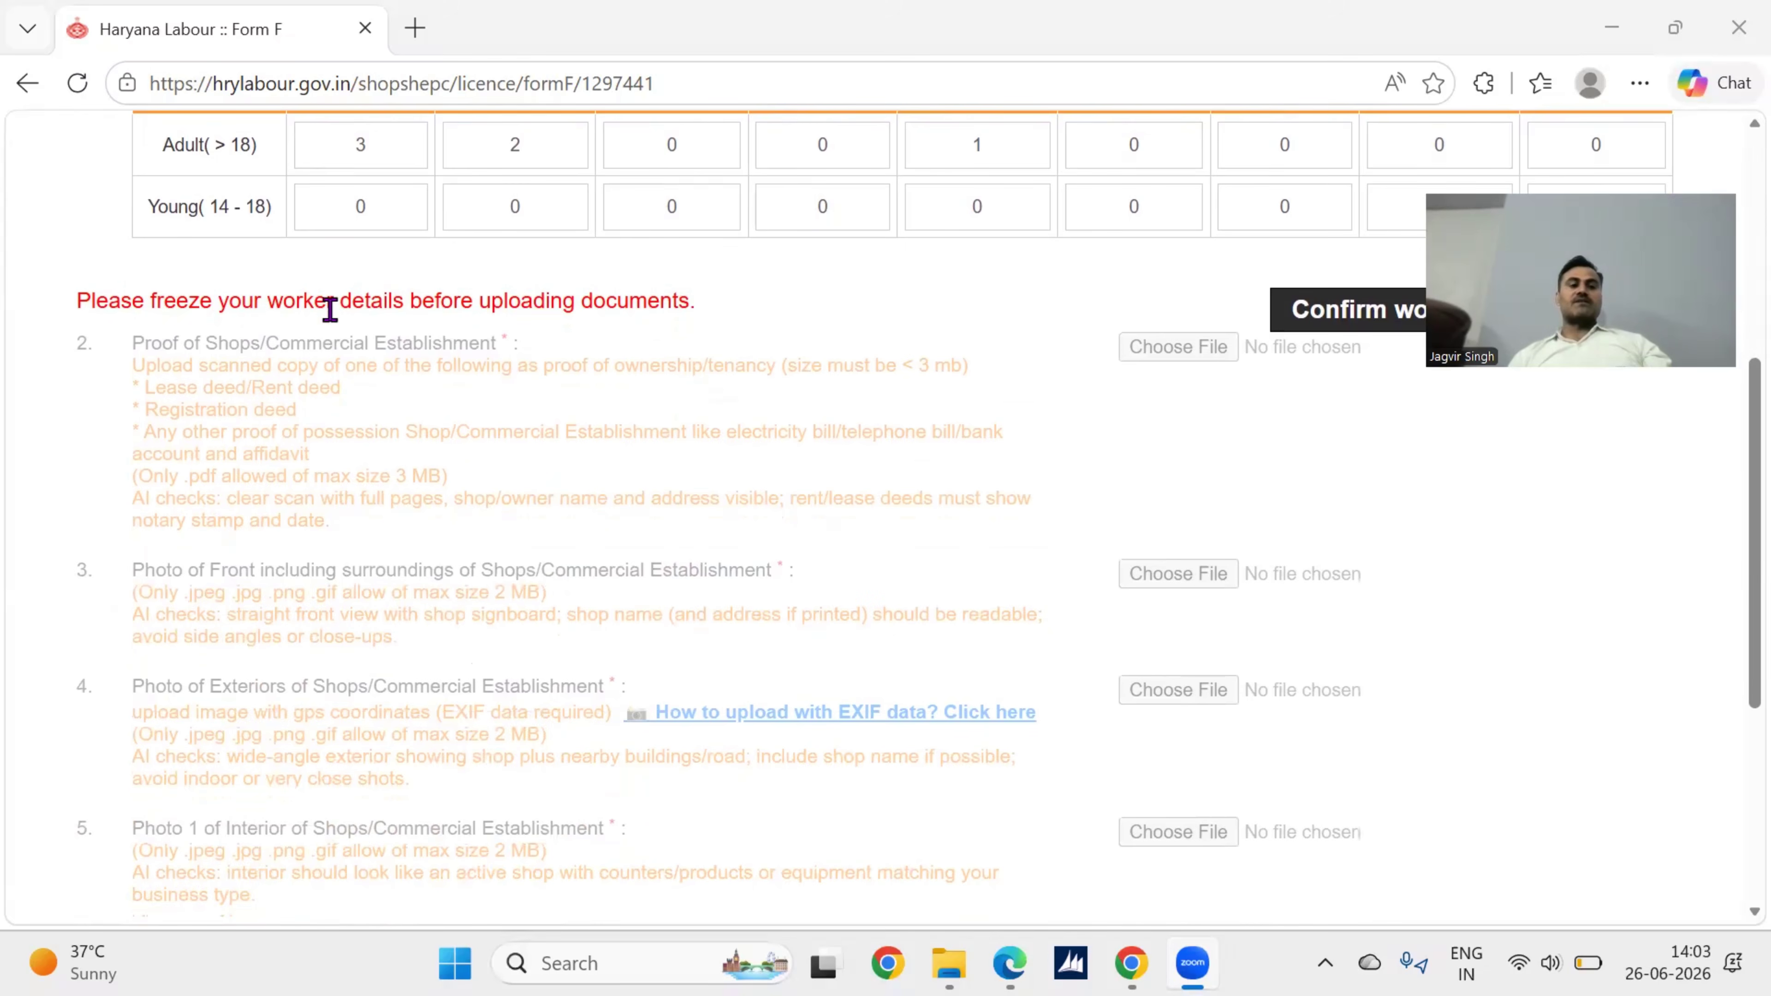
{"action": "scroll", "coordinate": [509, 328], "scroll_direction": "down", "scroll_amount": 1}
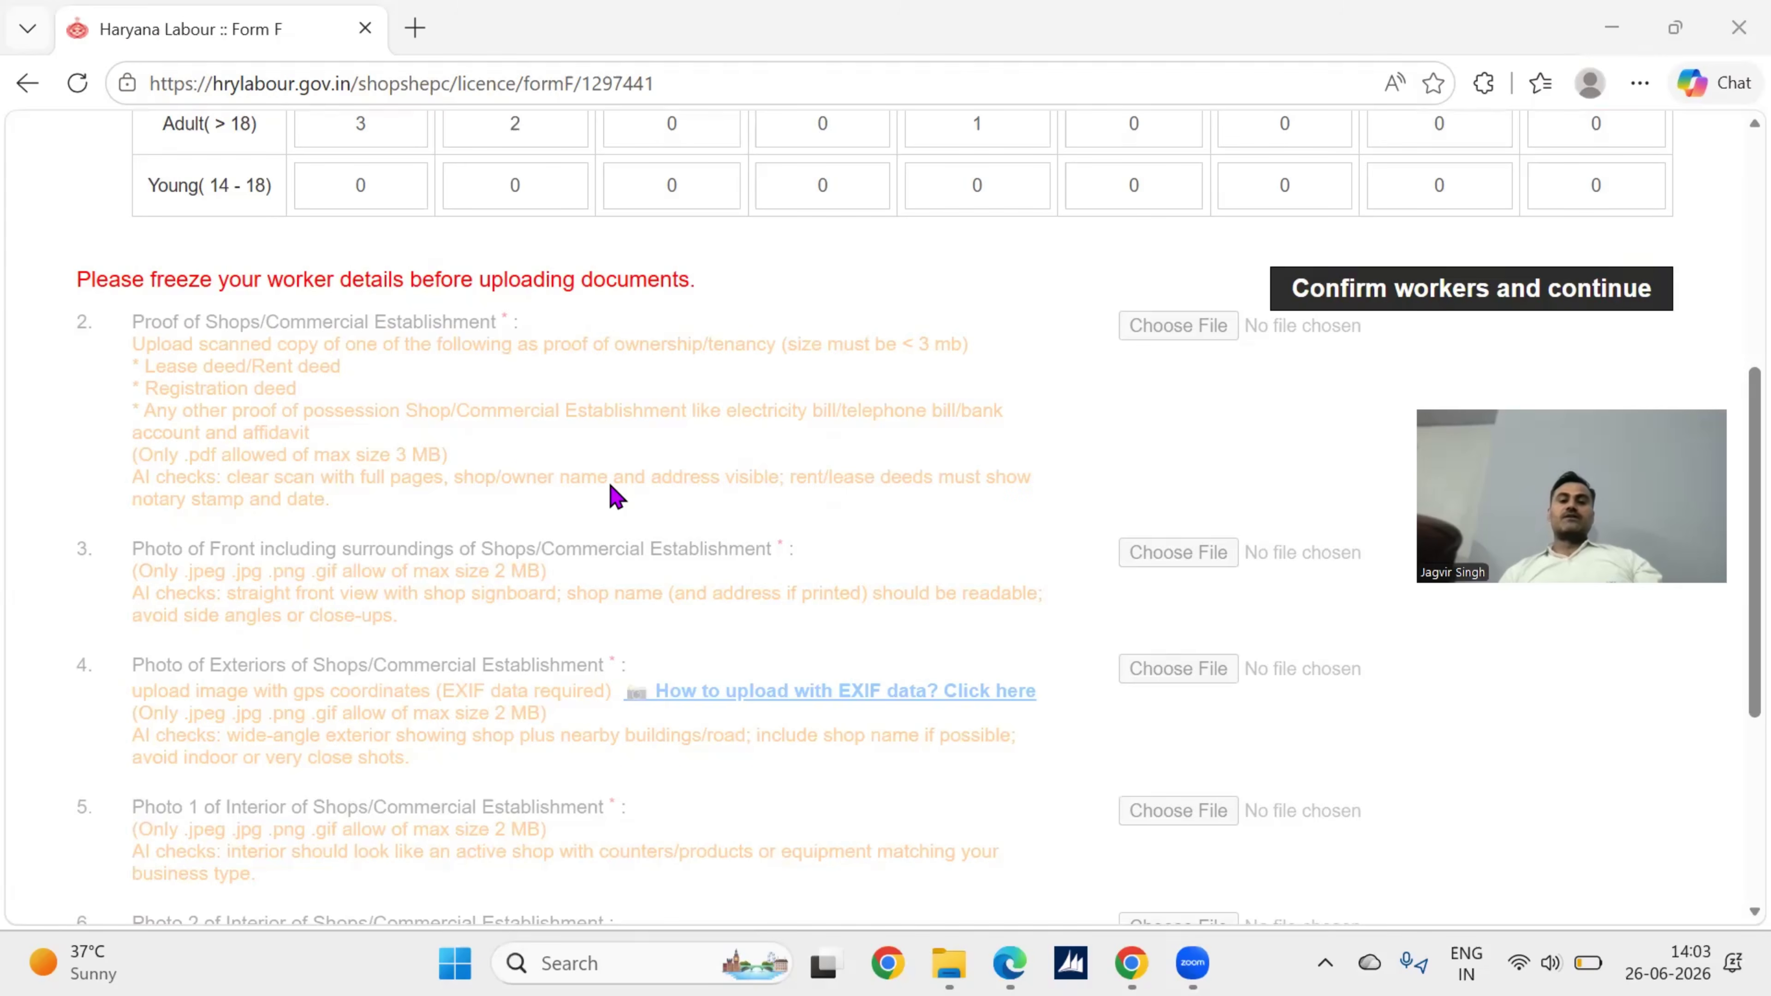
{"action": "scroll", "coordinate": [615, 497], "scroll_direction": "down", "scroll_amount": 2}
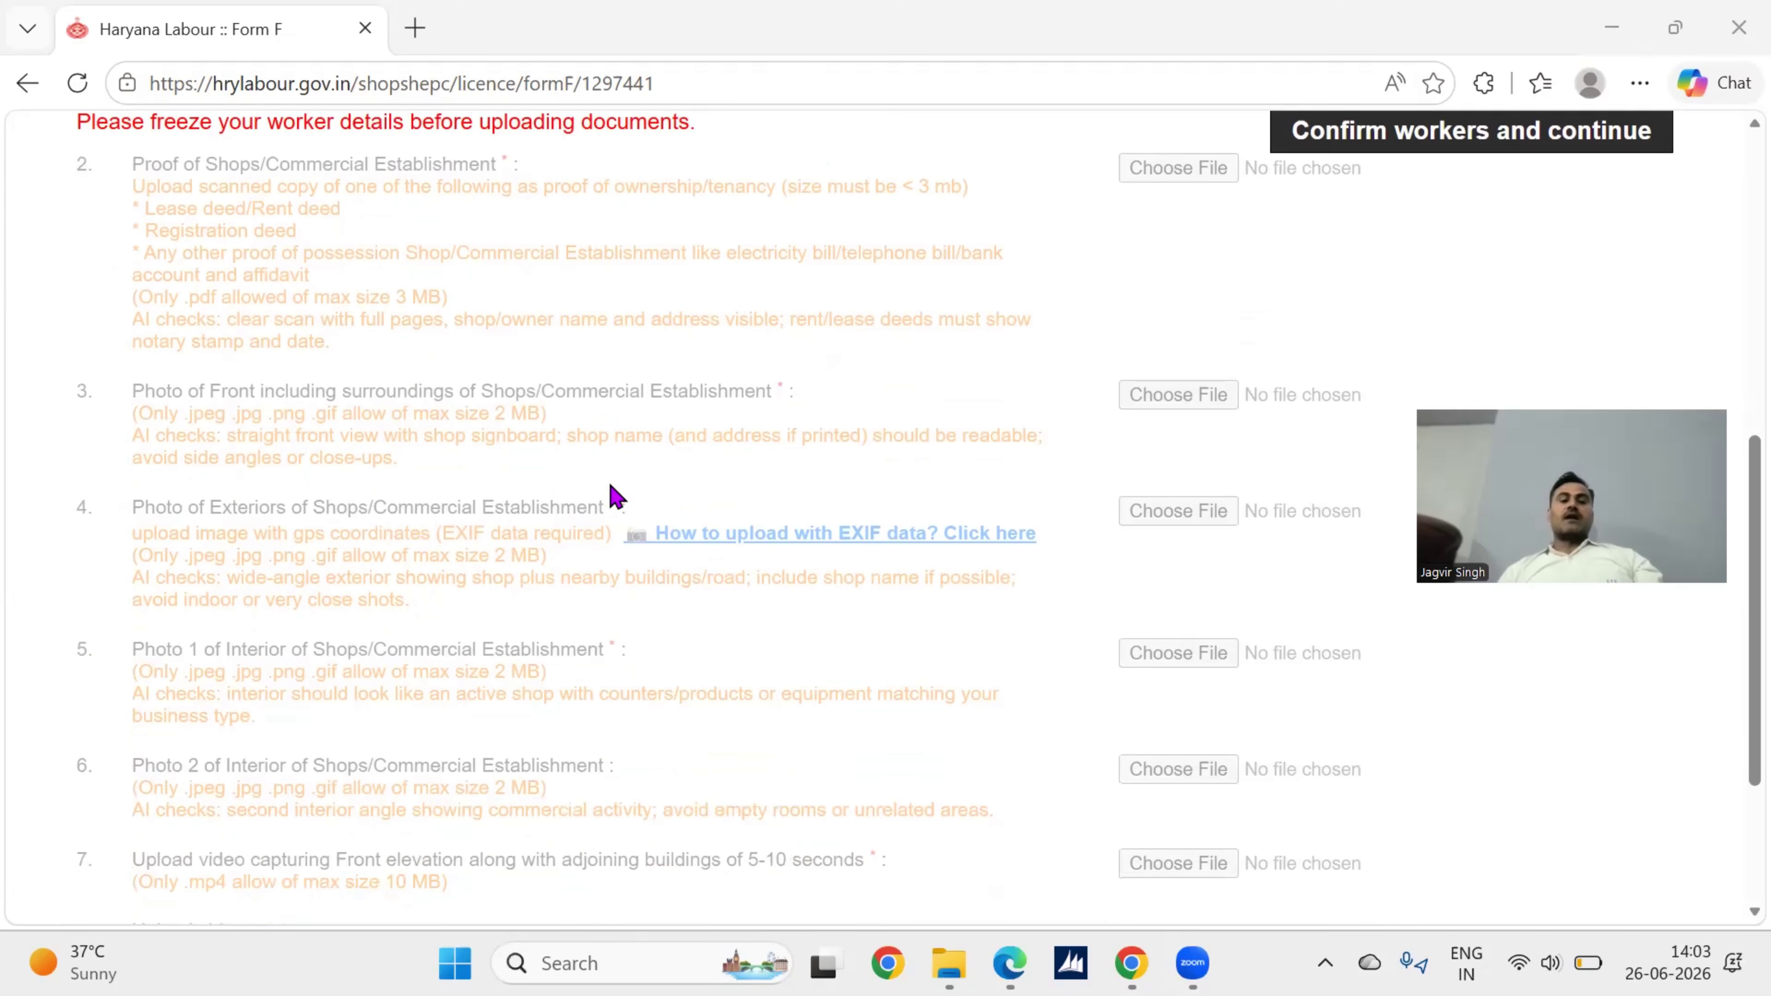
{"action": "scroll", "coordinate": [652, 545], "scroll_direction": "down", "scroll_amount": 1}
{"action": "scroll", "coordinate": [655, 547], "scroll_direction": "down", "scroll_amount": 2}
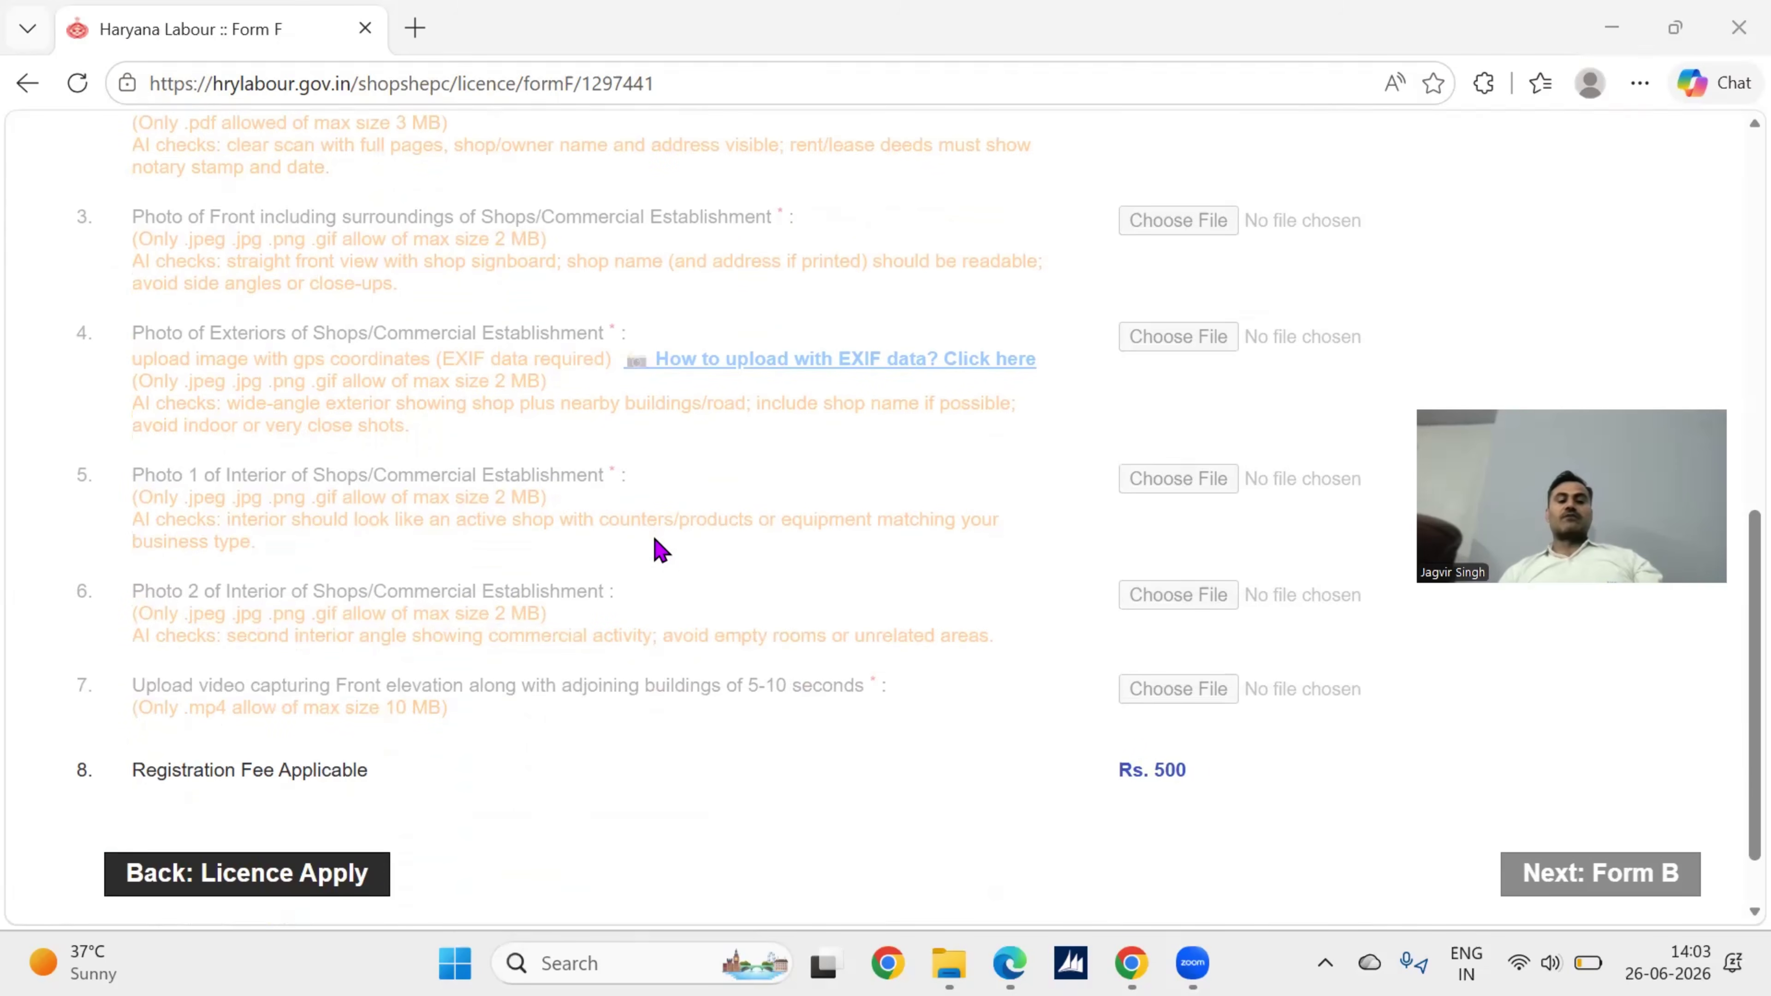
{"action": "scroll", "coordinate": [659, 550], "scroll_direction": "down", "scroll_amount": 1}
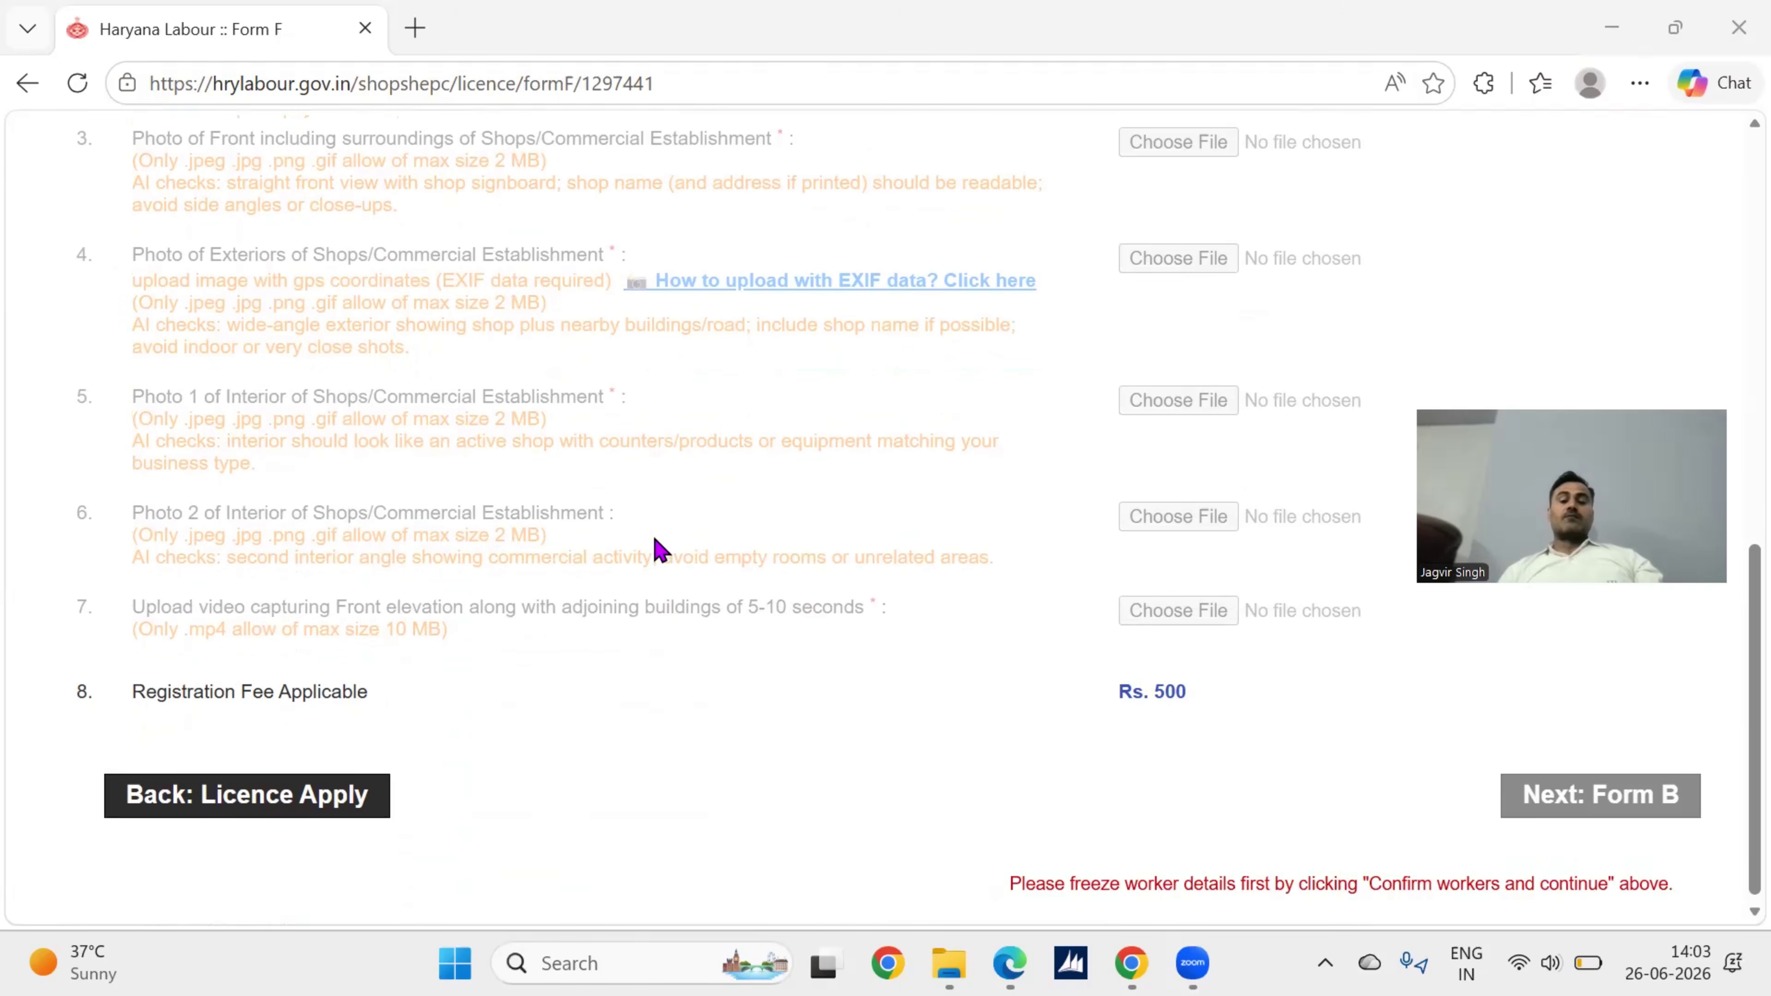
{"action": "scroll", "coordinate": [659, 550], "scroll_direction": "up", "scroll_amount": 5}
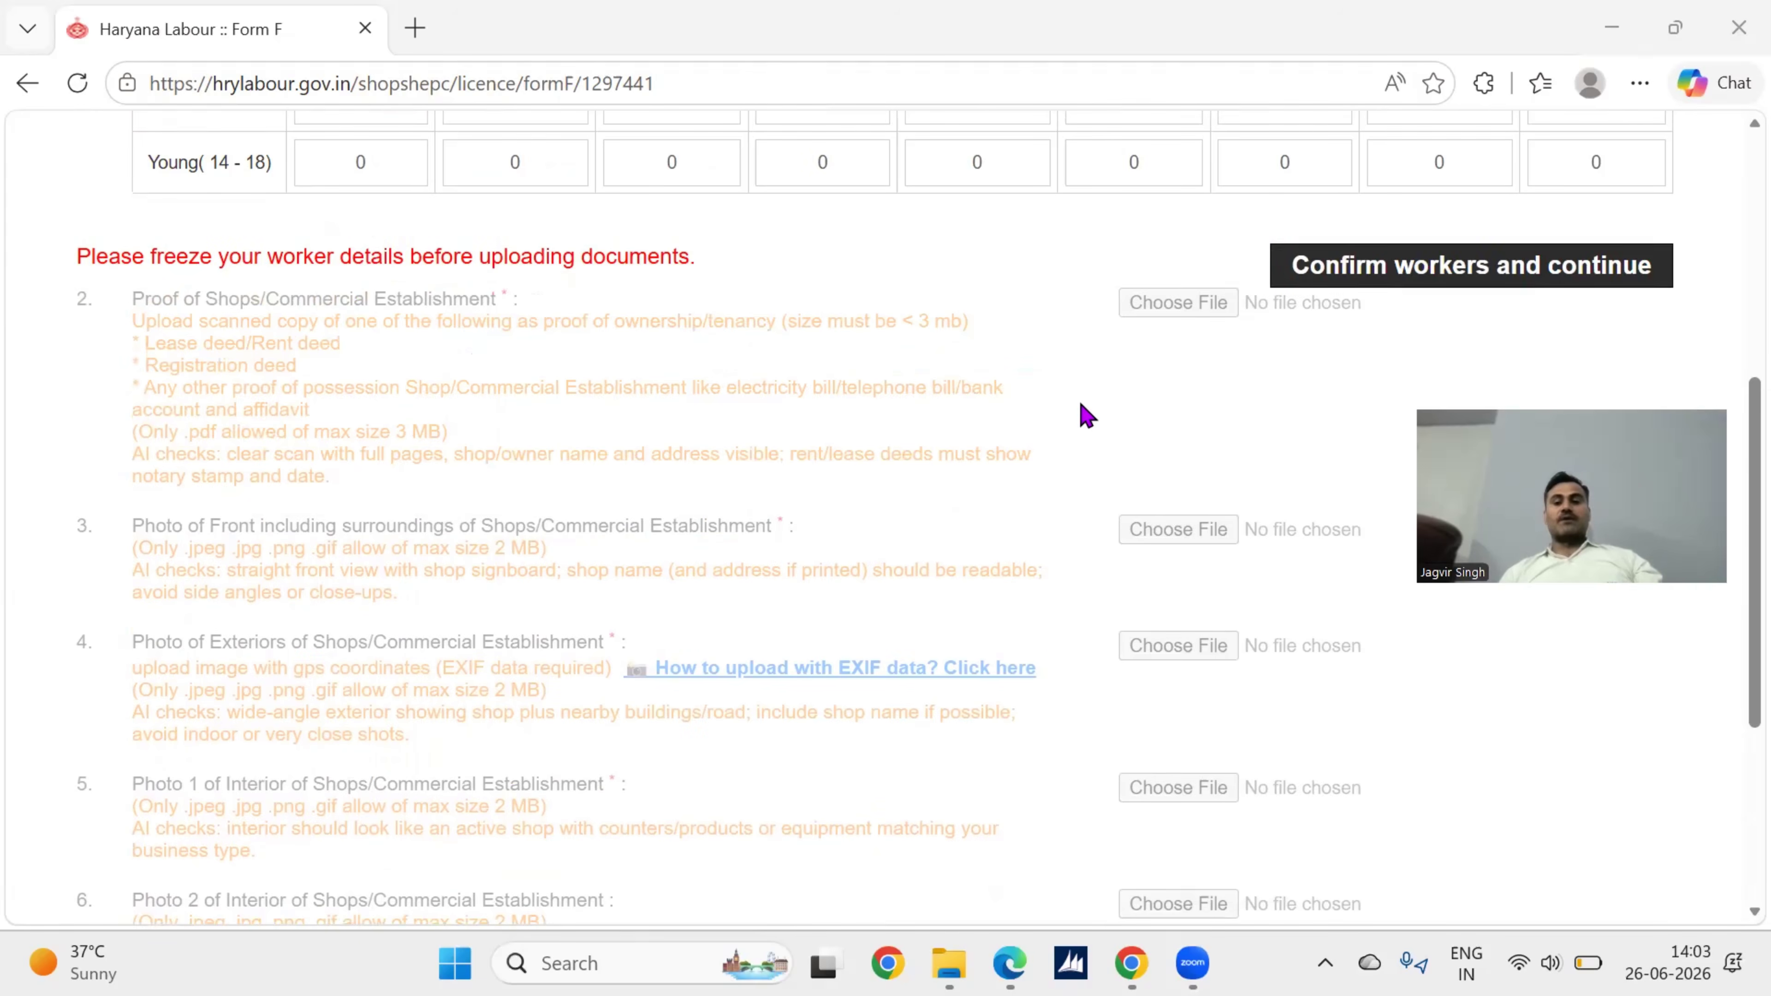
{"action": "scroll", "coordinate": [1086, 416], "scroll_direction": "up", "scroll_amount": 5}
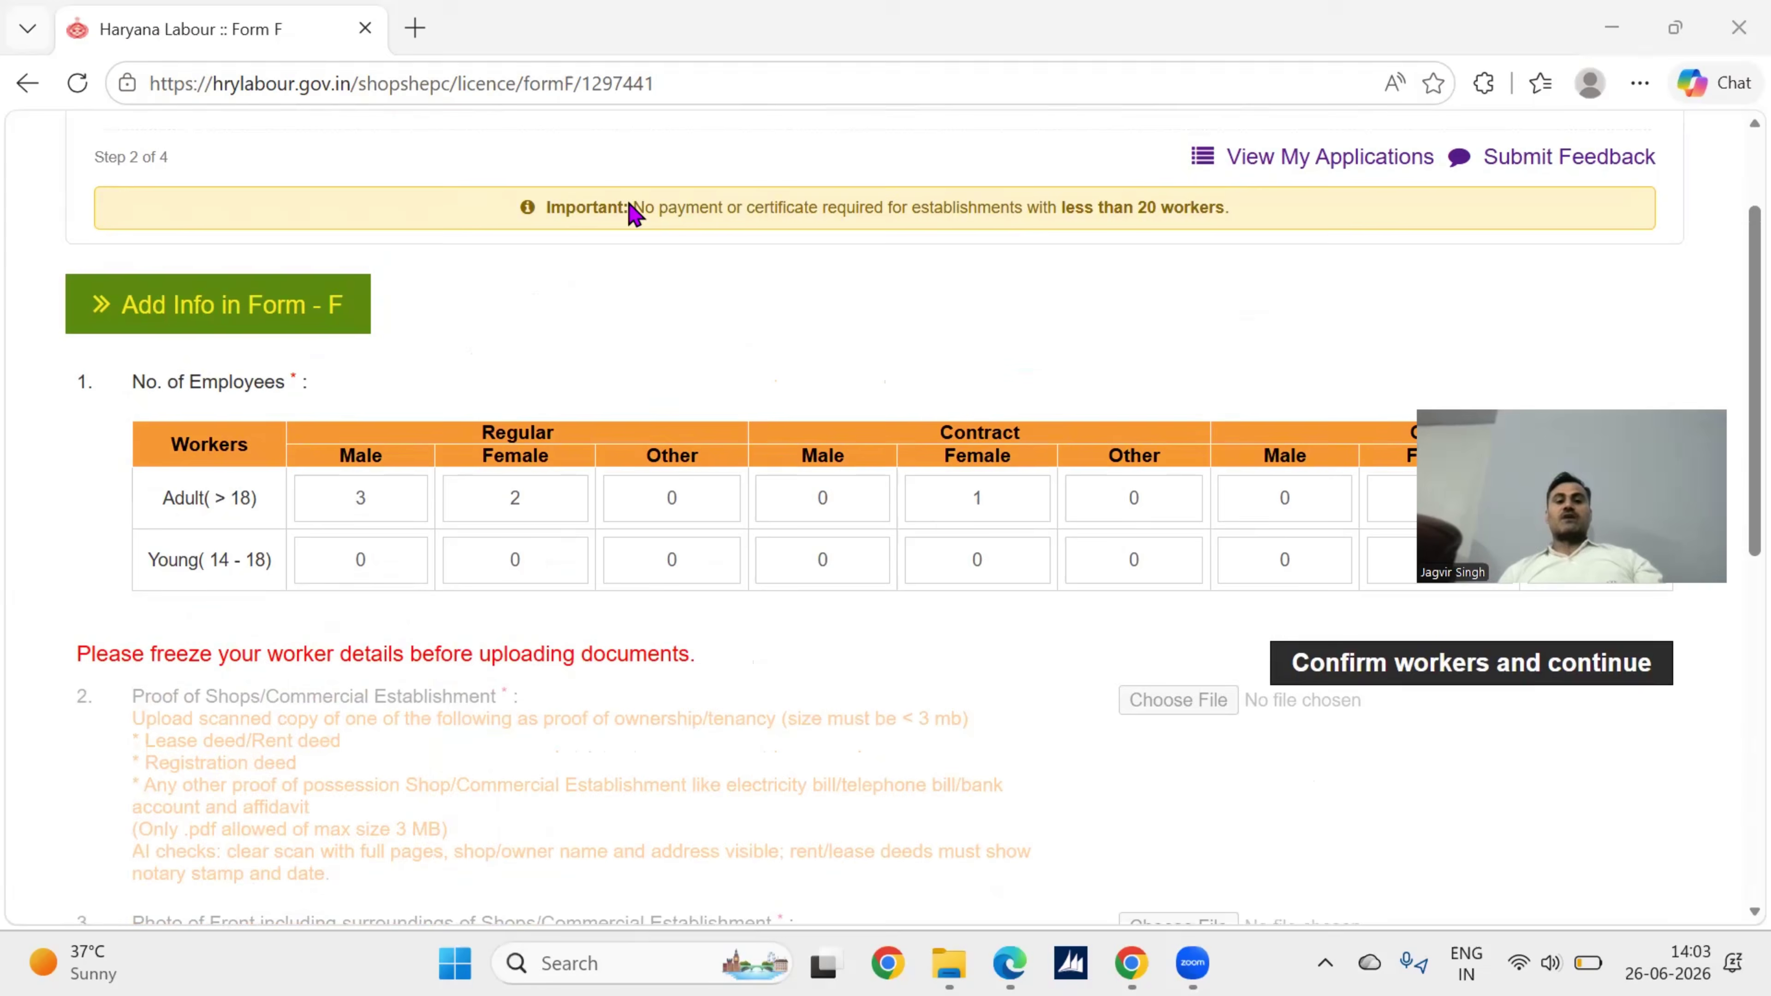
{"action": "scroll", "coordinate": [784, 385], "scroll_direction": "up", "scroll_amount": 1}
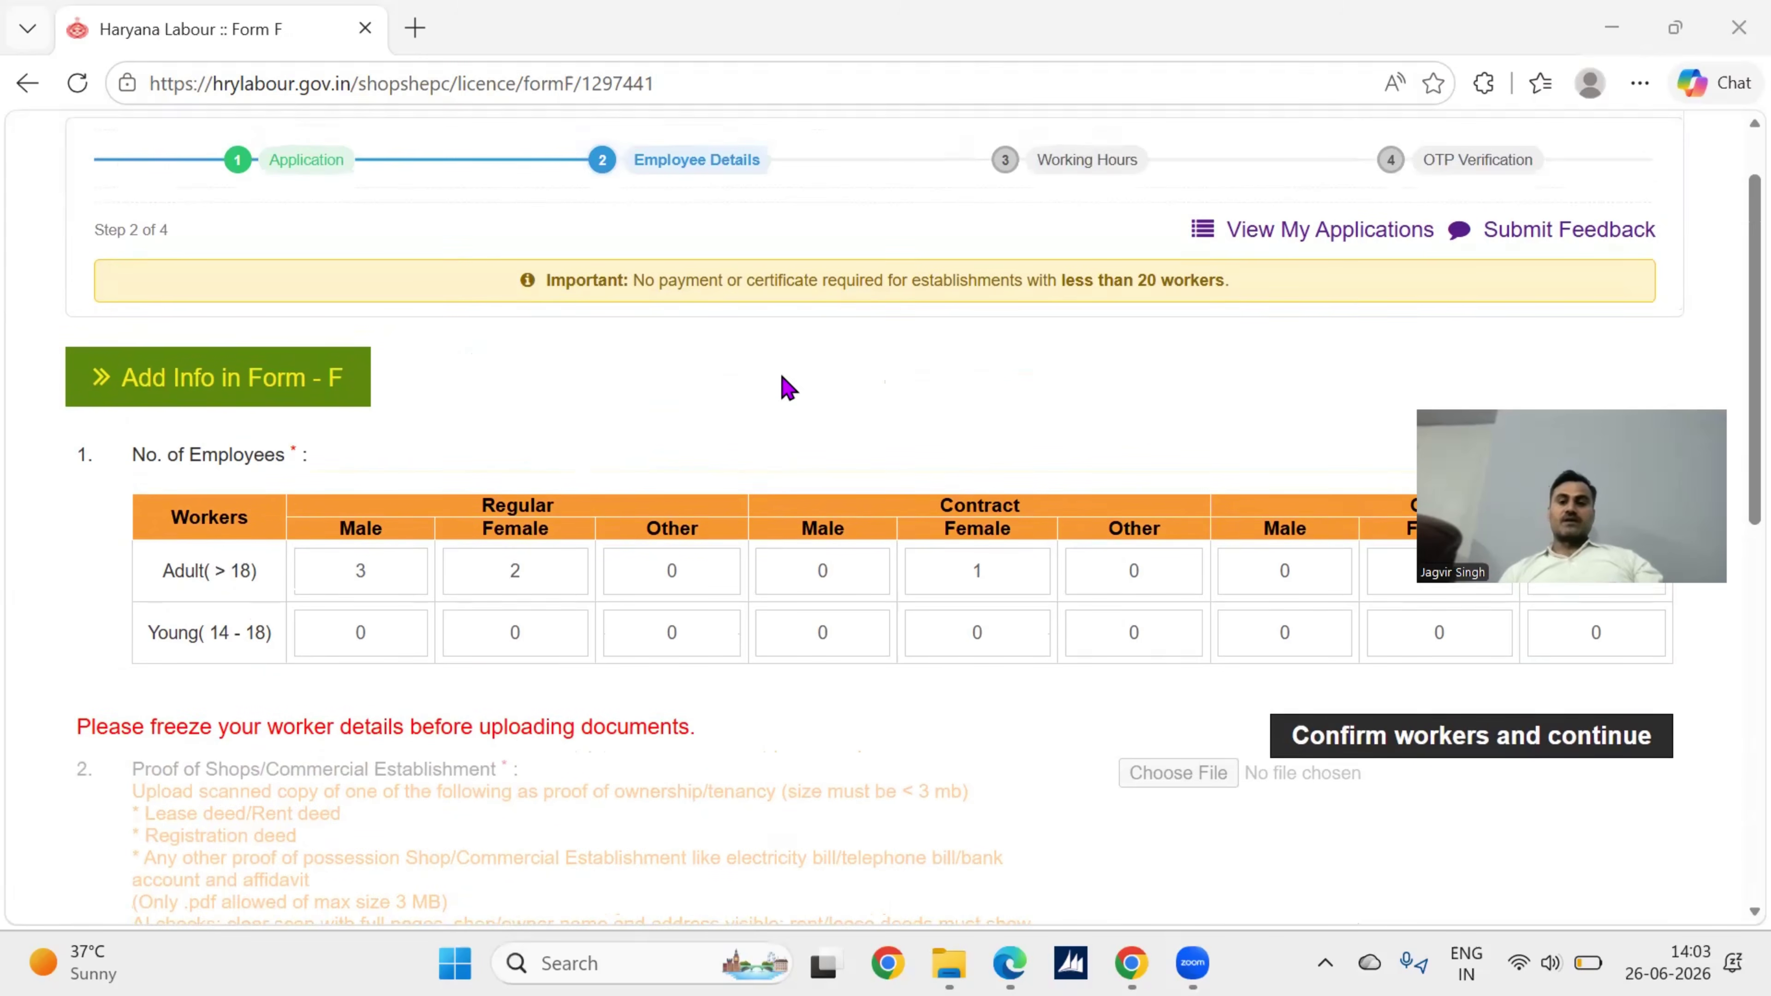
{"action": "scroll", "coordinate": [785, 385], "scroll_direction": "down", "scroll_amount": 3}
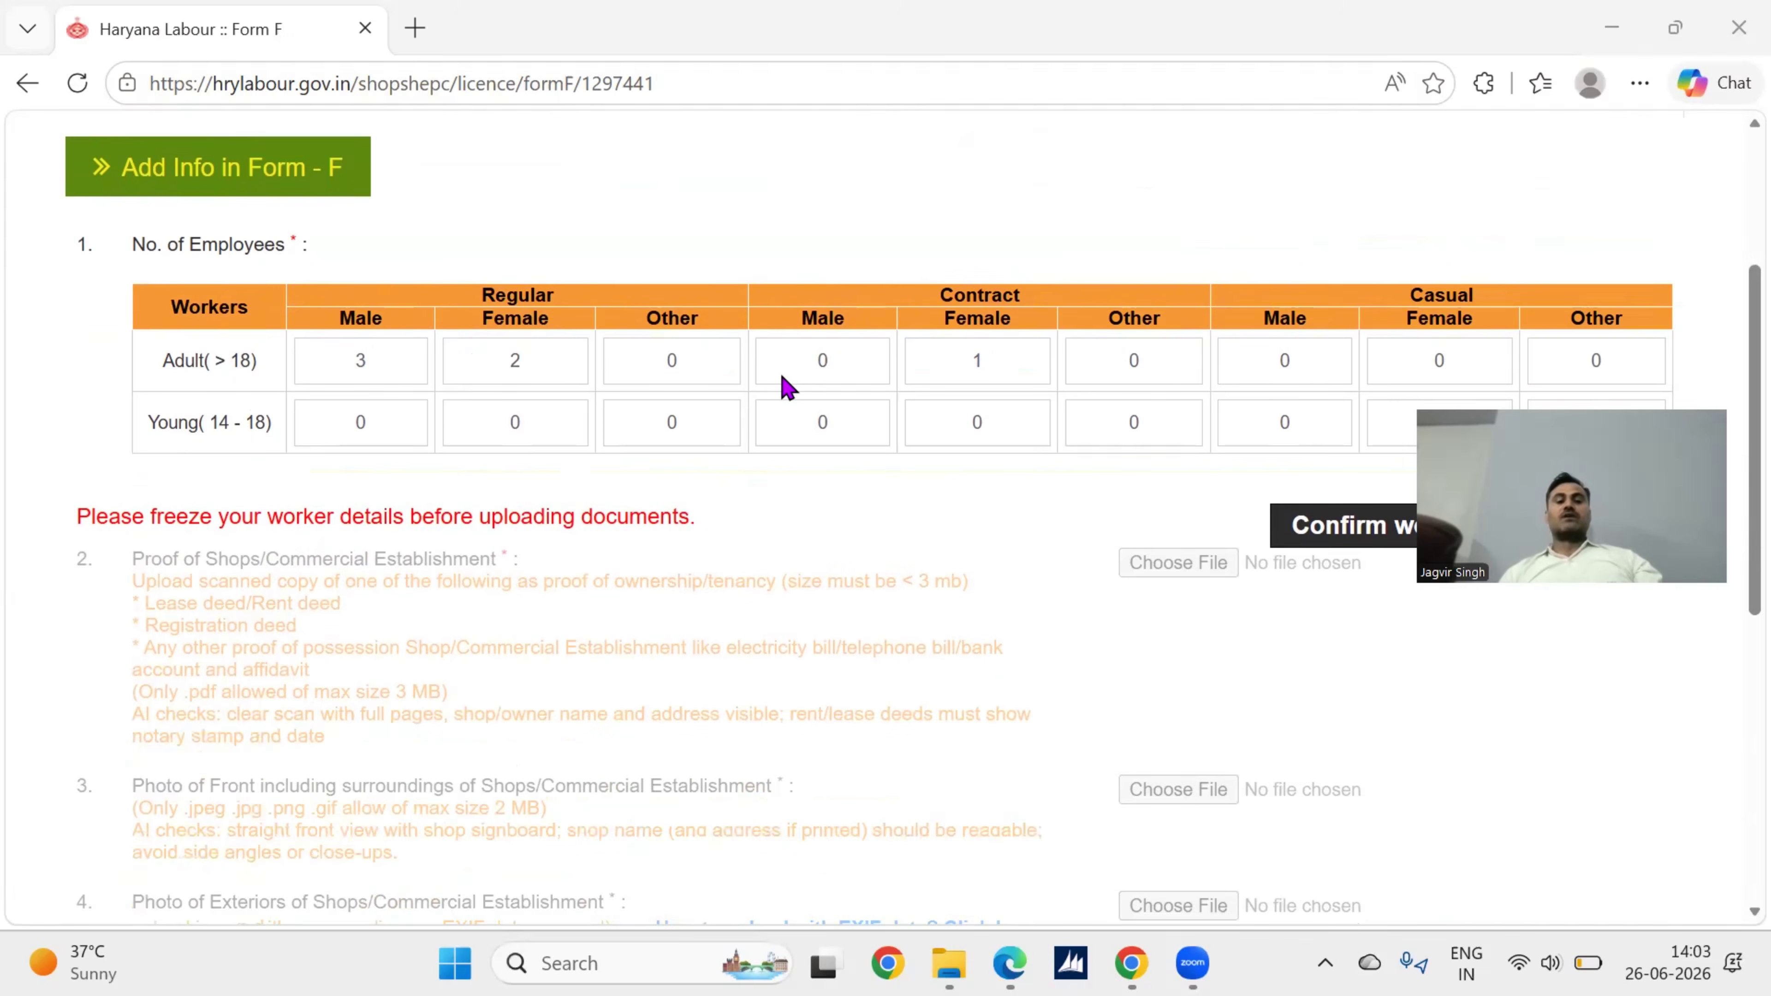
{"action": "left_click", "coordinate": [382, 357]}
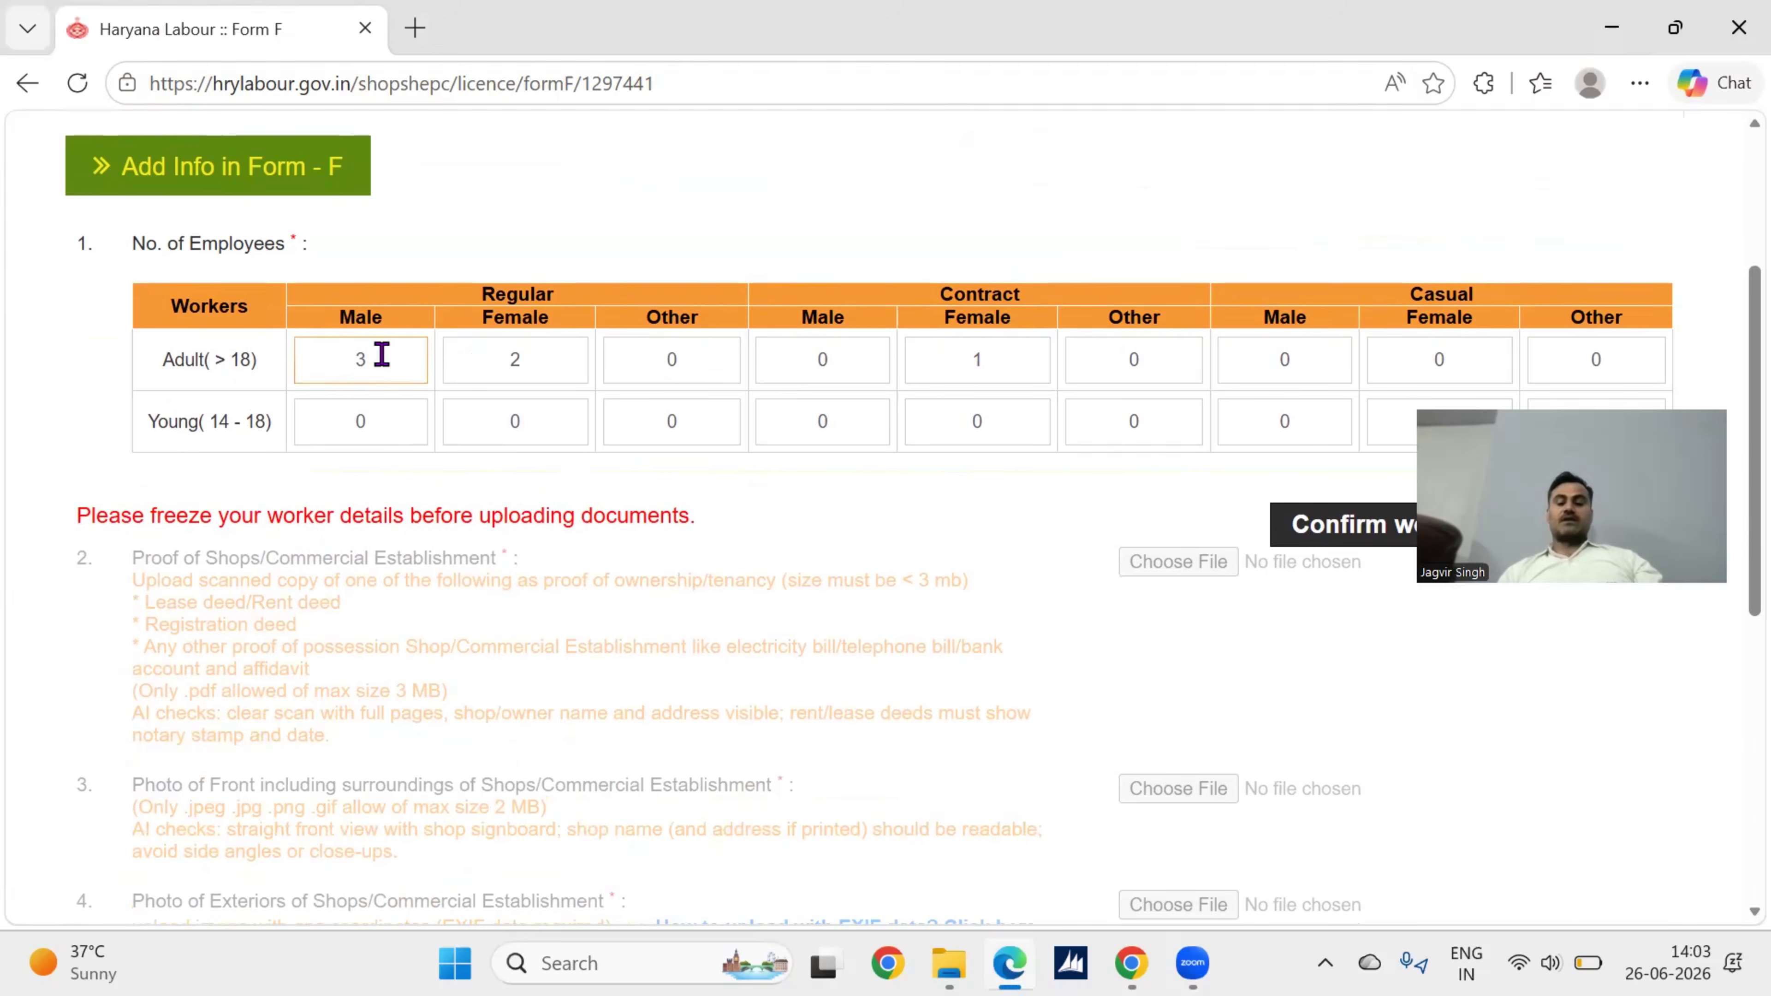
{"action": "type", "text": "0"}
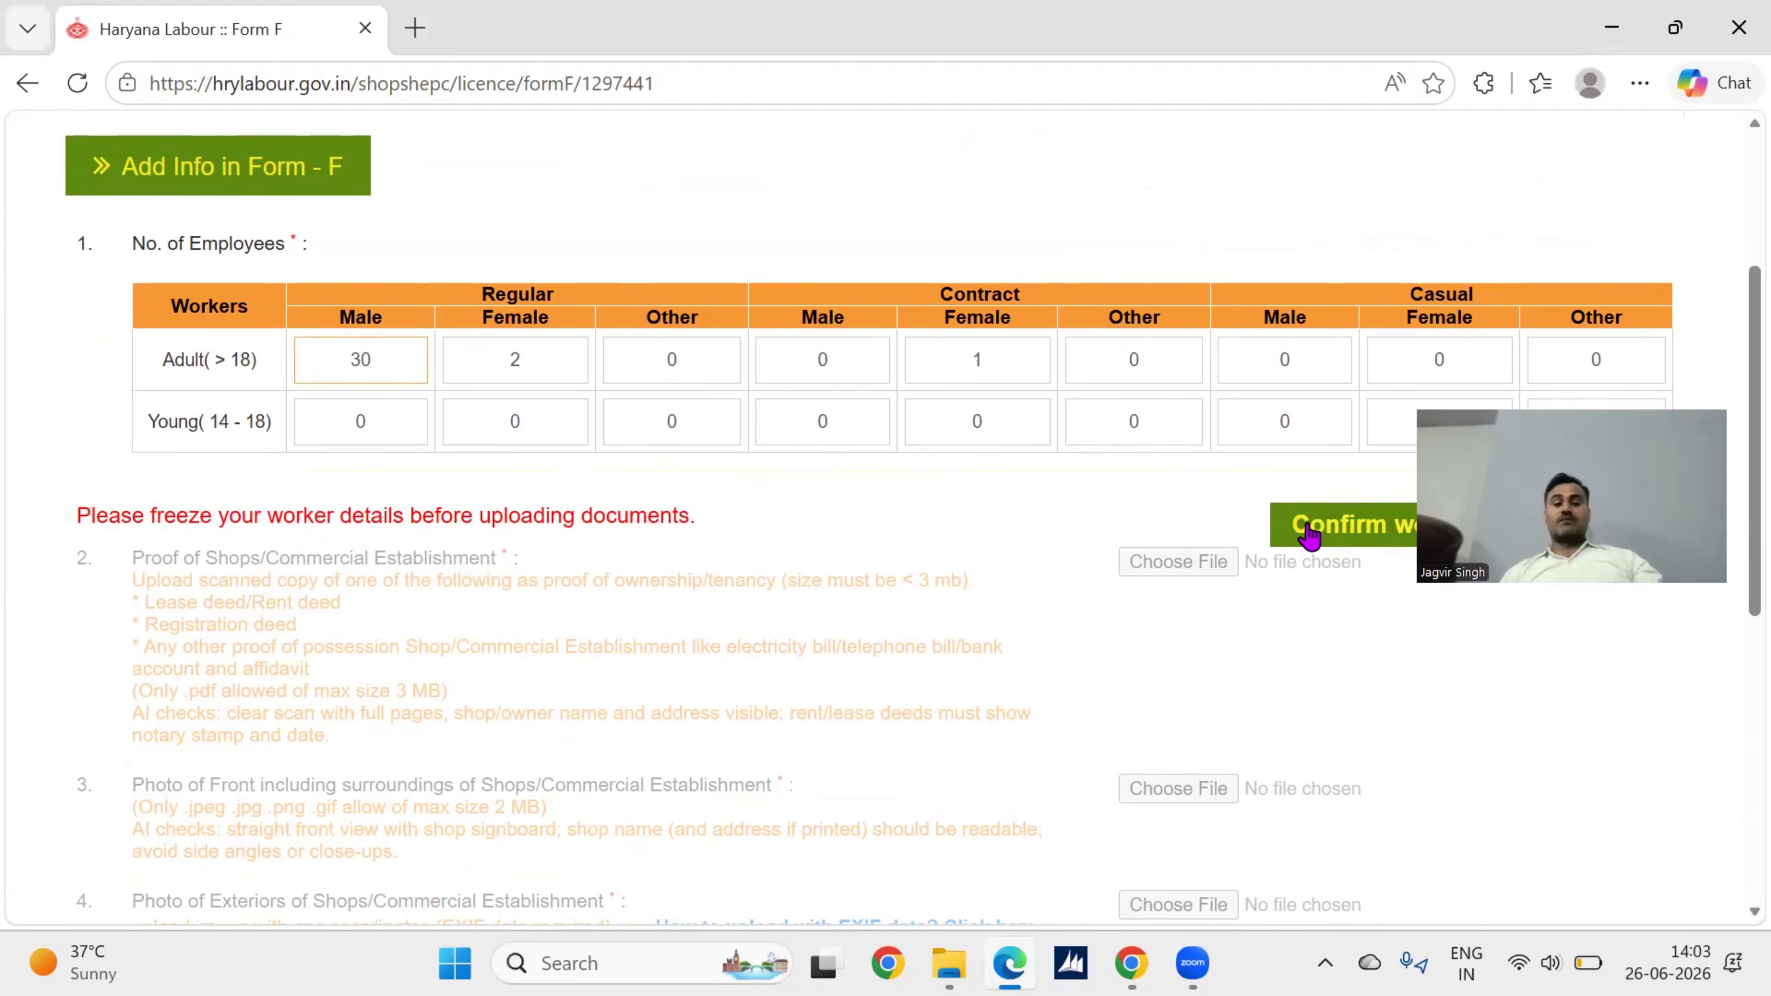
{"action": "scroll", "coordinate": [1003, 515], "scroll_direction": "down", "scroll_amount": 3}
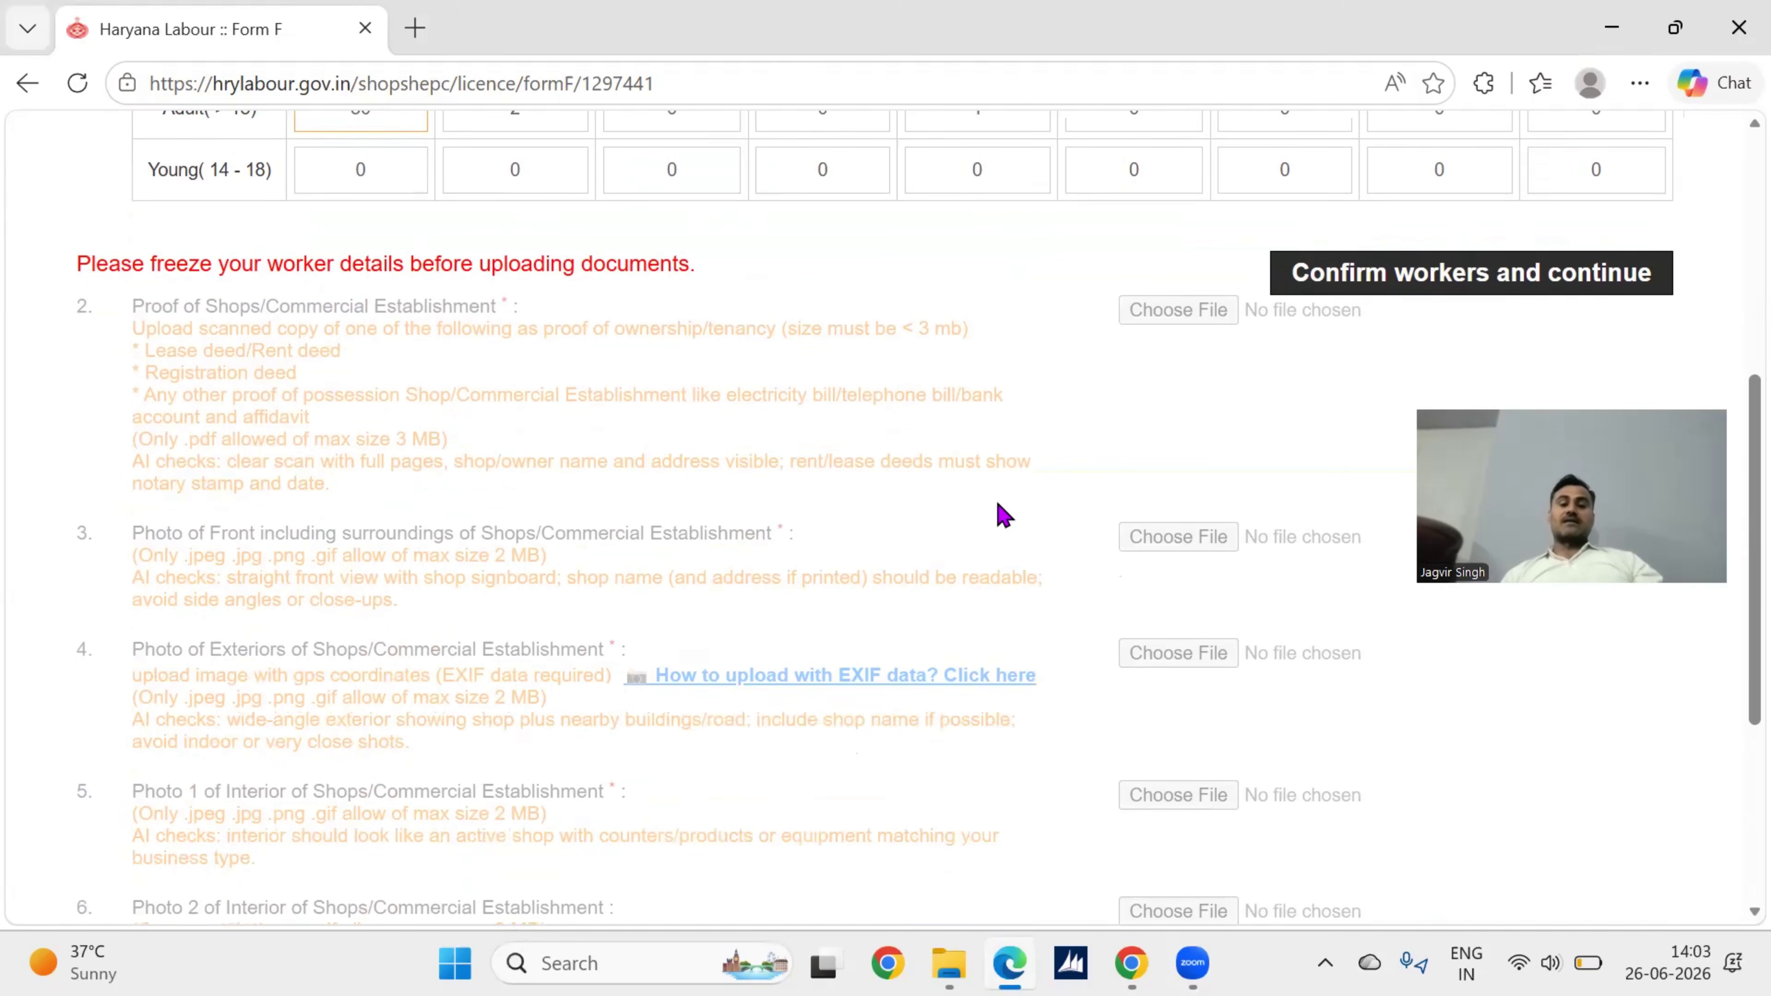
{"action": "scroll", "coordinate": [885, 467], "scroll_direction": "down", "scroll_amount": 4}
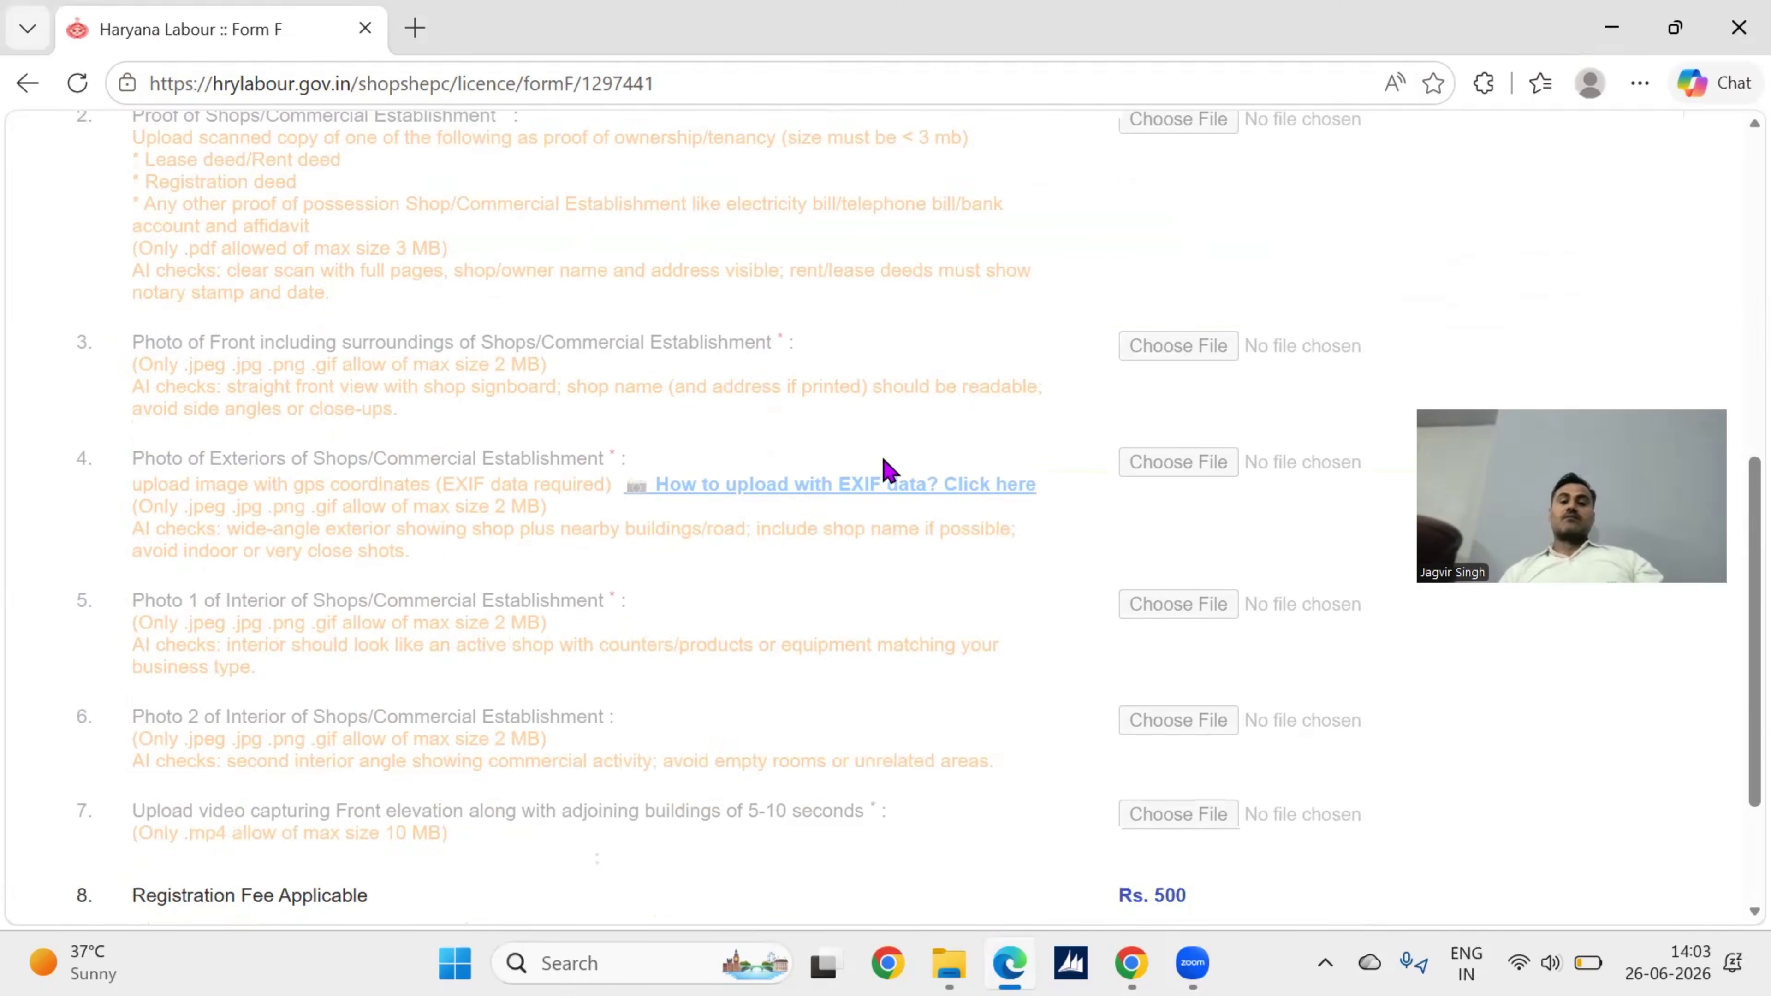
{"action": "scroll", "coordinate": [955, 566], "scroll_direction": "down", "scroll_amount": 1}
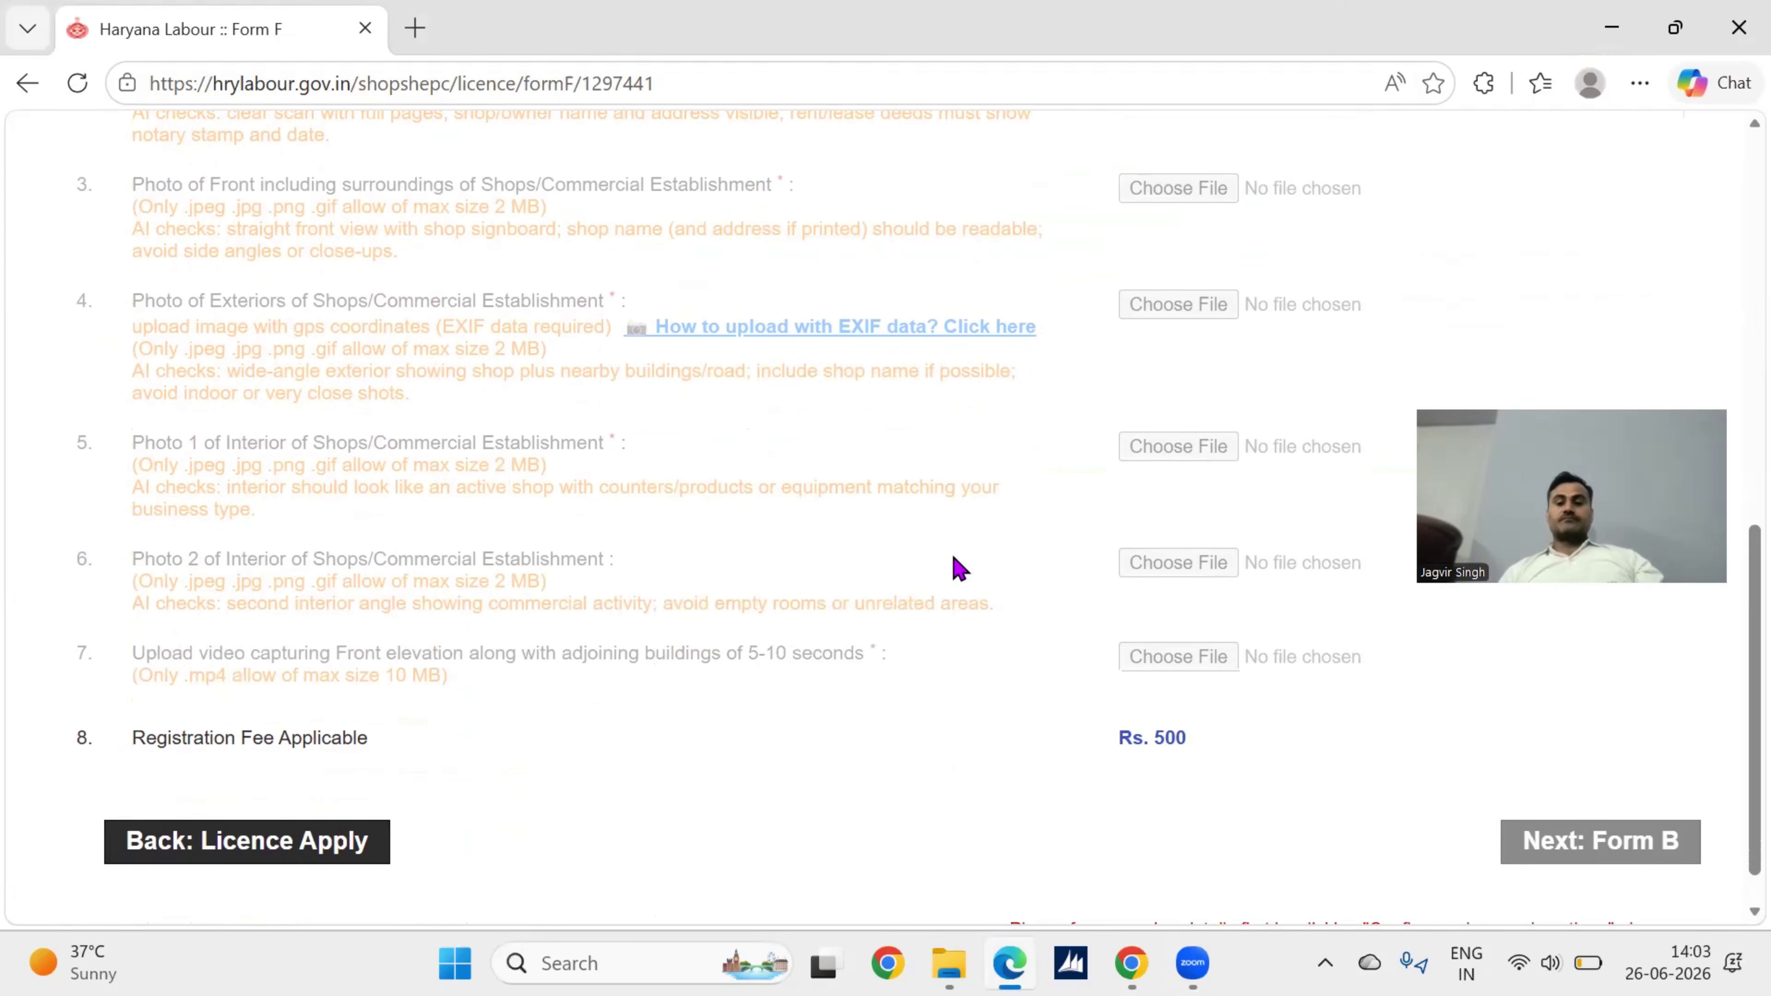
{"action": "scroll", "coordinate": [960, 568], "scroll_direction": "down", "scroll_amount": 1}
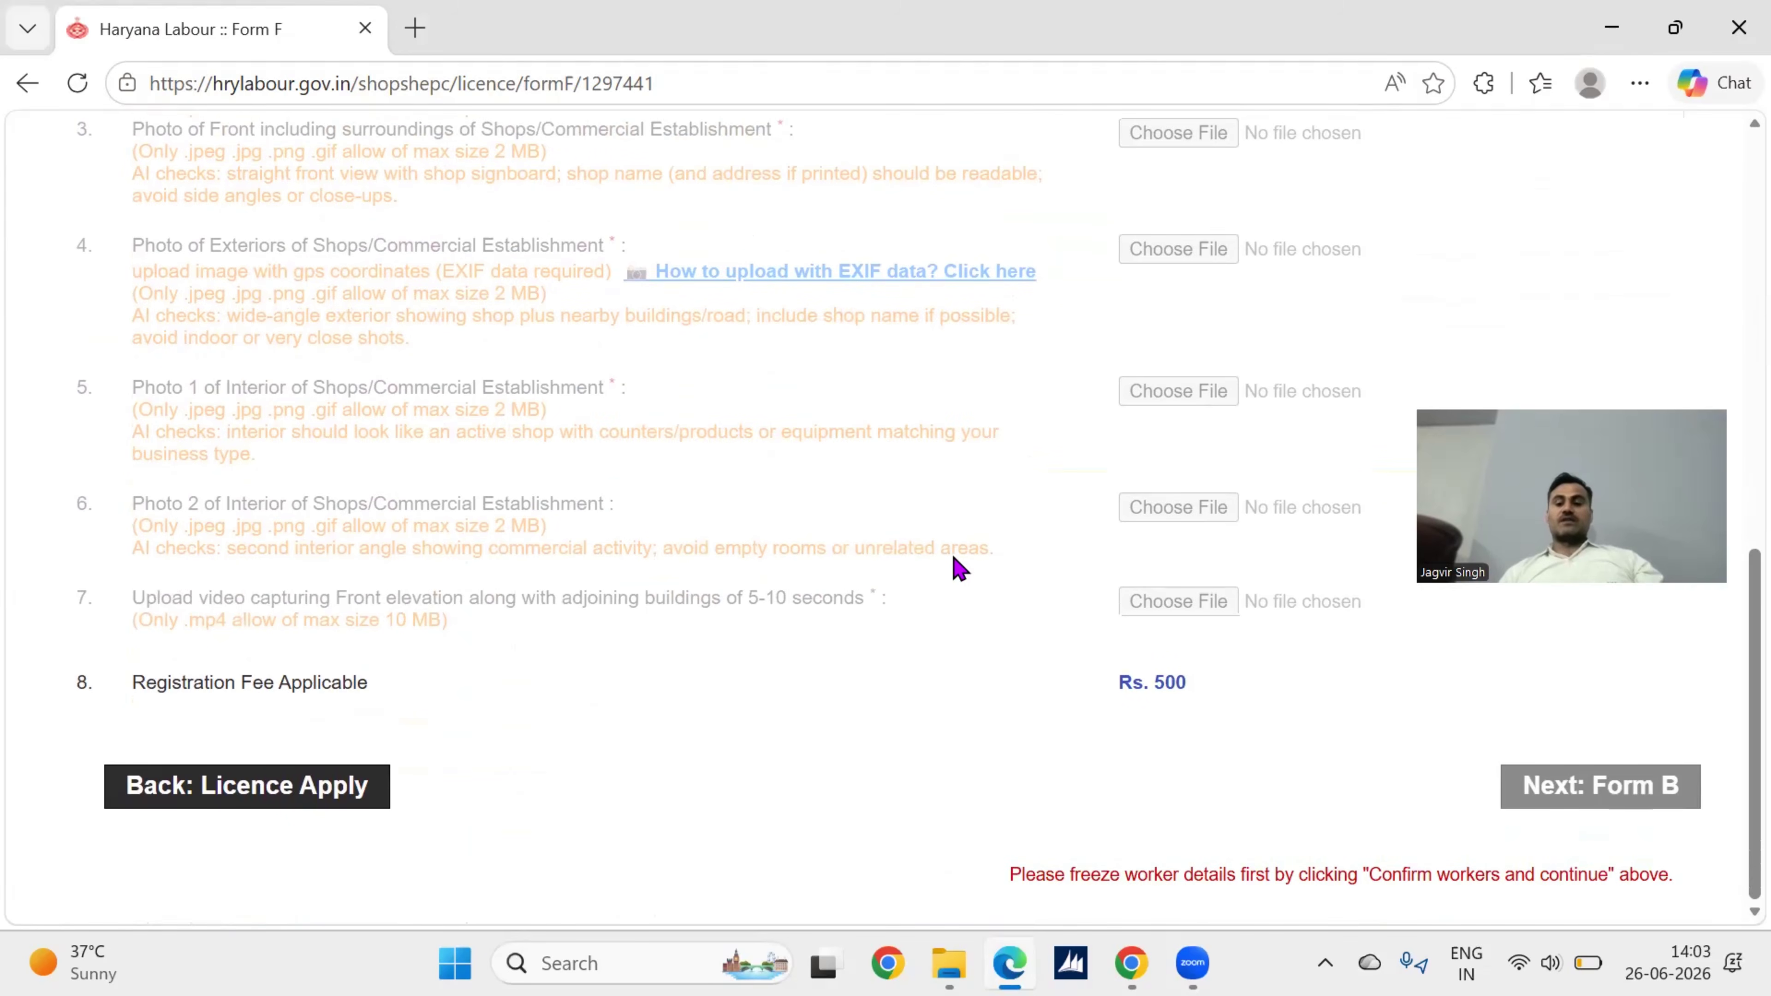
{"action": "scroll", "coordinate": [960, 569], "scroll_direction": "up", "scroll_amount": 5}
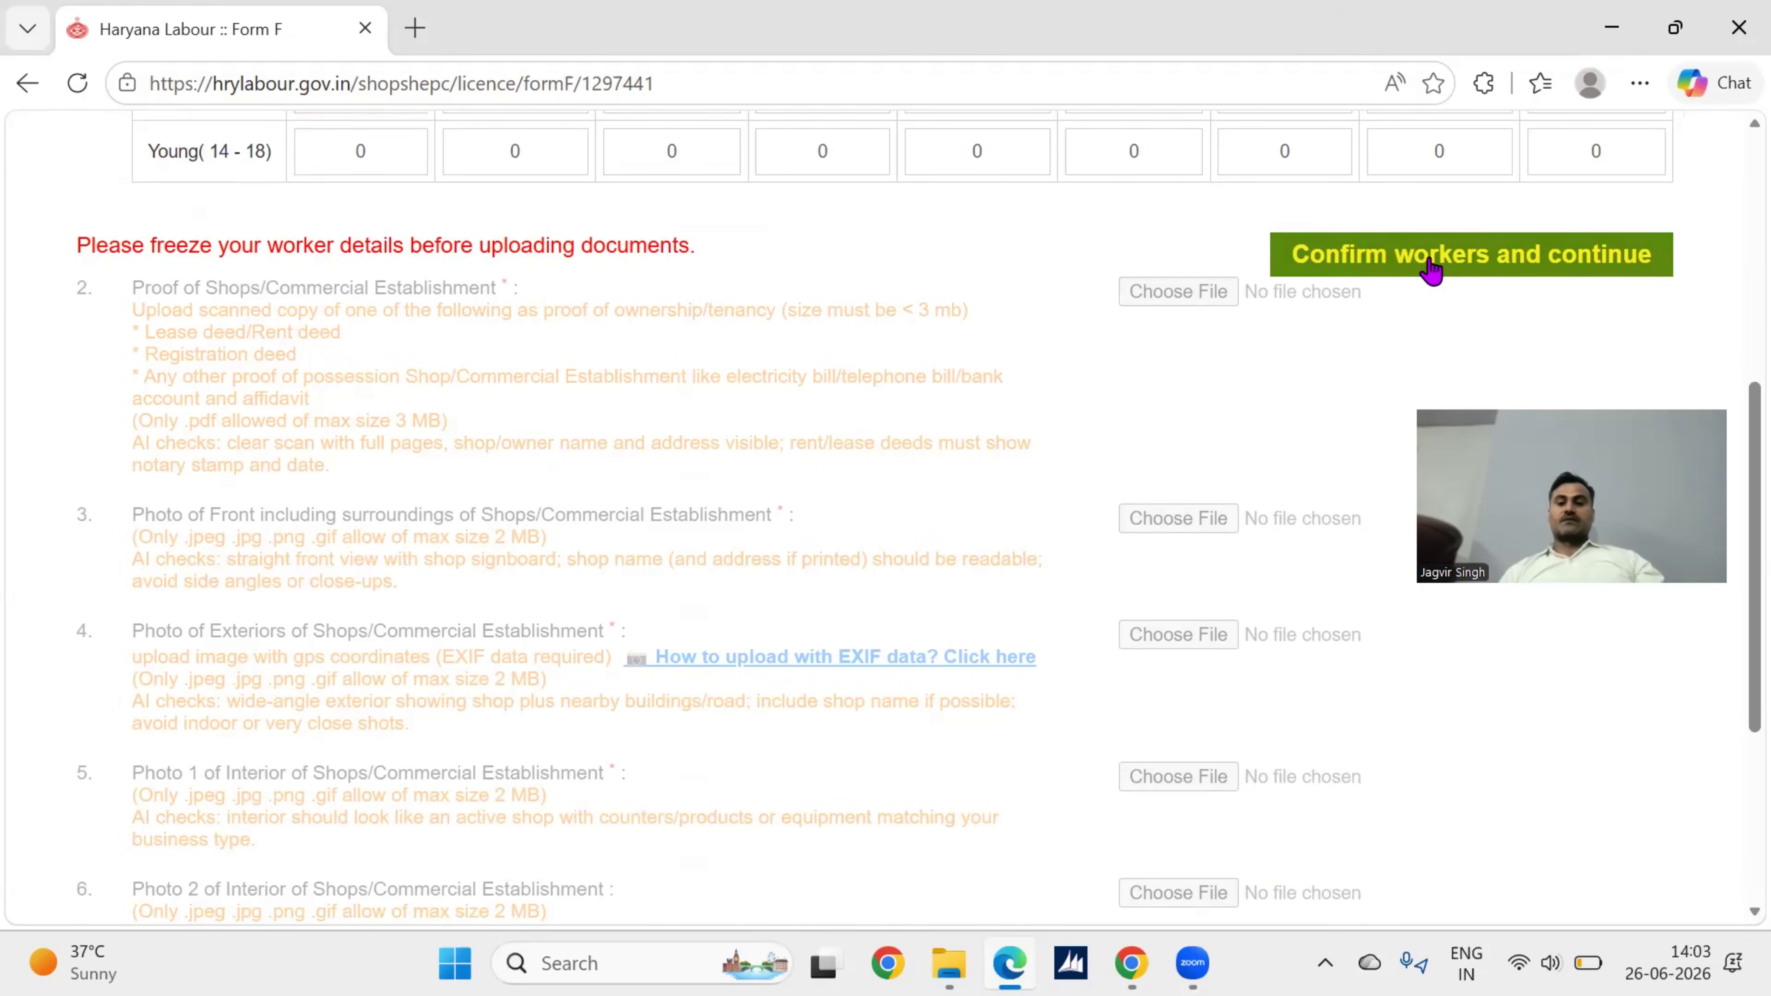
{"action": "scroll", "coordinate": [1046, 387], "scroll_direction": "up", "scroll_amount": 2}
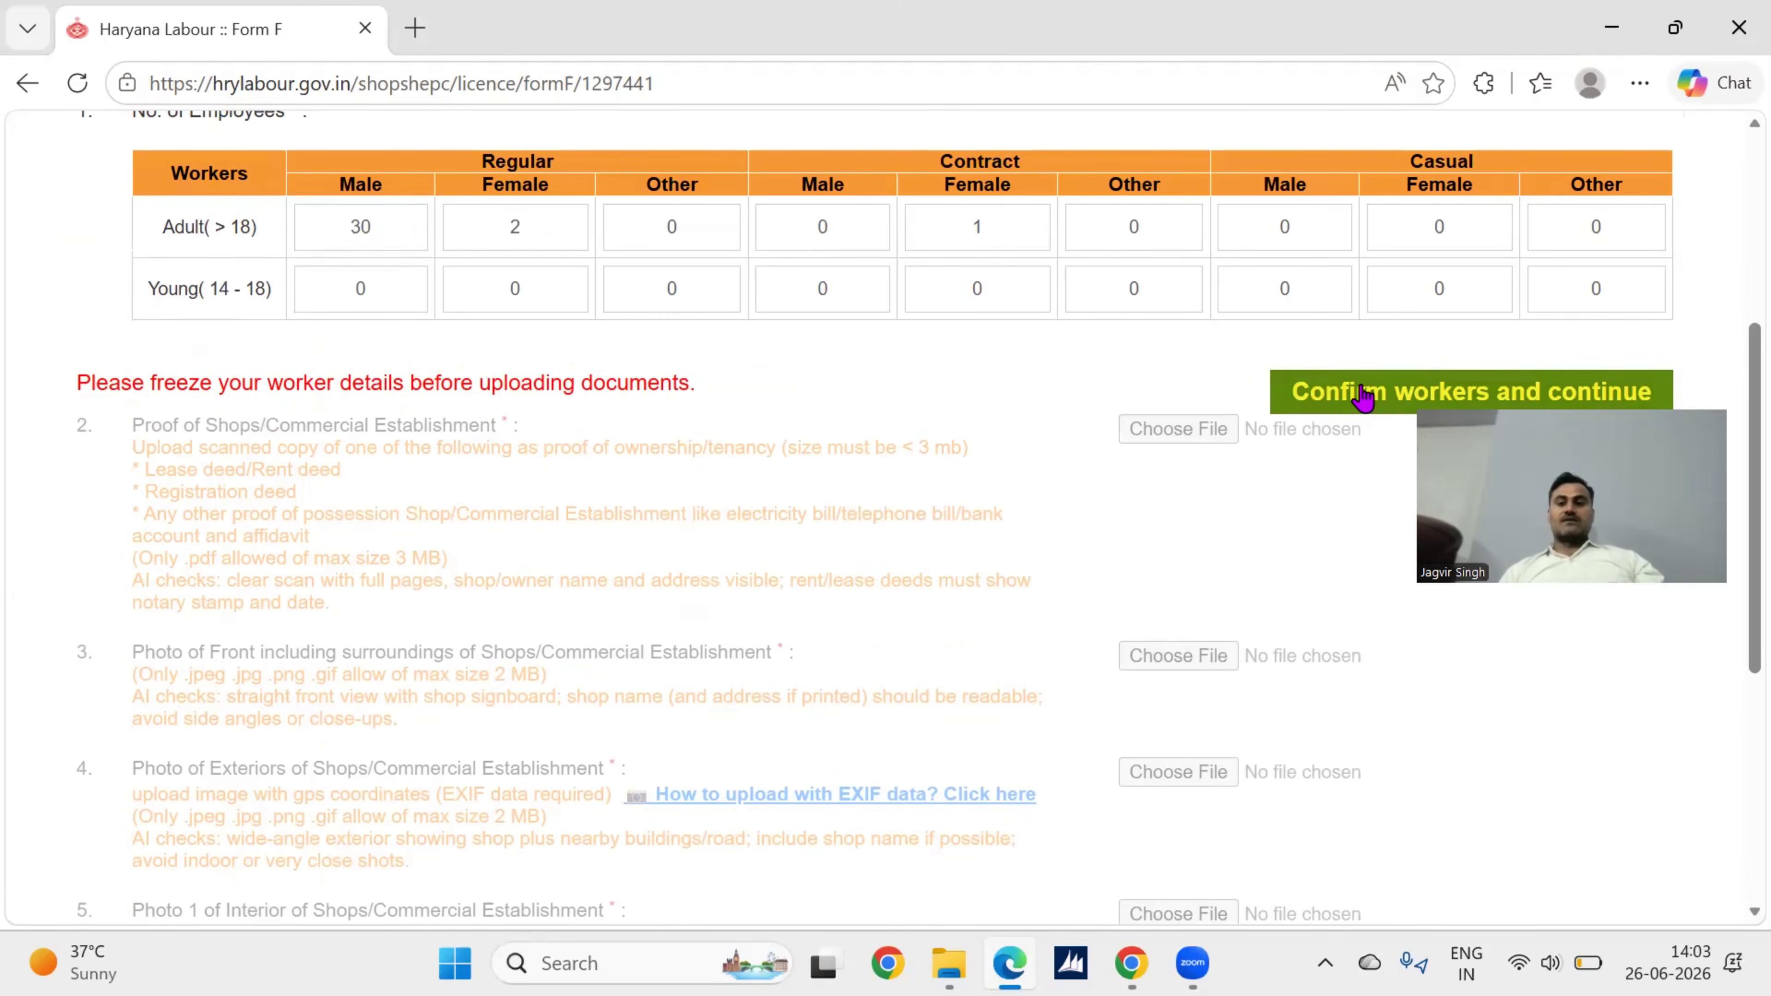
{"action": "scroll", "coordinate": [1015, 520], "scroll_direction": "down", "scroll_amount": 2}
{"action": "scroll", "coordinate": [1014, 520], "scroll_direction": "down", "scroll_amount": 5}
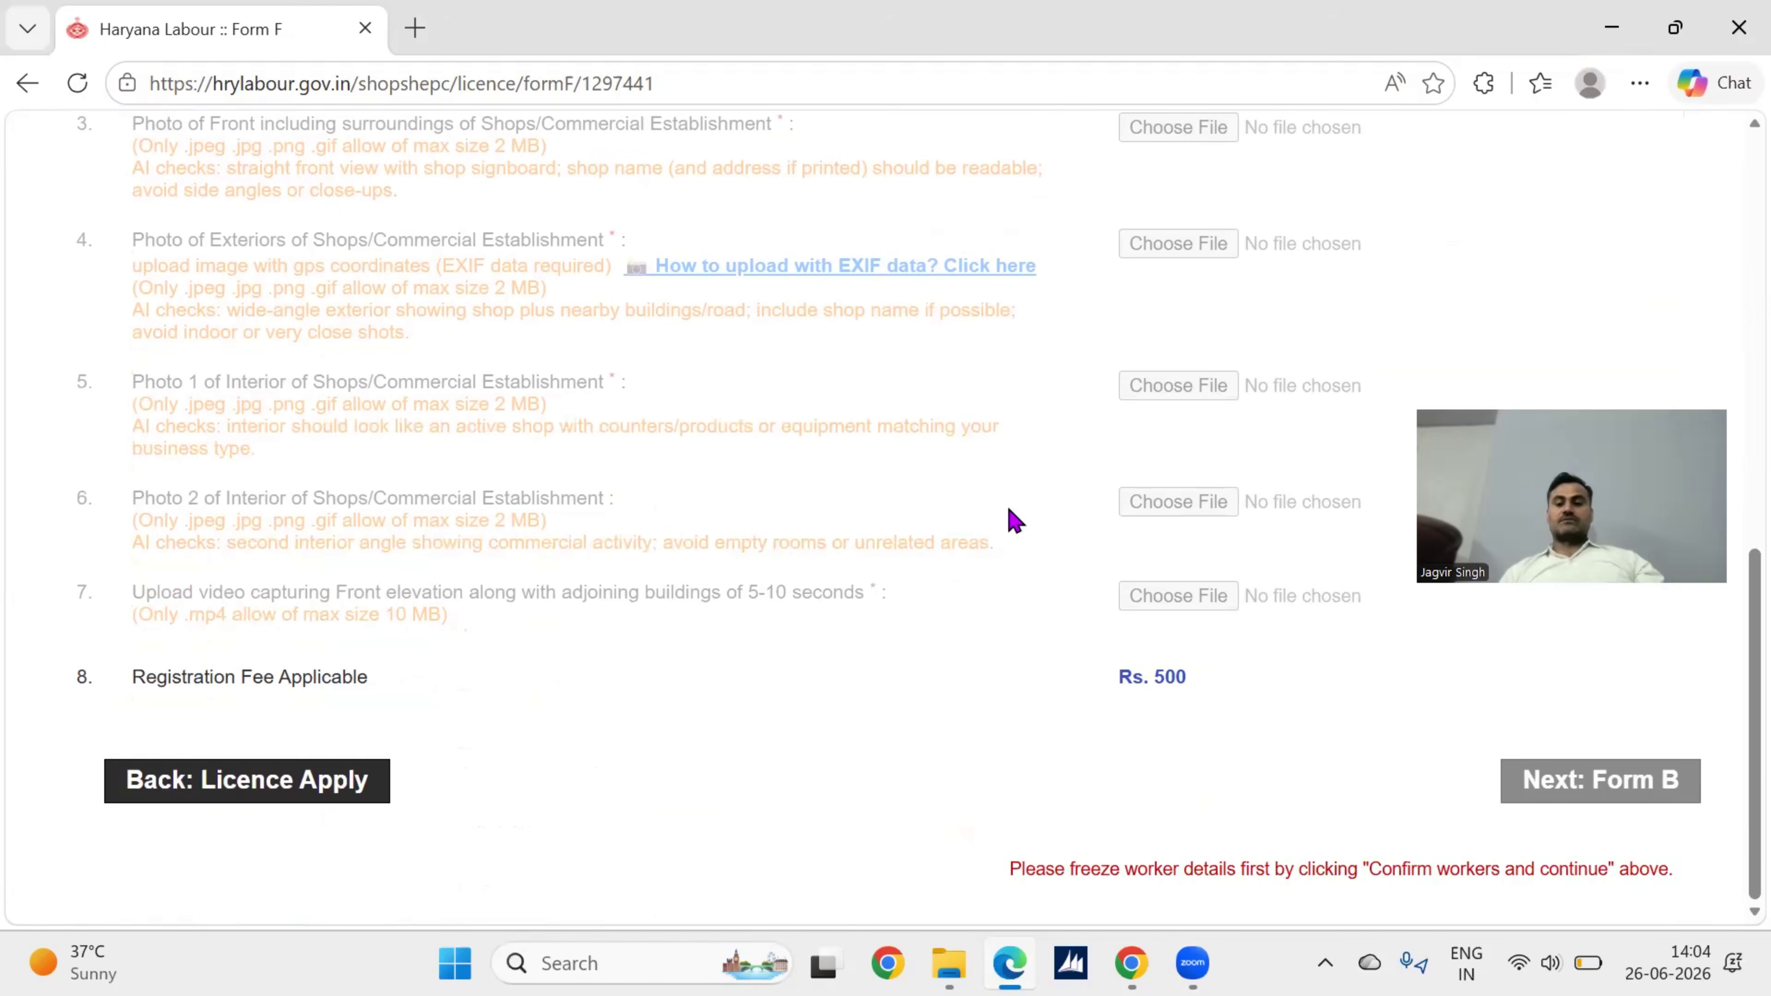
{"action": "scroll", "coordinate": [1016, 519], "scroll_direction": "up", "scroll_amount": 7}
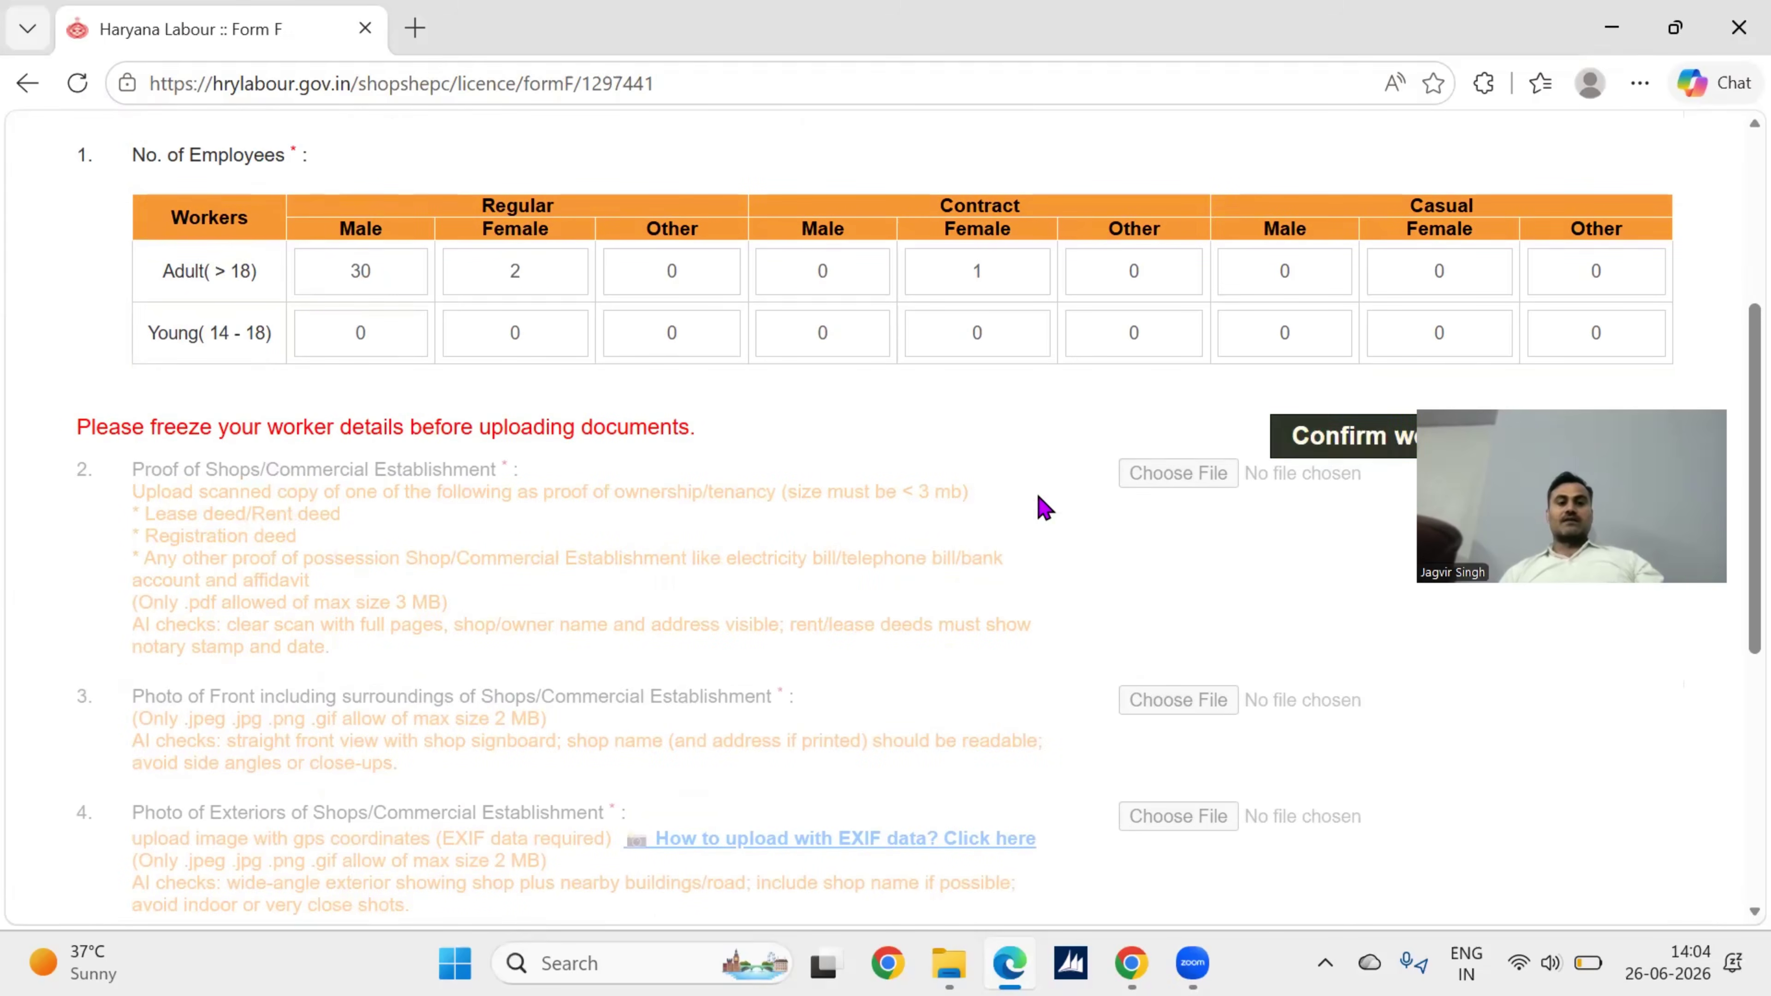
{"action": "scroll", "coordinate": [1039, 506], "scroll_direction": "up", "scroll_amount": 3}
{"action": "scroll", "coordinate": [1039, 507], "scroll_direction": "down", "scroll_amount": 4}
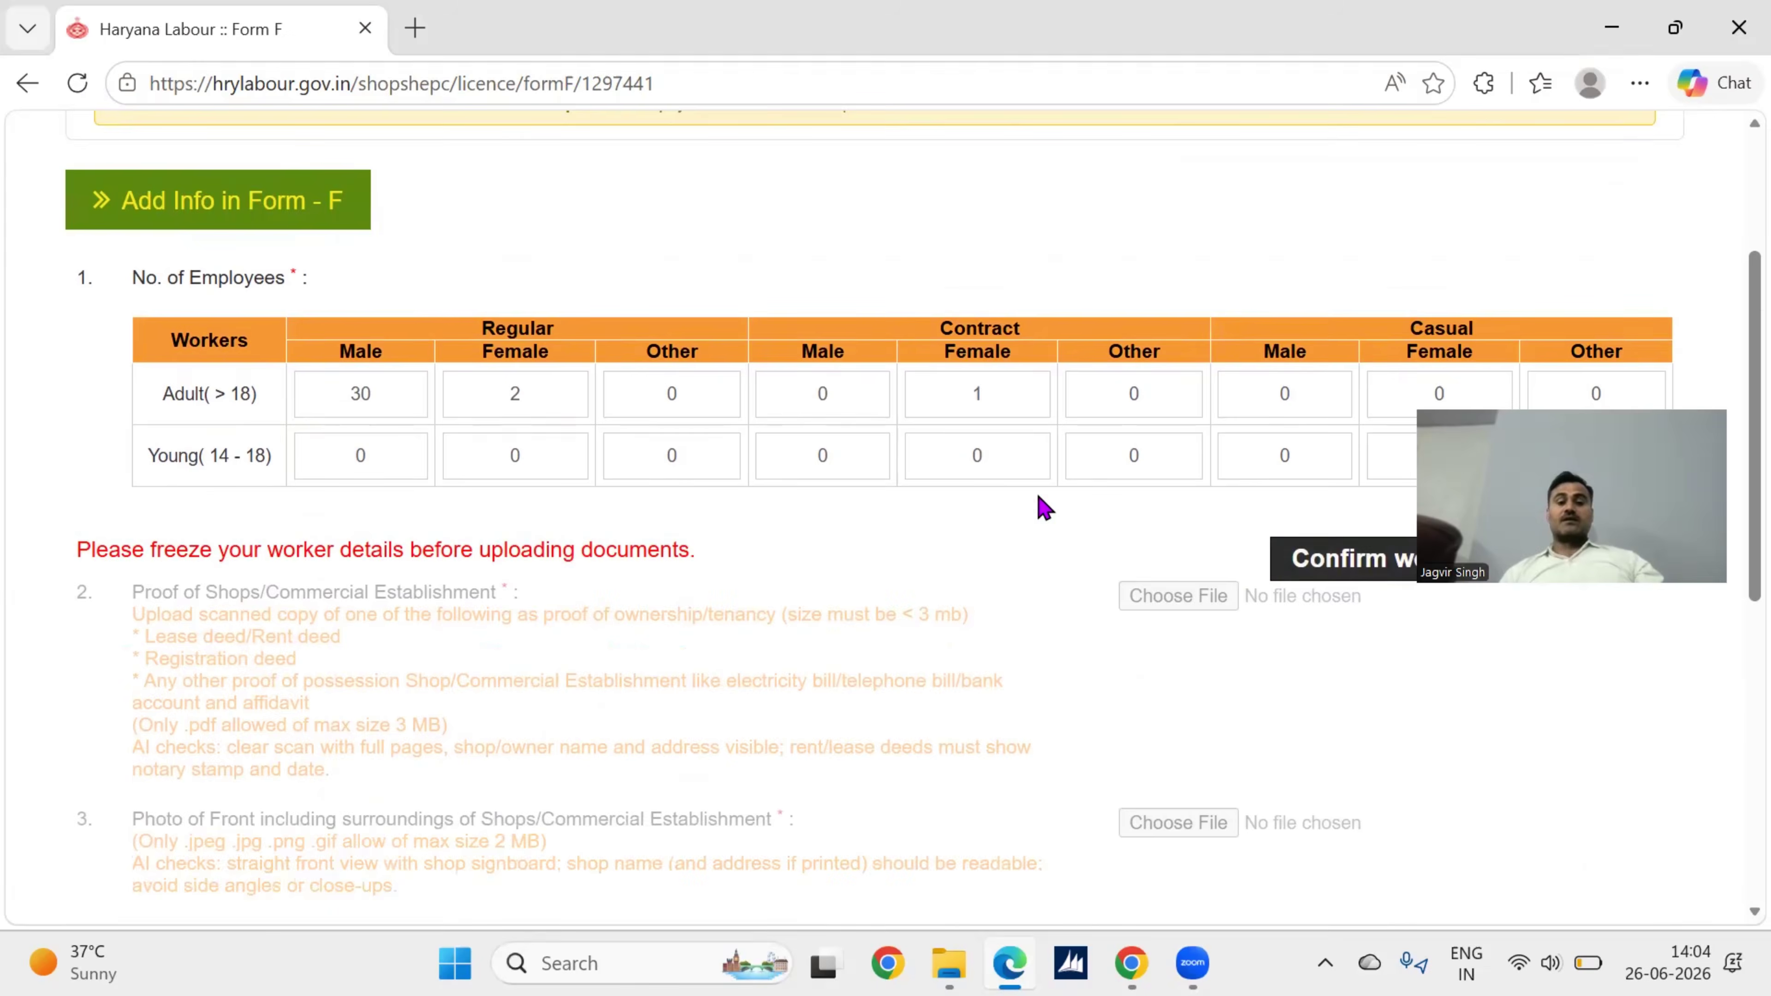
{"action": "scroll", "coordinate": [449, 291], "scroll_direction": "down", "scroll_amount": 1}
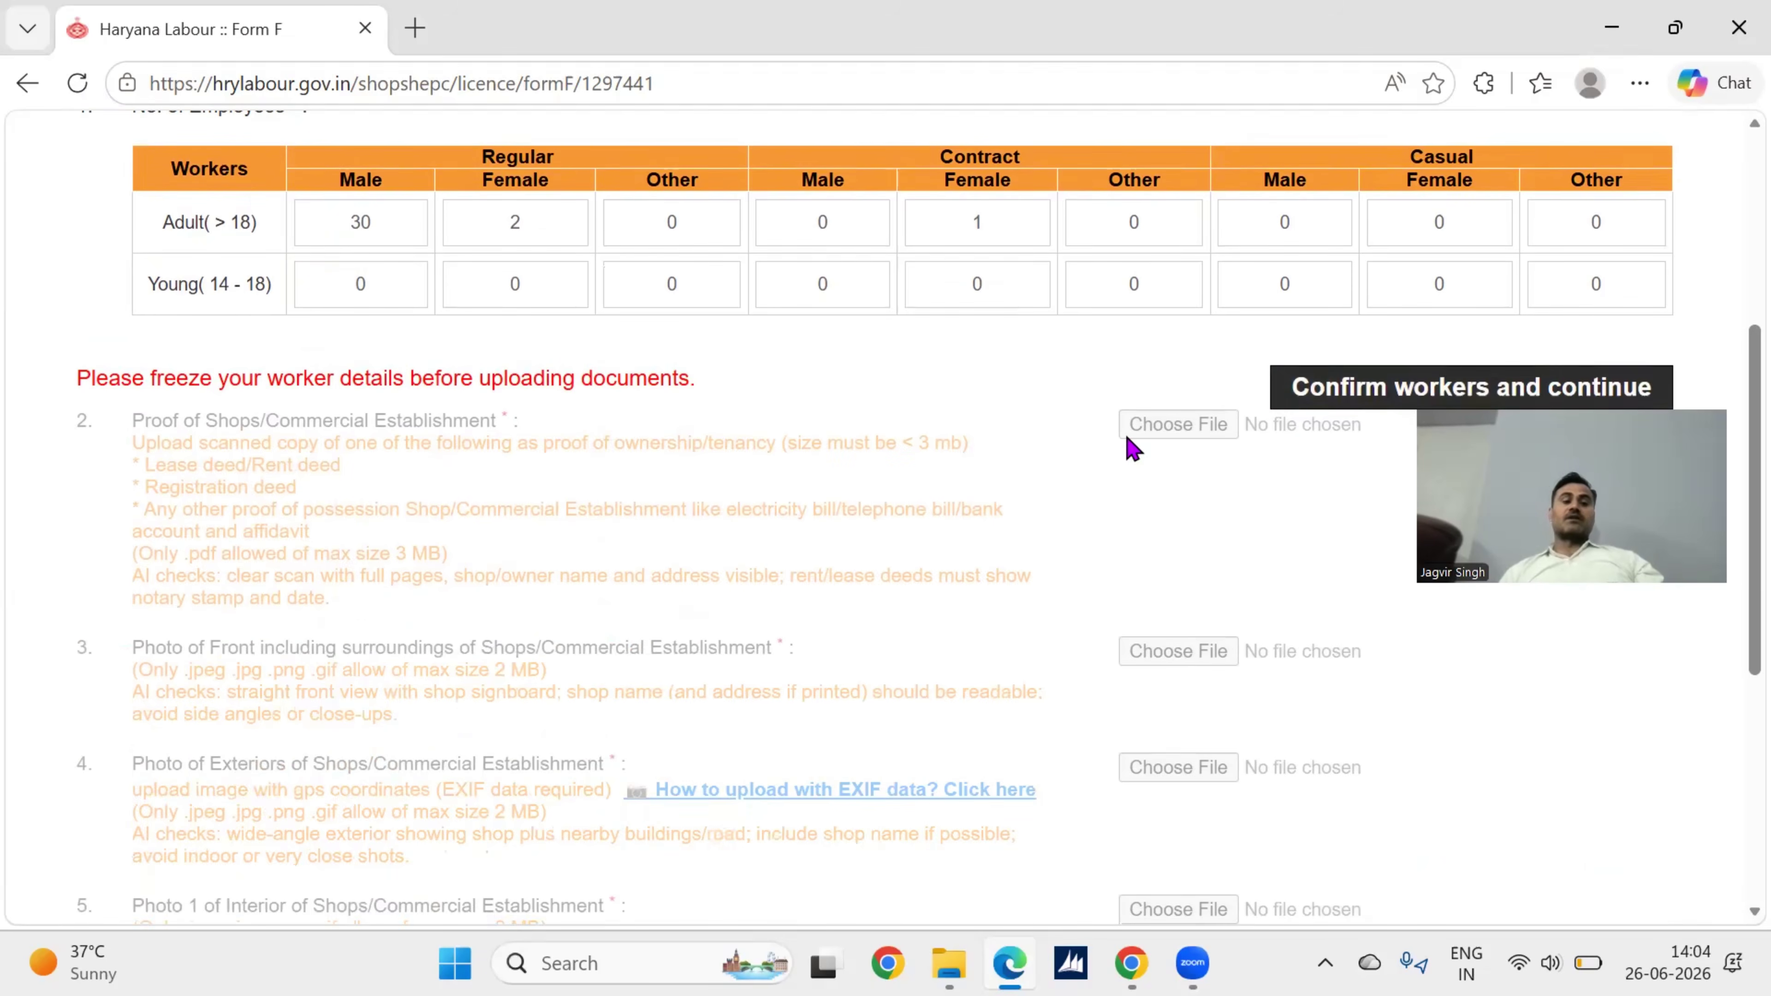
{"action": "scroll", "coordinate": [1133, 446], "scroll_direction": "down", "scroll_amount": 1}
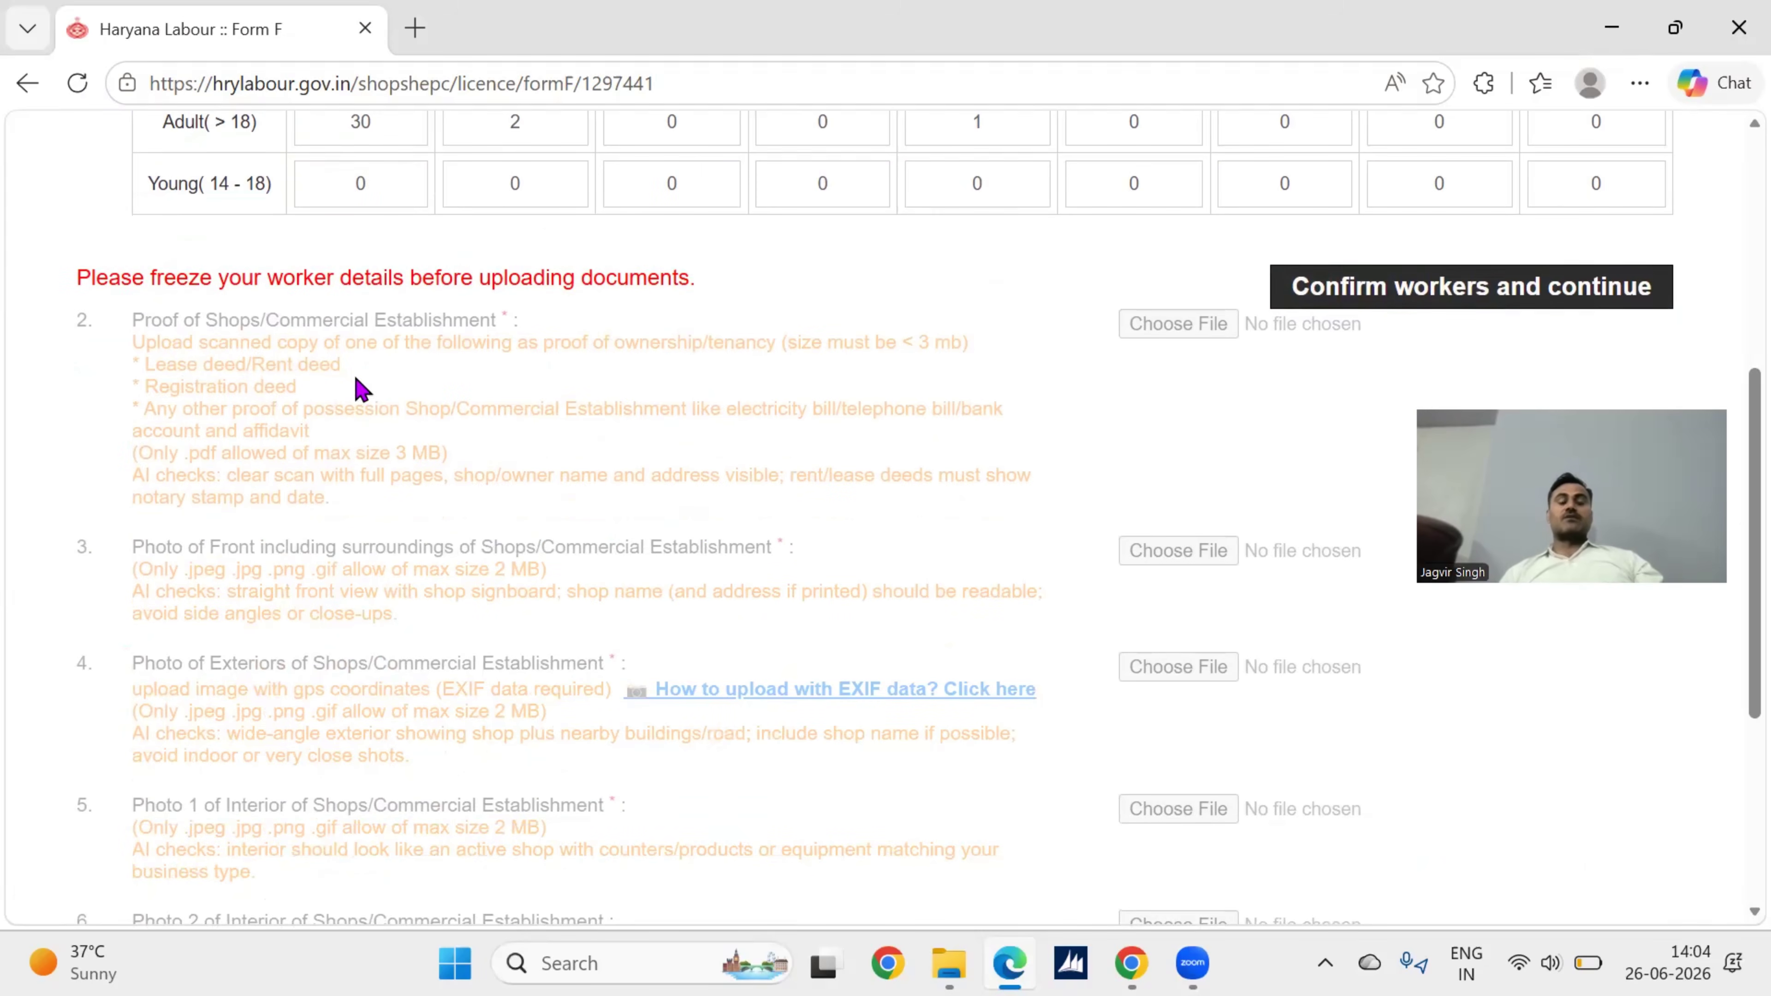
{"action": "scroll", "coordinate": [727, 439], "scroll_direction": "down", "scroll_amount": 1}
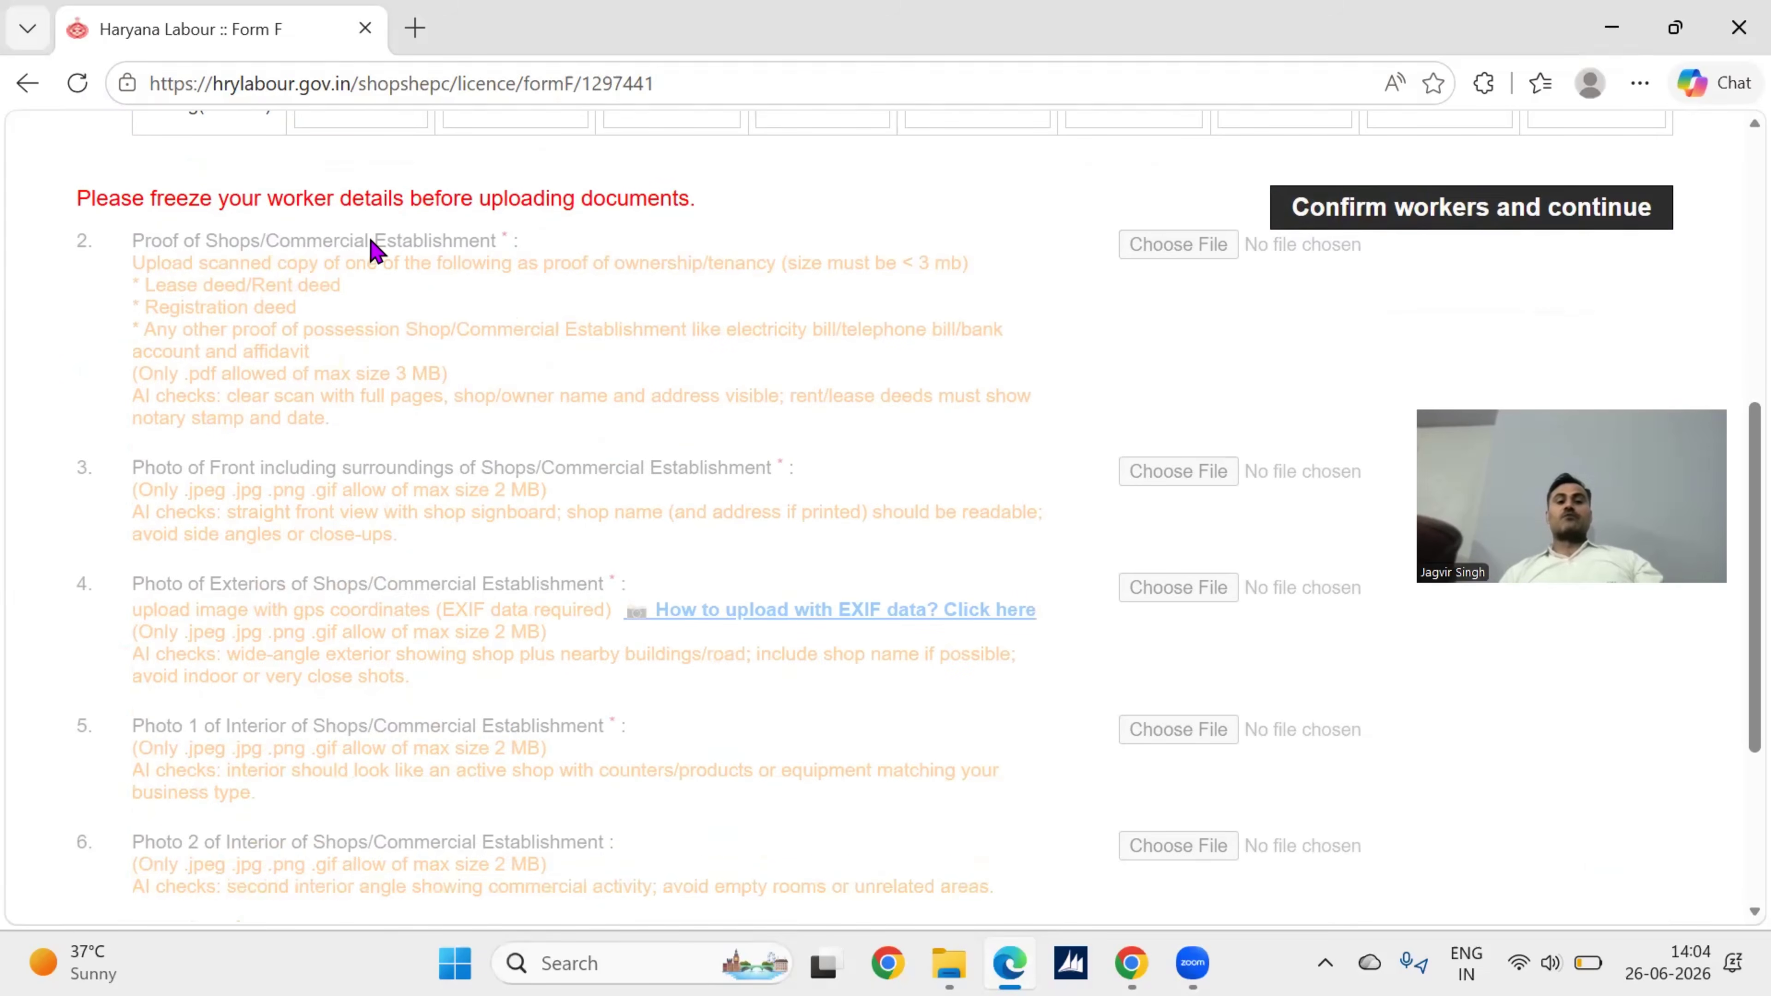
{"action": "scroll", "coordinate": [418, 249], "scroll_direction": "down", "scroll_amount": 1}
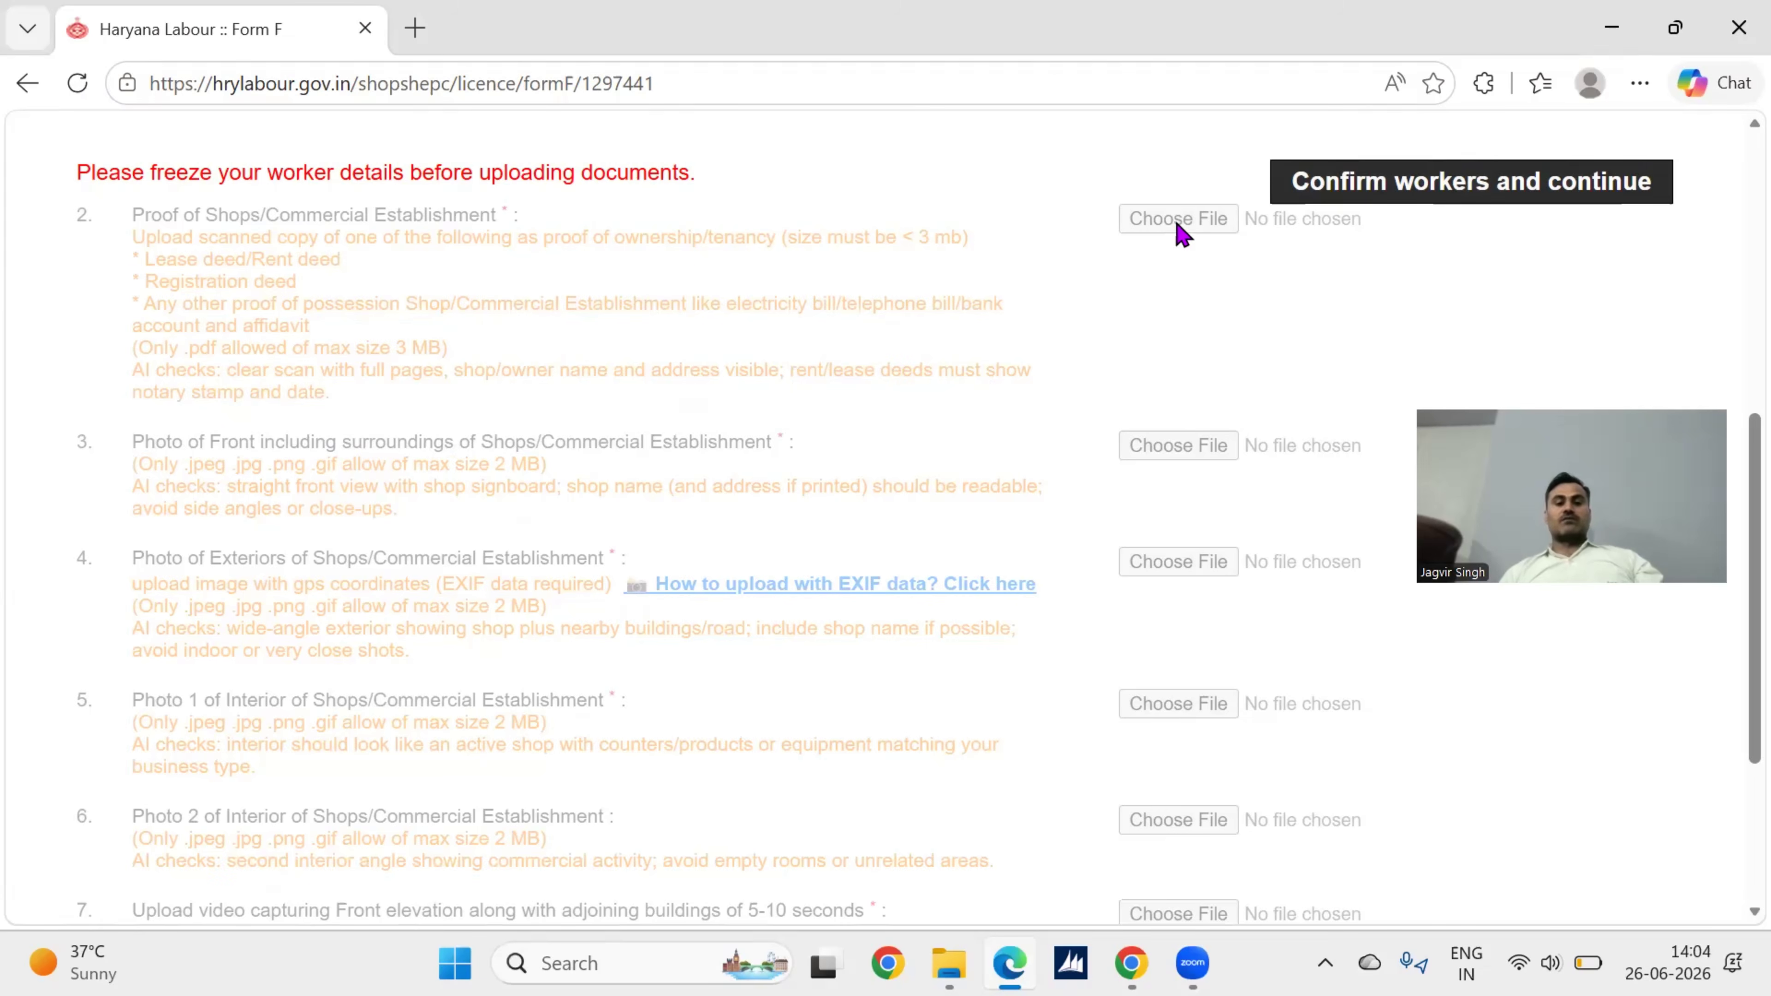
{"action": "scroll", "coordinate": [1116, 341], "scroll_direction": "down", "scroll_amount": 1}
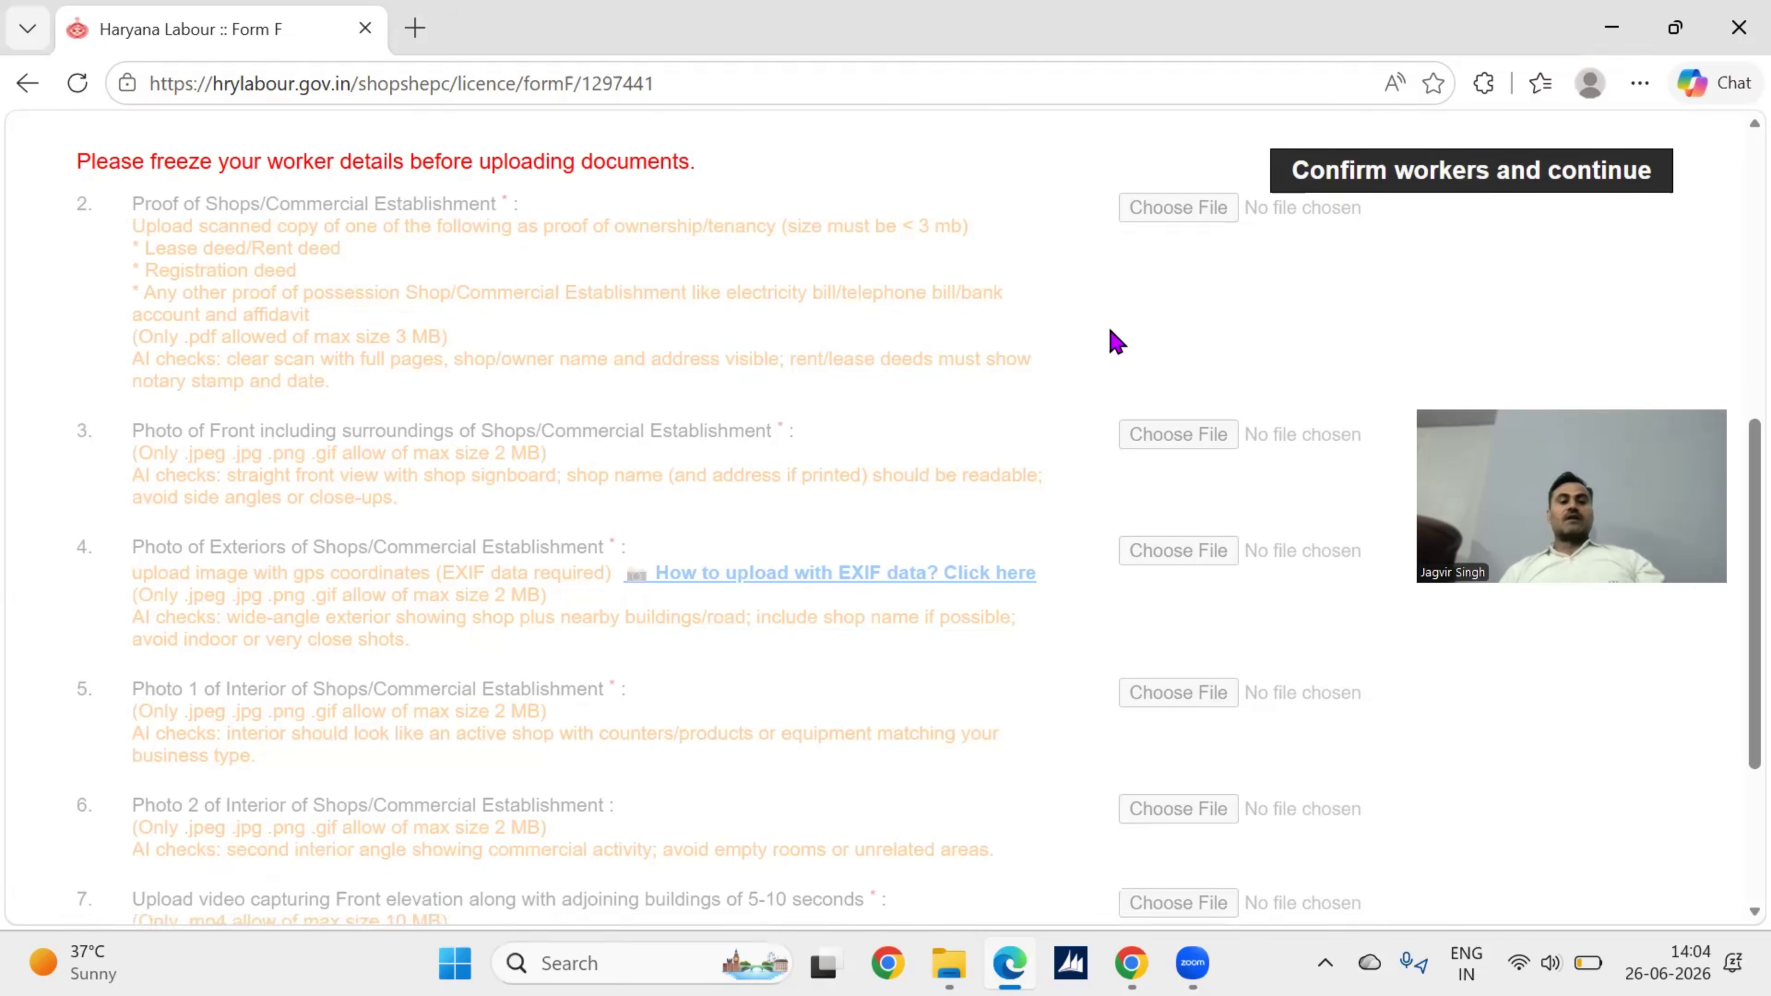
{"action": "scroll", "coordinate": [1206, 396], "scroll_direction": "down", "scroll_amount": 1}
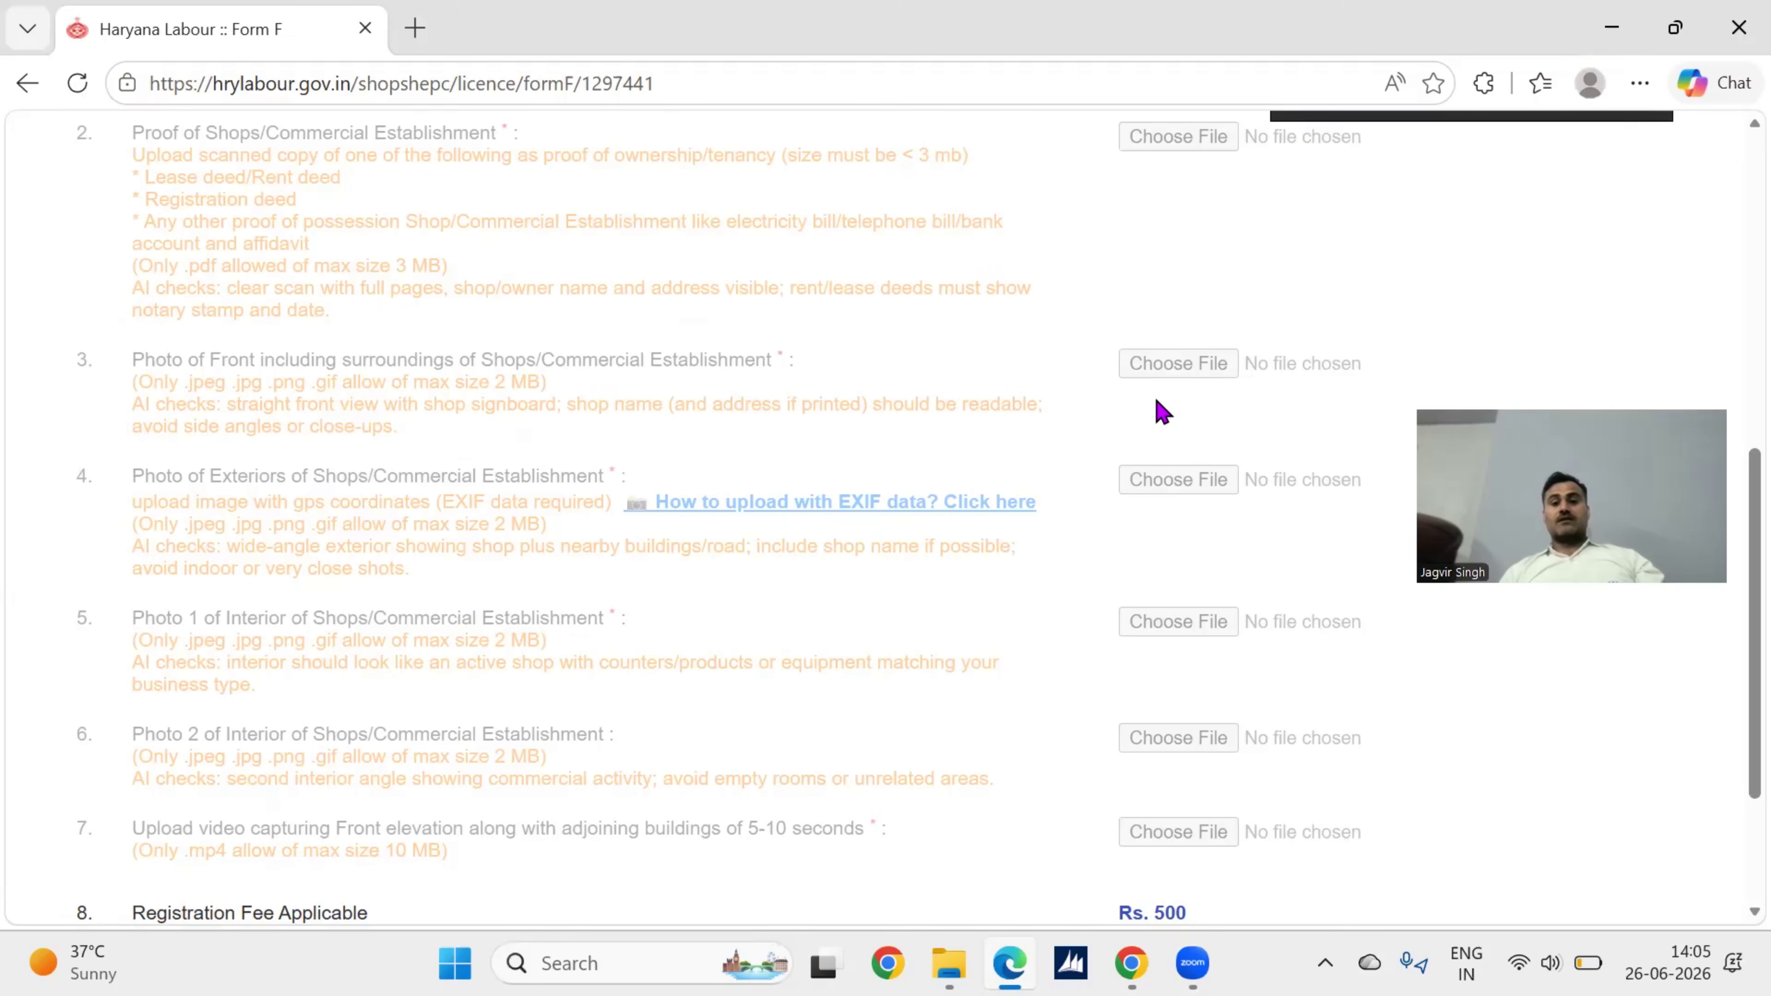
{"action": "scroll", "coordinate": [1158, 407], "scroll_direction": "down", "scroll_amount": 2}
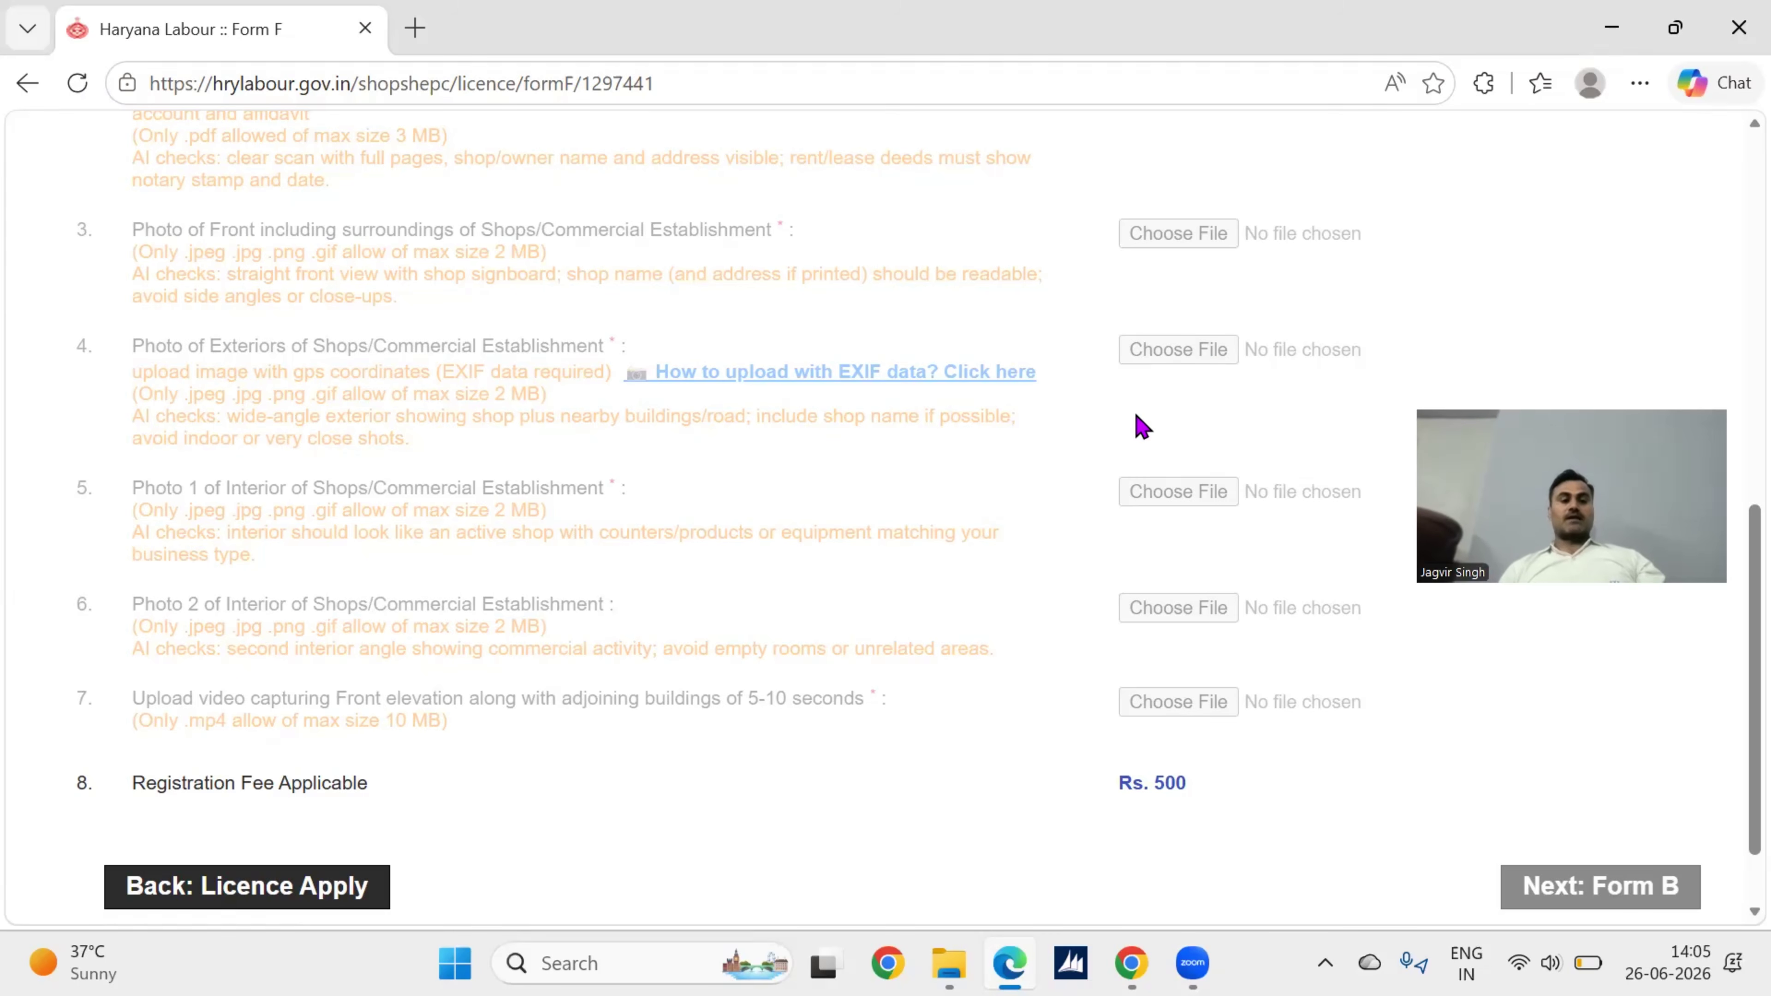
{"action": "scroll", "coordinate": [1138, 424], "scroll_direction": "down", "scroll_amount": 1}
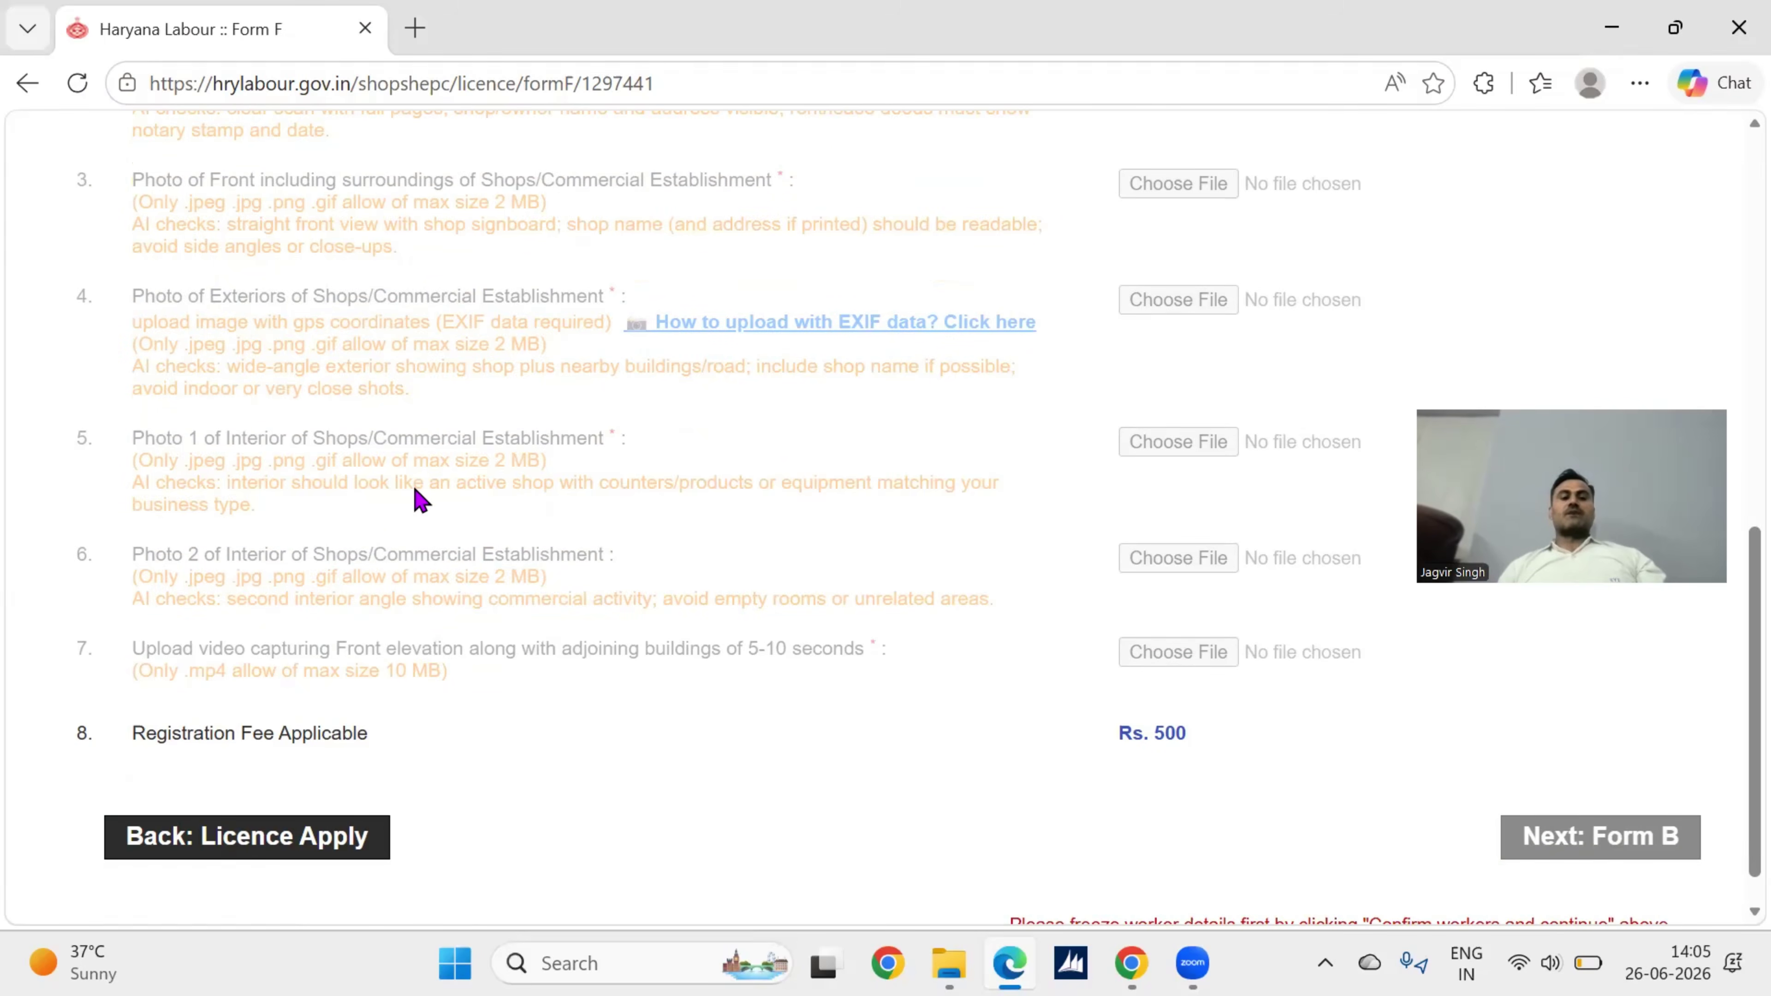
{"action": "scroll", "coordinate": [293, 495], "scroll_direction": "down", "scroll_amount": 1}
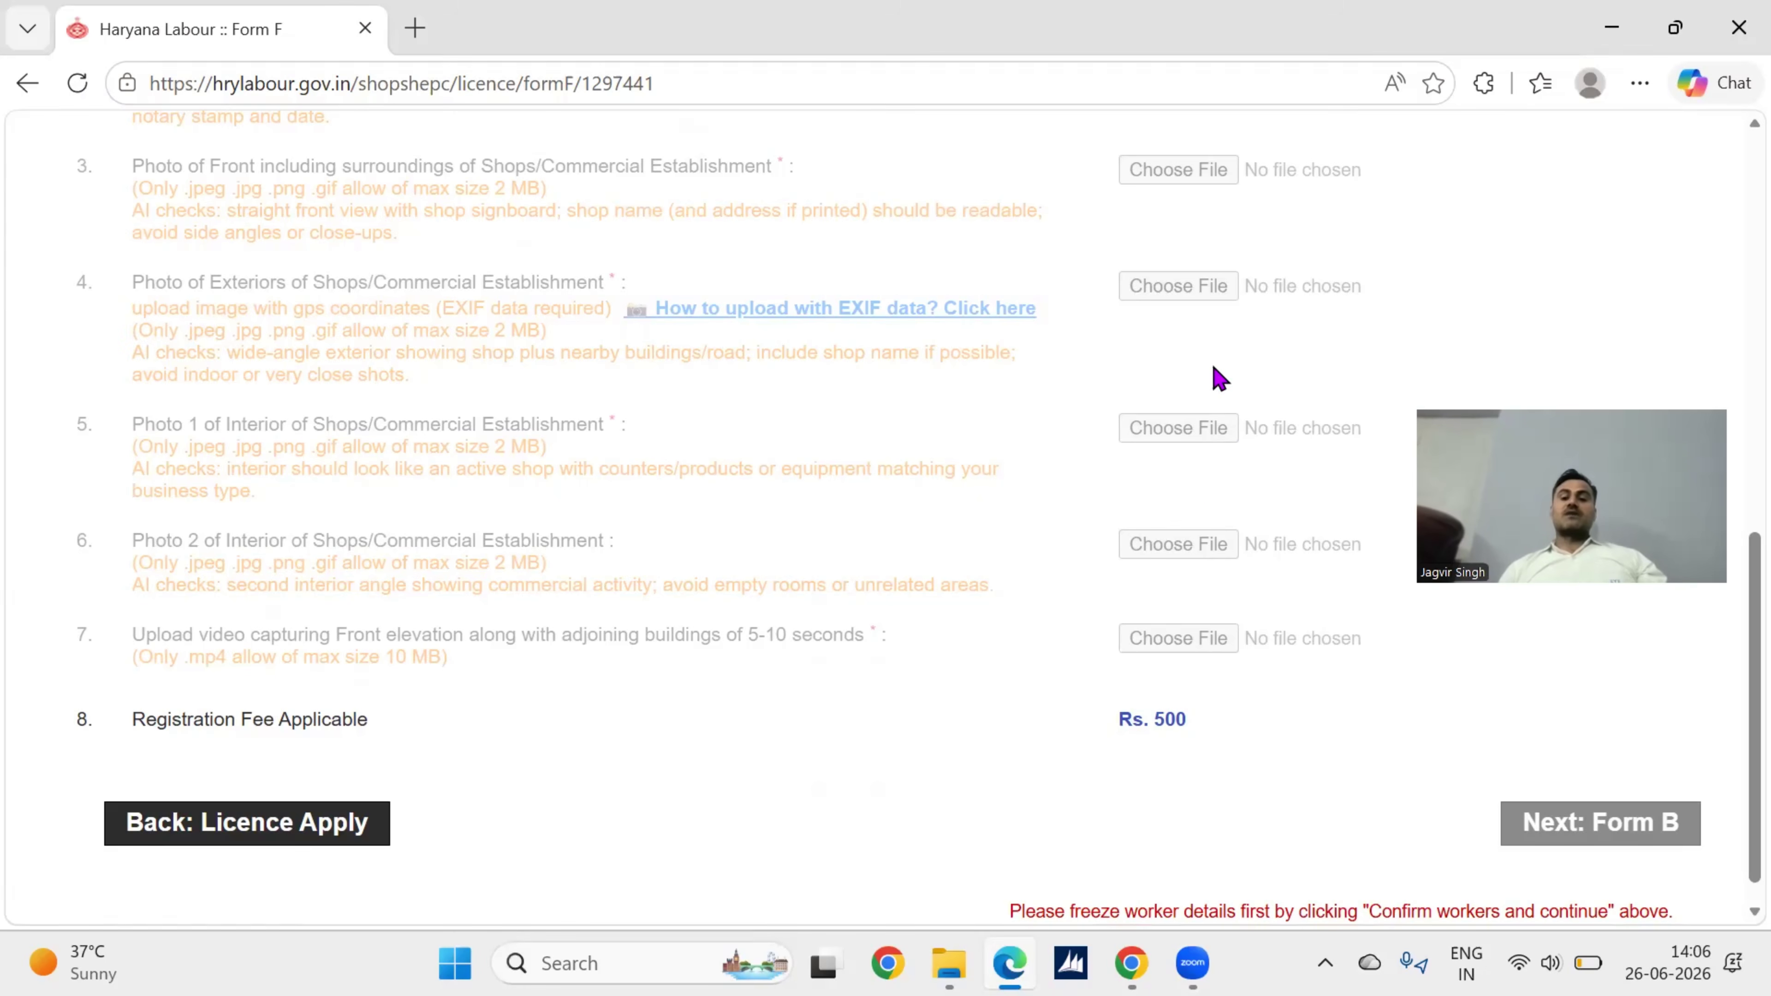
{"action": "scroll", "coordinate": [1210, 488], "scroll_direction": "down", "scroll_amount": 1}
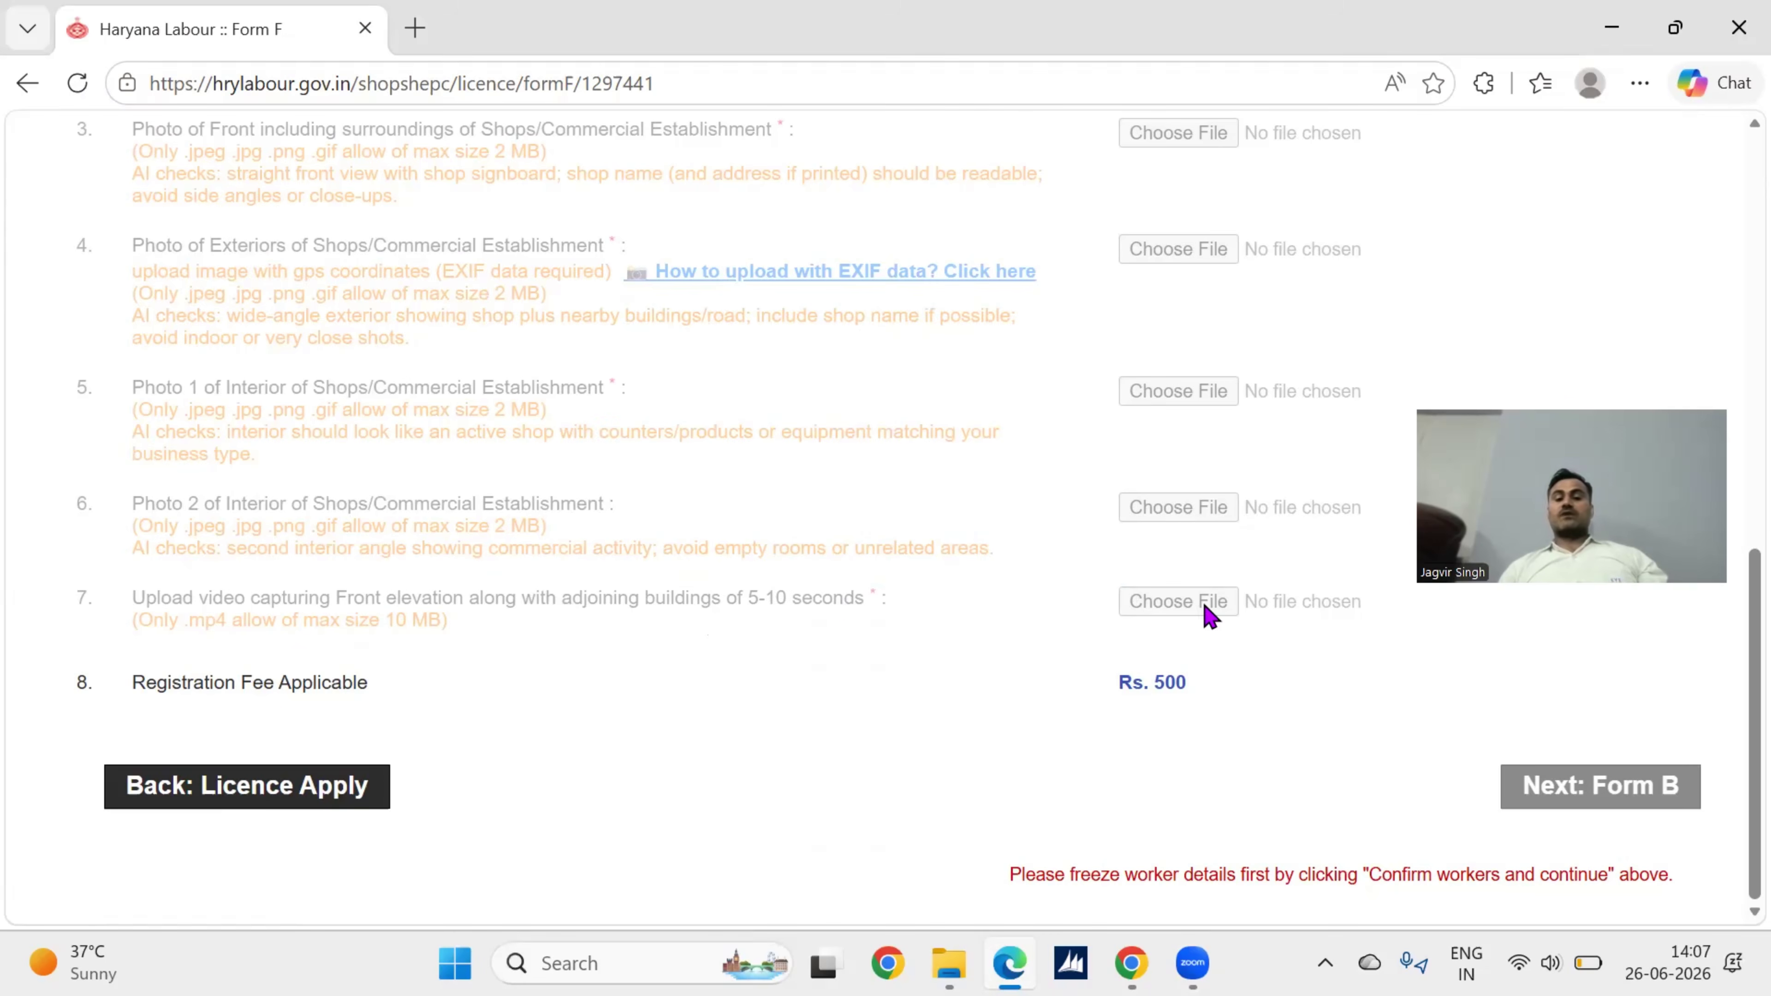
{"action": "scroll", "coordinate": [1135, 554], "scroll_direction": "down", "scroll_amount": 1}
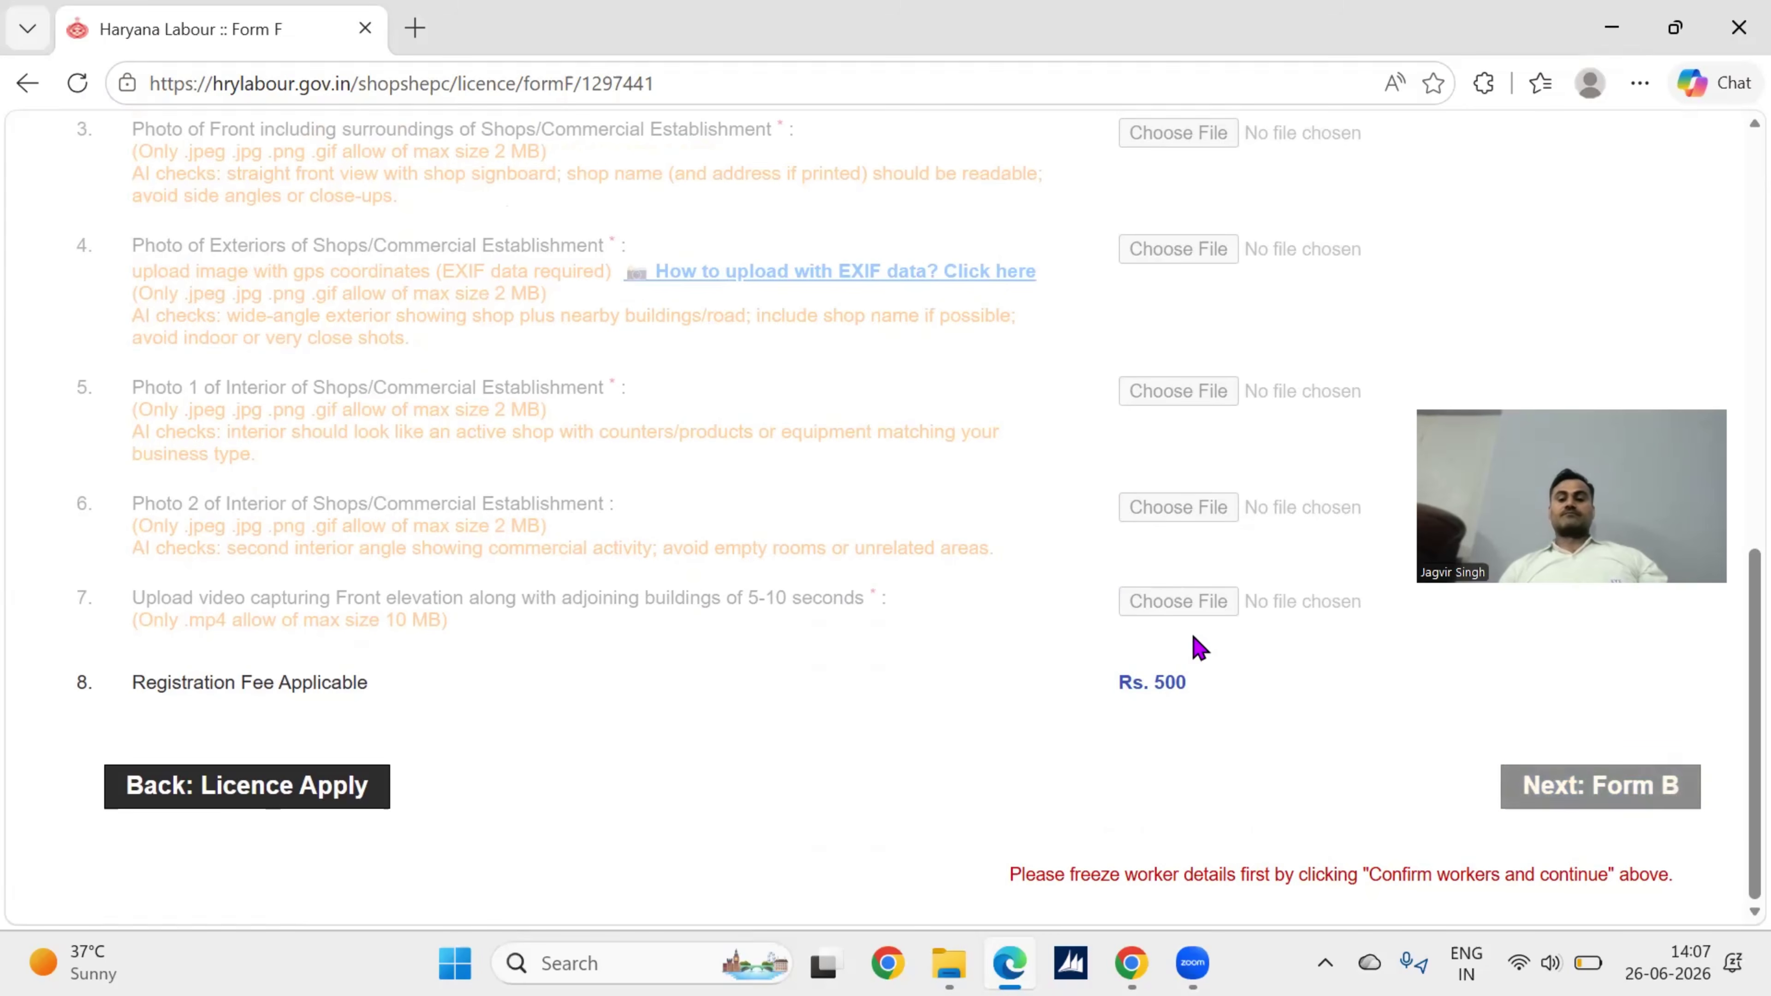
{"action": "scroll", "coordinate": [1194, 645], "scroll_direction": "up", "scroll_amount": 10}
{"action": "scroll", "coordinate": [1194, 645], "scroll_direction": "up", "scroll_amount": 3}
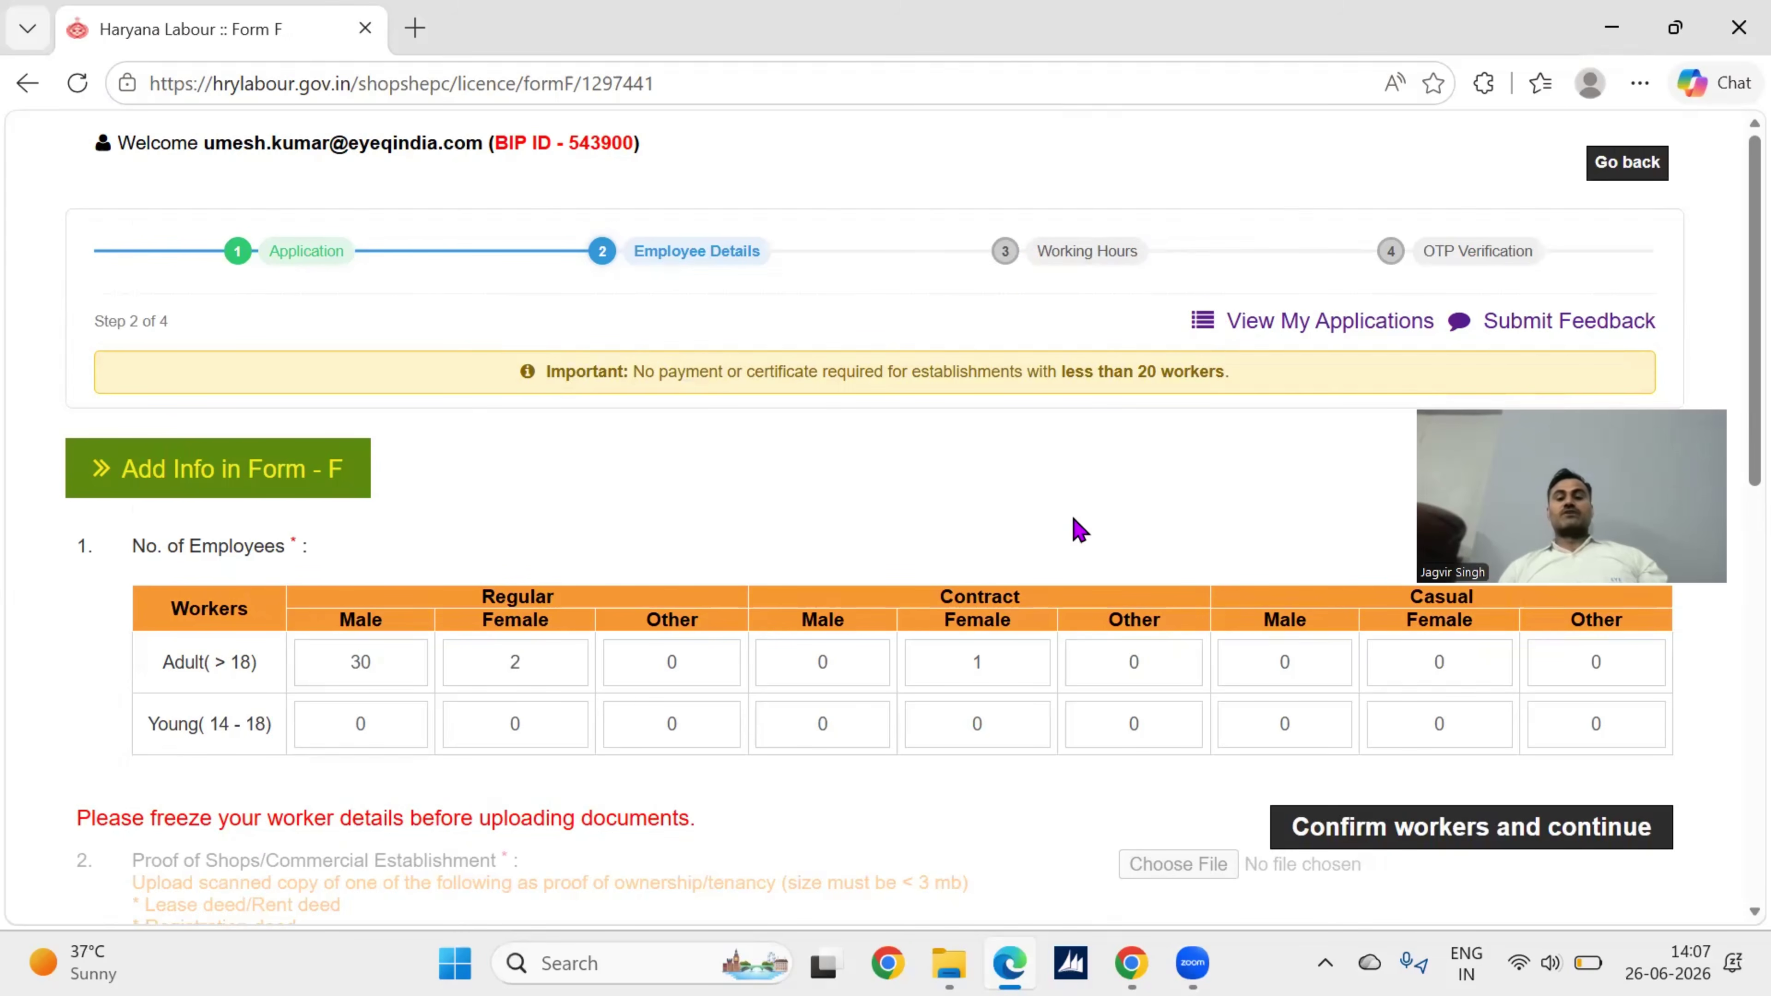
{"action": "scroll", "coordinate": [1079, 531], "scroll_direction": "down", "scroll_amount": 1}
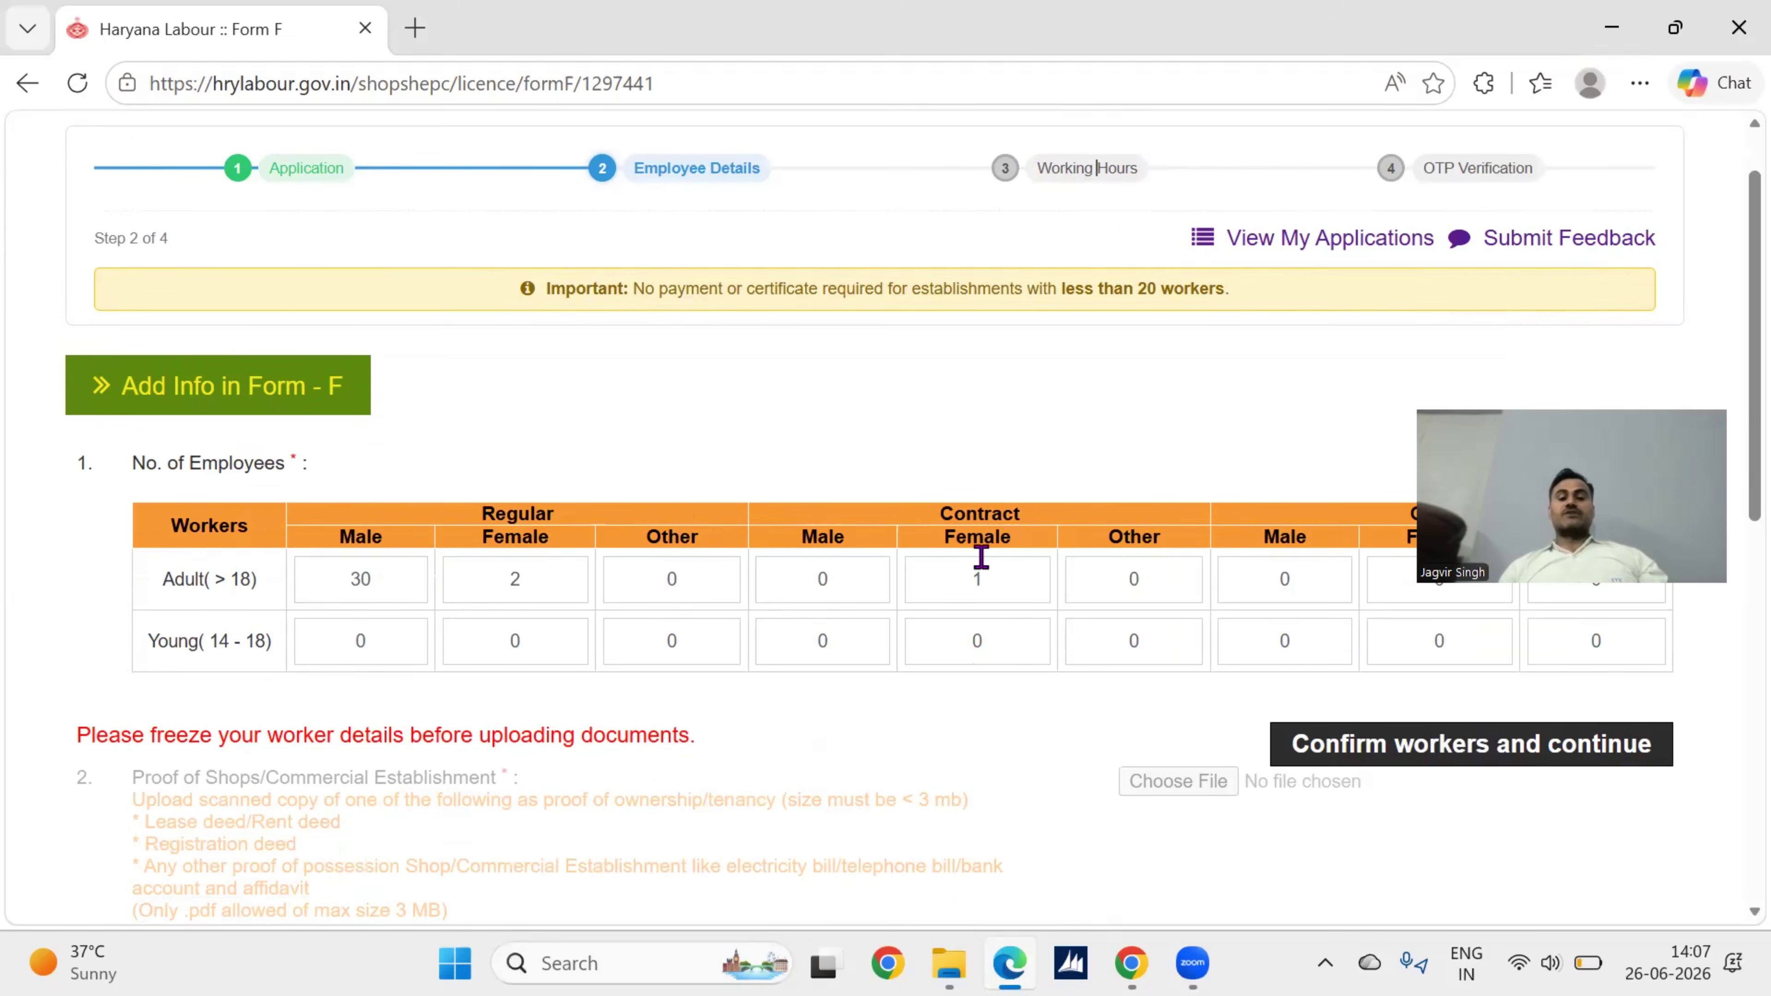
{"action": "scroll", "coordinate": [981, 558], "scroll_direction": "down", "scroll_amount": 3}
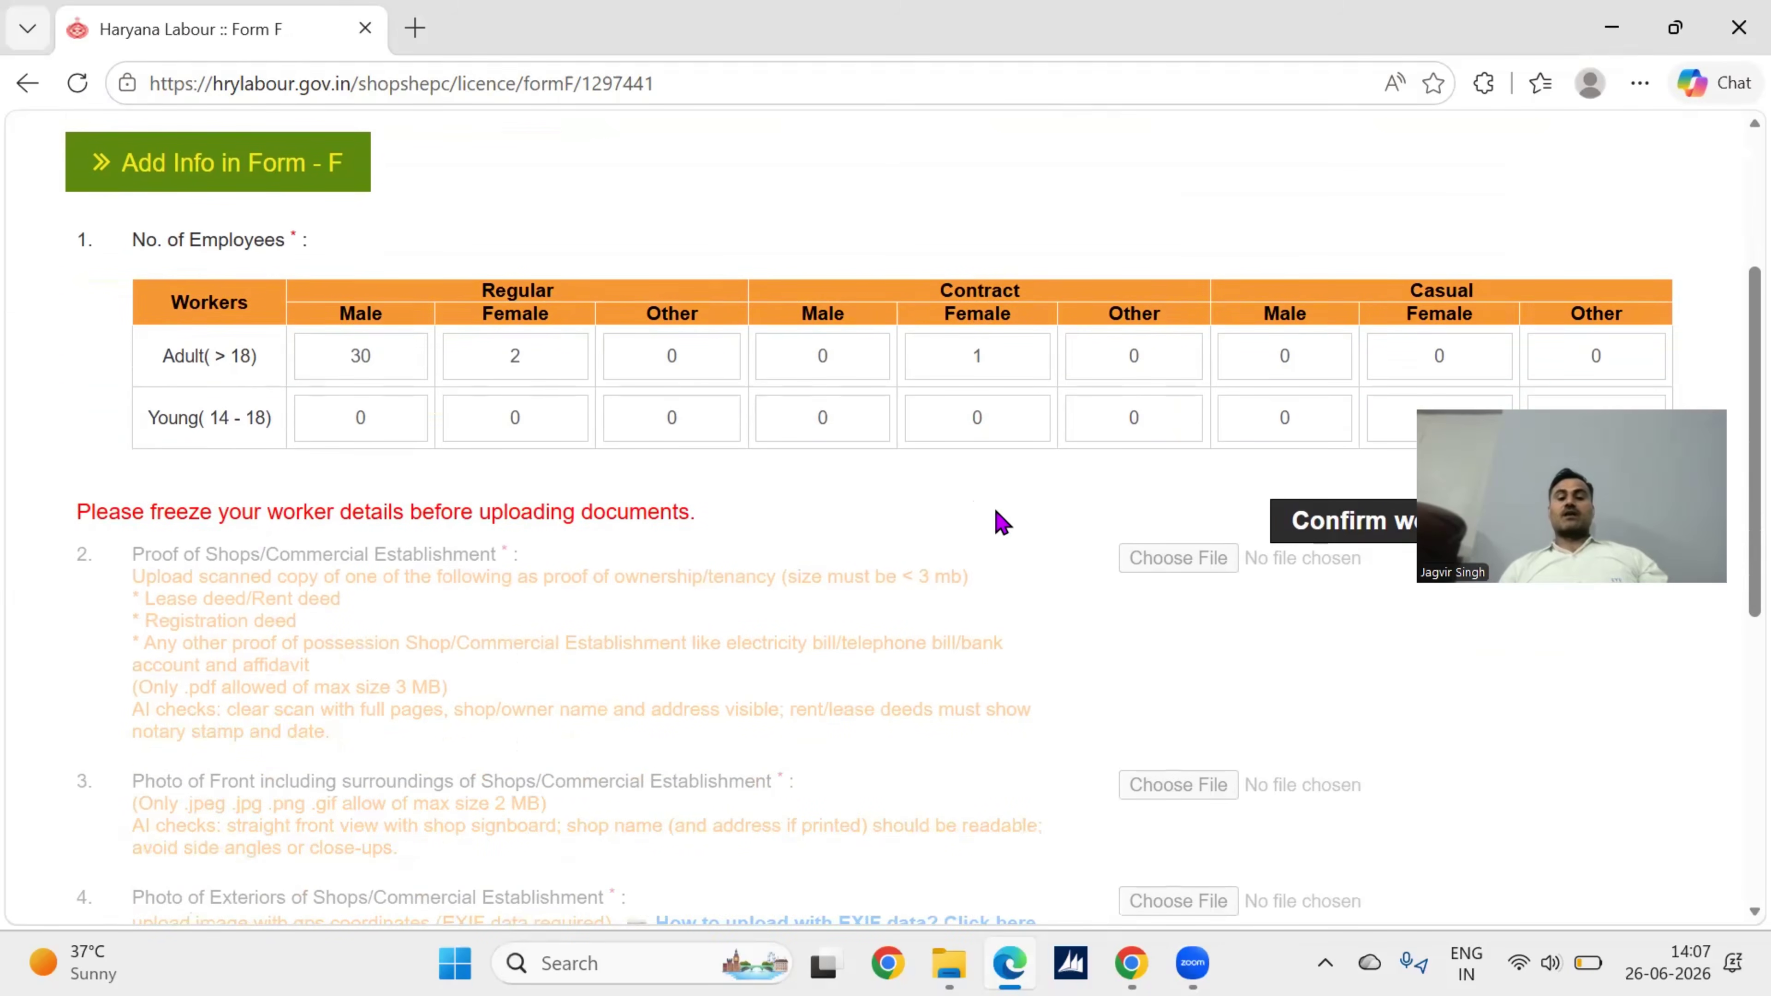
{"action": "scroll", "coordinate": [1002, 523], "scroll_direction": "up", "scroll_amount": 4}
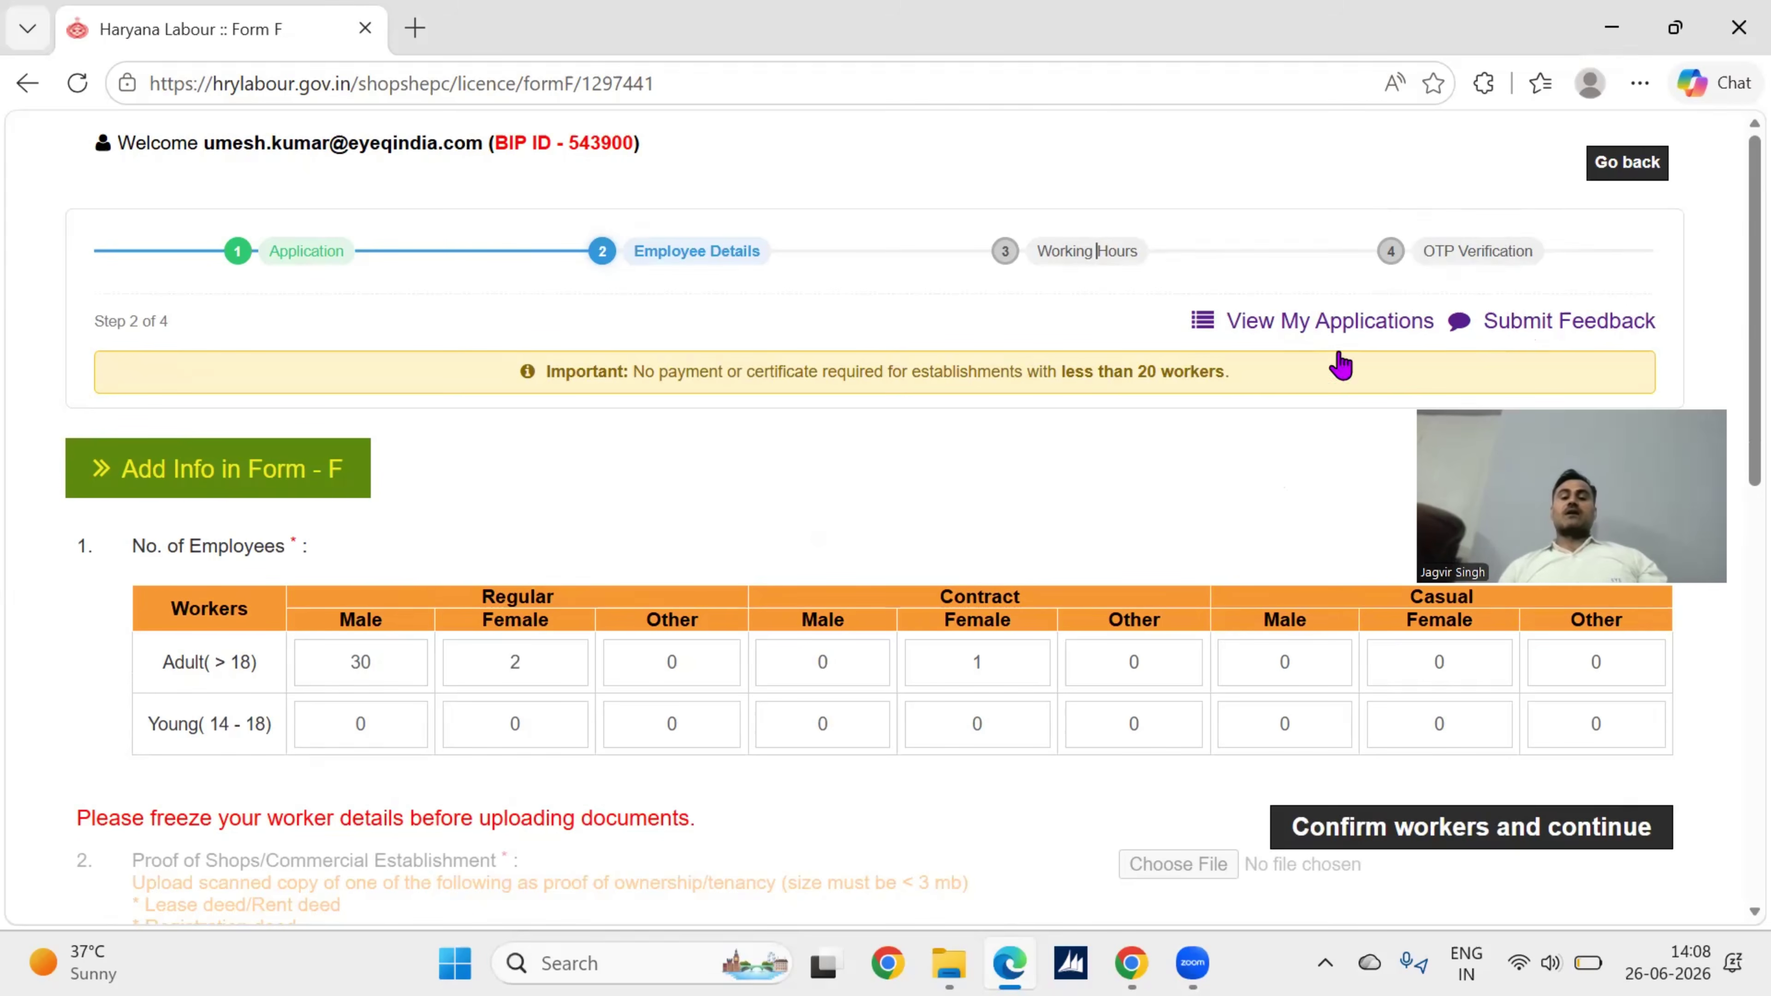
{"action": "scroll", "coordinate": [1105, 492], "scroll_direction": "down", "scroll_amount": 3}
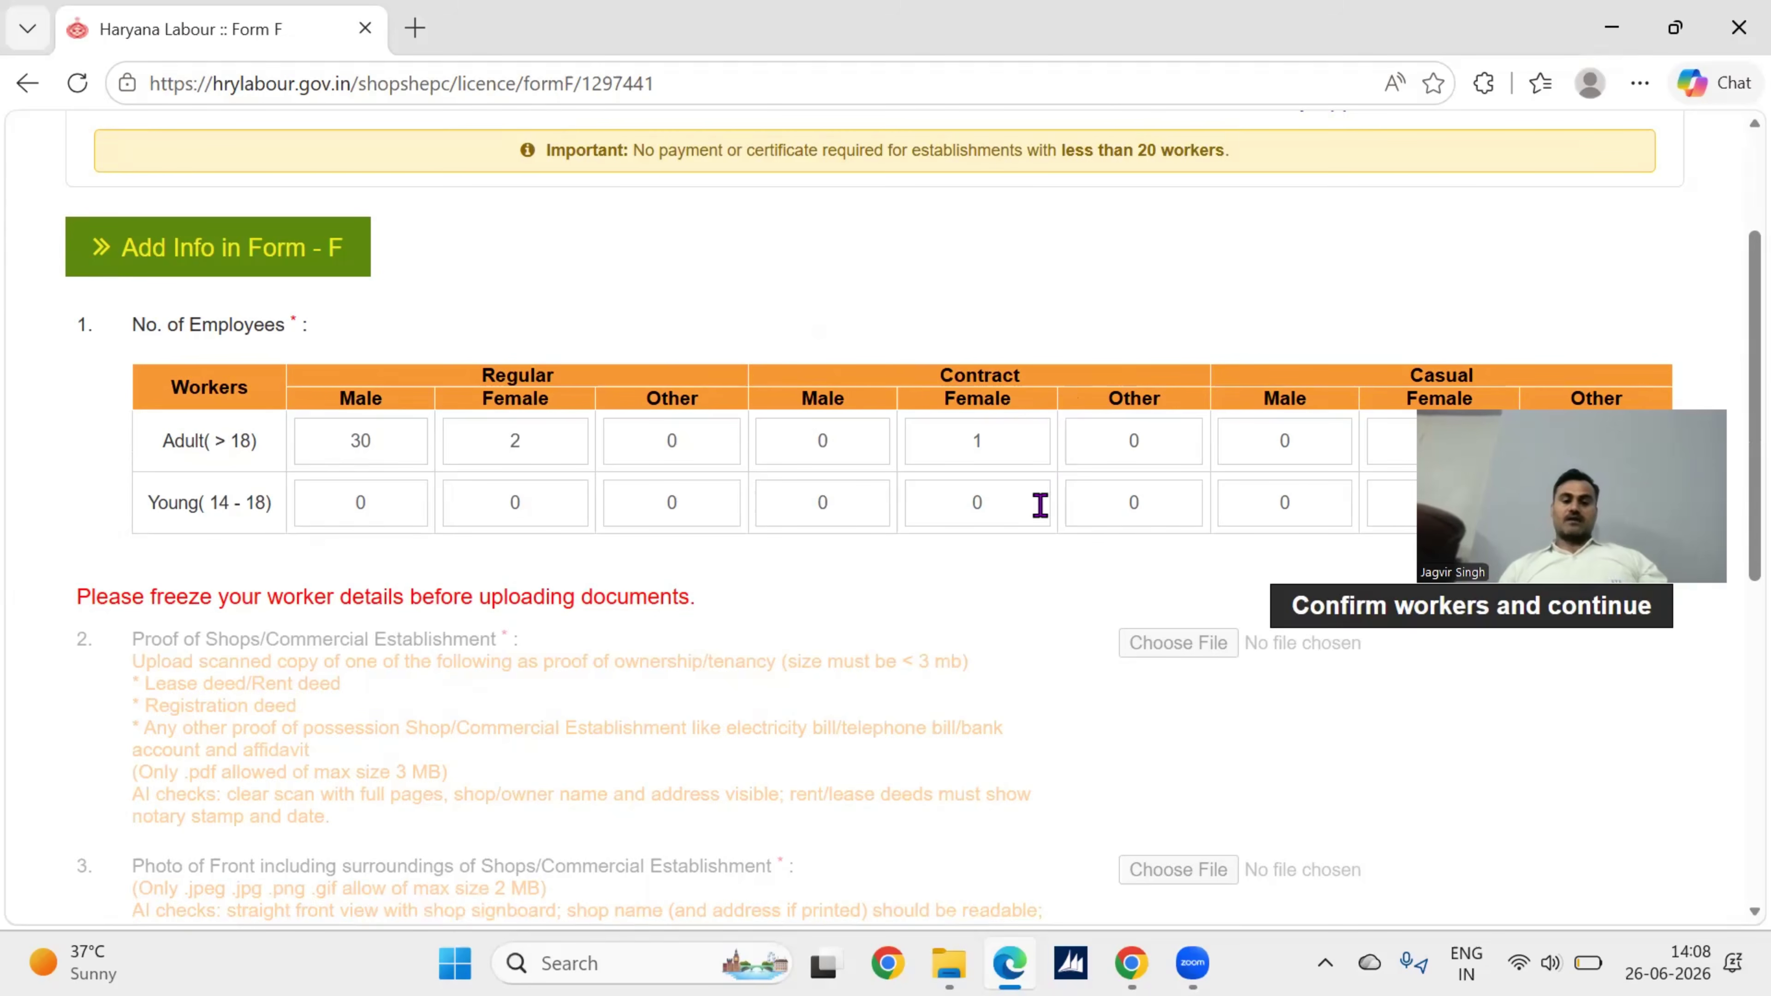
{"action": "scroll", "coordinate": [910, 555], "scroll_direction": "down", "scroll_amount": 2}
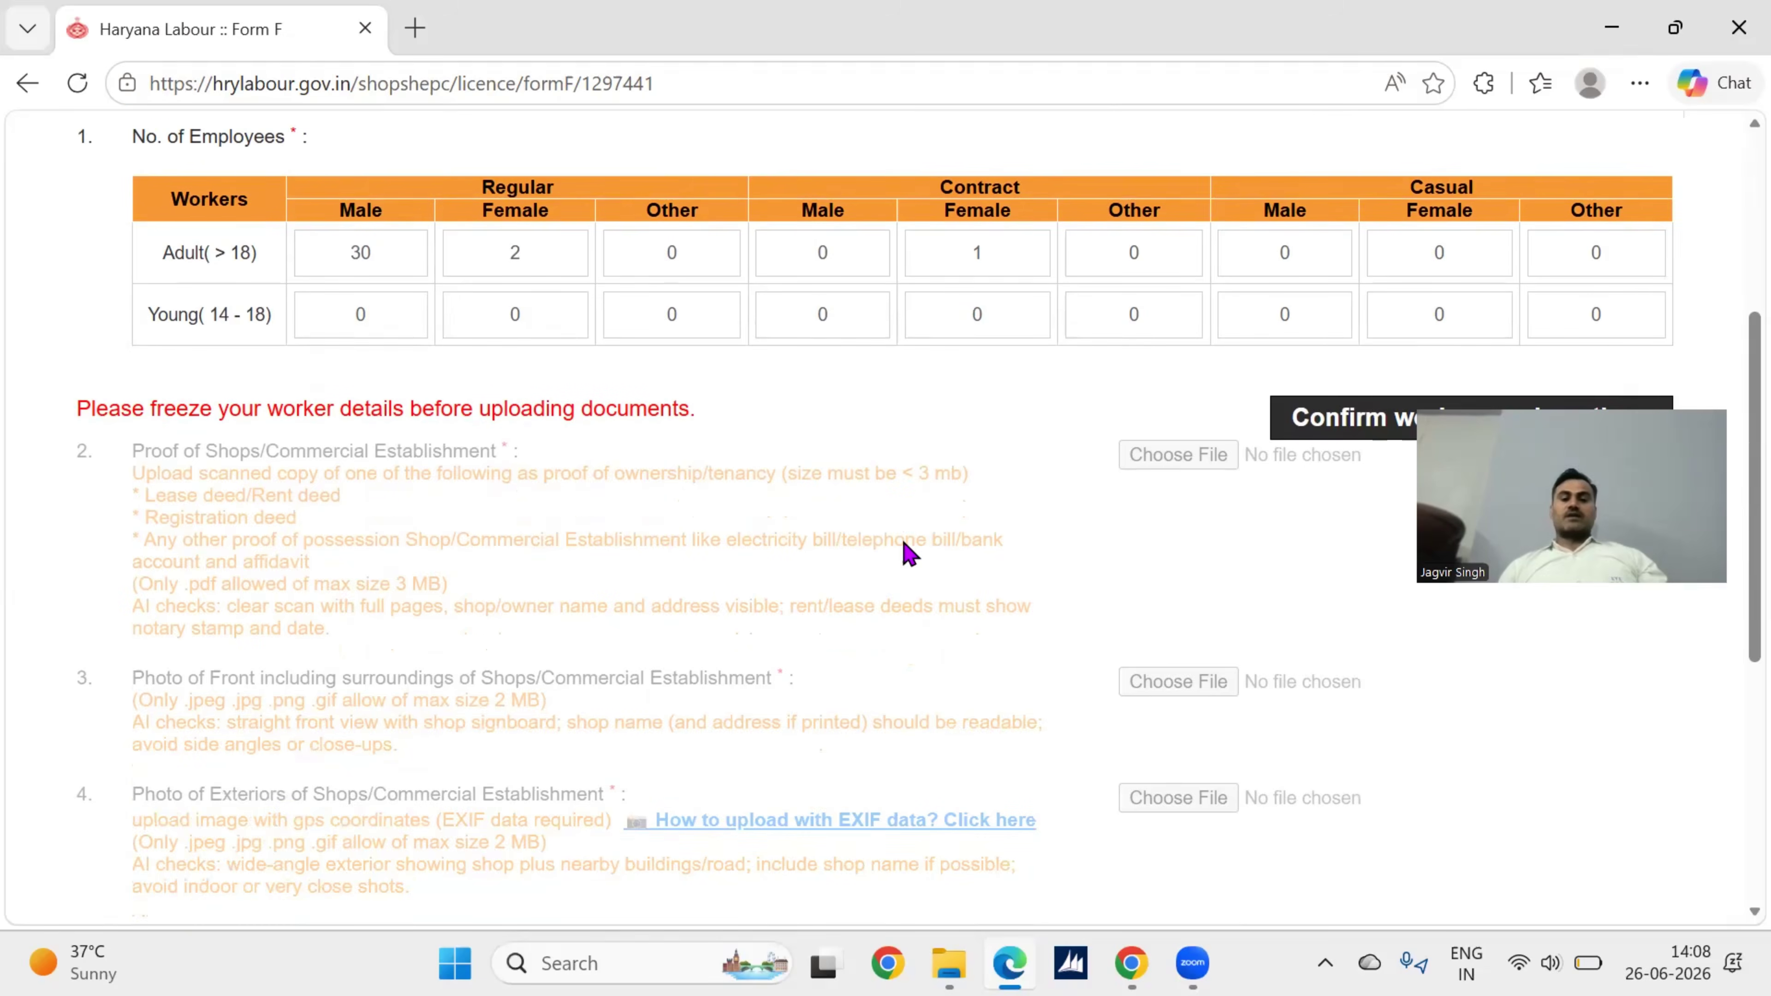
{"action": "scroll", "coordinate": [1074, 565], "scroll_direction": "down", "scroll_amount": 2}
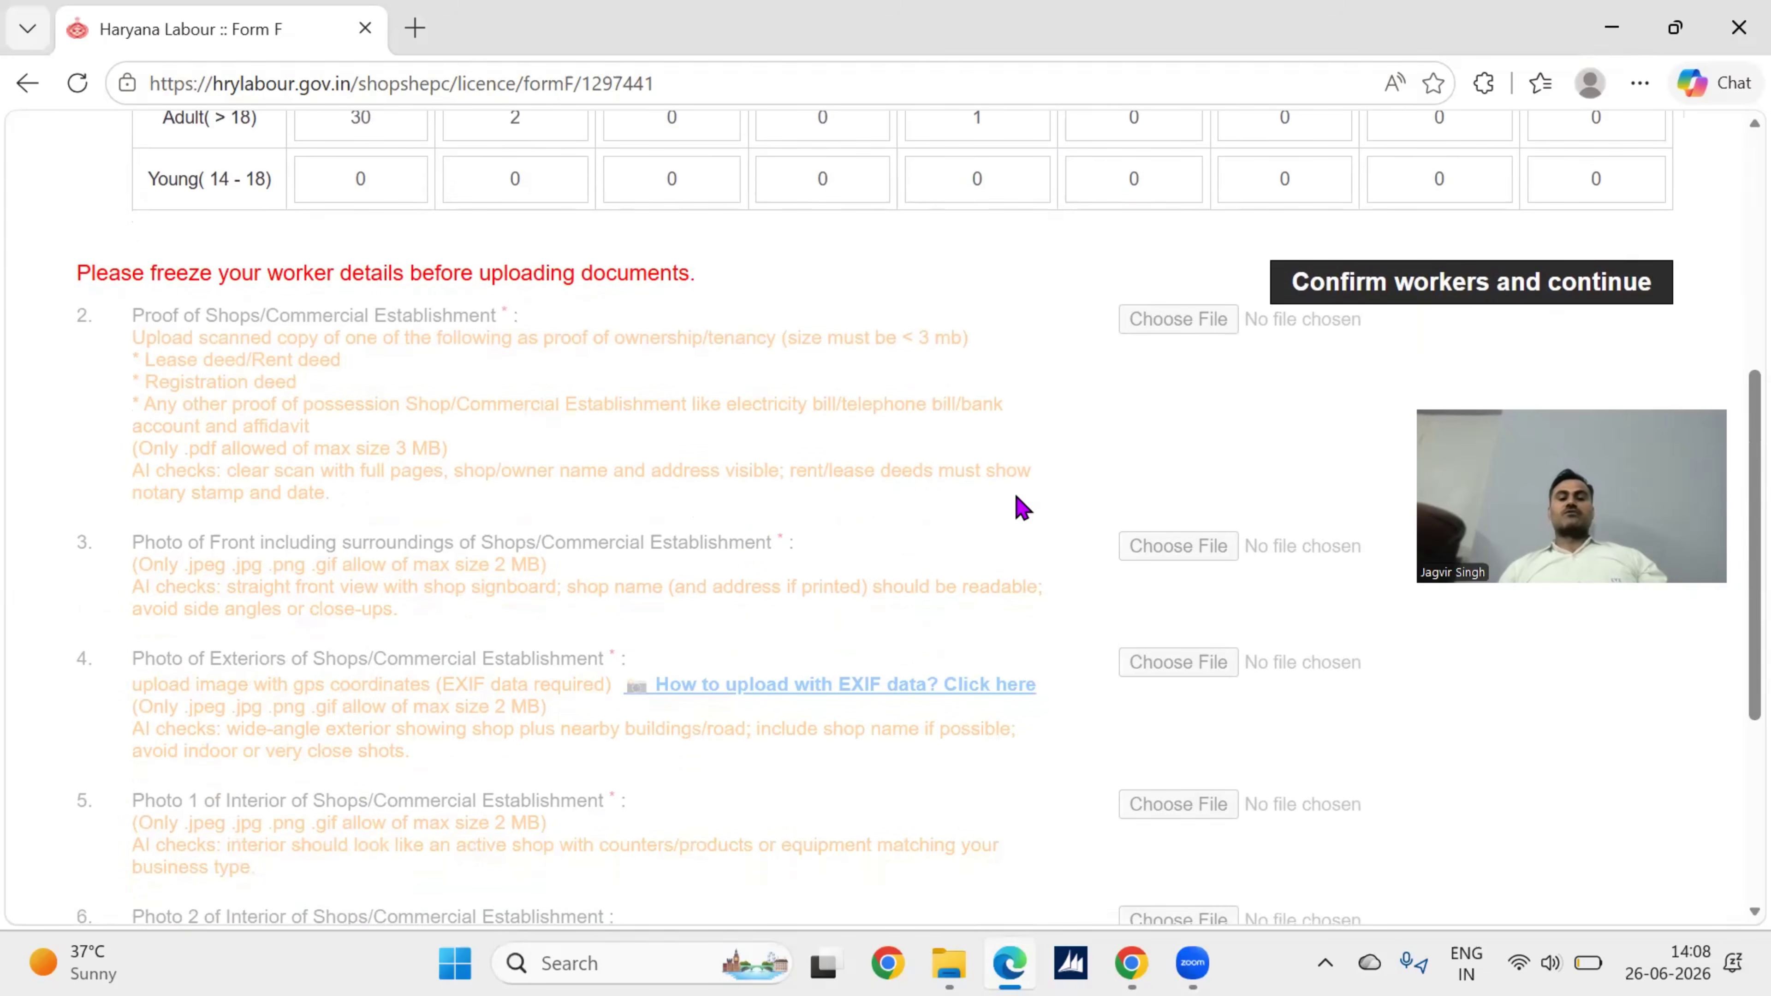
{"action": "scroll", "coordinate": [966, 505], "scroll_direction": "down", "scroll_amount": 1}
{"action": "scroll", "coordinate": [970, 515], "scroll_direction": "down", "scroll_amount": 4}
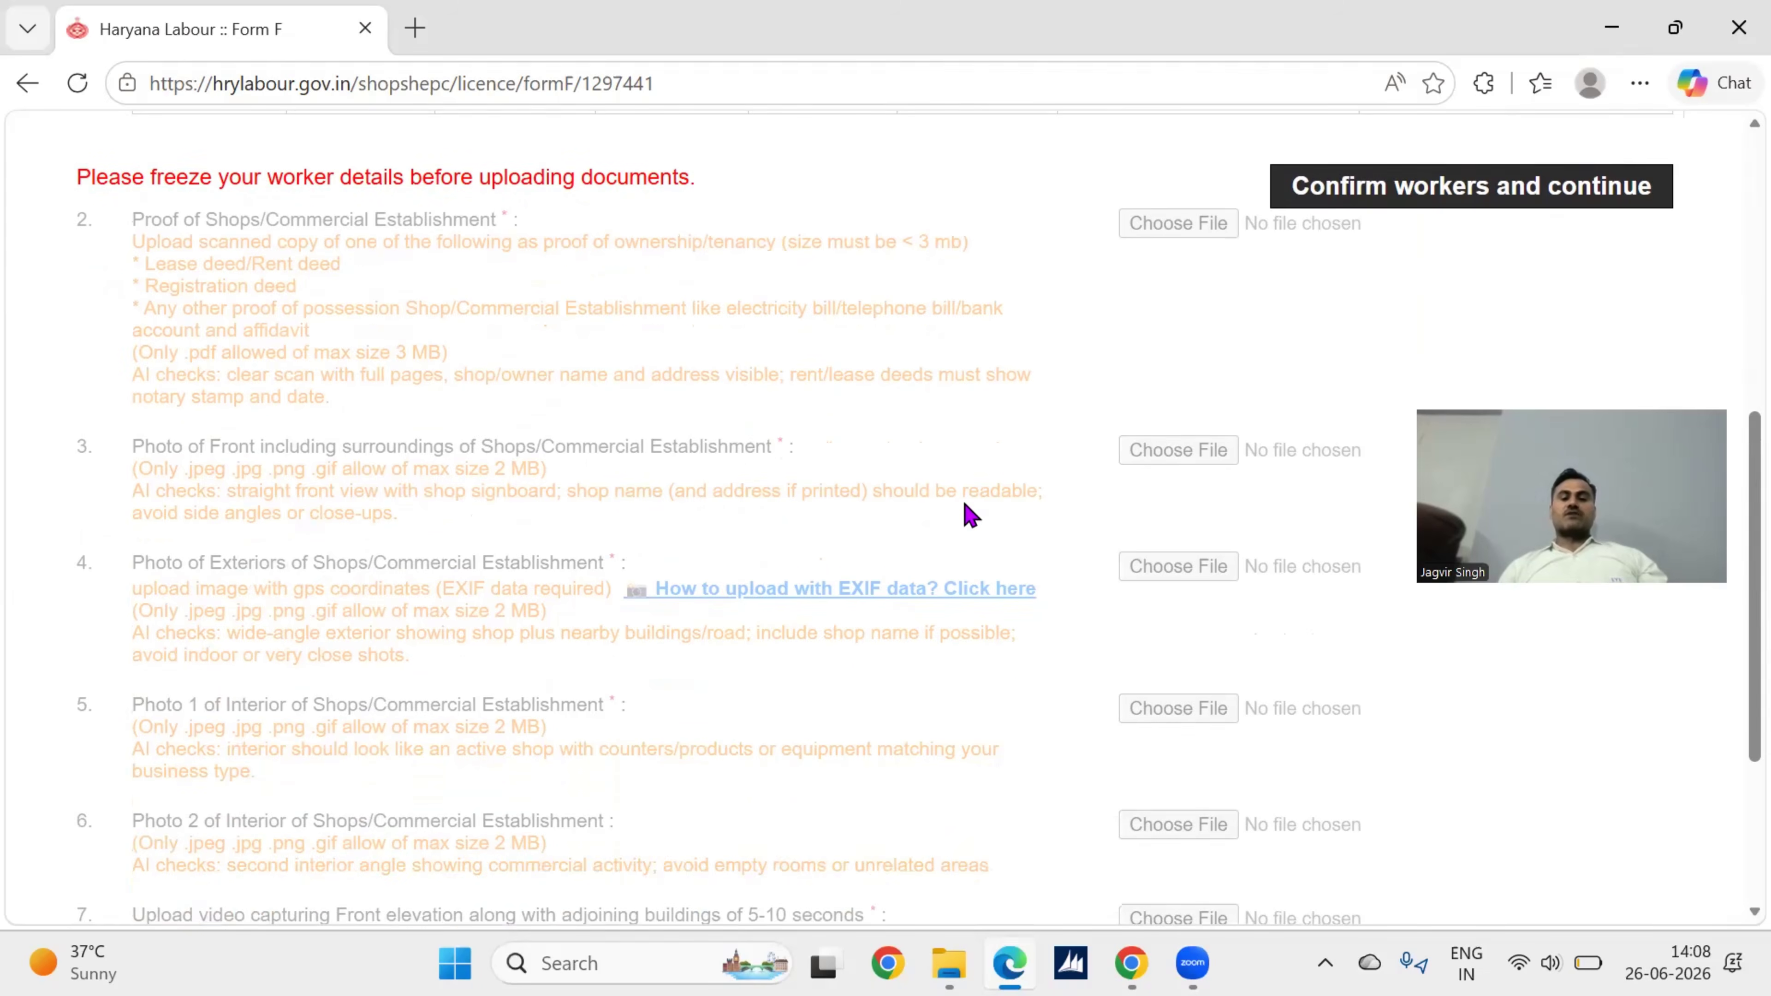
{"action": "scroll", "coordinate": [970, 514], "scroll_direction": "down", "scroll_amount": 2}
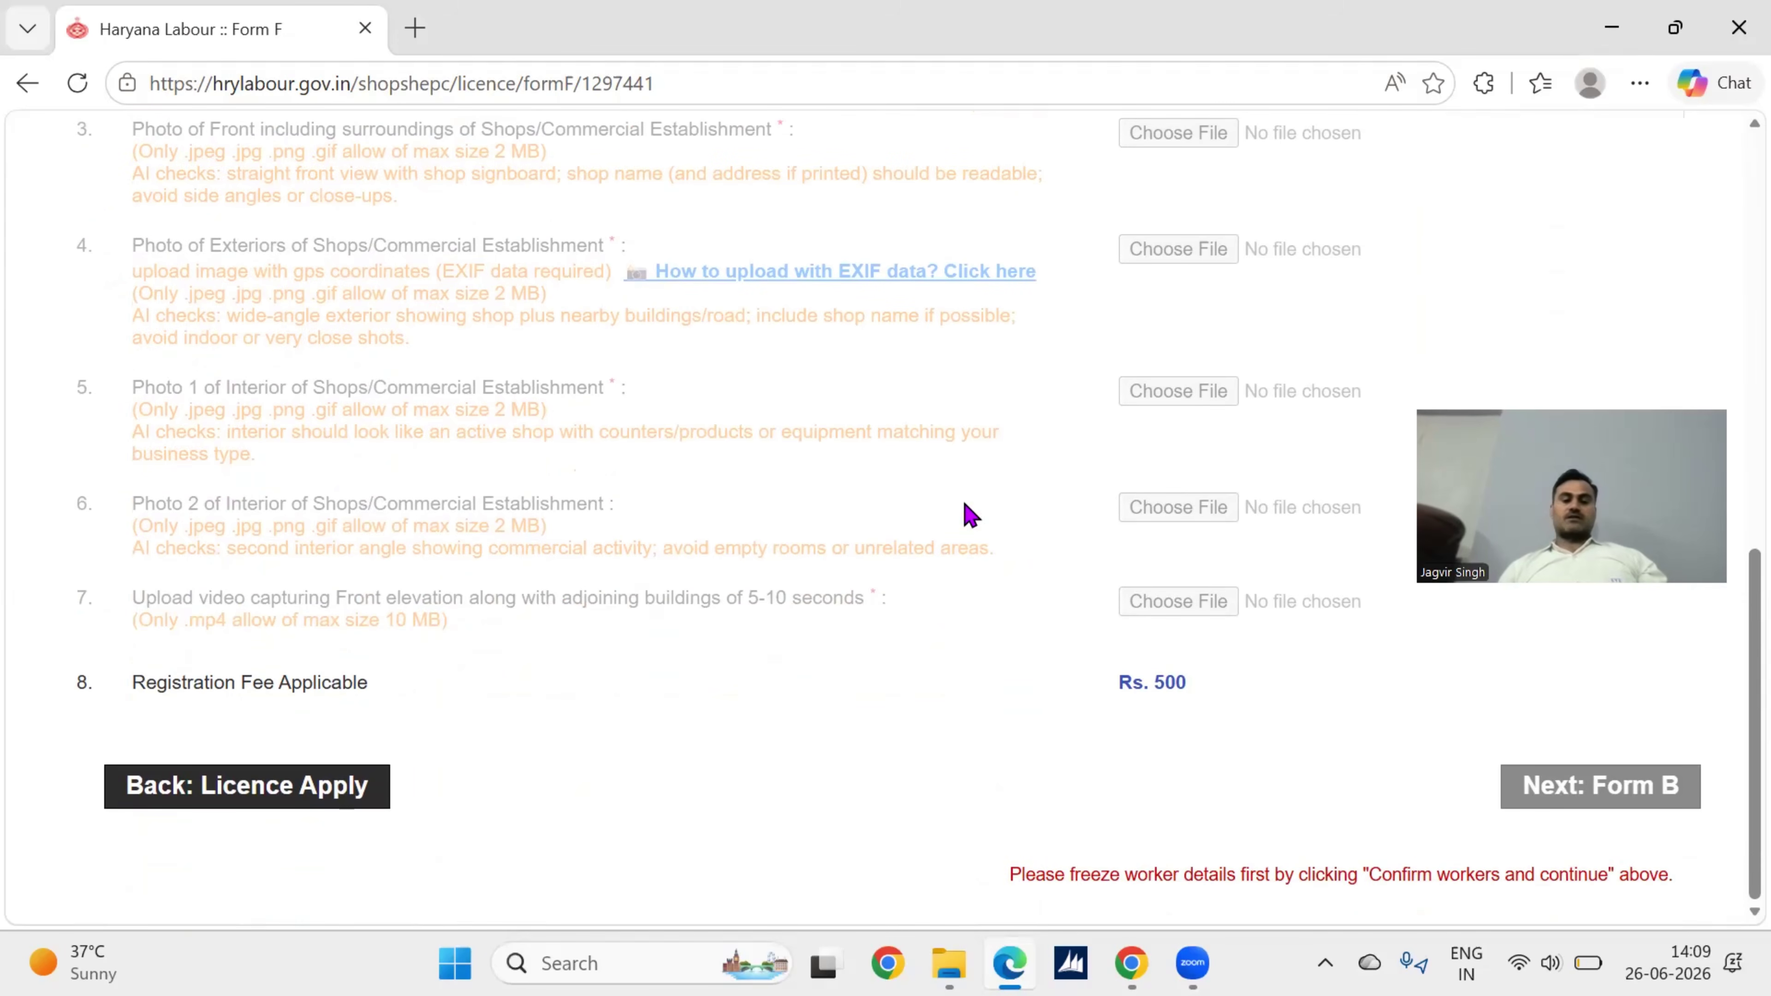
{"action": "scroll", "coordinate": [1001, 382], "scroll_direction": "up", "scroll_amount": 15}
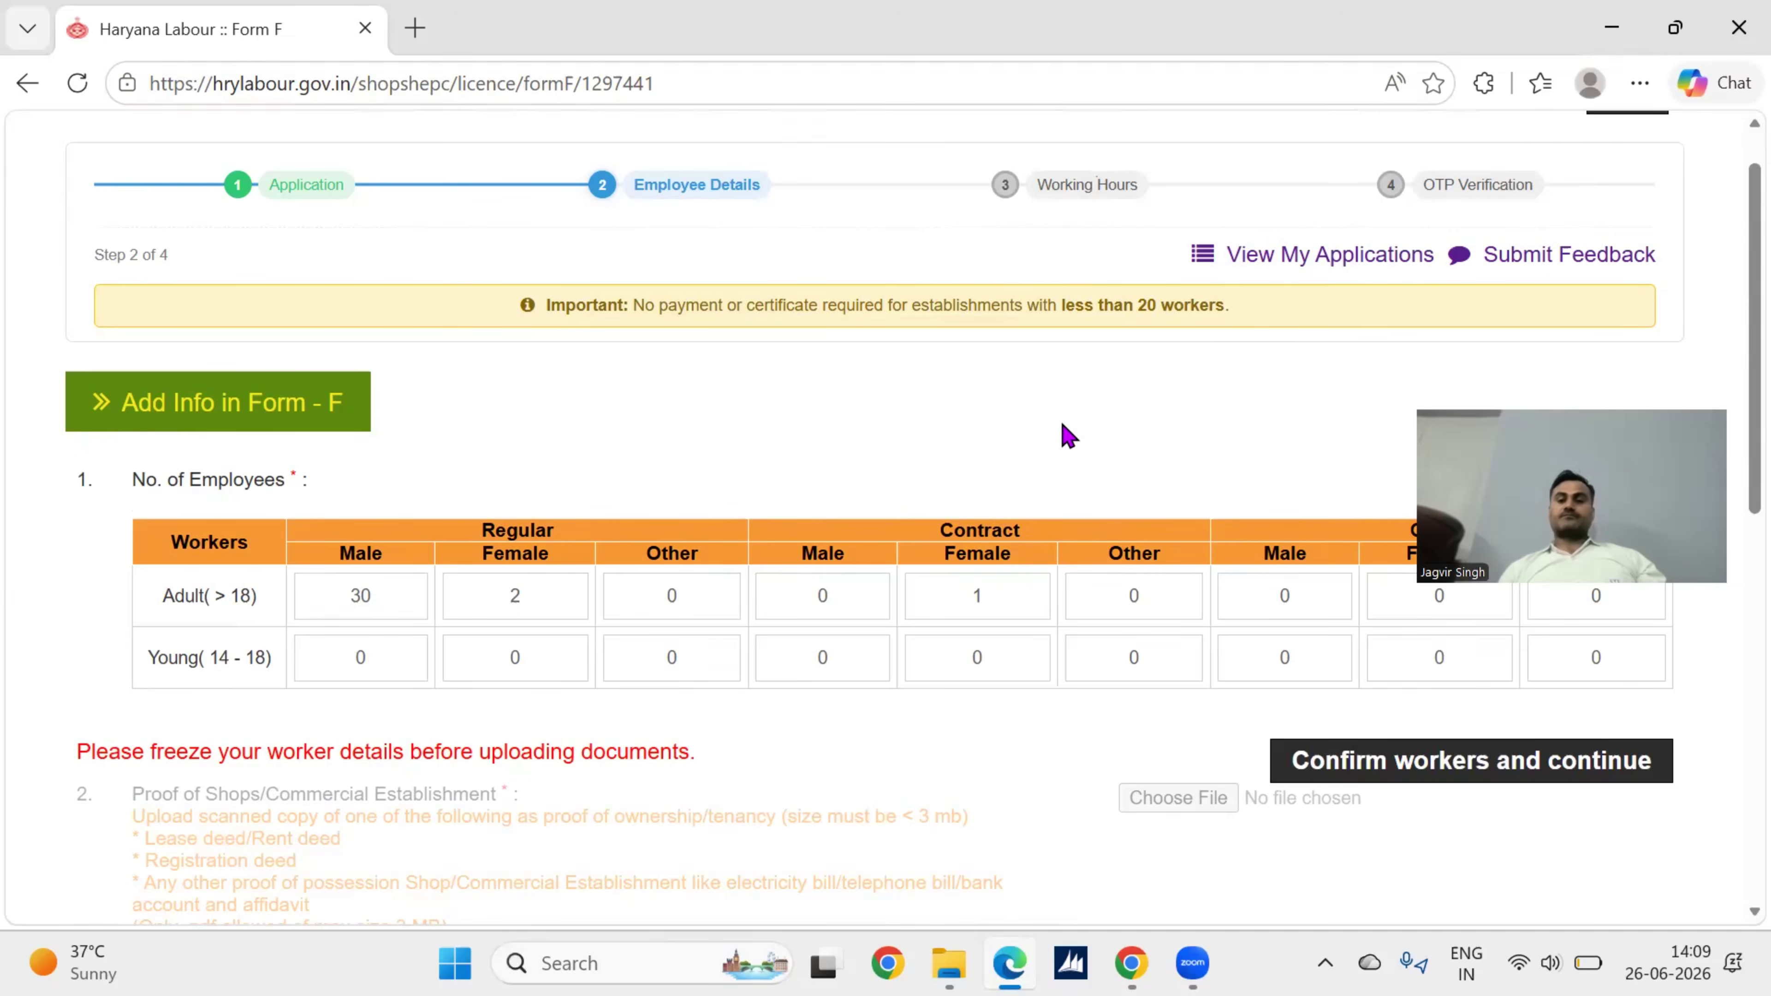
{"action": "scroll", "coordinate": [1068, 436], "scroll_direction": "up", "scroll_amount": 1}
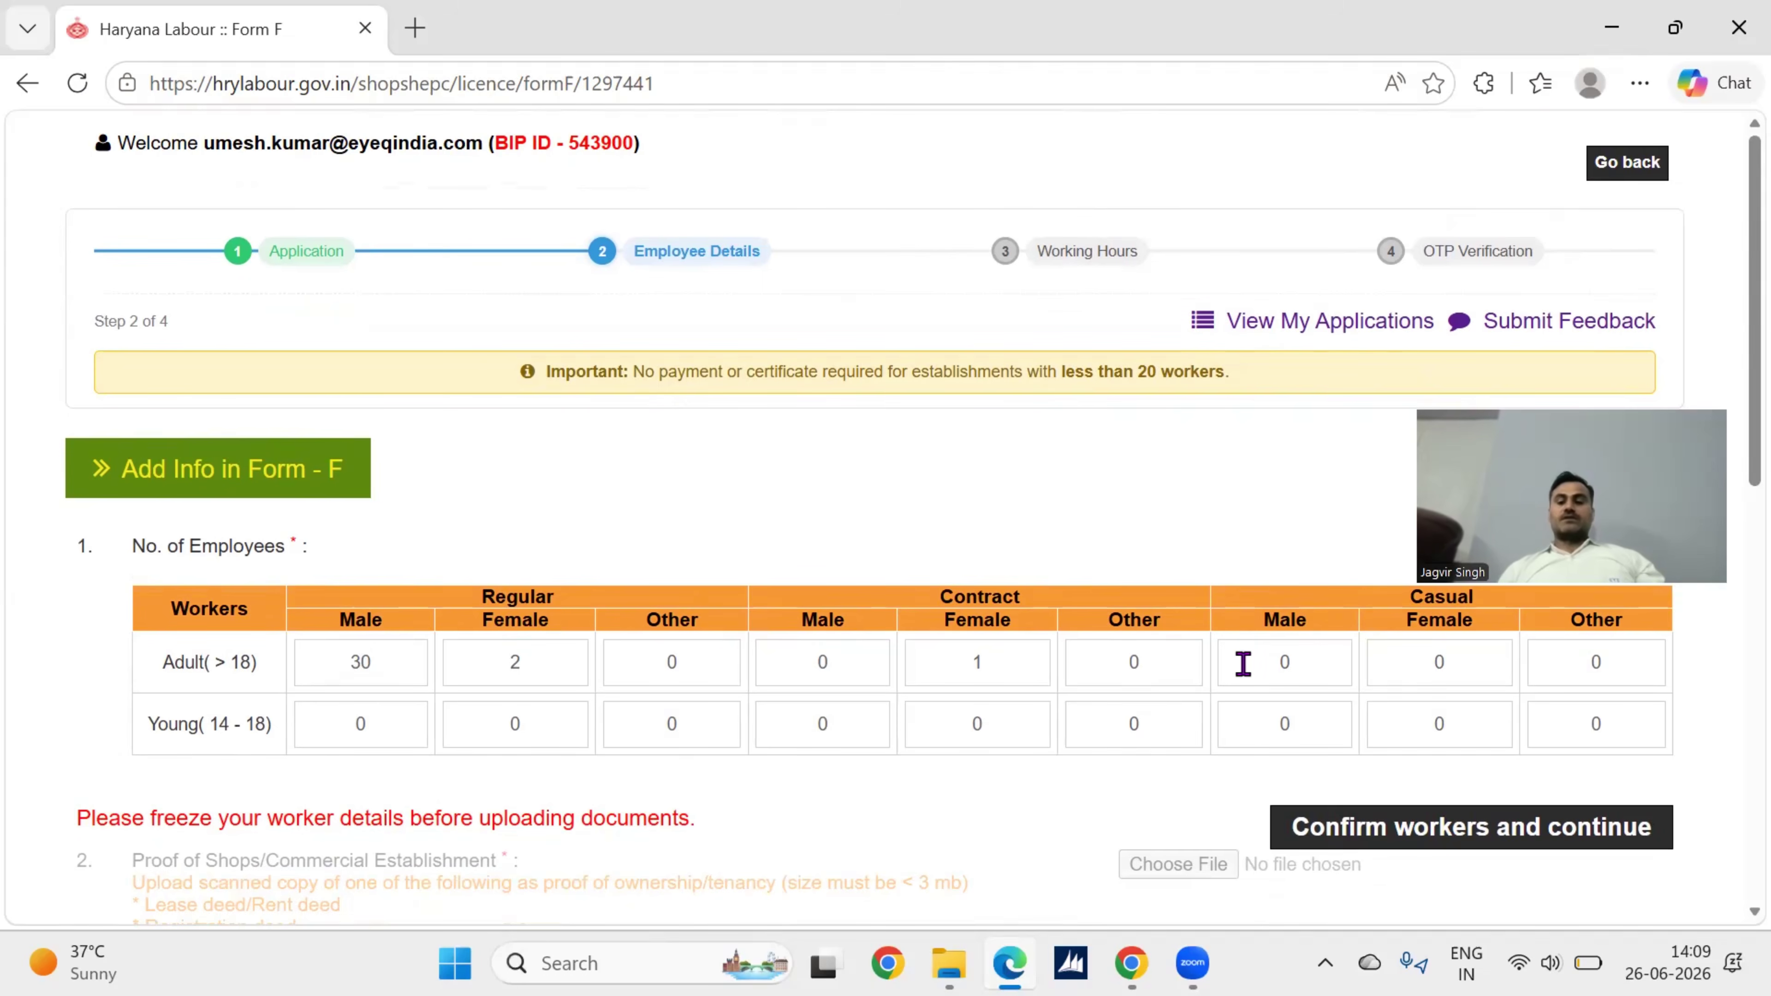